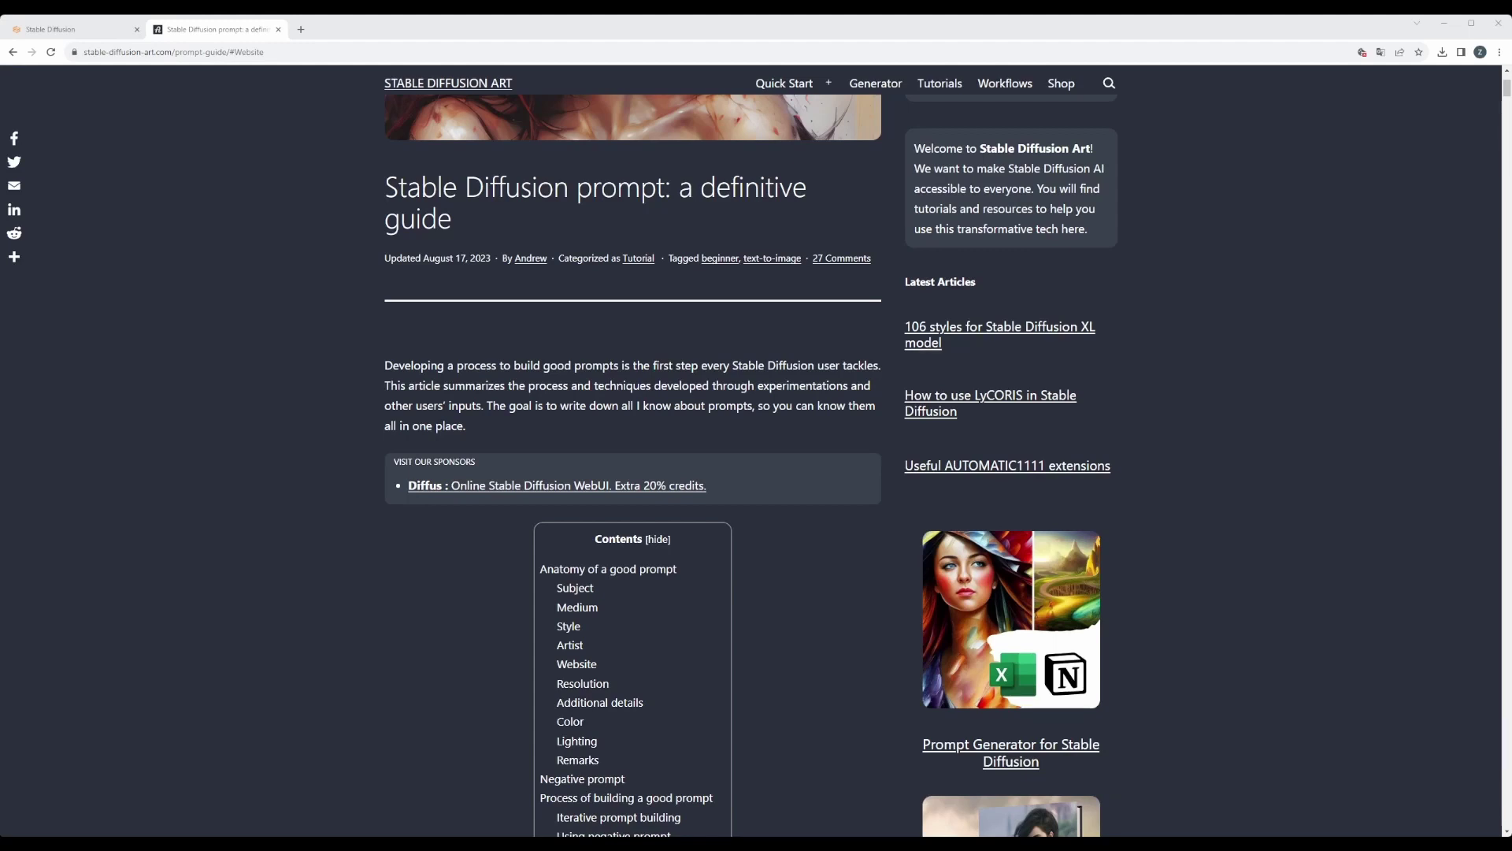
Step: Switch to the WebUI tab showing the 1024x1024 'A sorceress' image
key("ctrl+1")
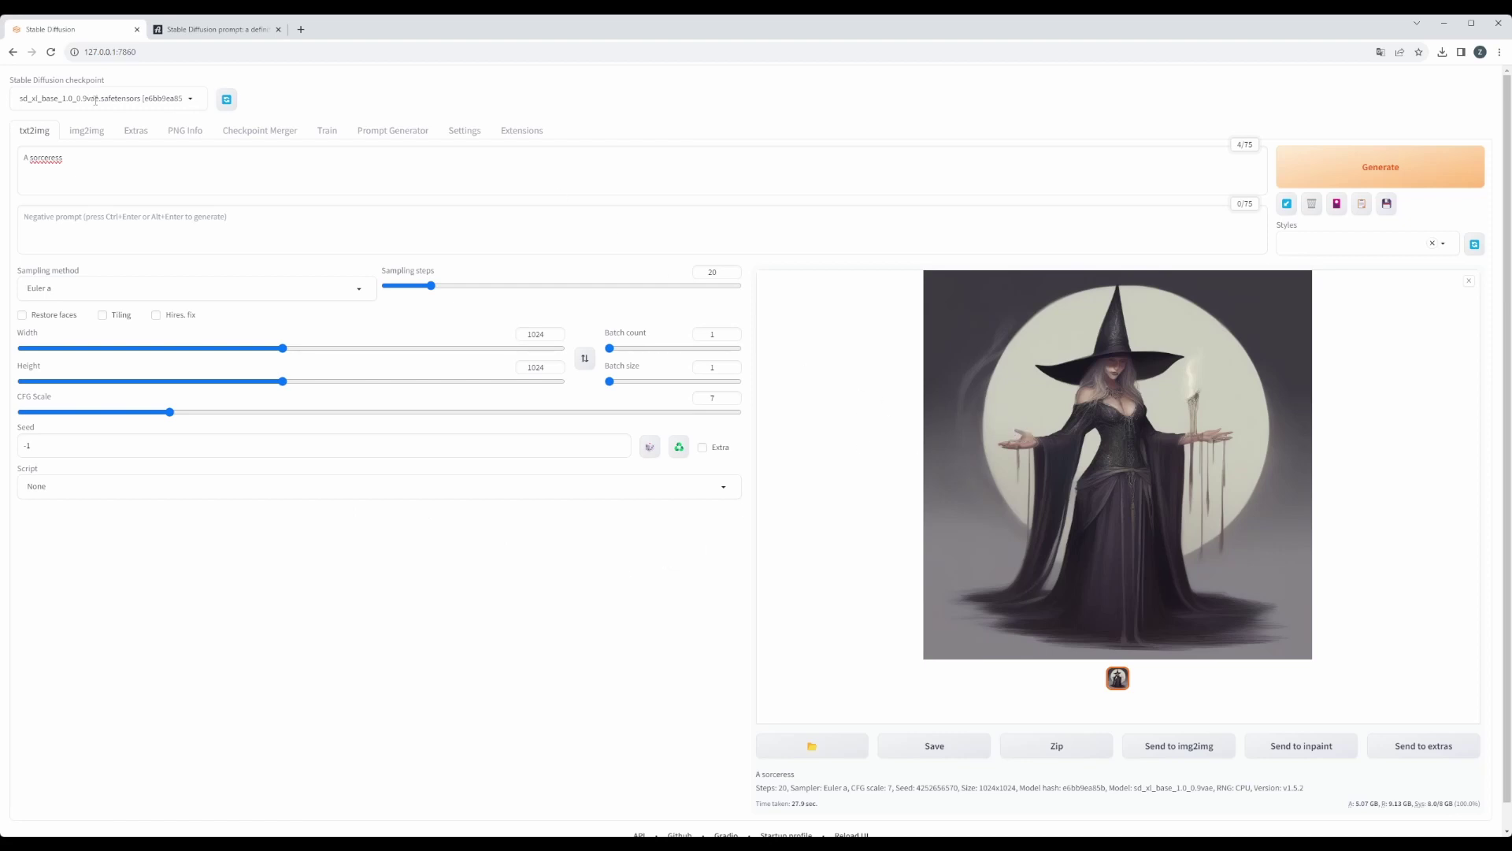
Step: Go back to the 'Stable Diffusion prompt: a definitive guide' article tab
left_click(73, 162)
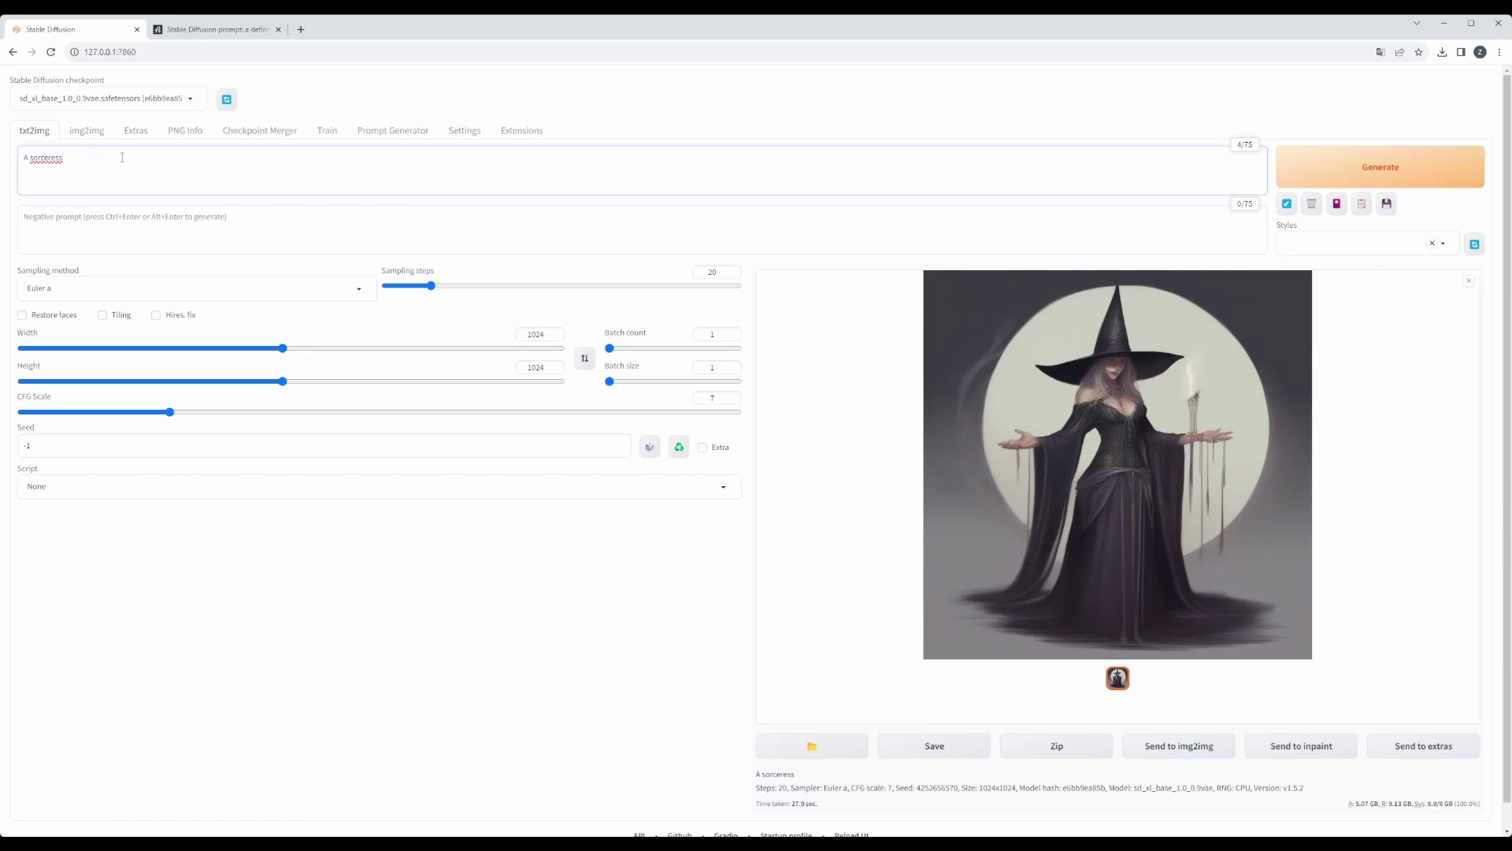
left_click(211, 31)
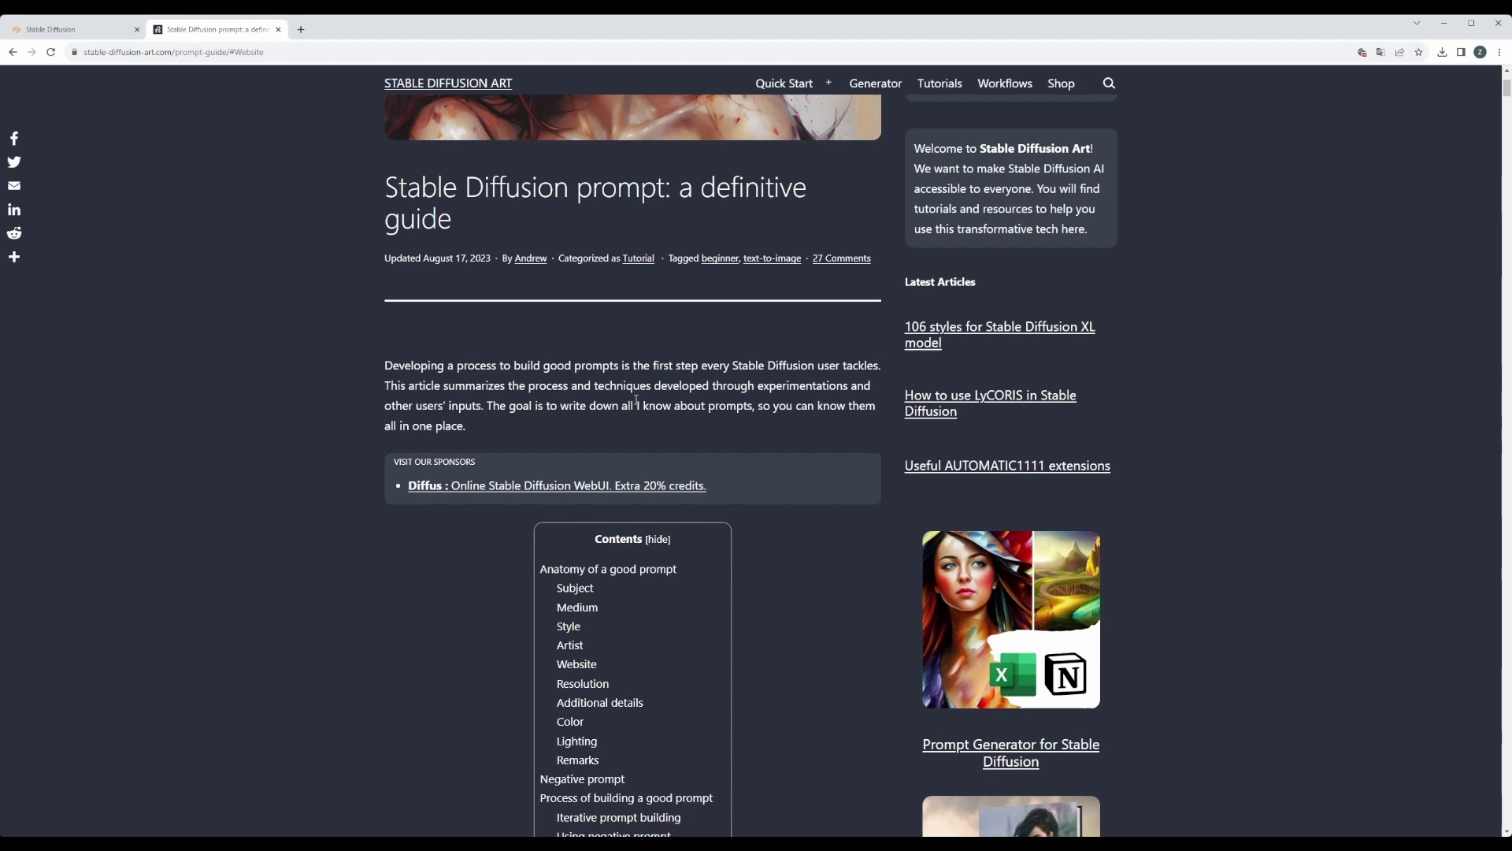
Step: Scroll the guide down to the Subject section's 'A sorceress' example prompt
scroll(709, 379, "down", 1)
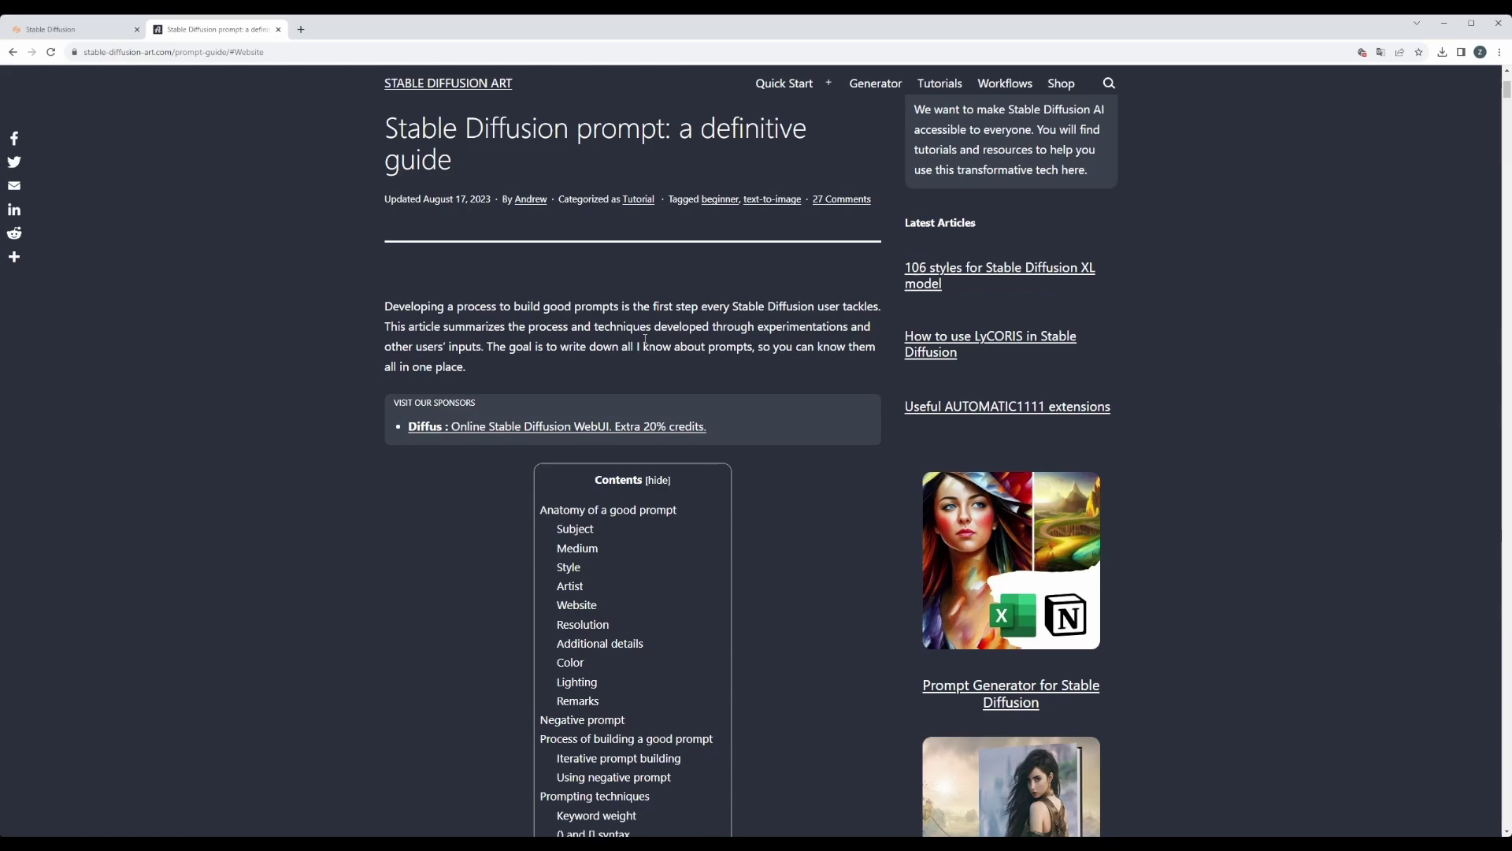
scroll(495, 622, "down", 3)
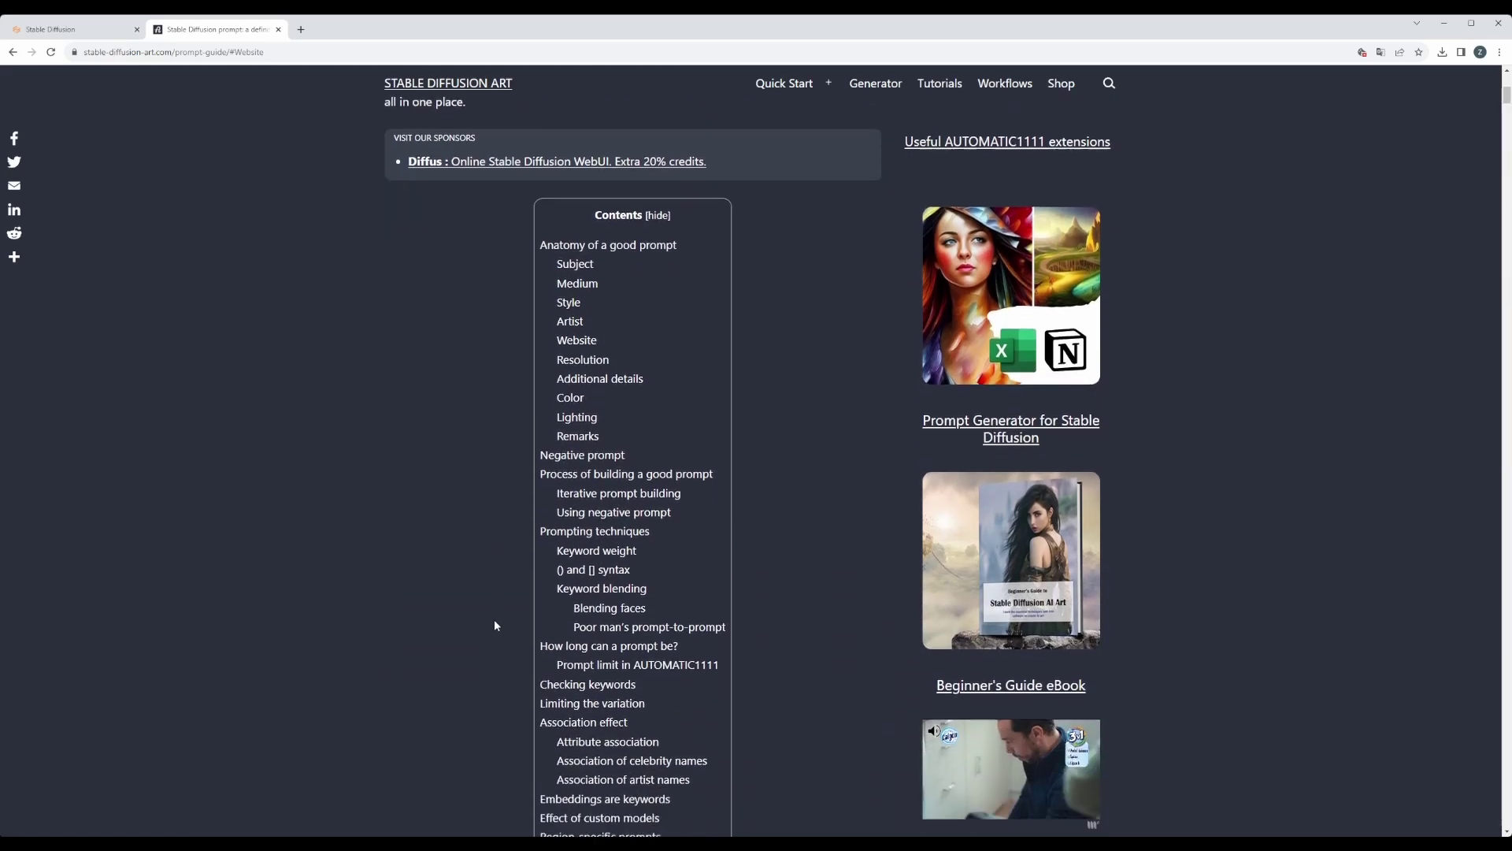
scroll(495, 625, "down", 7)
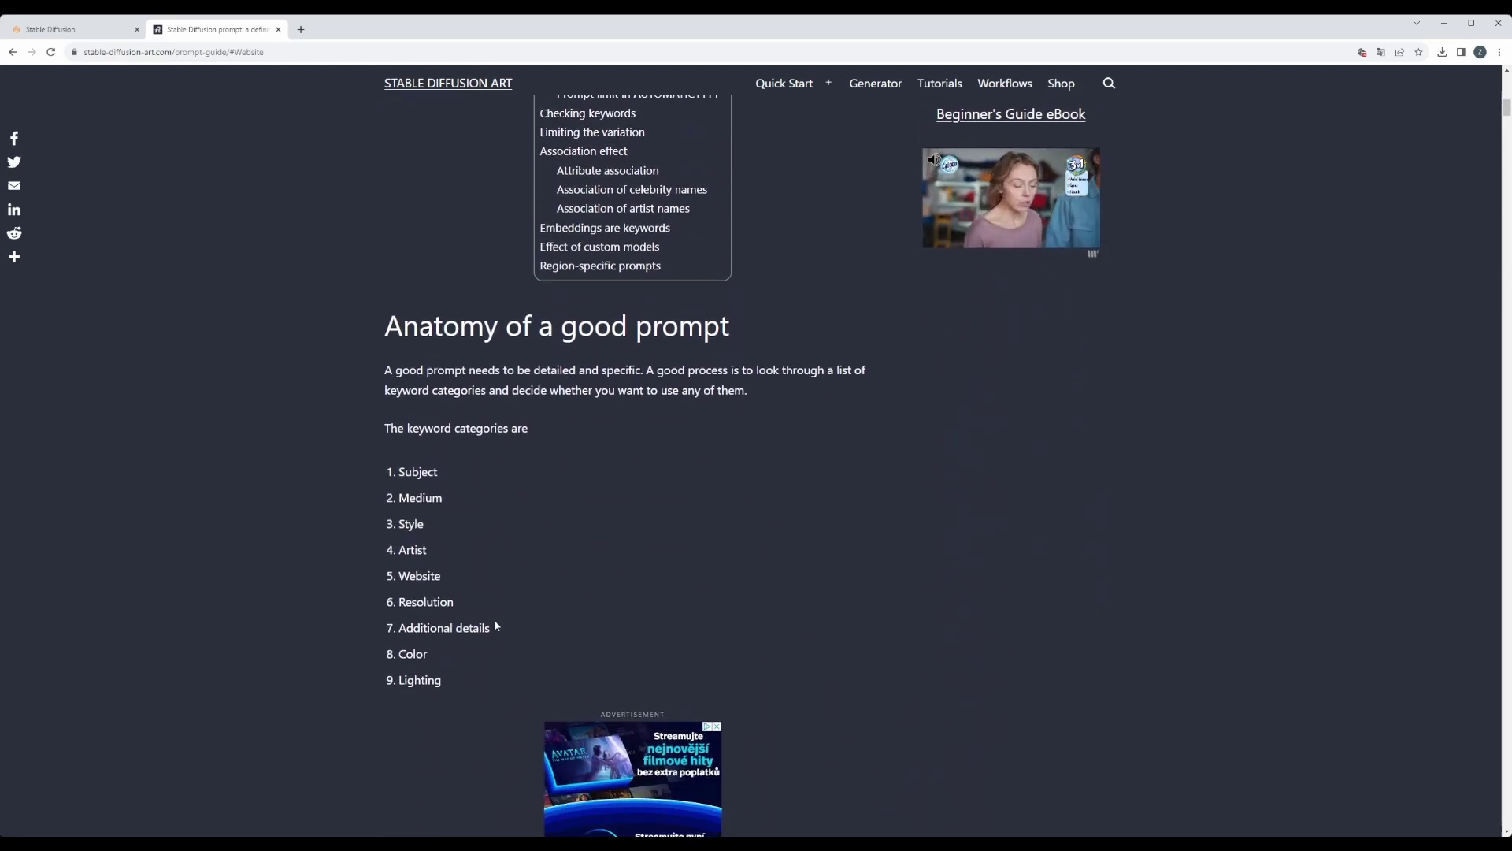
scroll(495, 625, "down", 7)
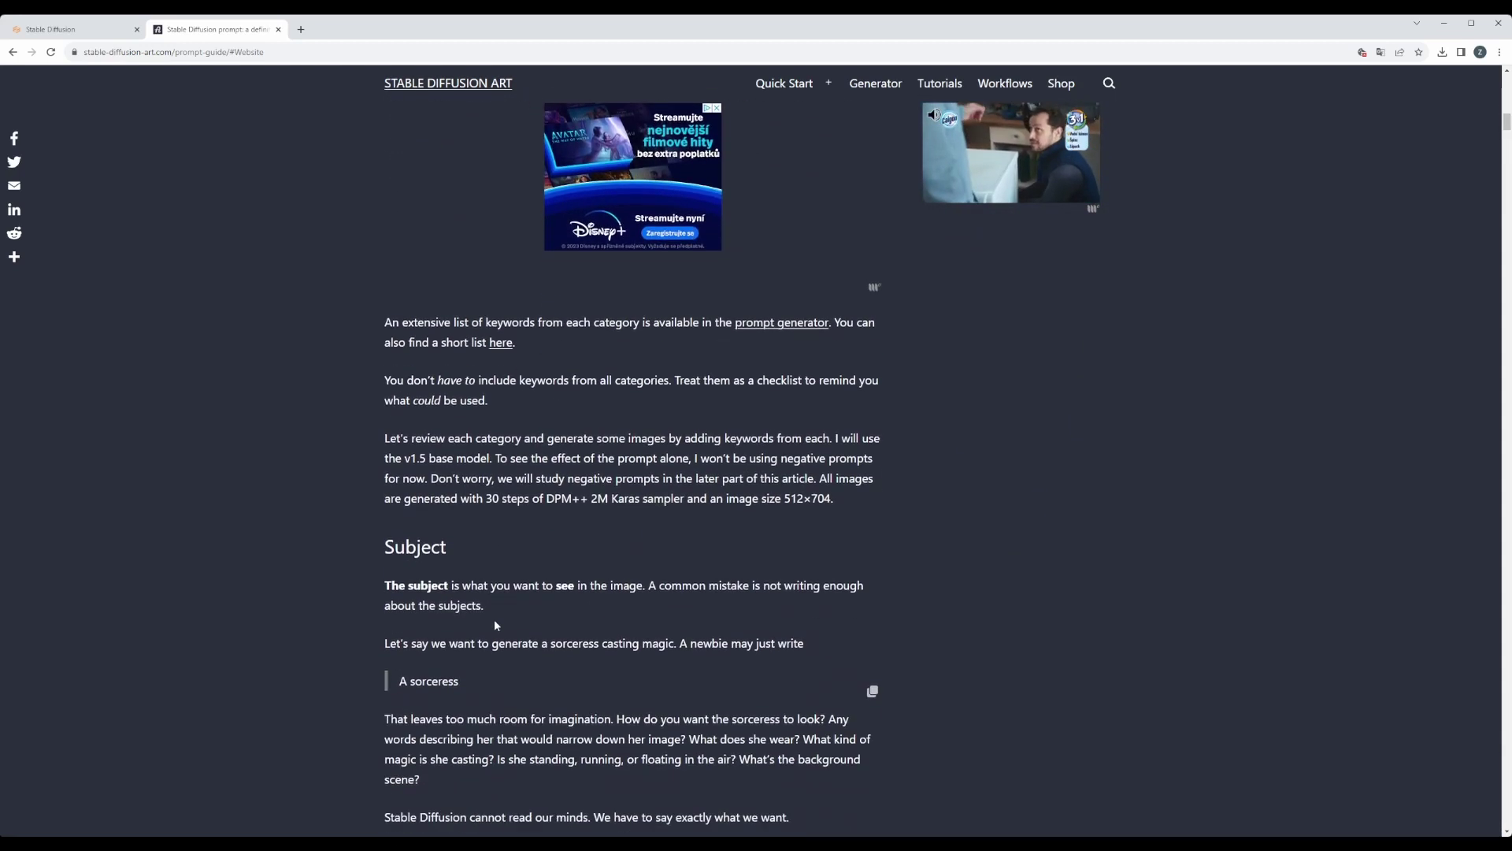
scroll(495, 624, "down", 1)
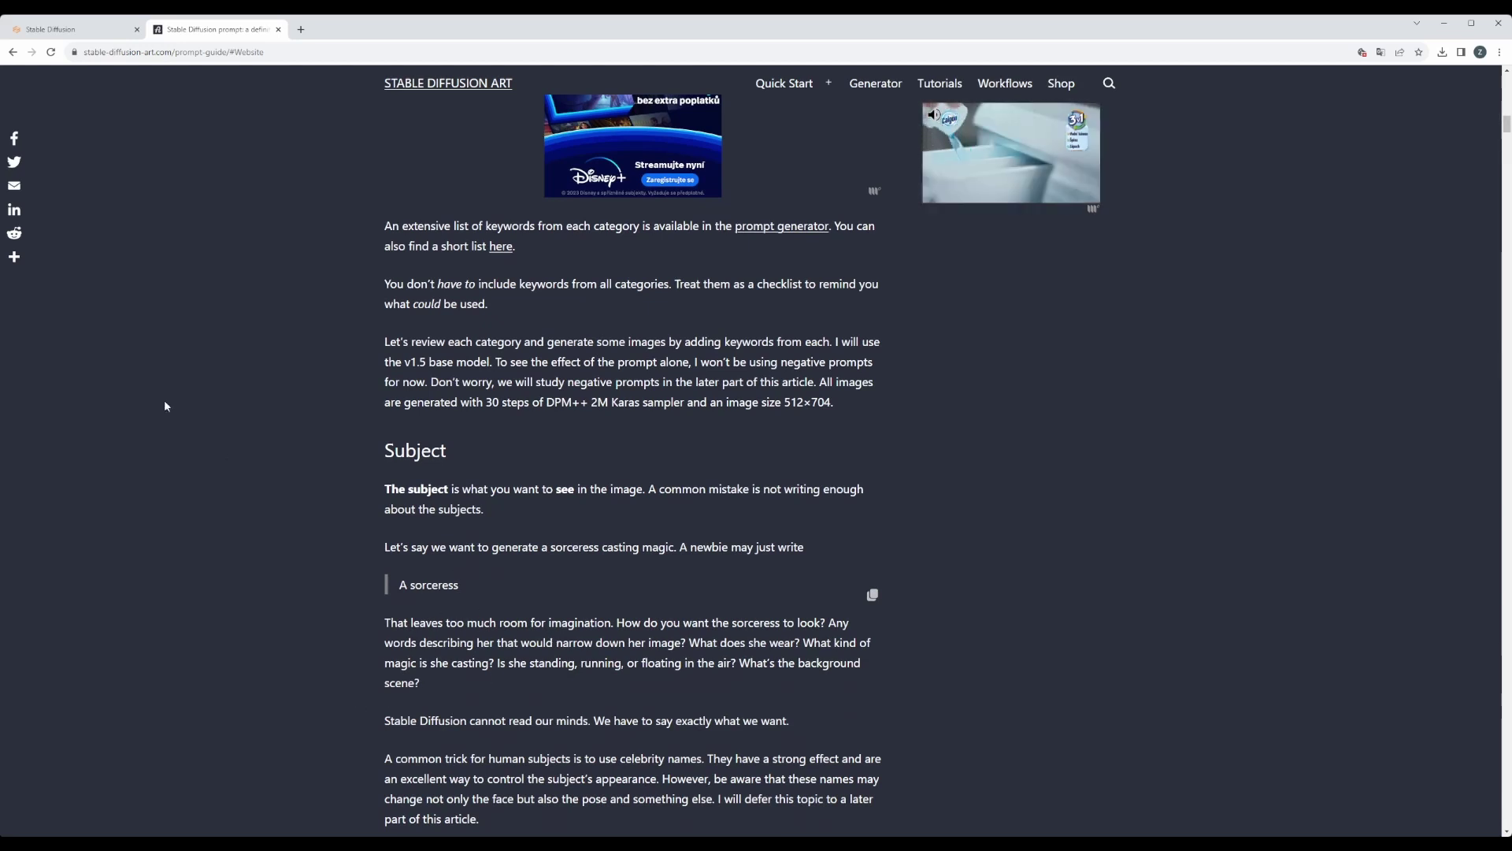
Step: View the WebUI's 'A sorceress' image full size, then return to the guide
left_click(50, 29)
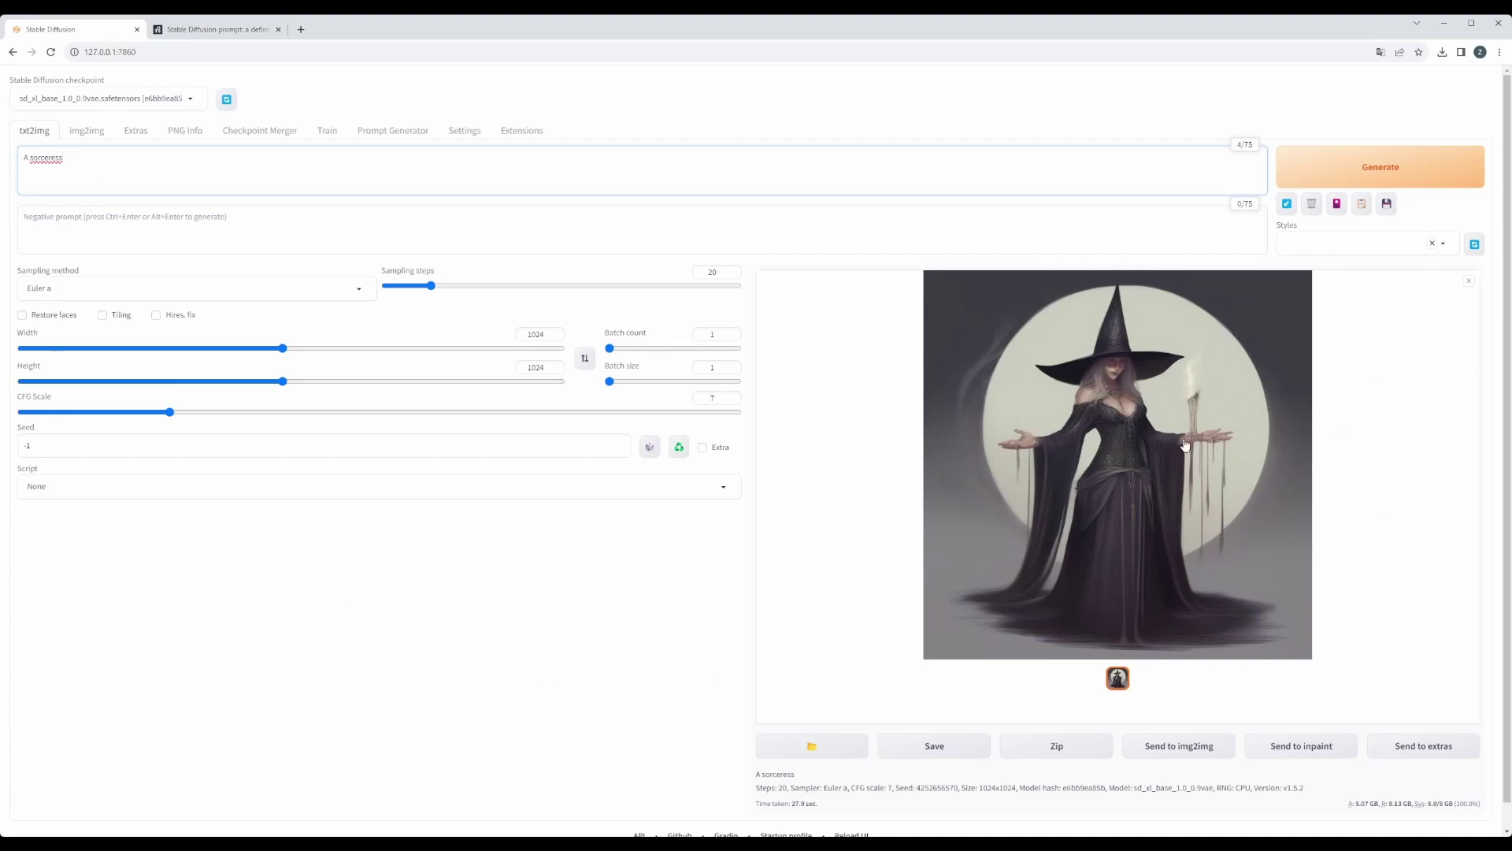
left_click(1079, 408)
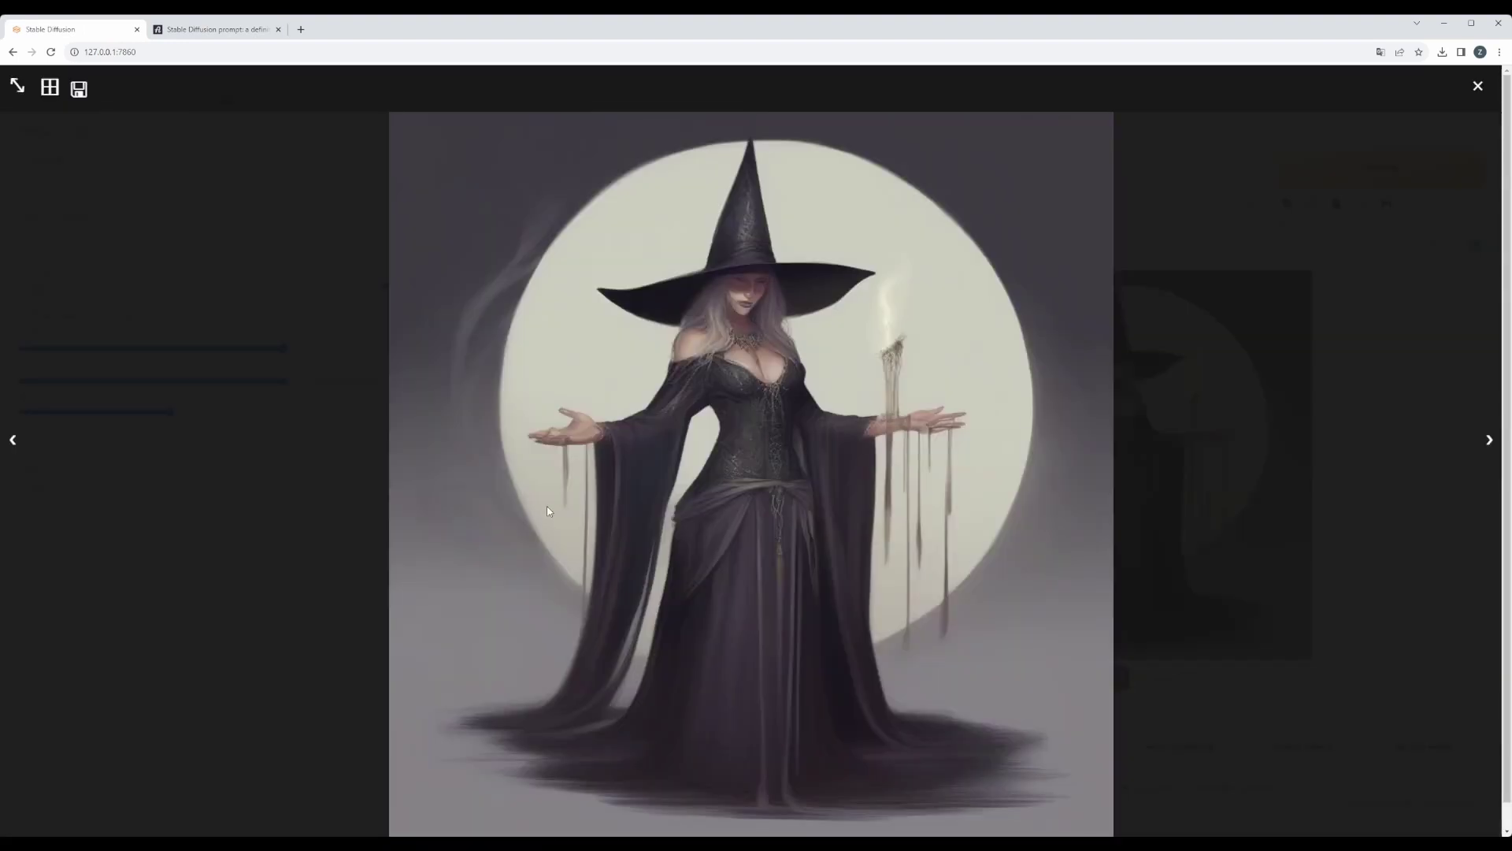
left_click(1303, 743)
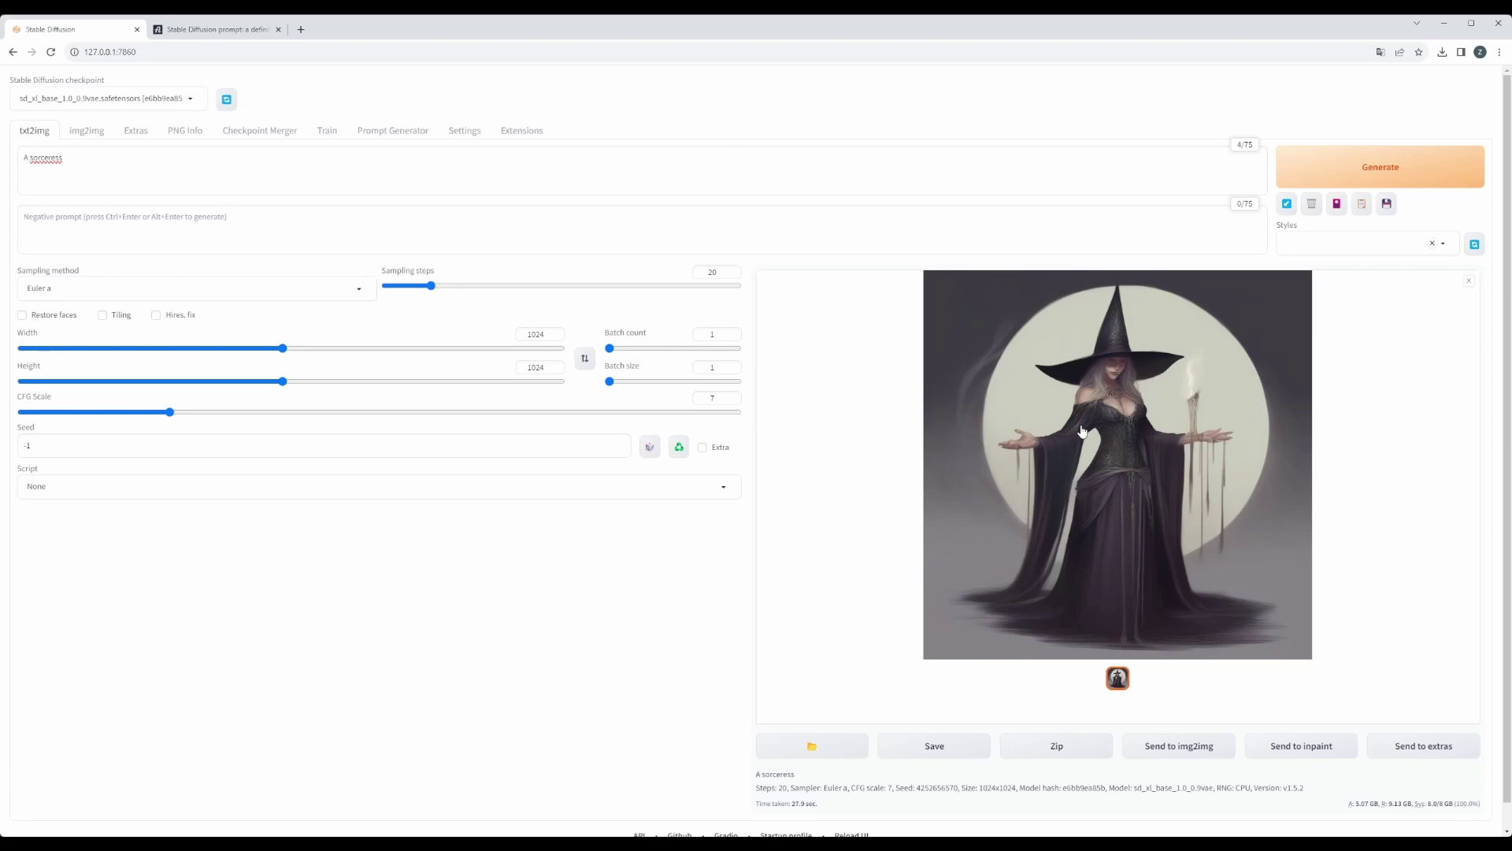
left_click(189, 31)
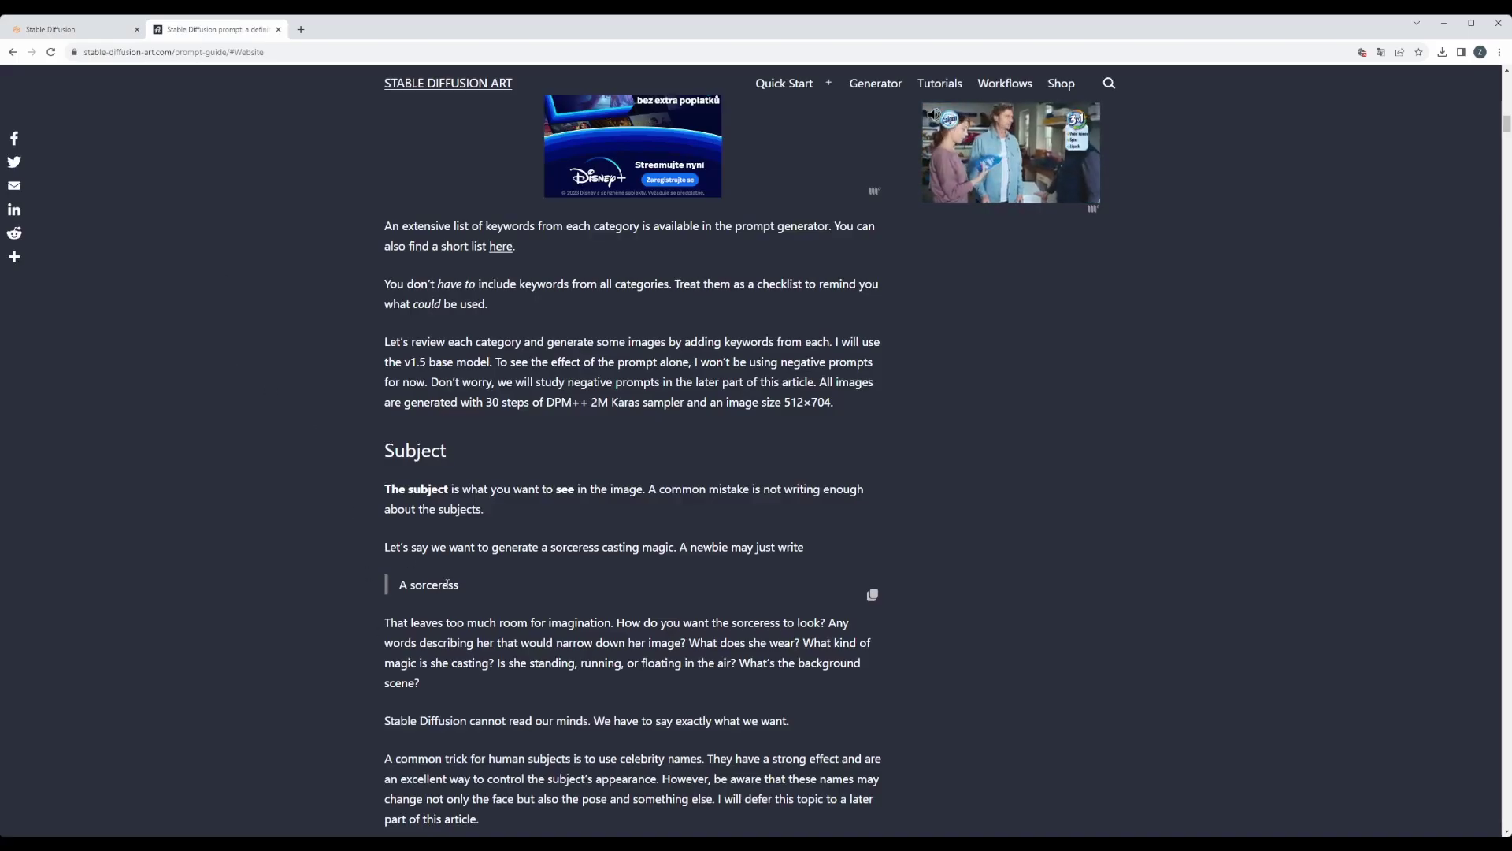
Step: Scroll to the Medium section and copy its sorceress prompt ending in 'digital painting'
scroll(457, 585, "down", 5)
scroll(459, 580, "down", 7)
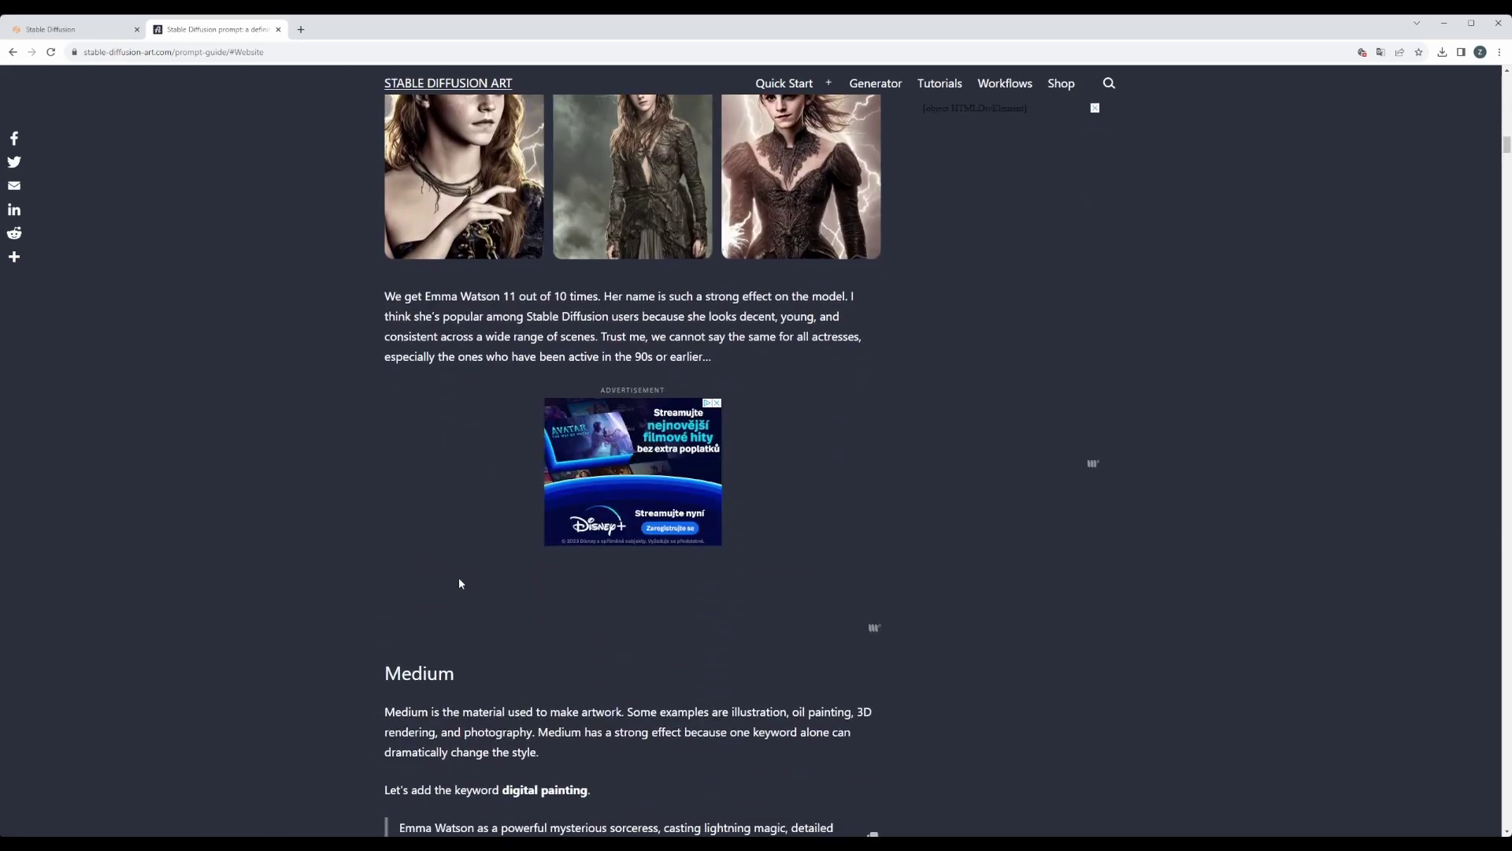
scroll(458, 578, "down", 3)
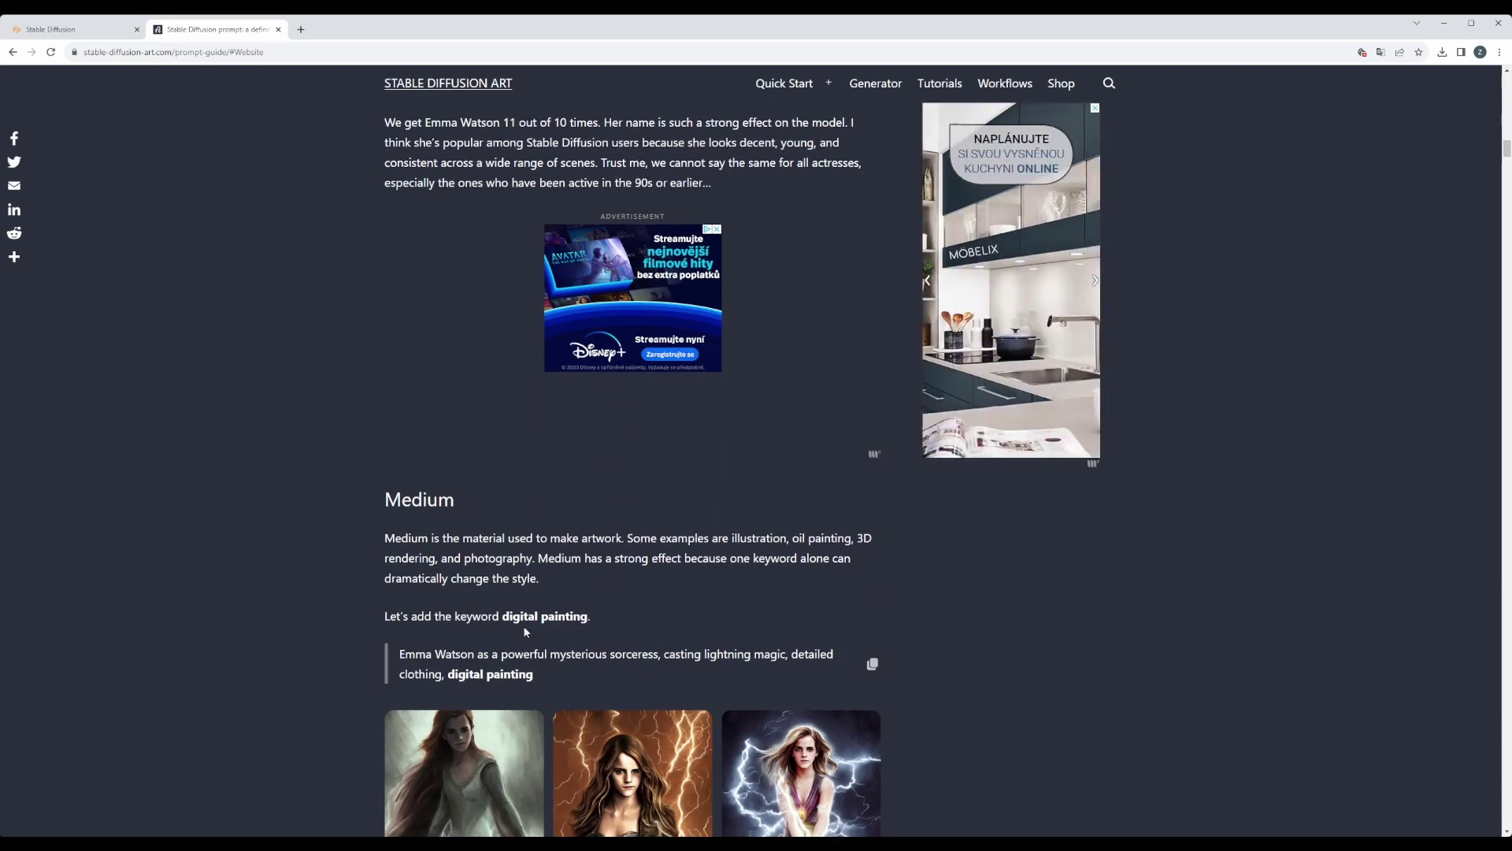
scroll(561, 595, "down", 2)
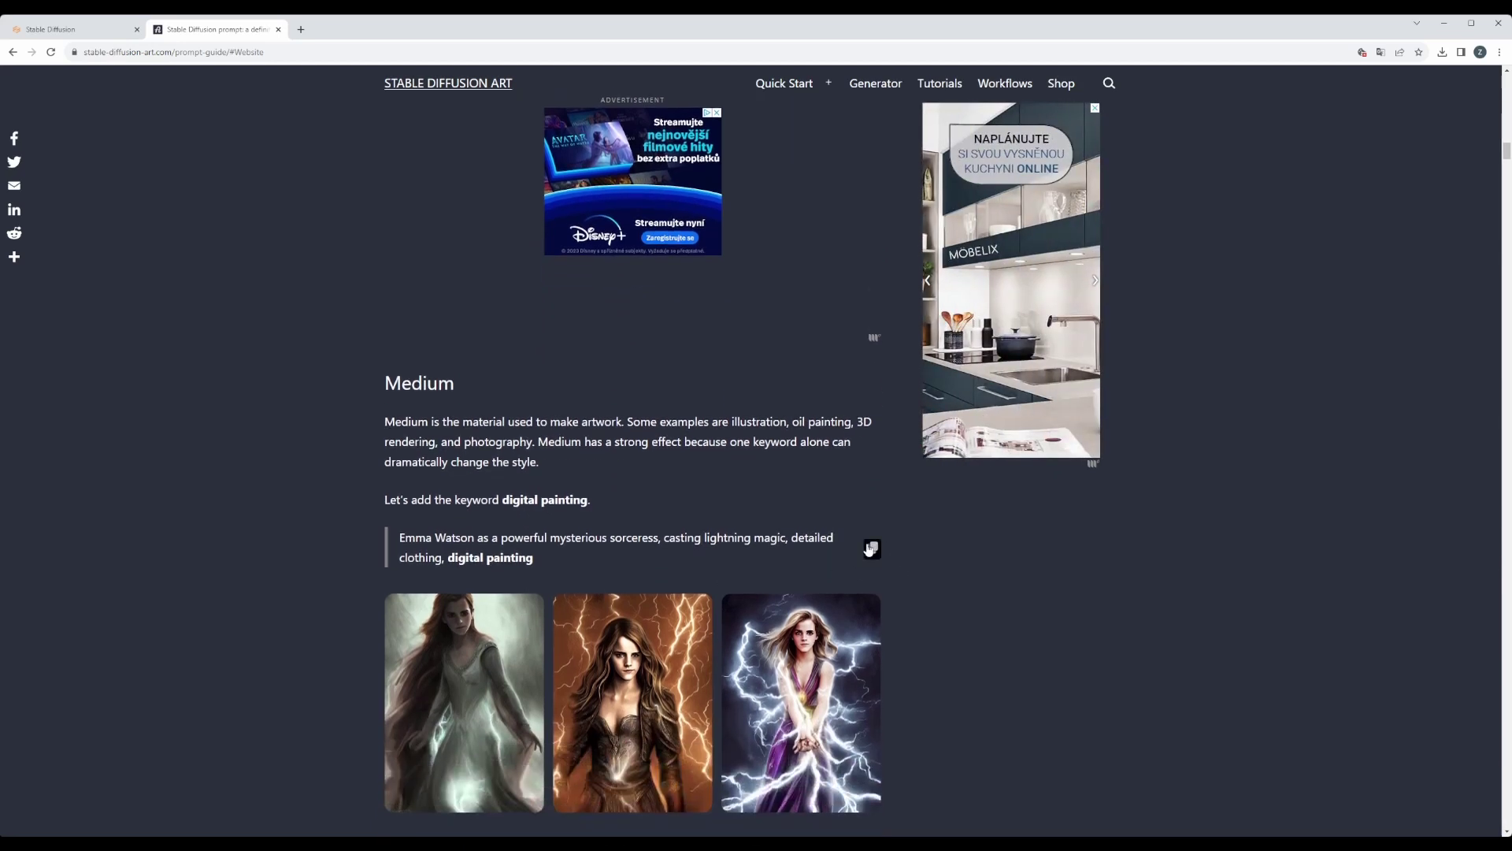
left_click(871, 549)
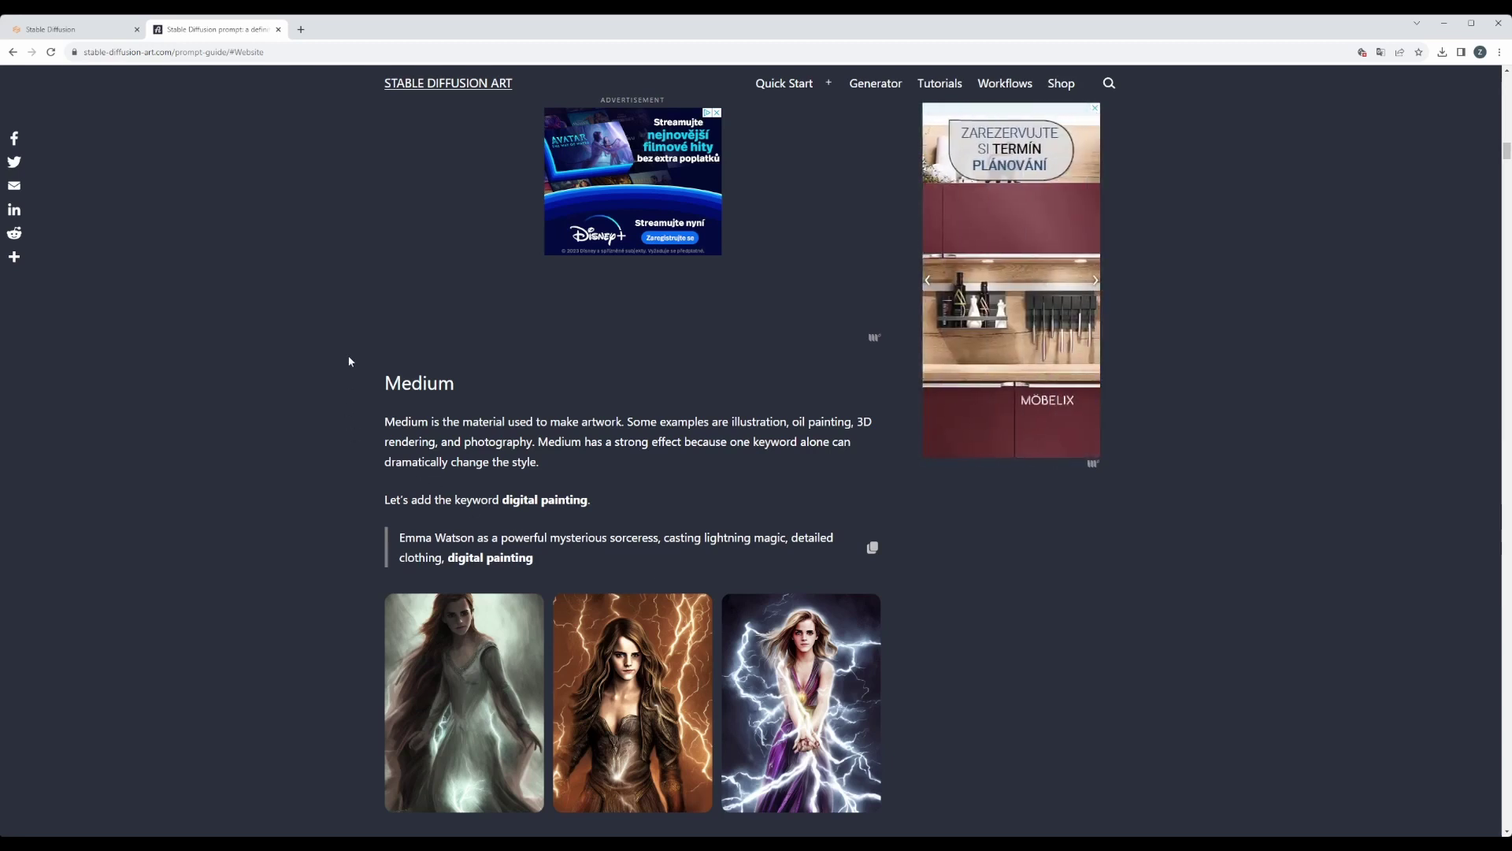
Step: Replace the WebUI prompt with the copied 'digital painting' prompt and generate
left_click(71, 29)
left_click_drag(67, 164, 2, 165)
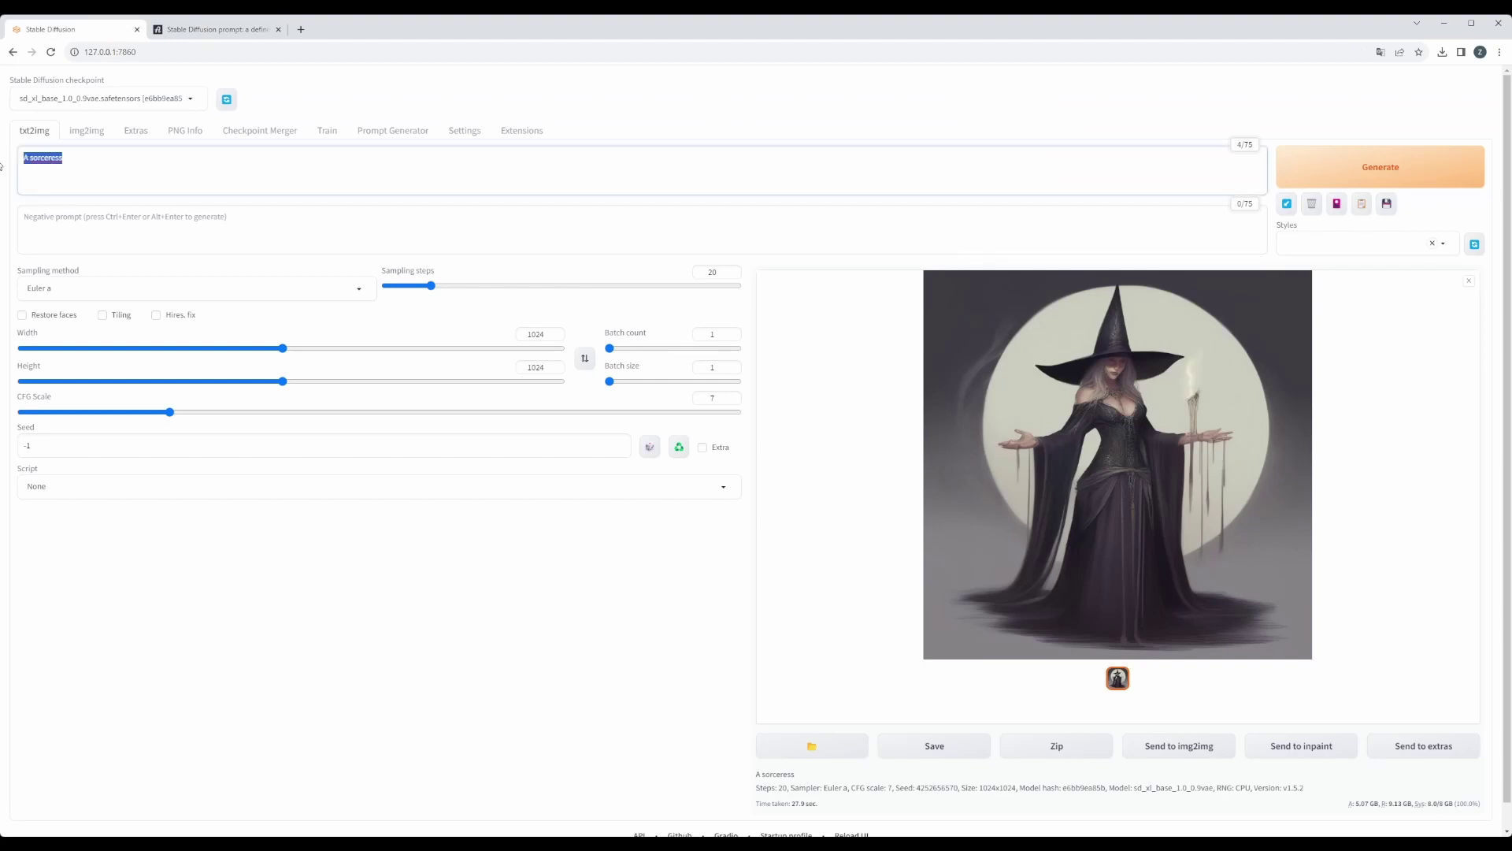
key("ctrl+v")
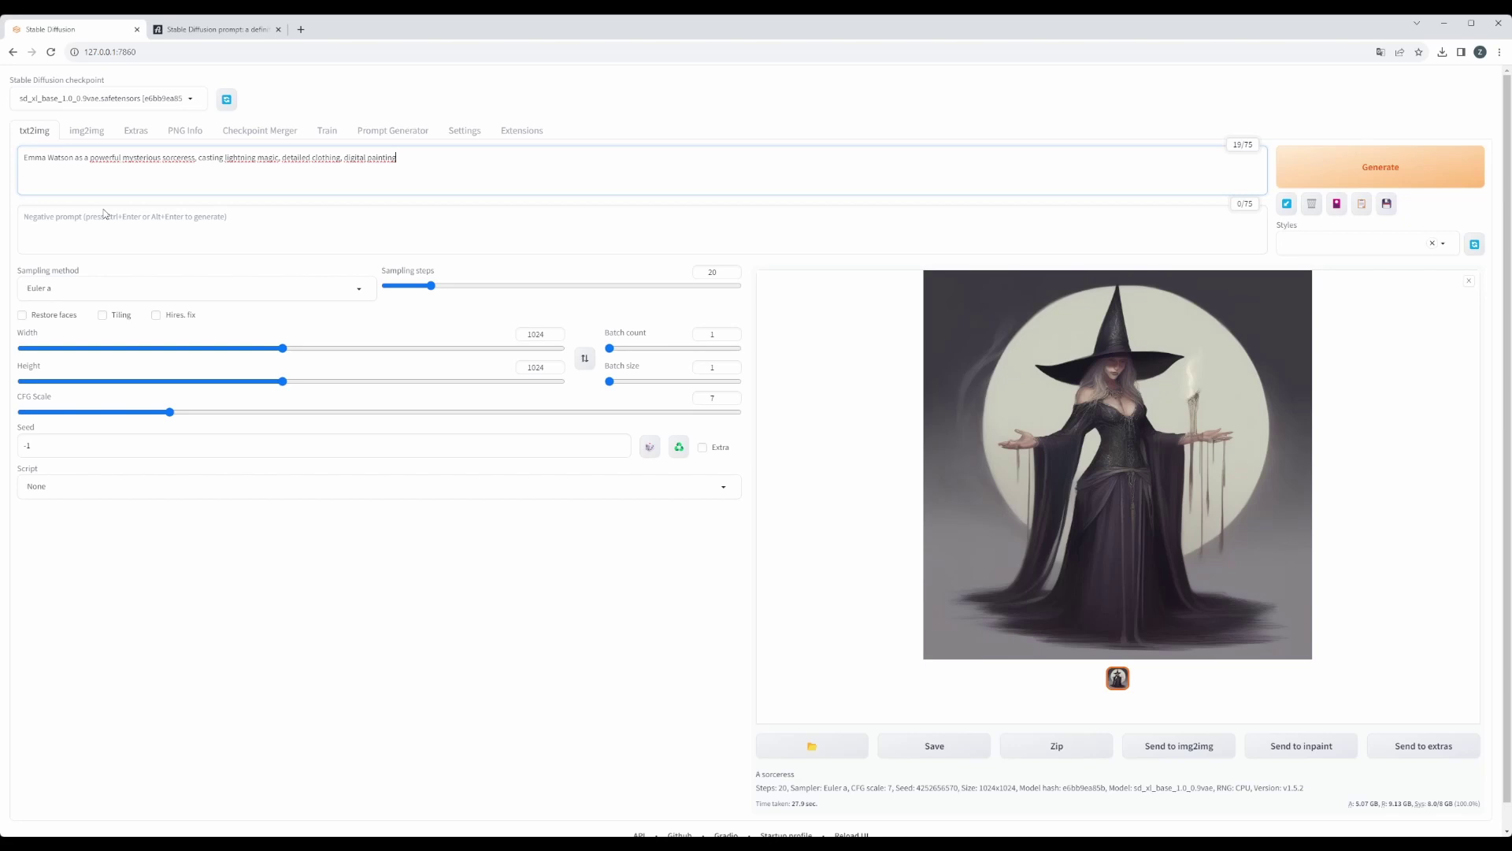
left_click(1381, 167)
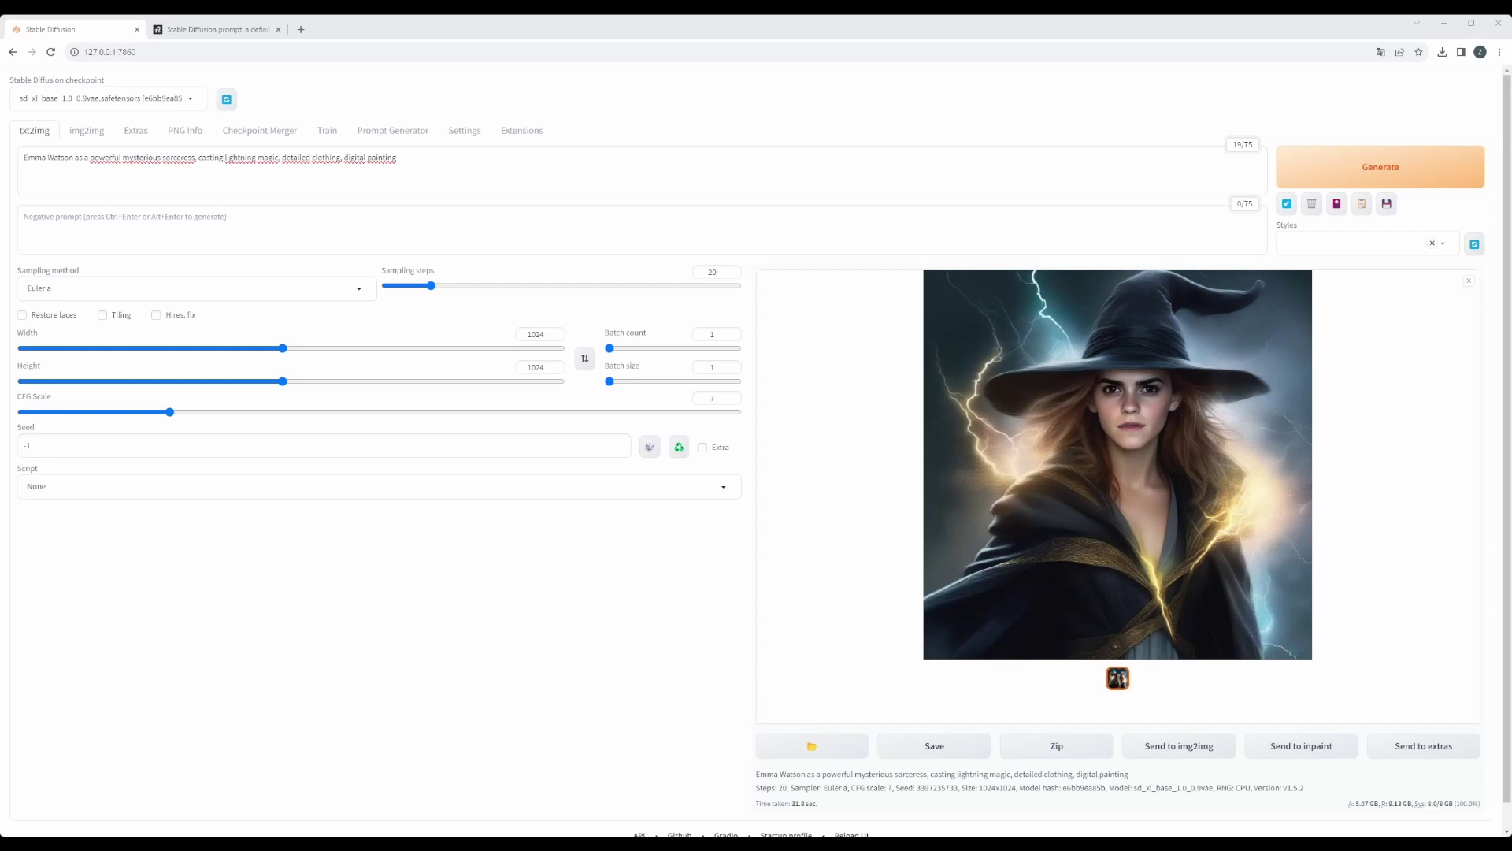
Step: Inspect the new lightning sorceress image full size twice, then return to the guide
left_click(1117, 465)
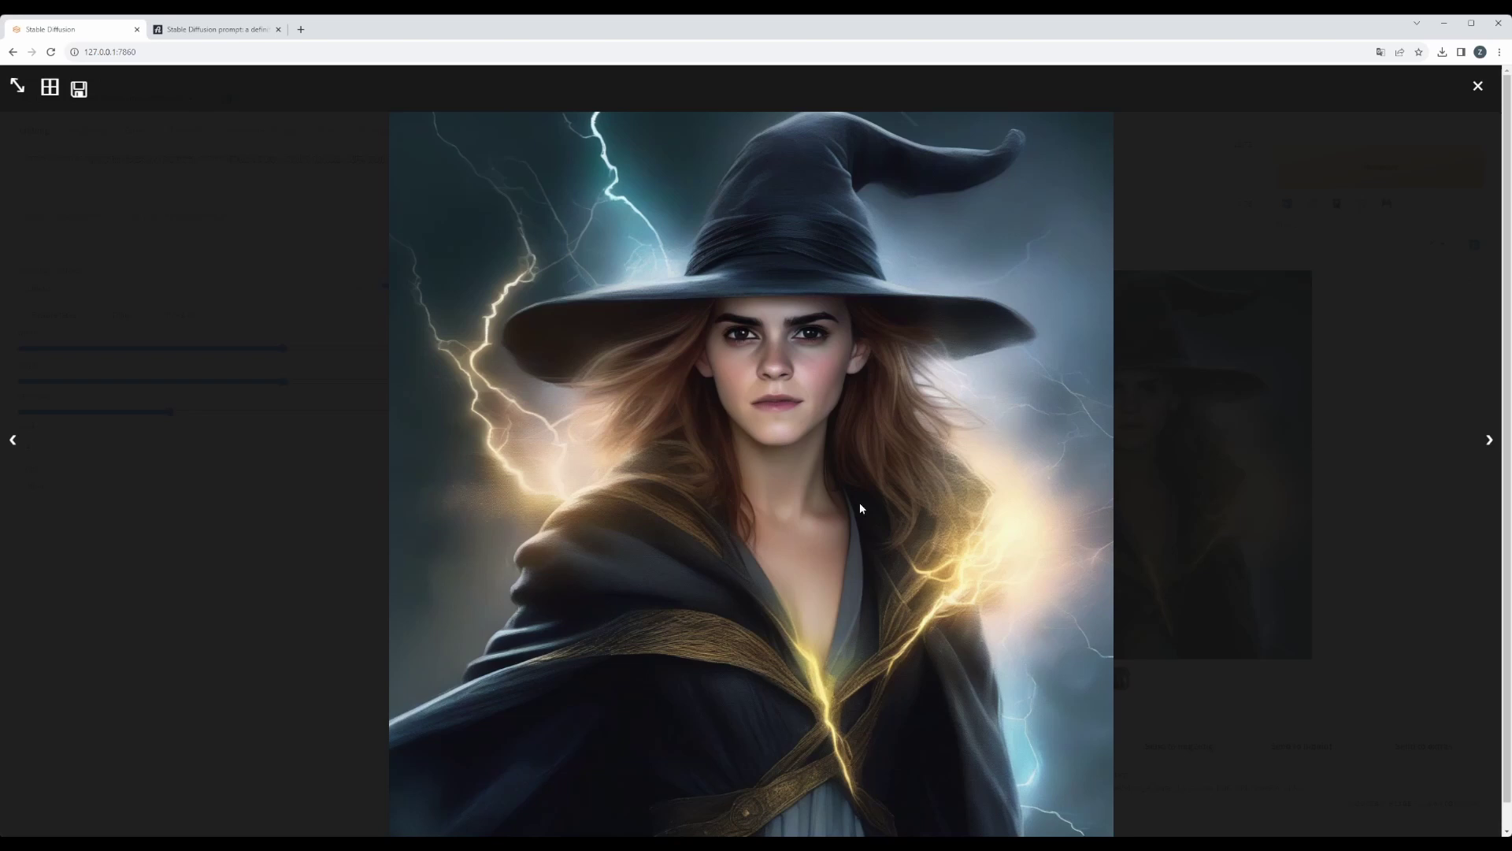
left_click(1218, 747)
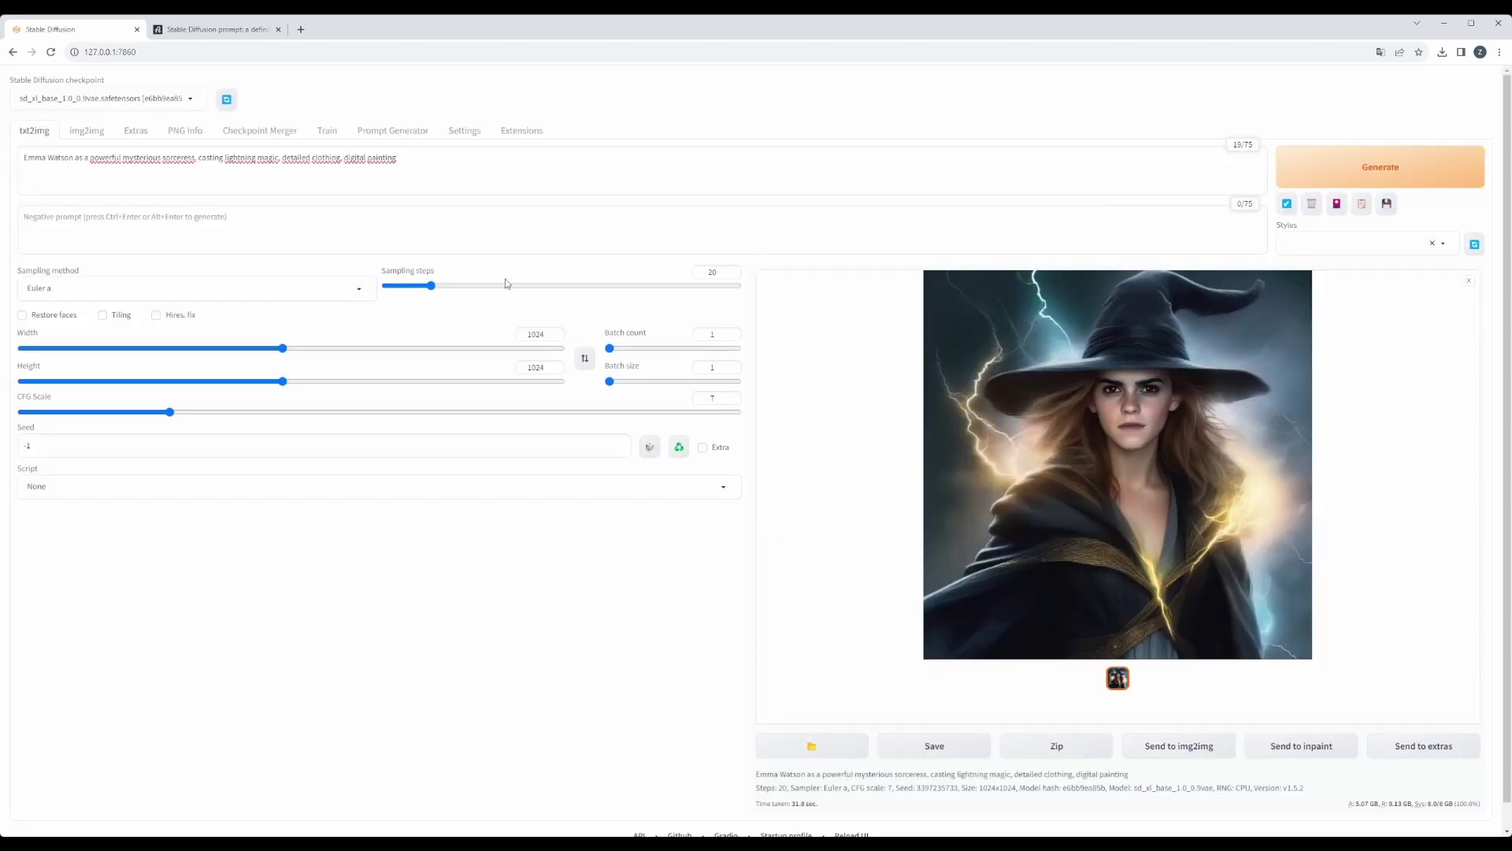
left_click(1101, 479)
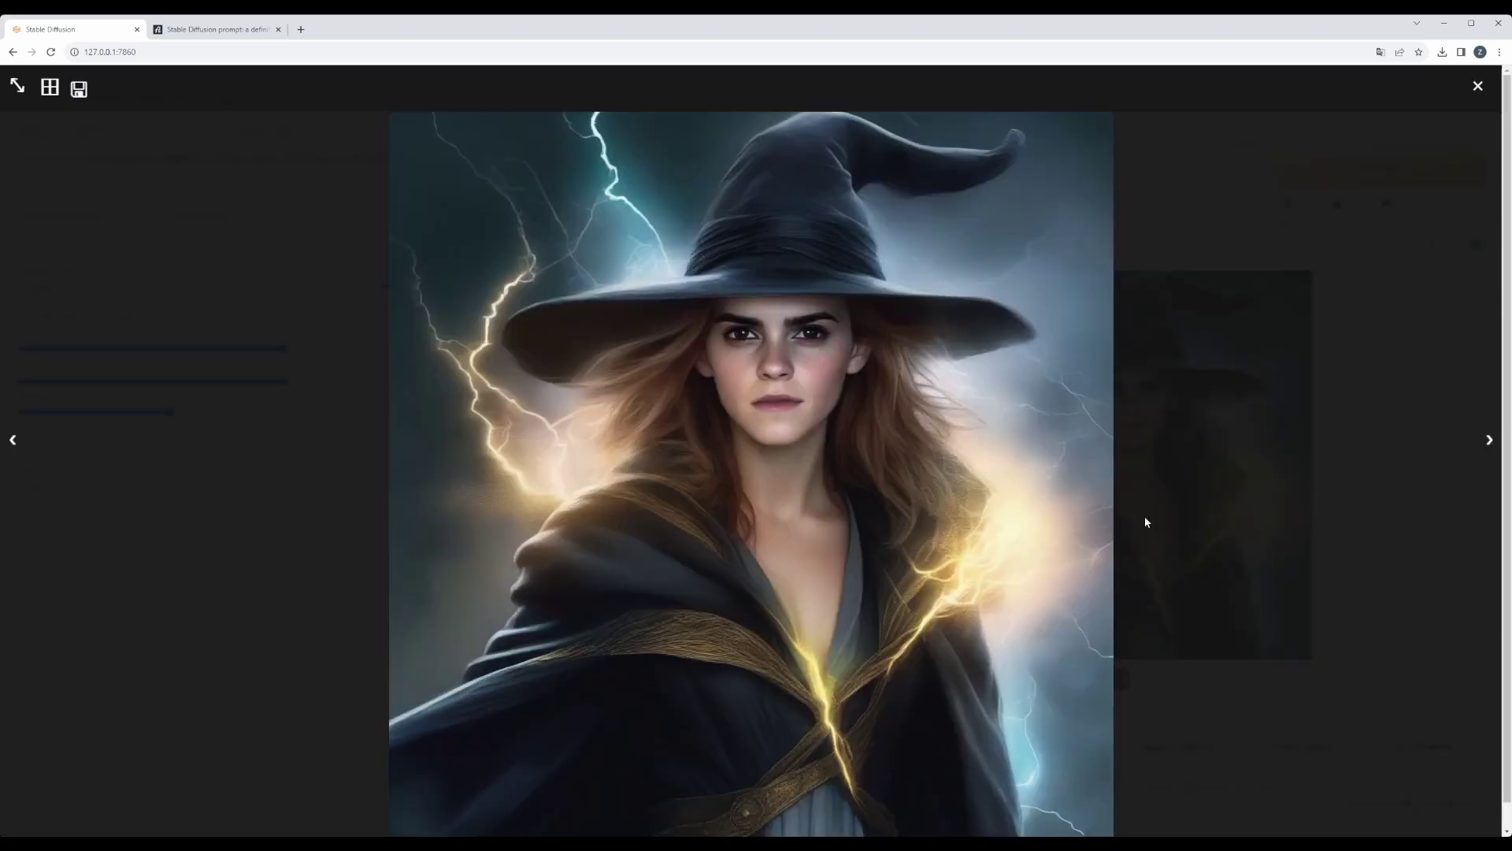
left_click(1215, 719)
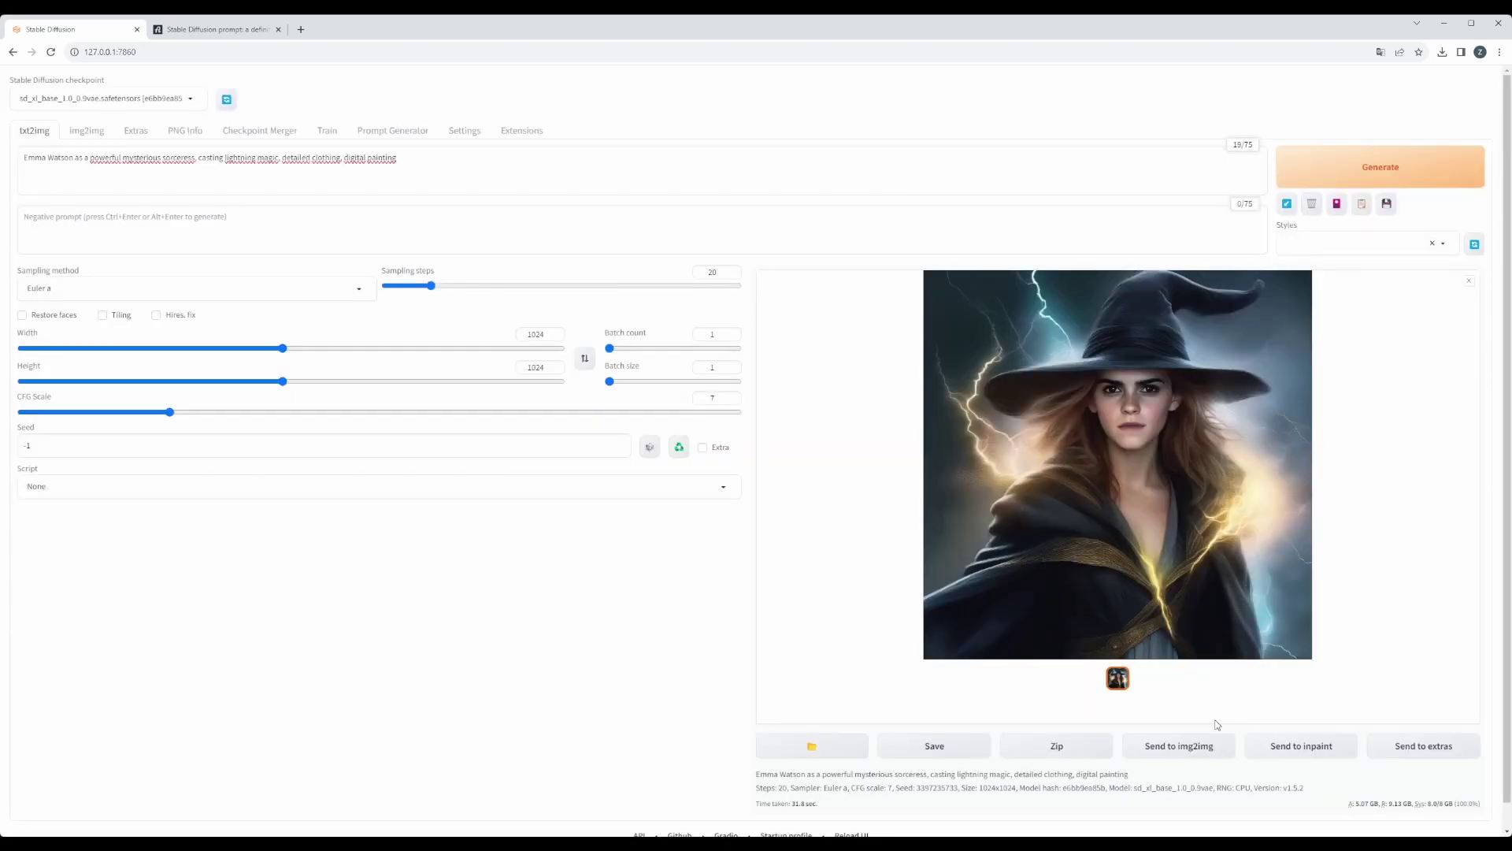
left_click(224, 35)
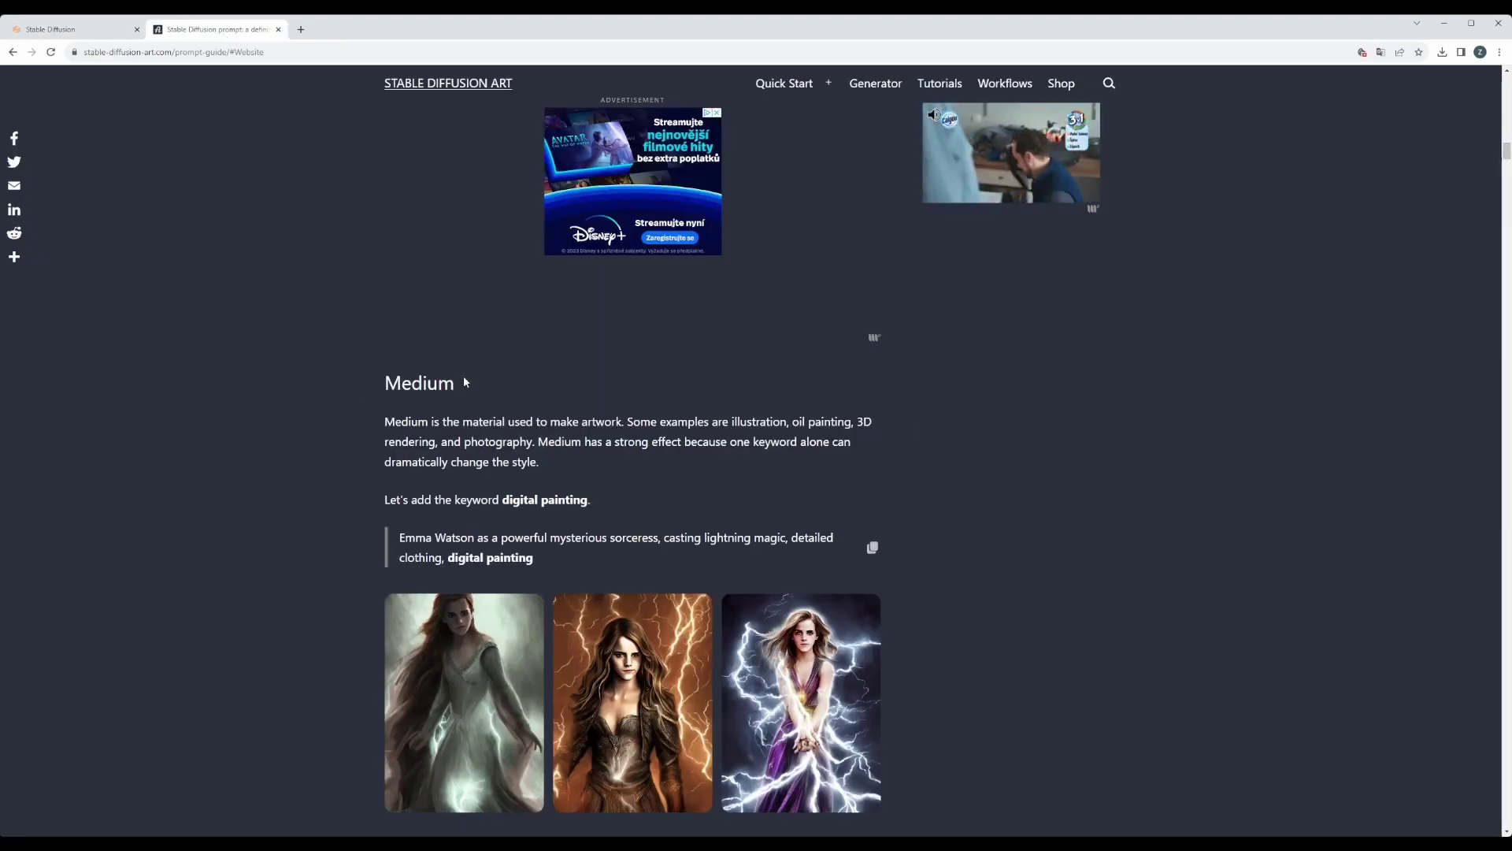
Step: Select the current prompt text in the WebUI prompt box
left_click(72, 30)
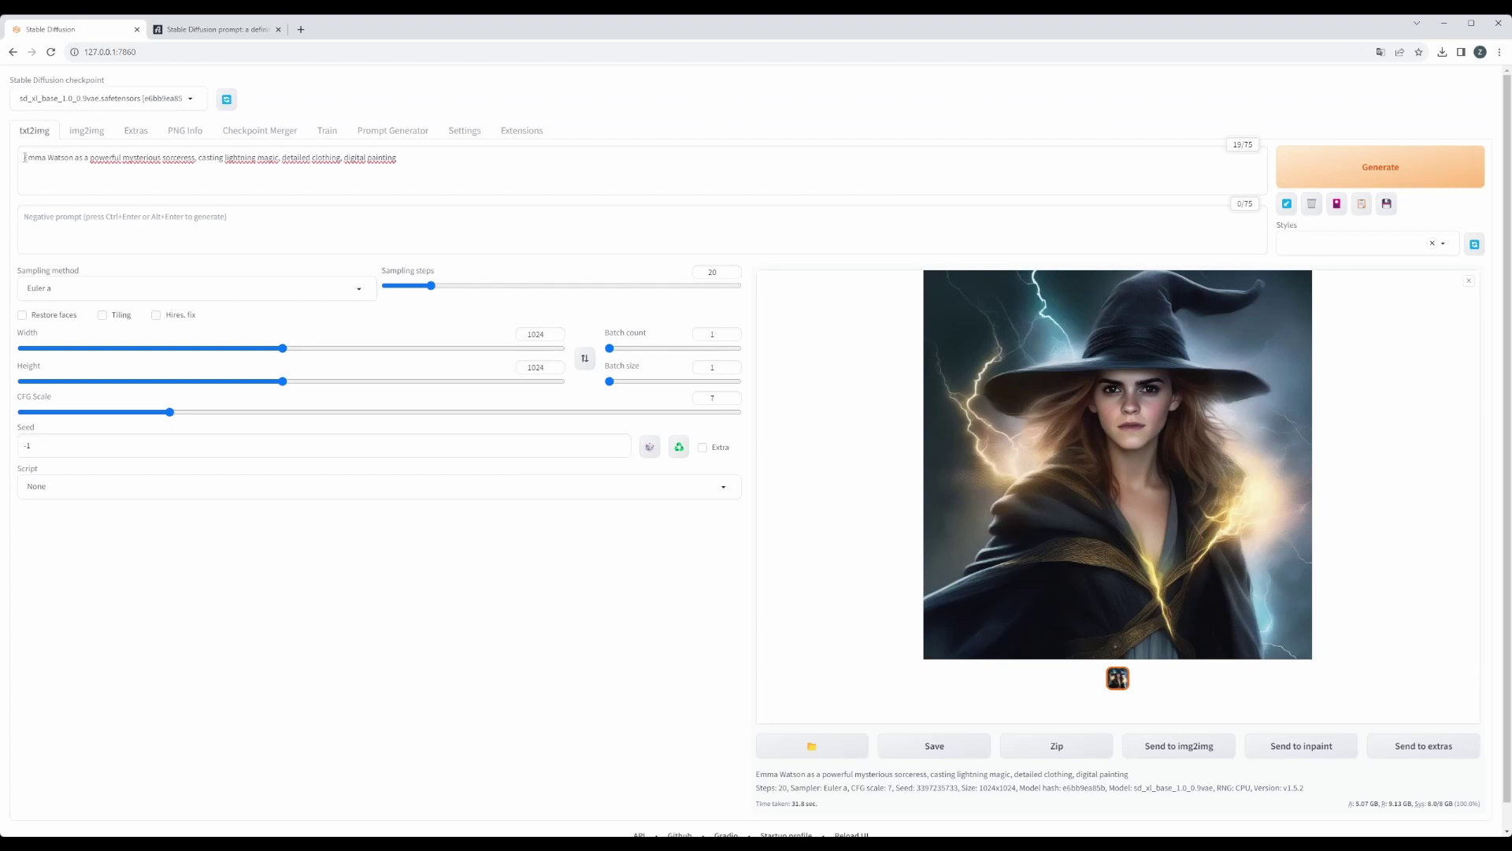
left_click_drag(25, 157, 306, 163)
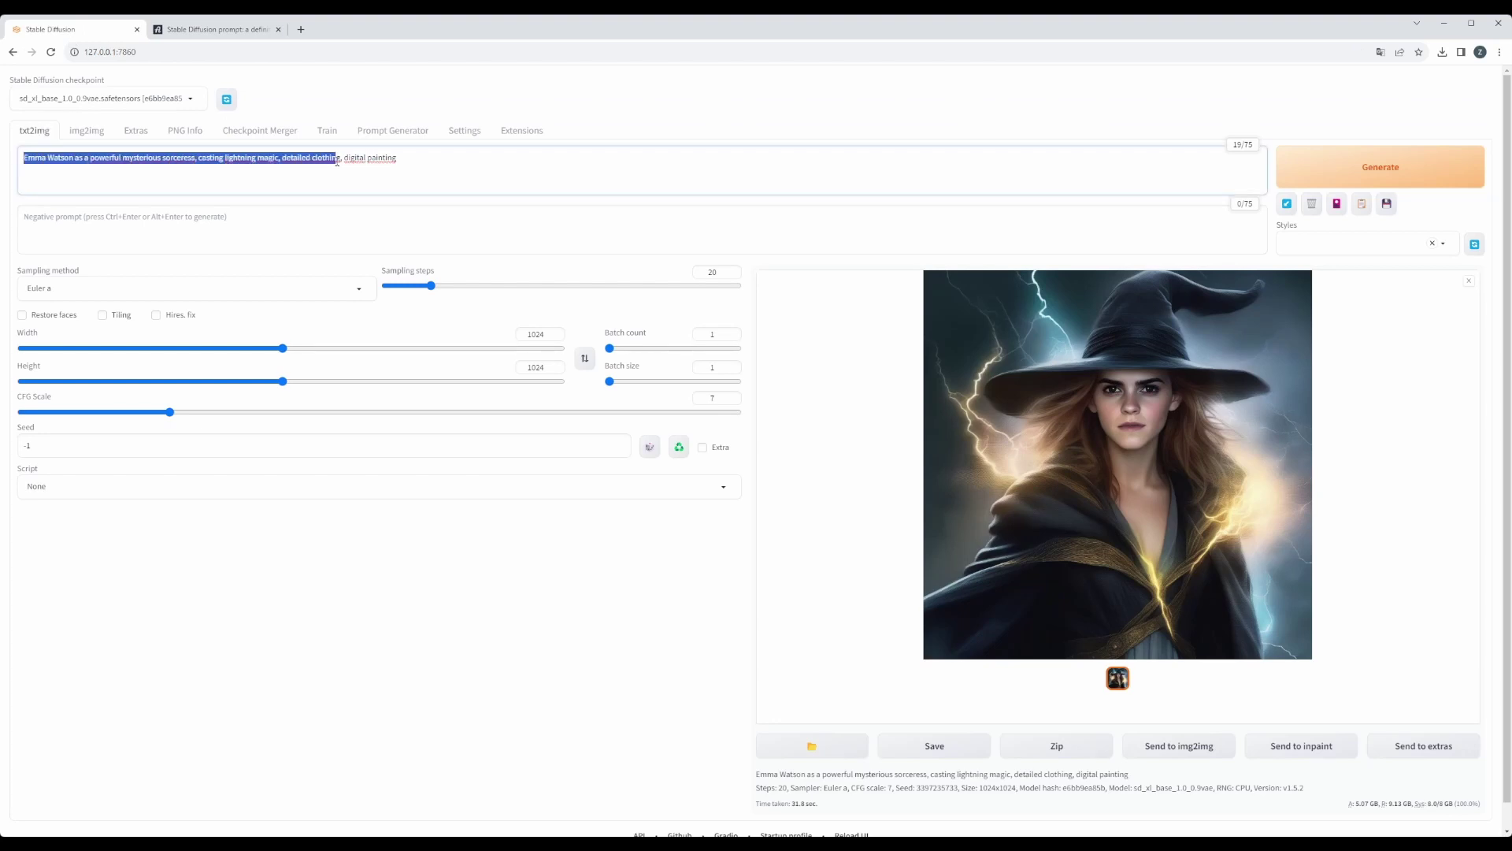
left_click_drag(339, 160, 338, 161)
Step: Copy the Style section's prompt with 'hyperrealistic, fantasy, Surrealist, full body'
left_click(213, 29)
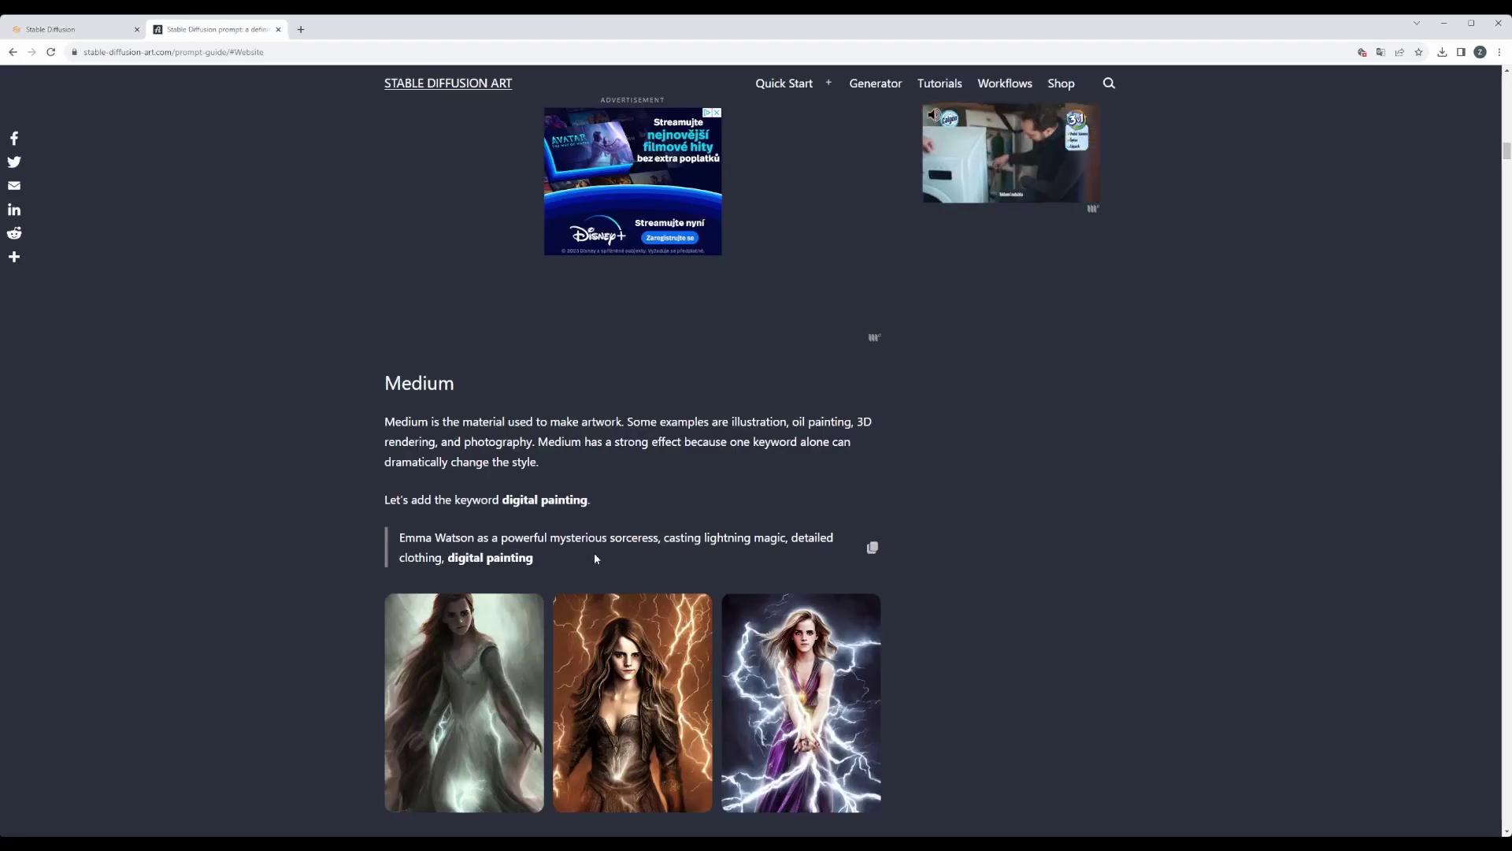
scroll(721, 561, "down", 3)
scroll(722, 567, "down", 4)
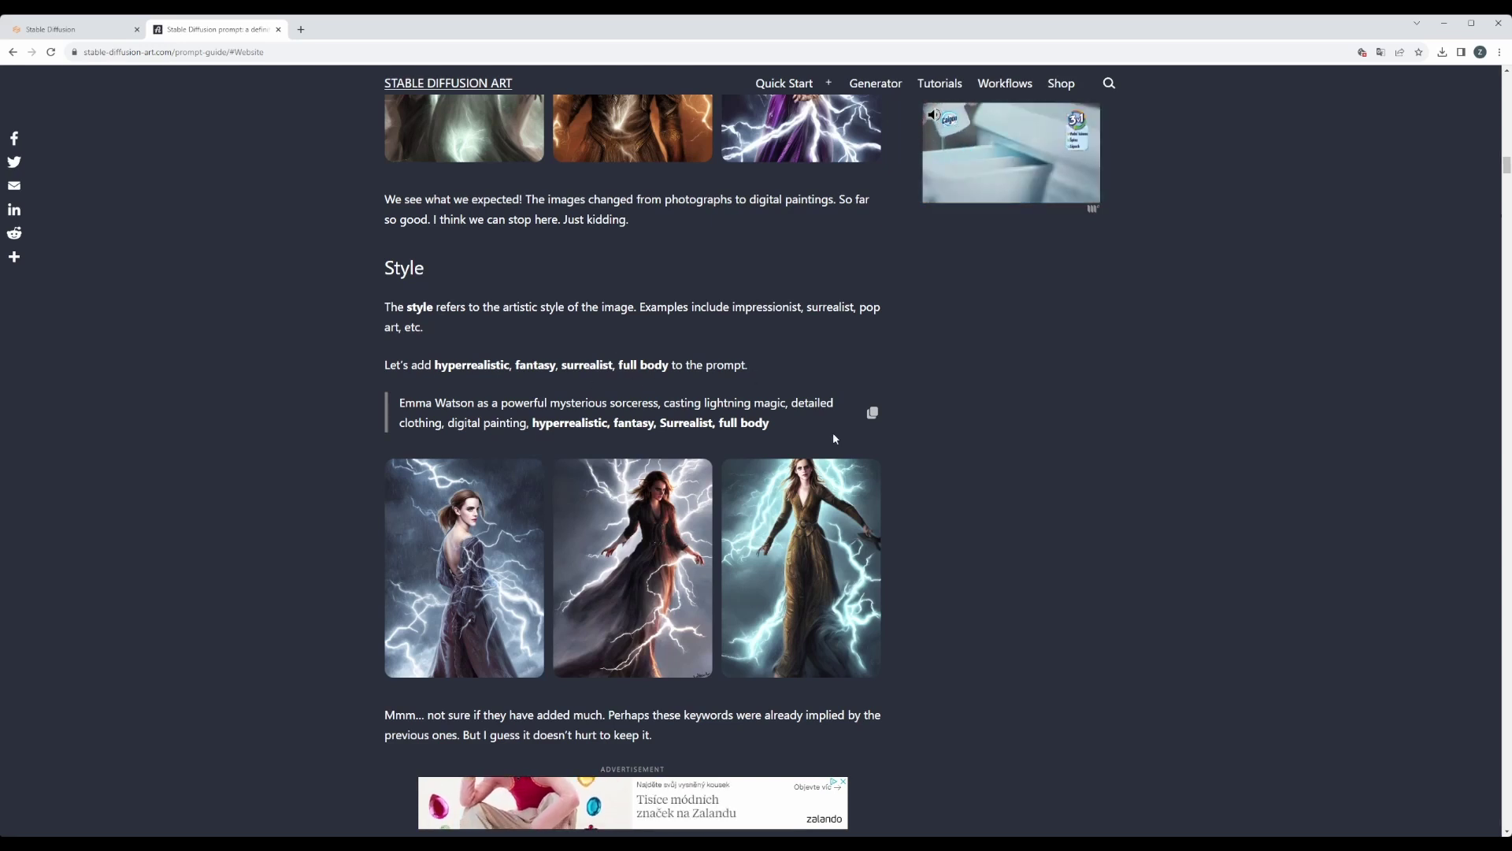
left_click(872, 415)
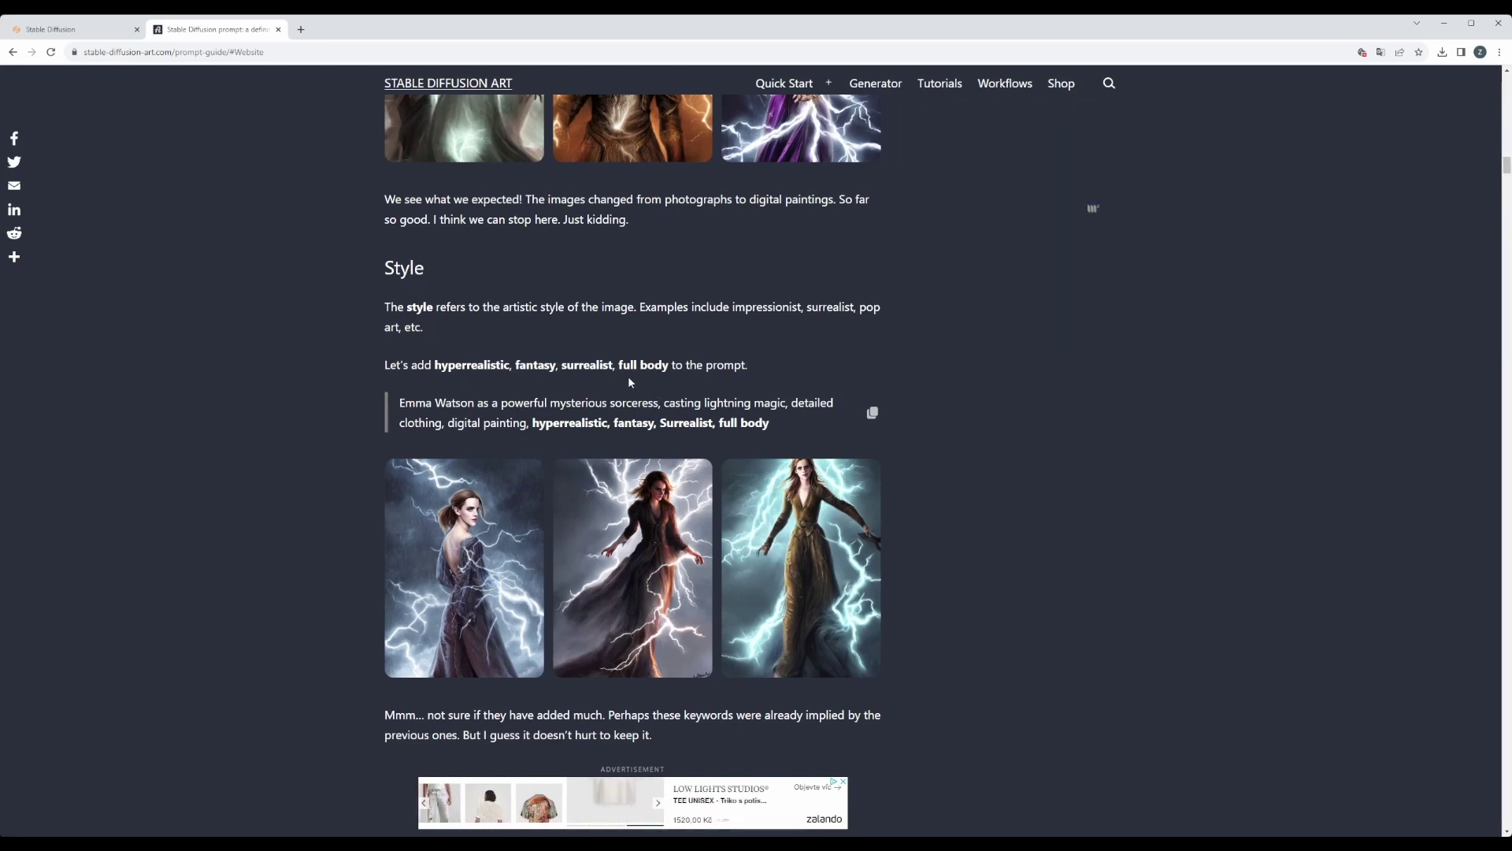
Step: Replace the WebUI prompt with the copied Style prompt and generate
left_click(52, 30)
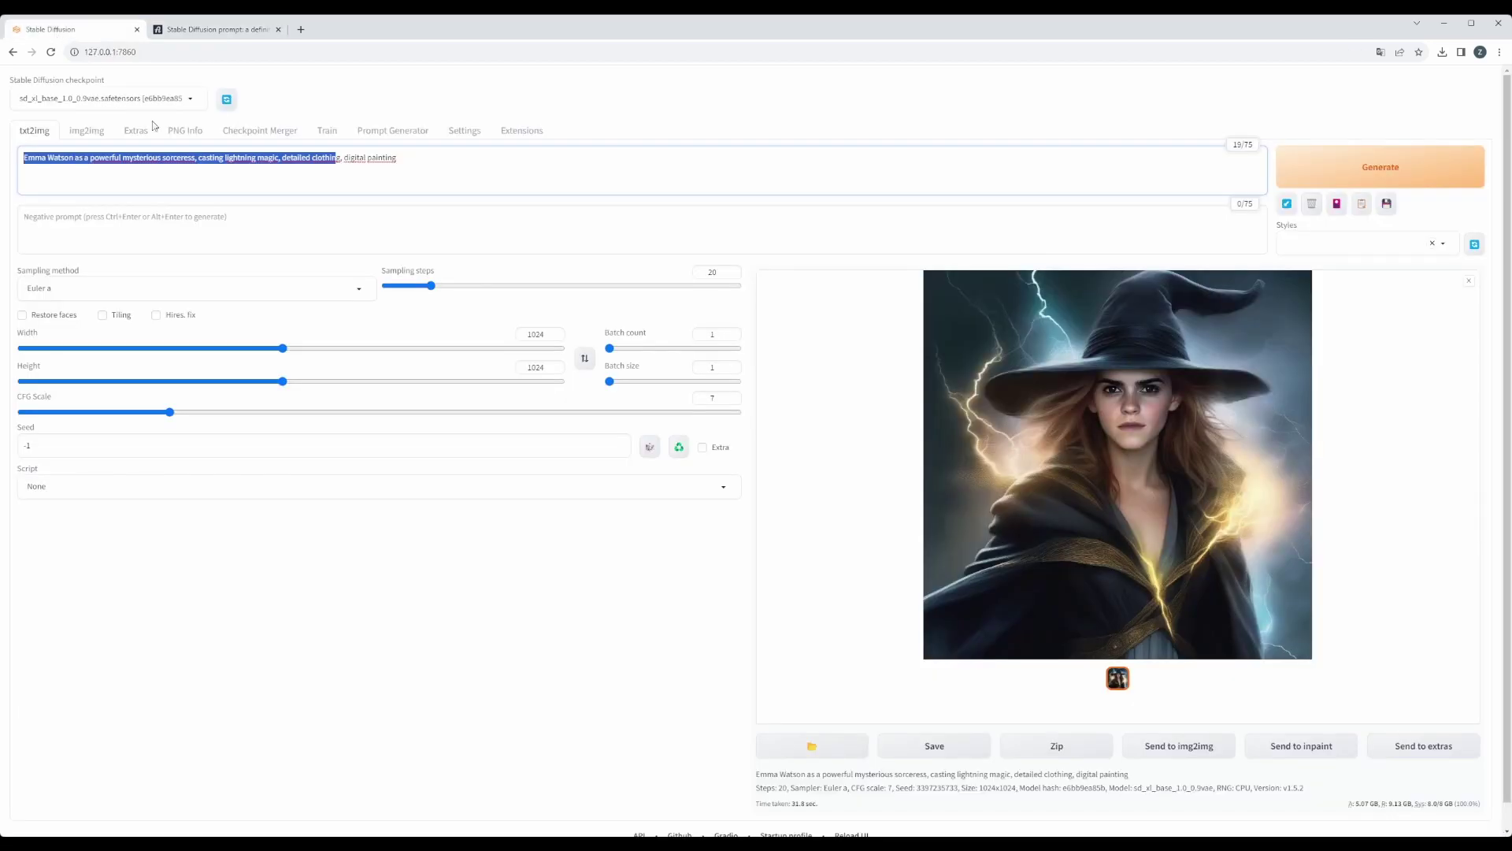
left_click(429, 160)
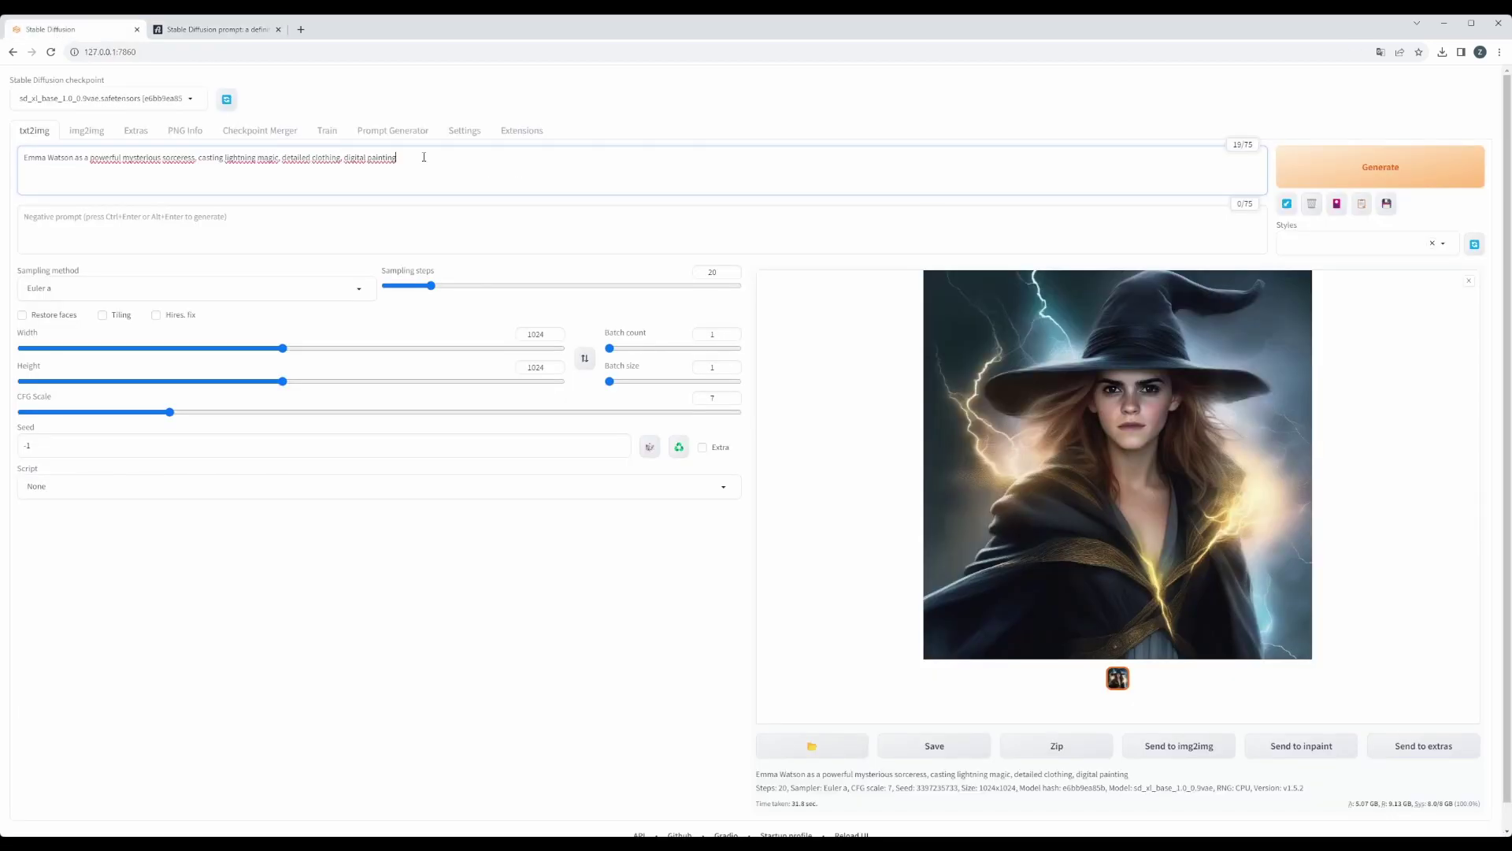
key("ctrl+a")
key("ctrl+v")
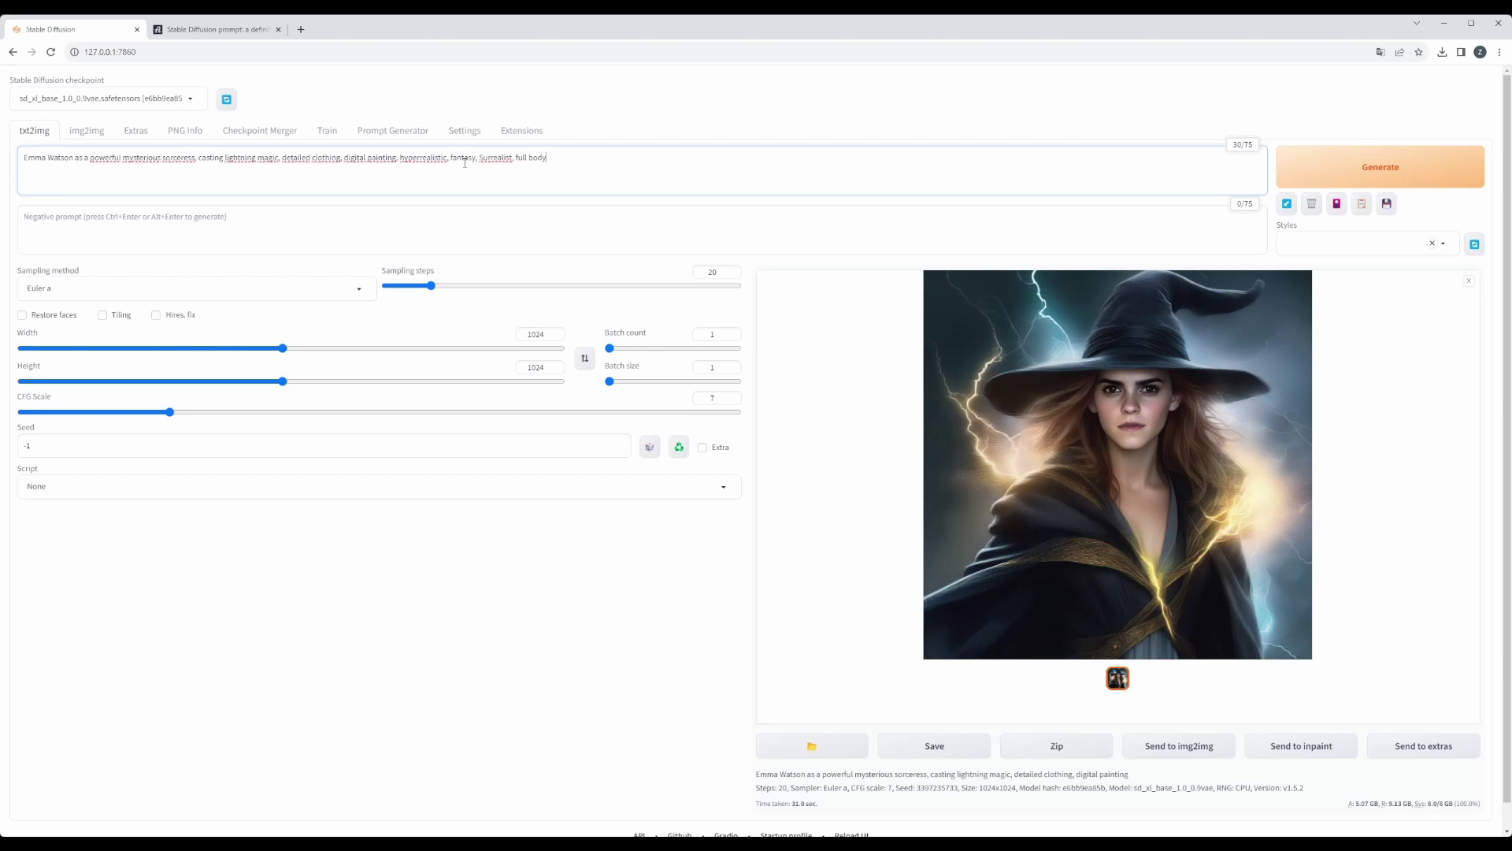
left_click(1300, 169)
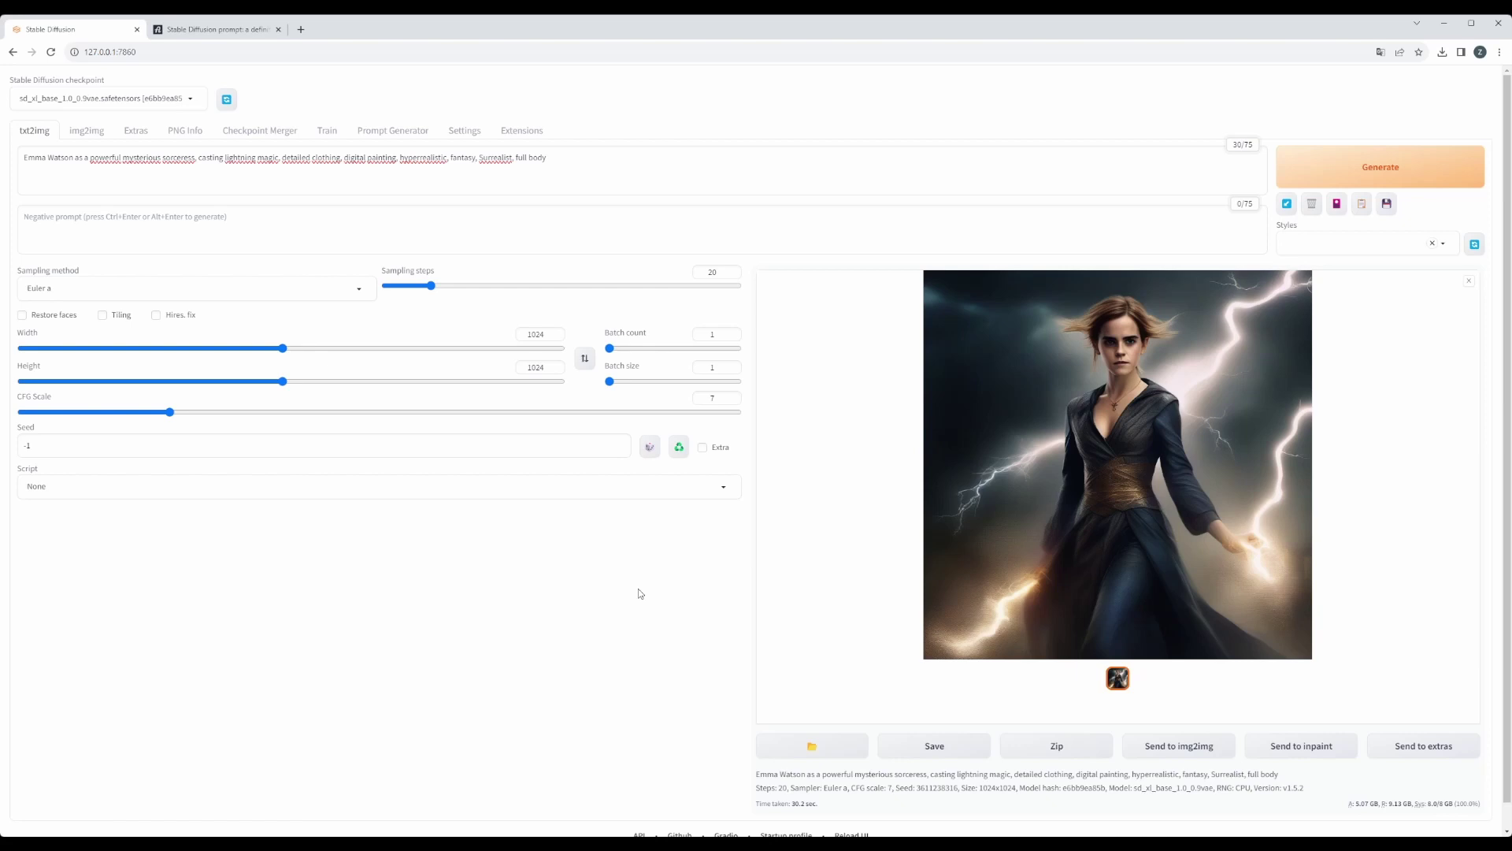
Step: View the new Style sorceress image full size, then return to the guide
left_click(1110, 506)
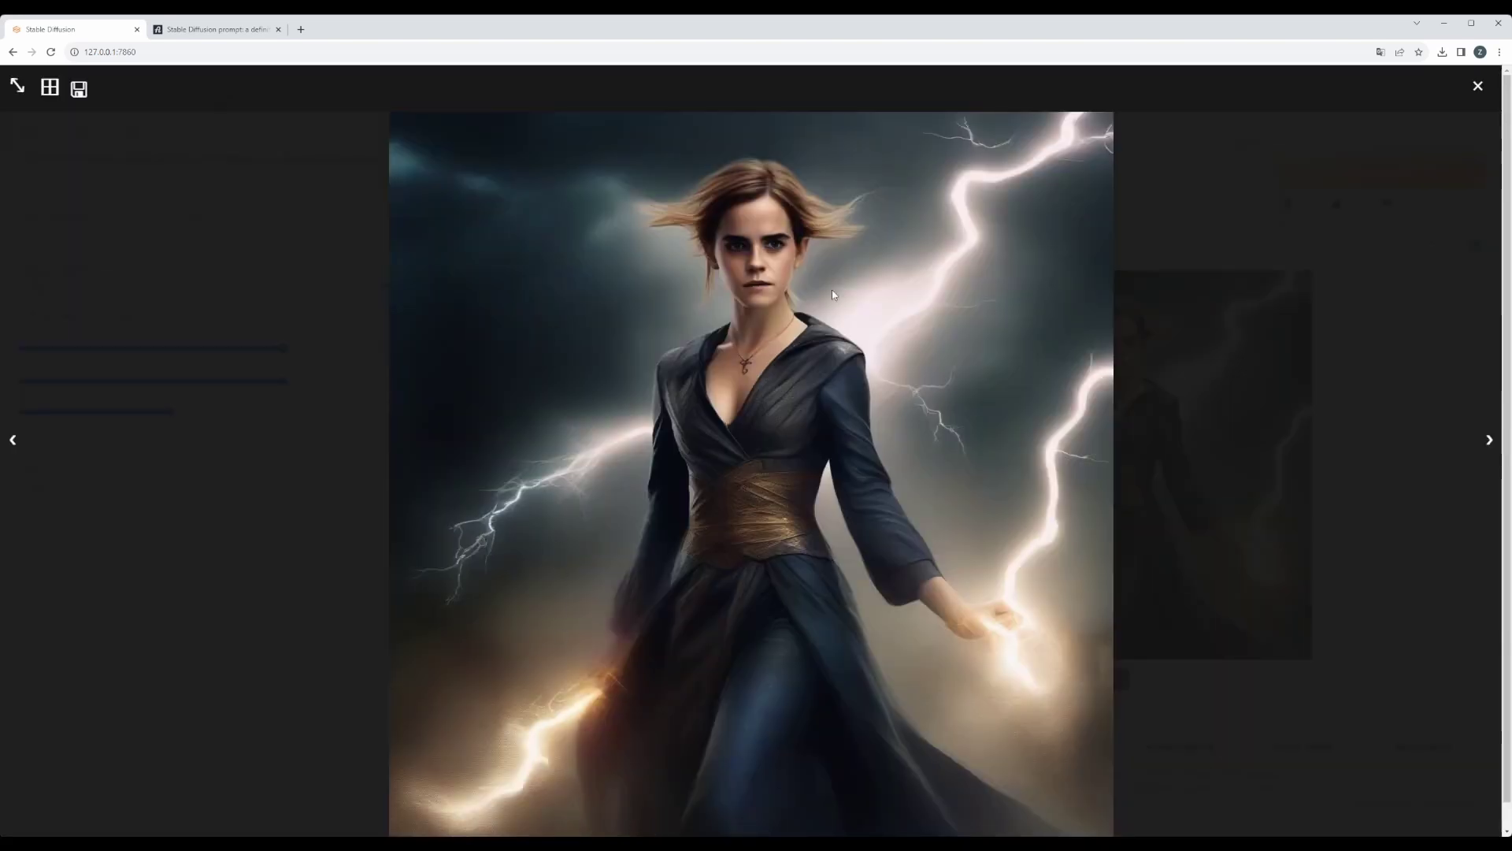
left_click(1298, 745)
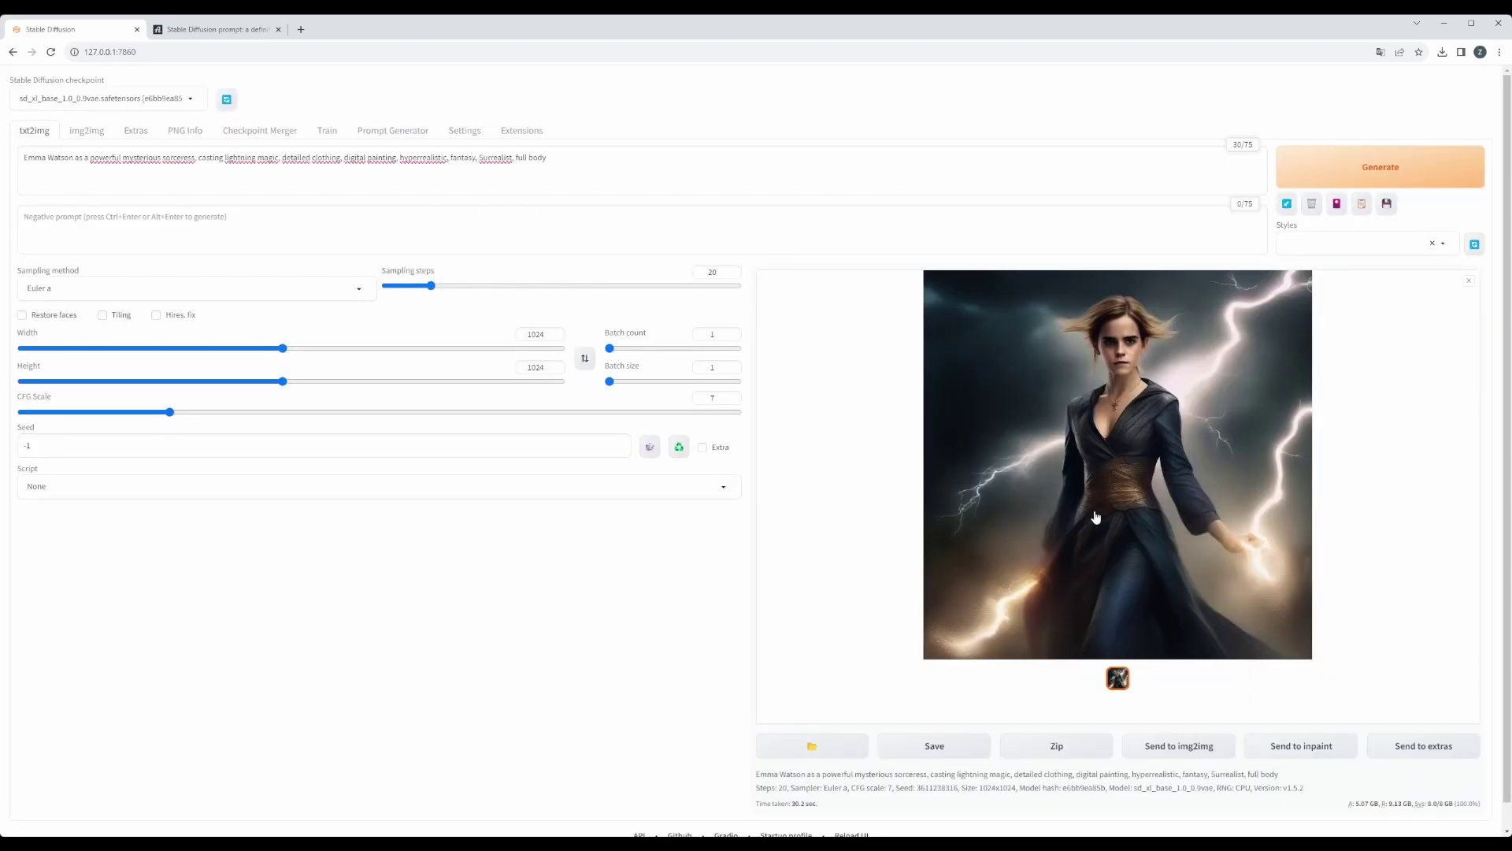
left_click(228, 29)
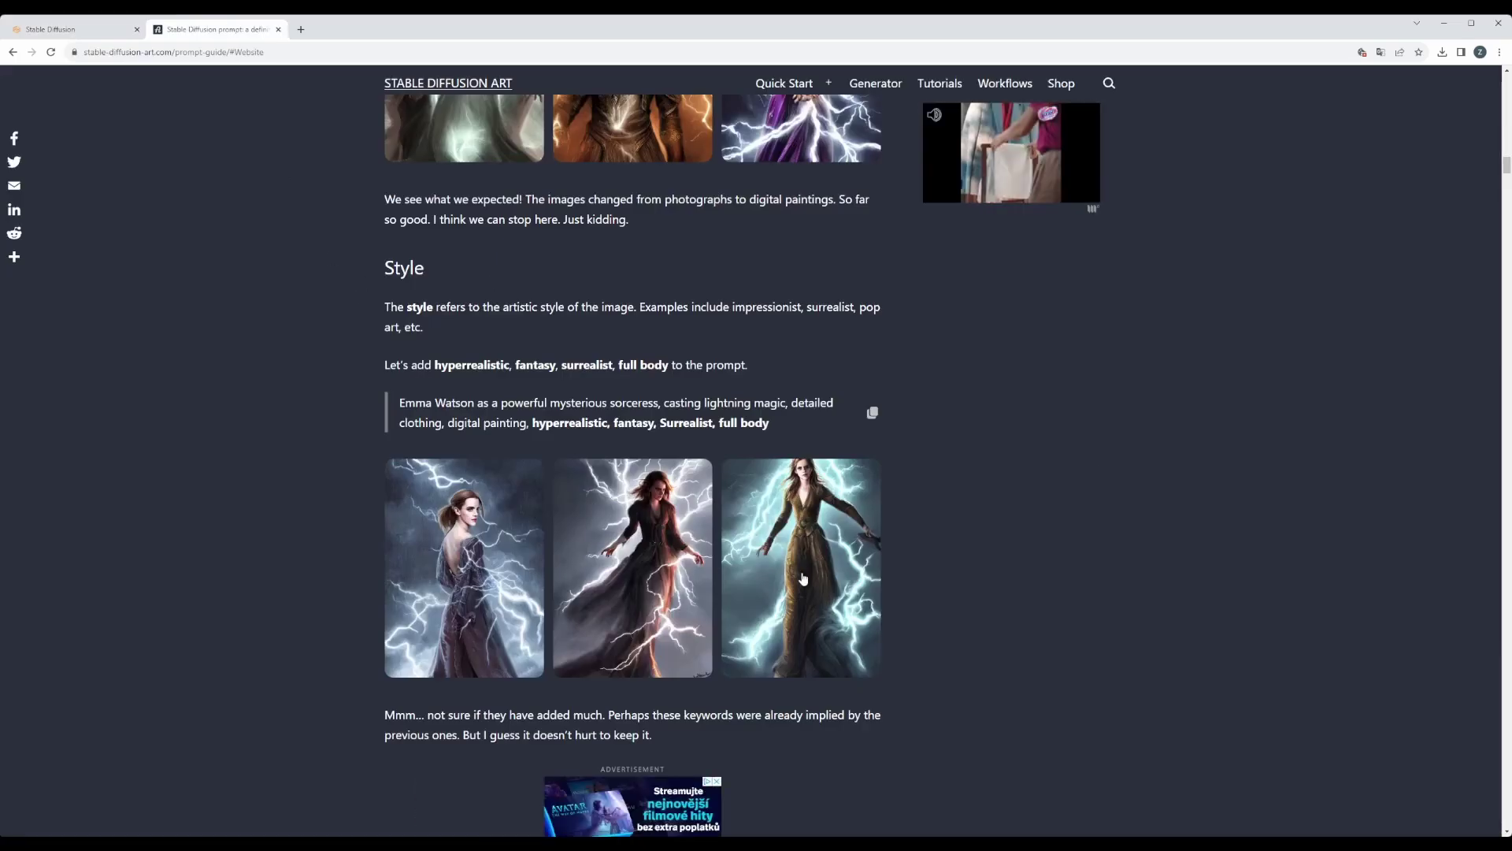
Step: Compare the guide's first Style example image with the WebUI's generated image
left_click(482, 576)
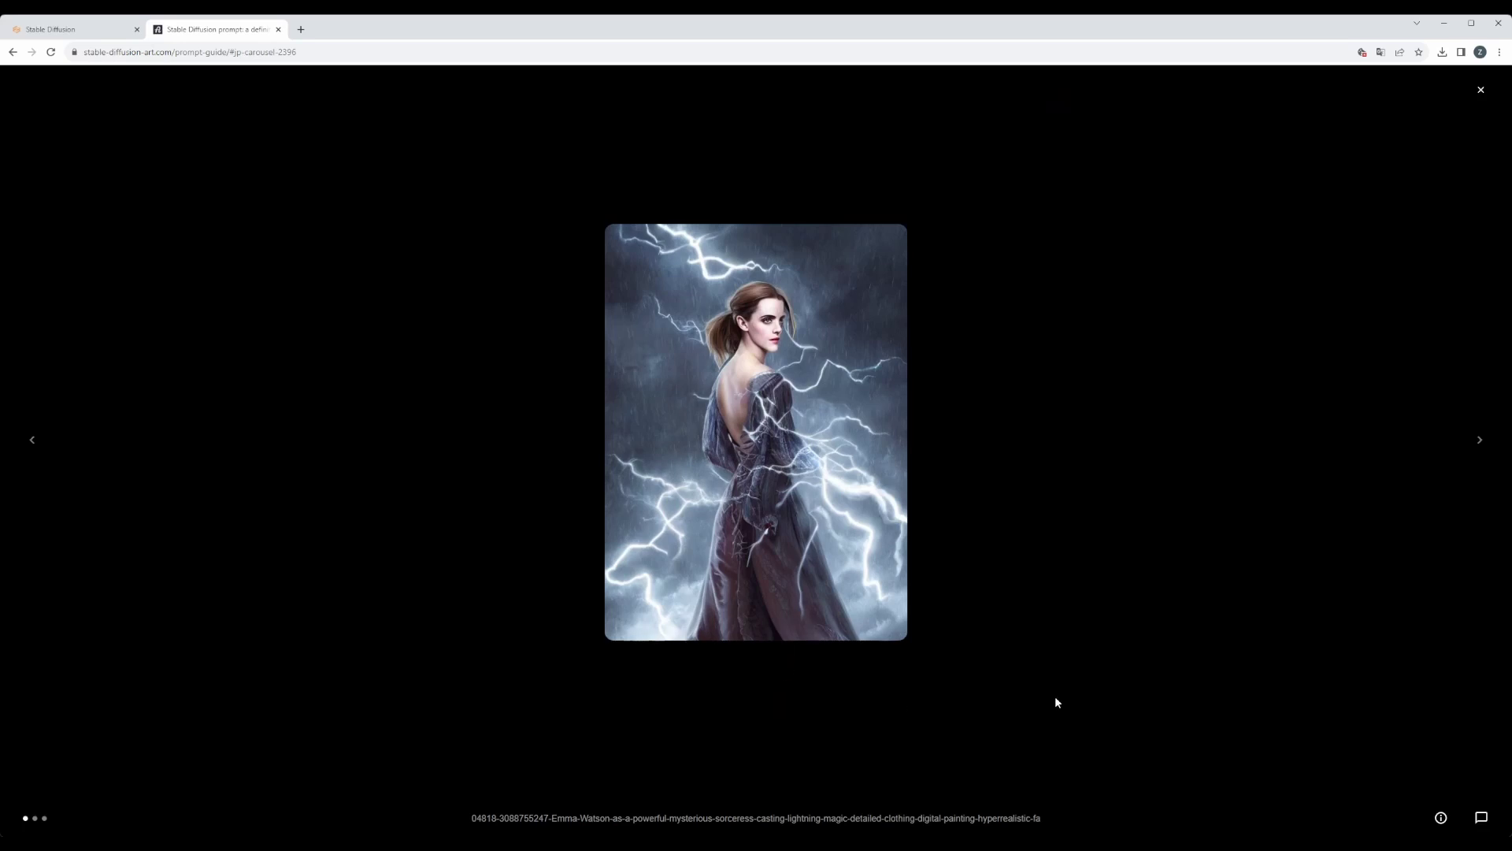
left_click(1481, 90)
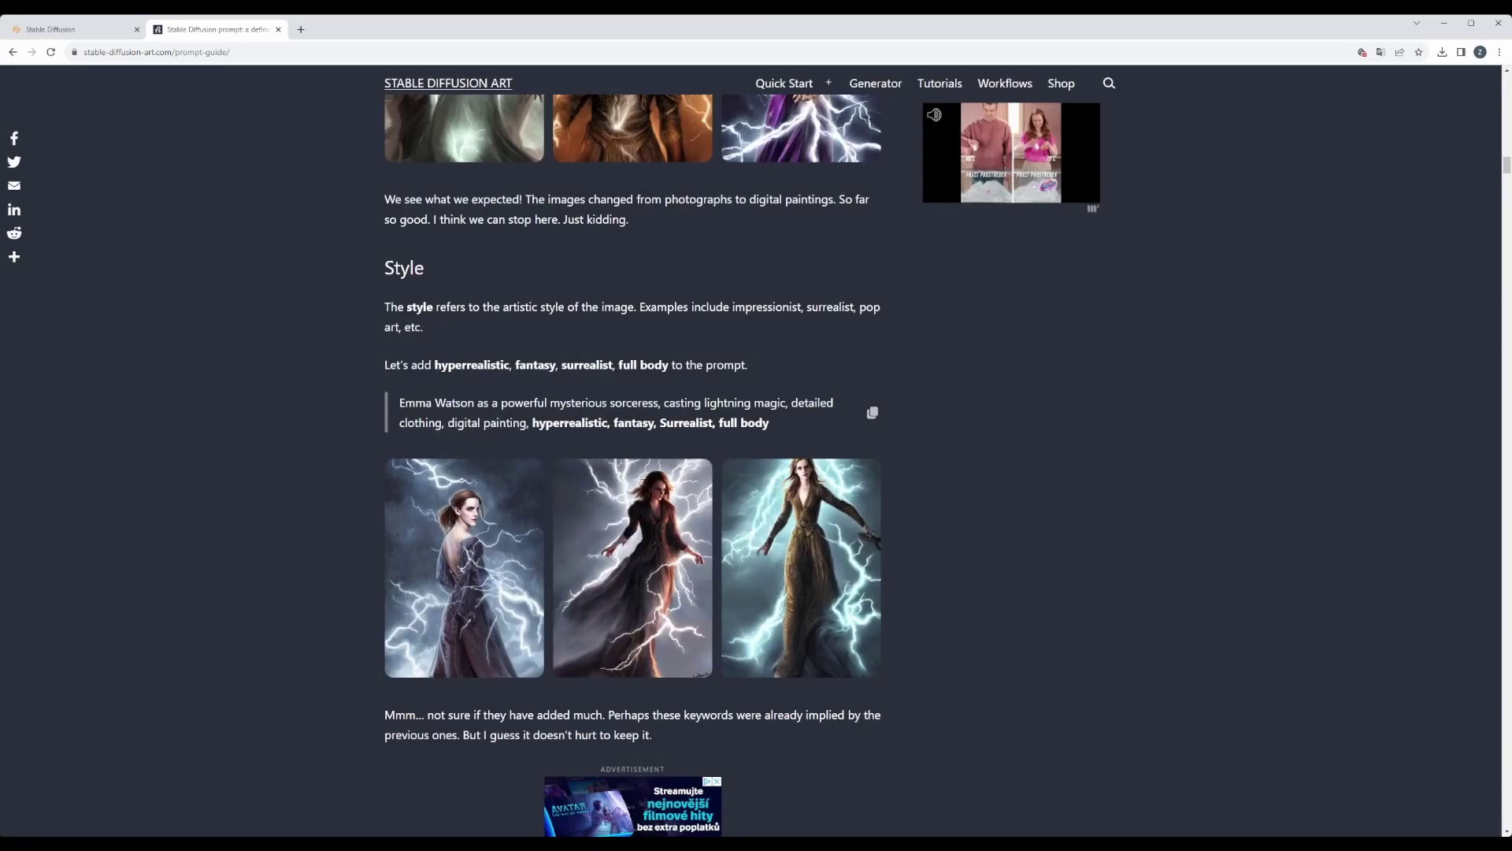
left_click(79, 32)
left_click(982, 384)
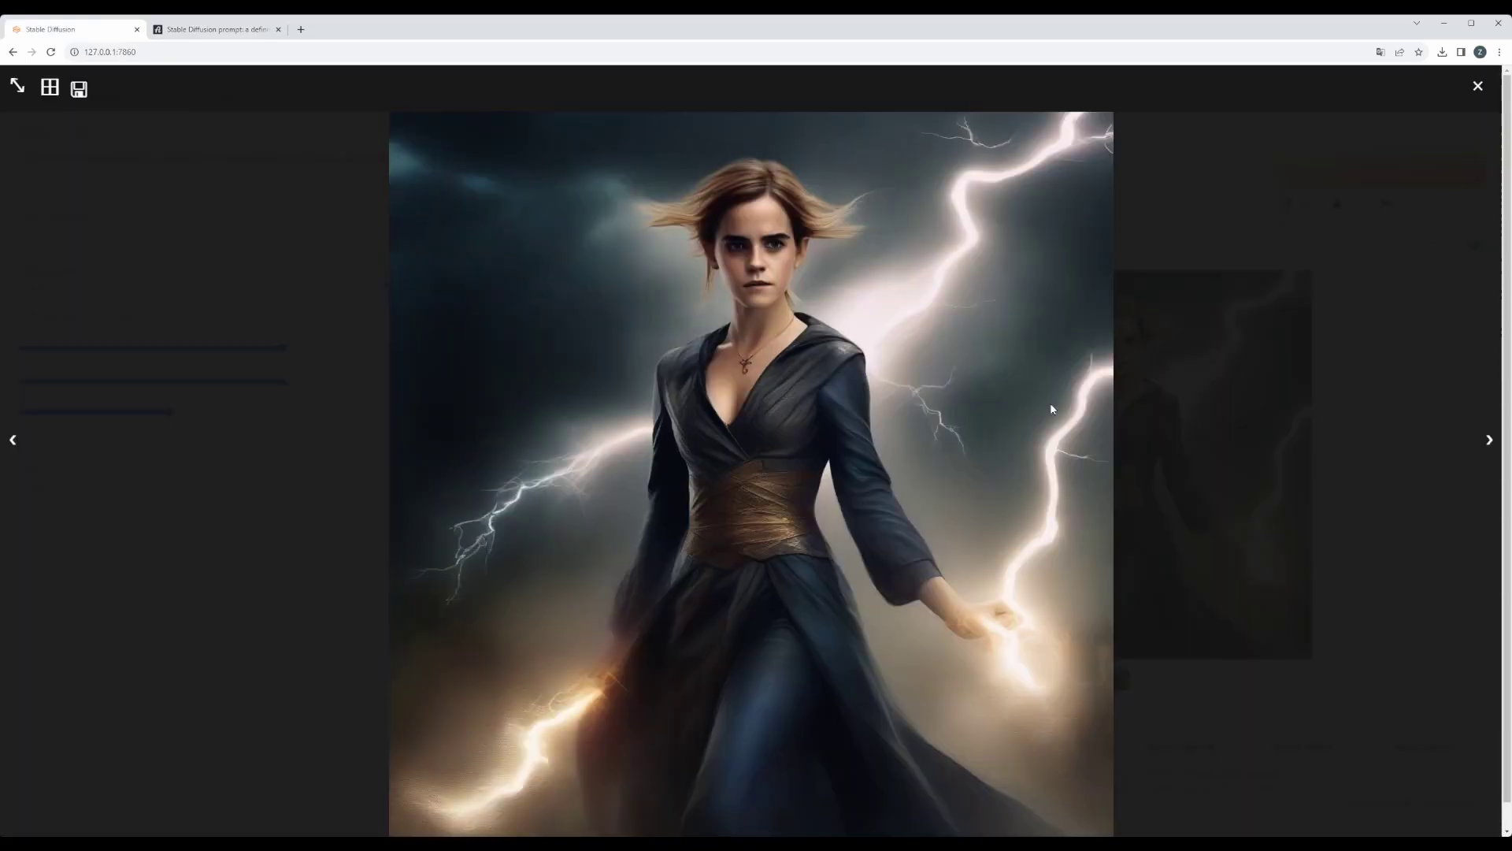
left_click(1478, 86)
Step: Scroll the guide to the Artist section and copy its example prompt
left_click(211, 29)
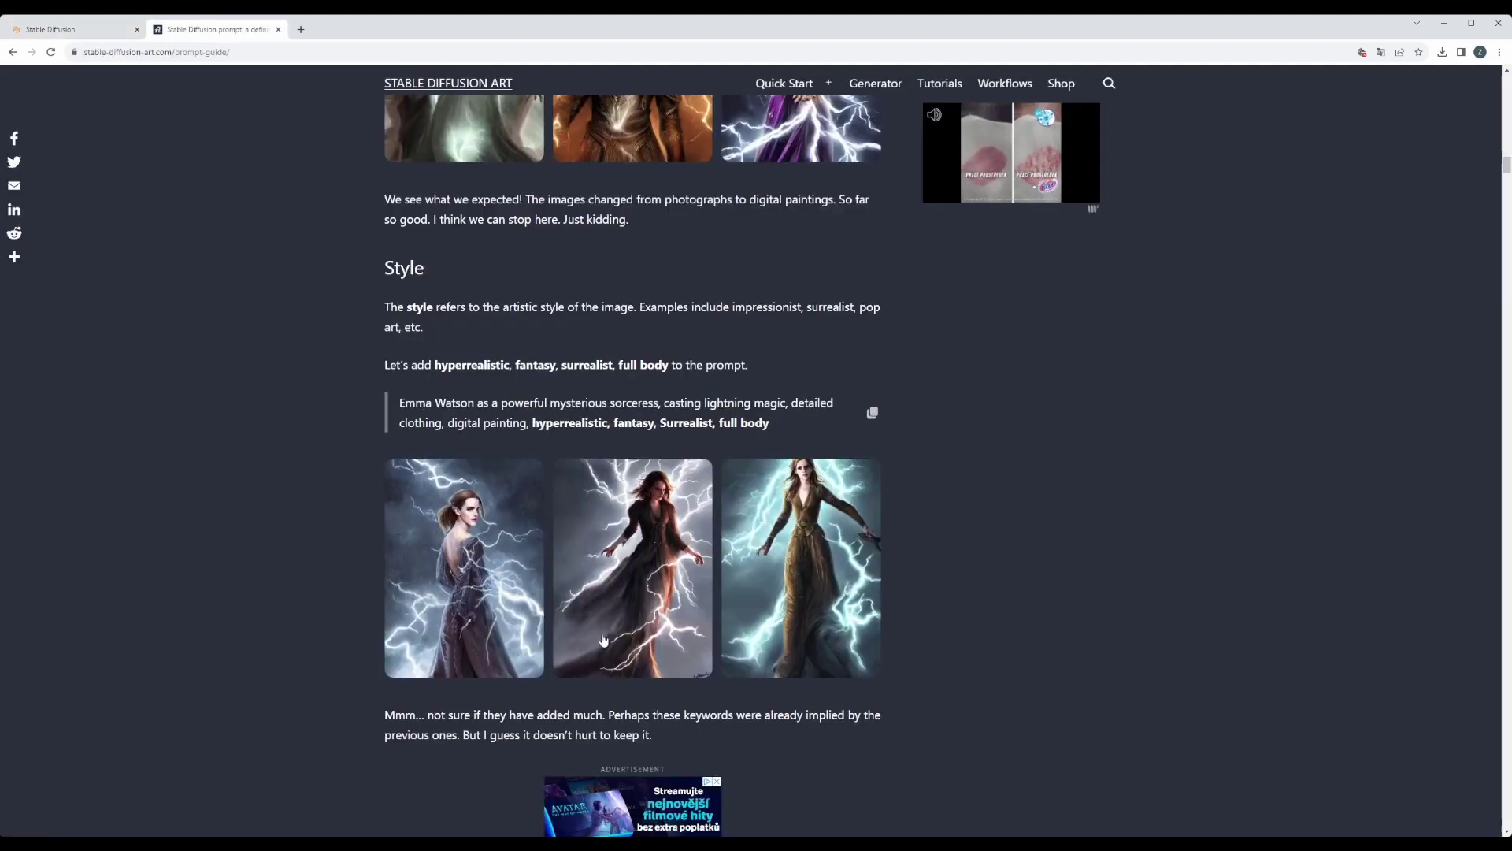
scroll(630, 630, "down", 9)
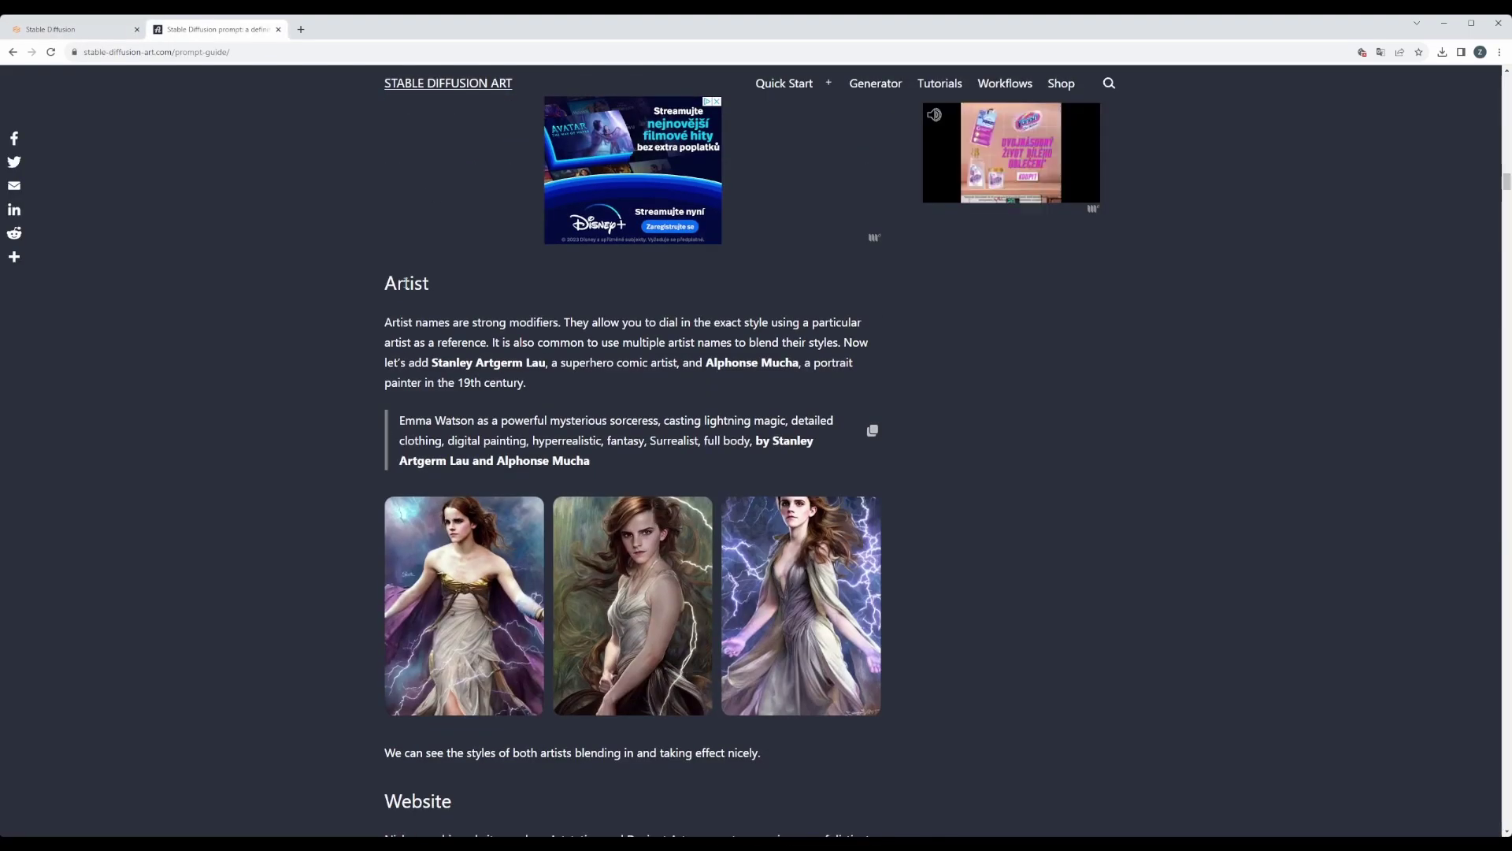
left_click(872, 431)
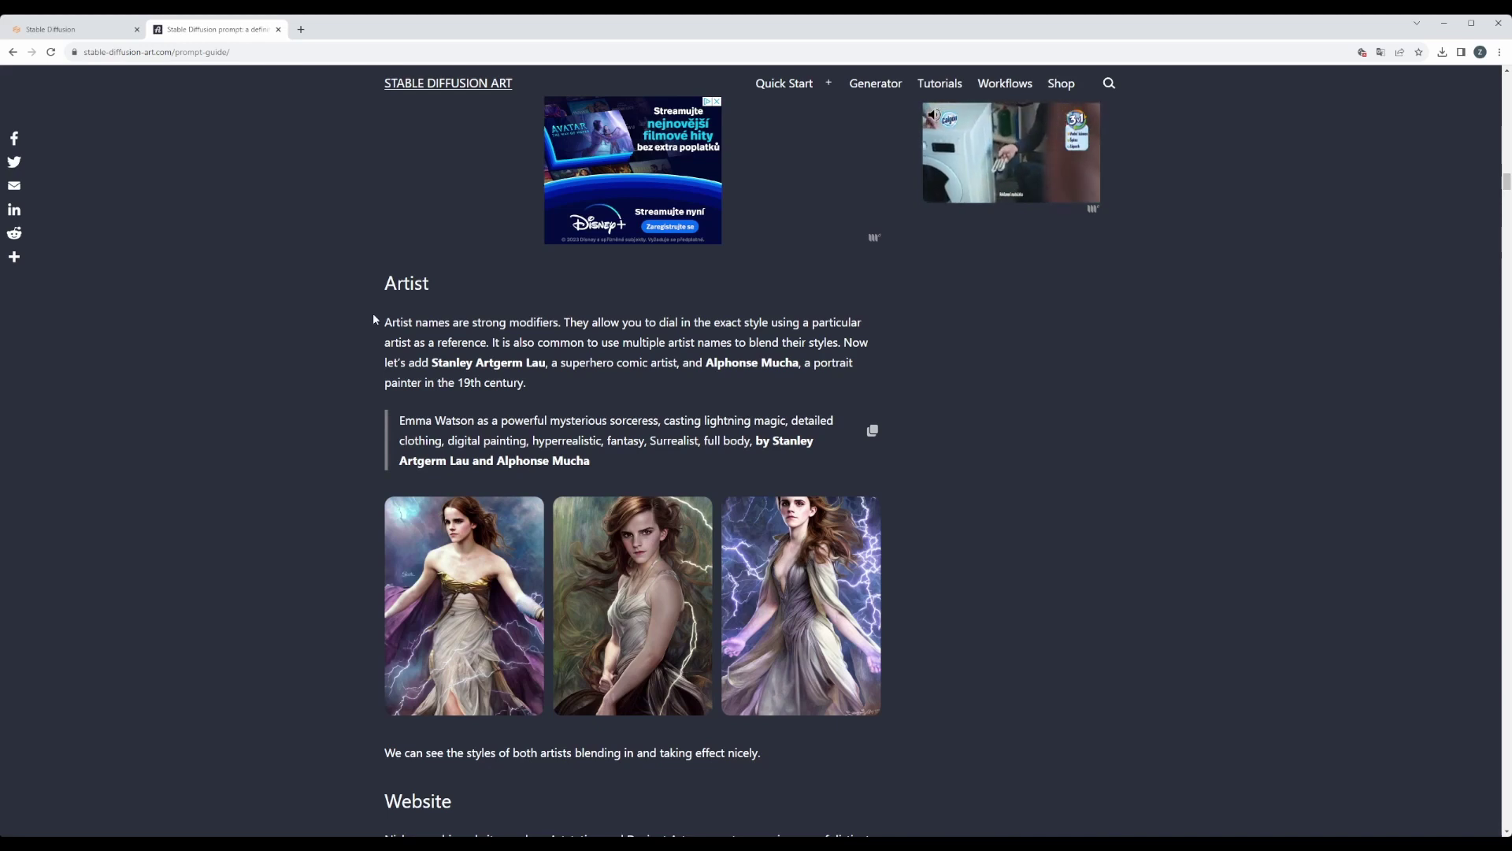
Step: Paste the Artist prompt with two artist names over the WebUI prompt and generate
left_click(49, 29)
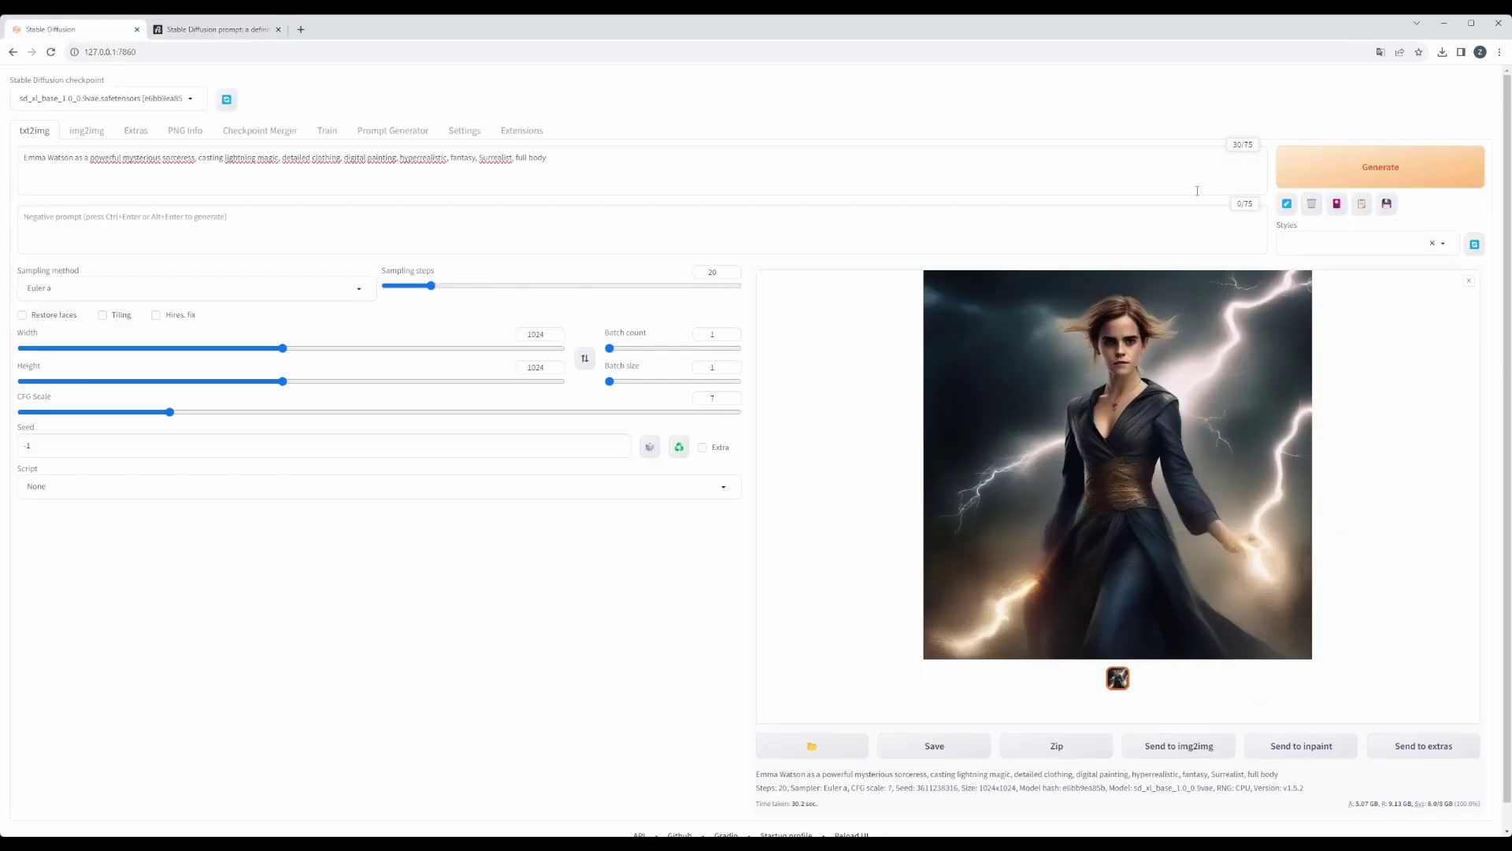
left_click(837, 162)
key("ctrl+a")
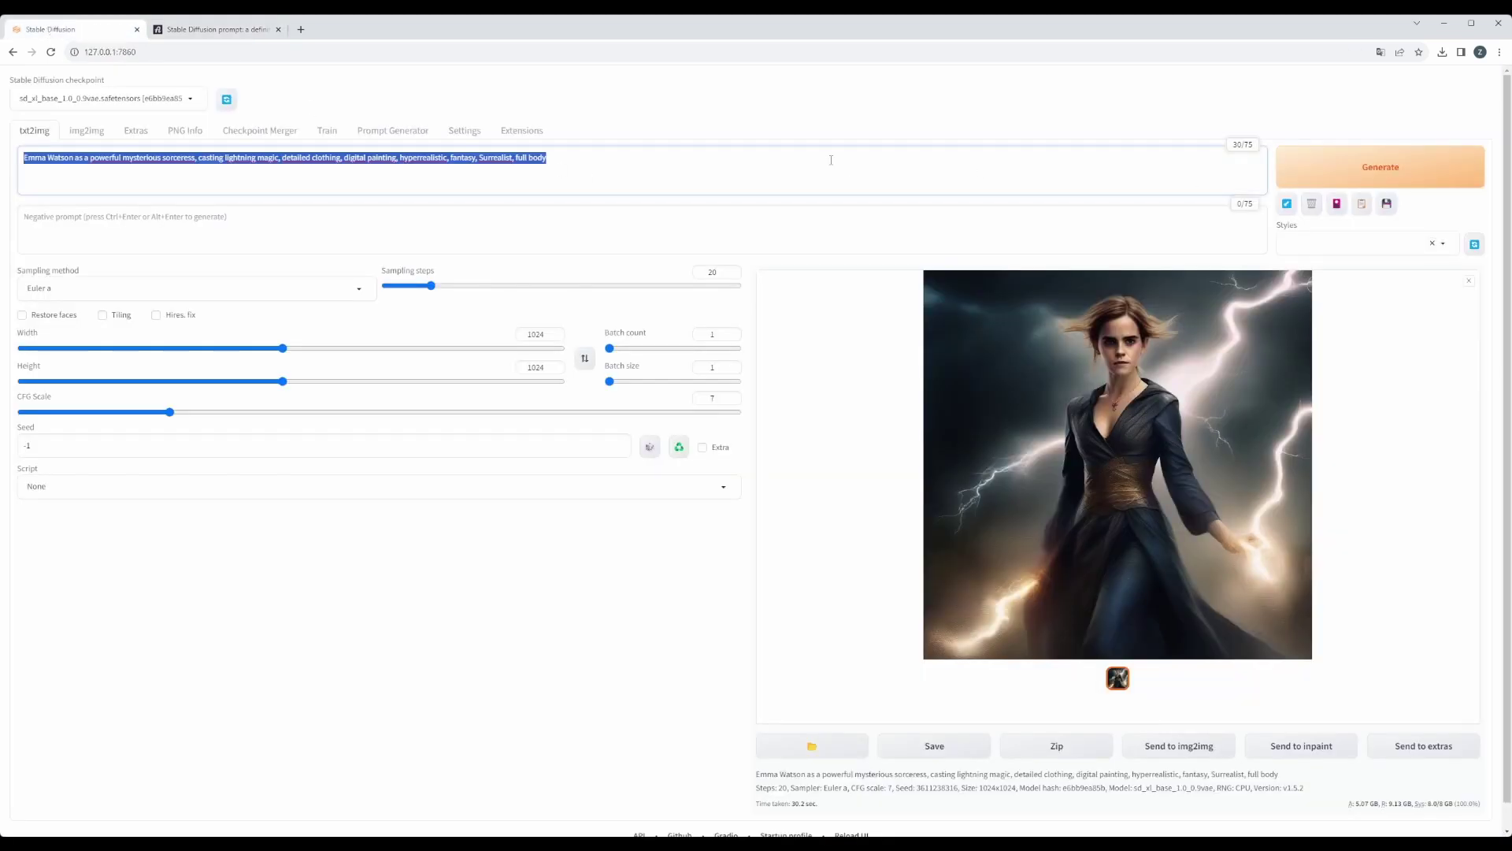
key("ctrl+v")
left_click(1380, 167)
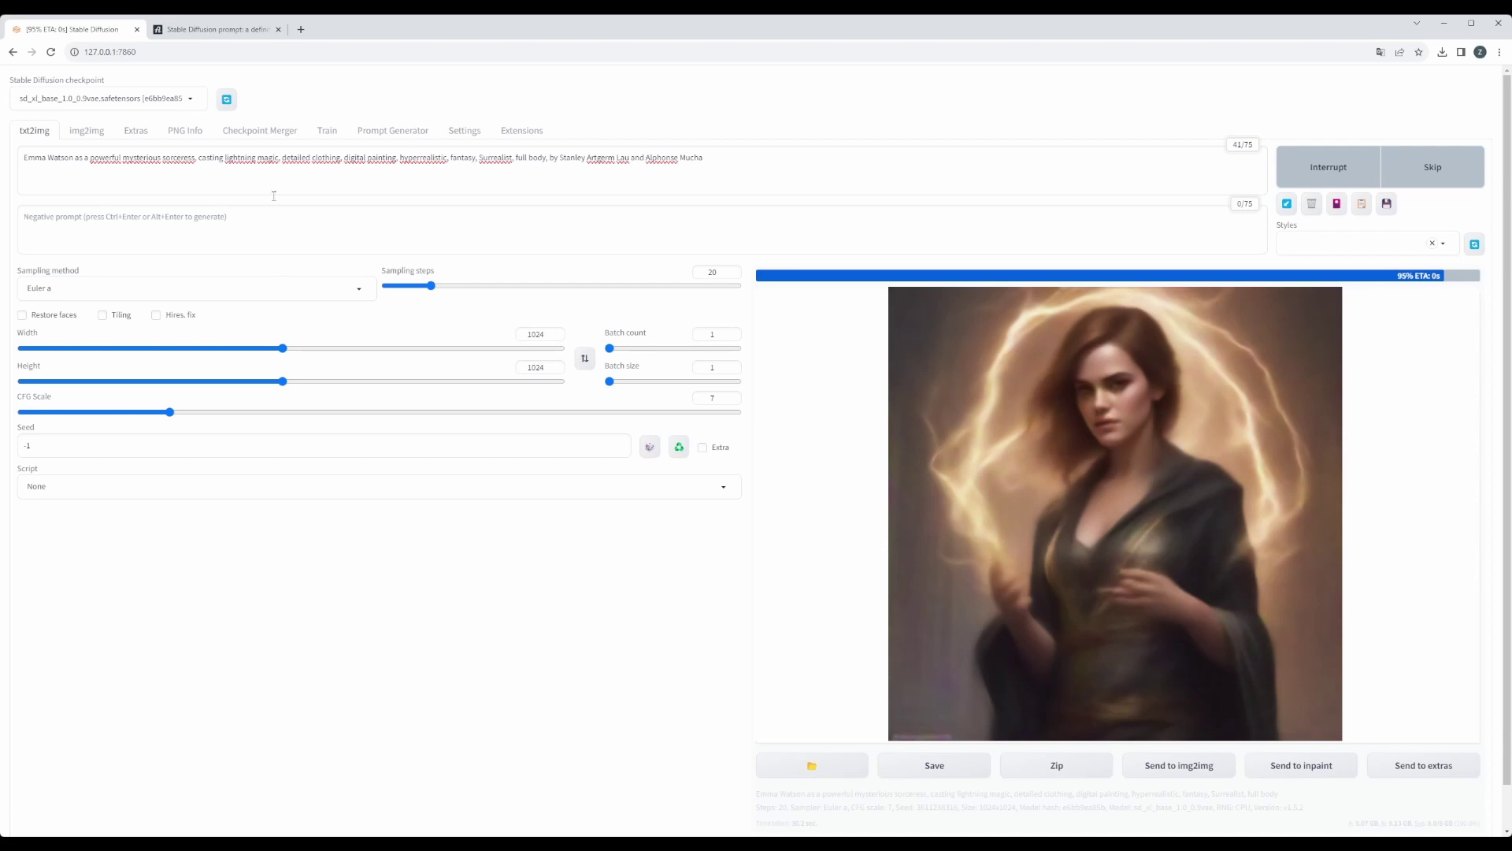
Step: Enlarge and close the guide's second and third Artist example images
left_click(220, 37)
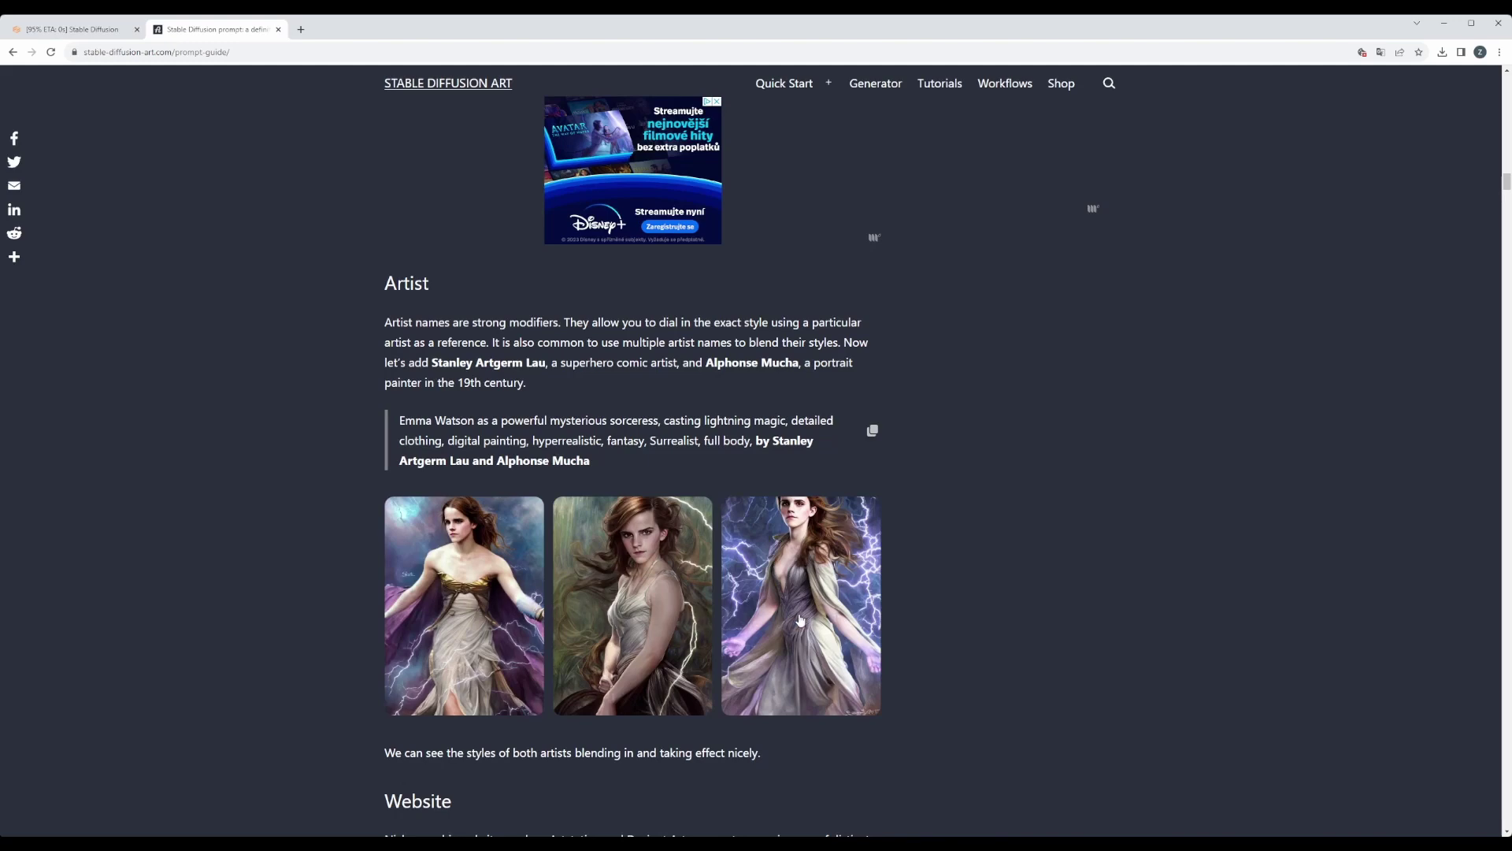
left_click(656, 605)
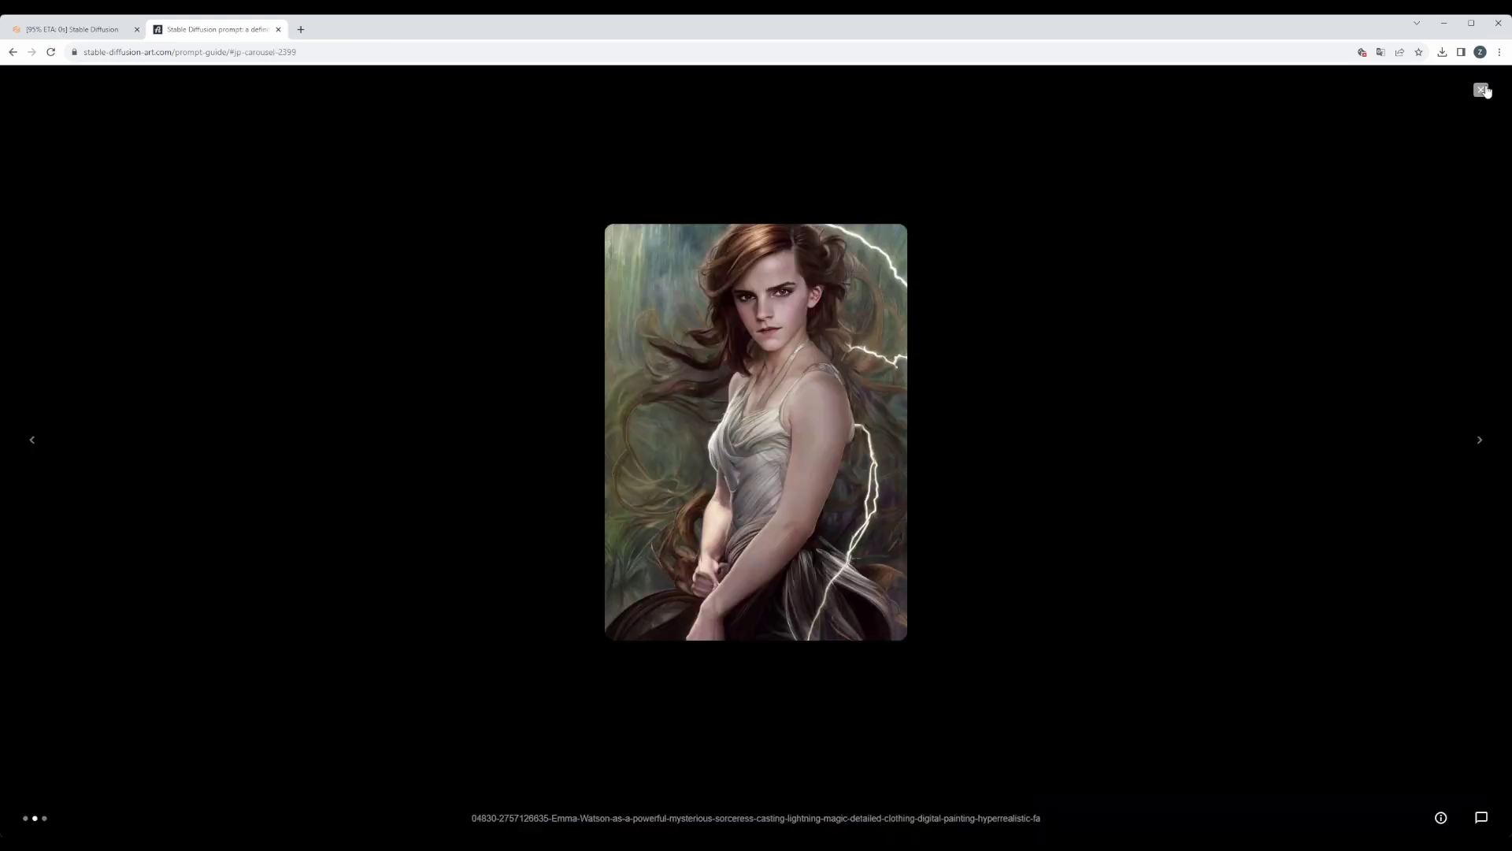
left_click(1483, 90)
left_click(795, 607)
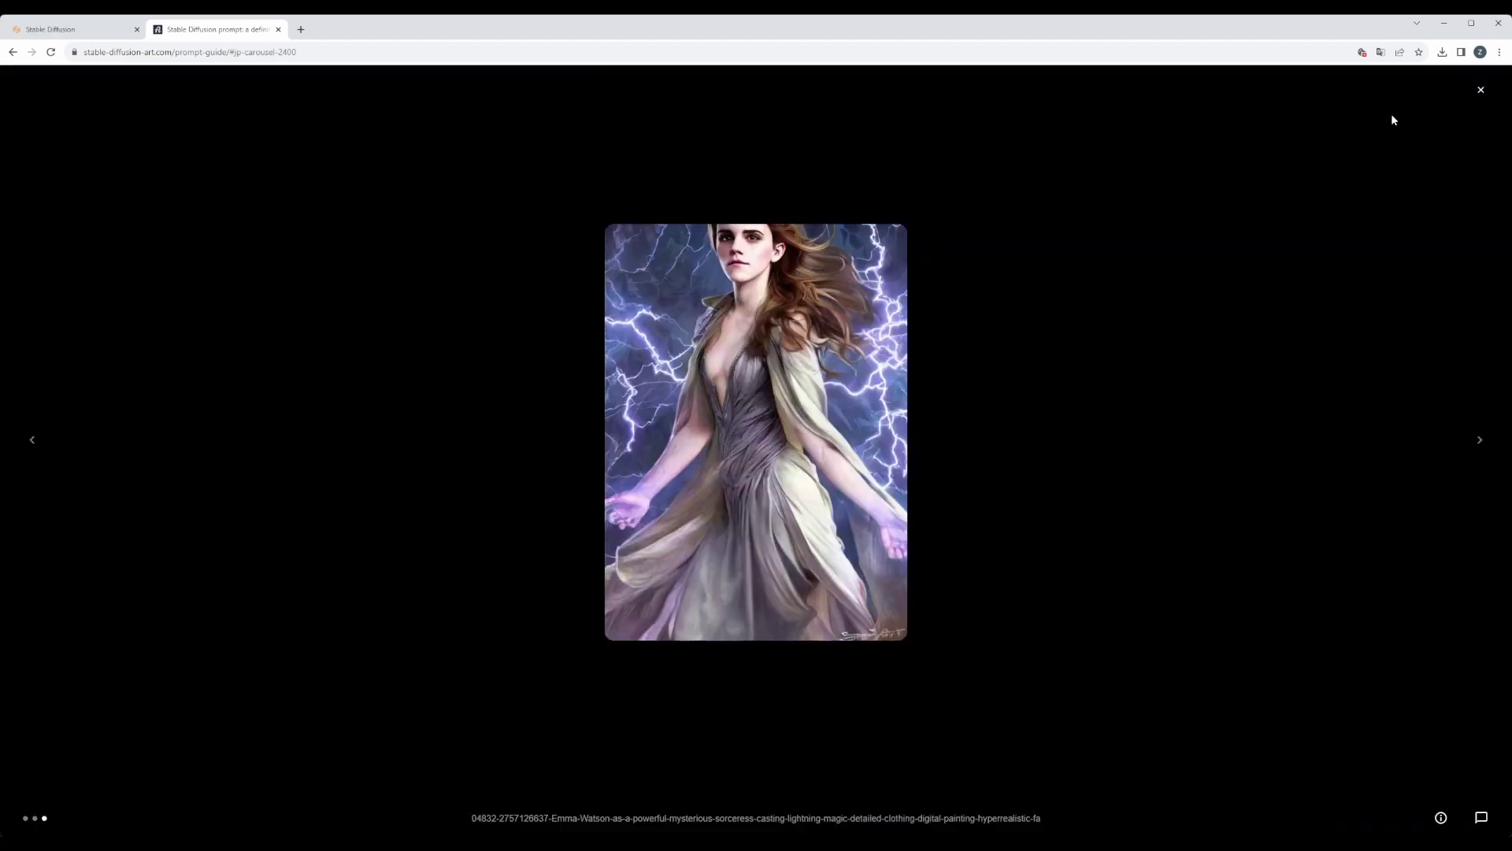
left_click(1480, 90)
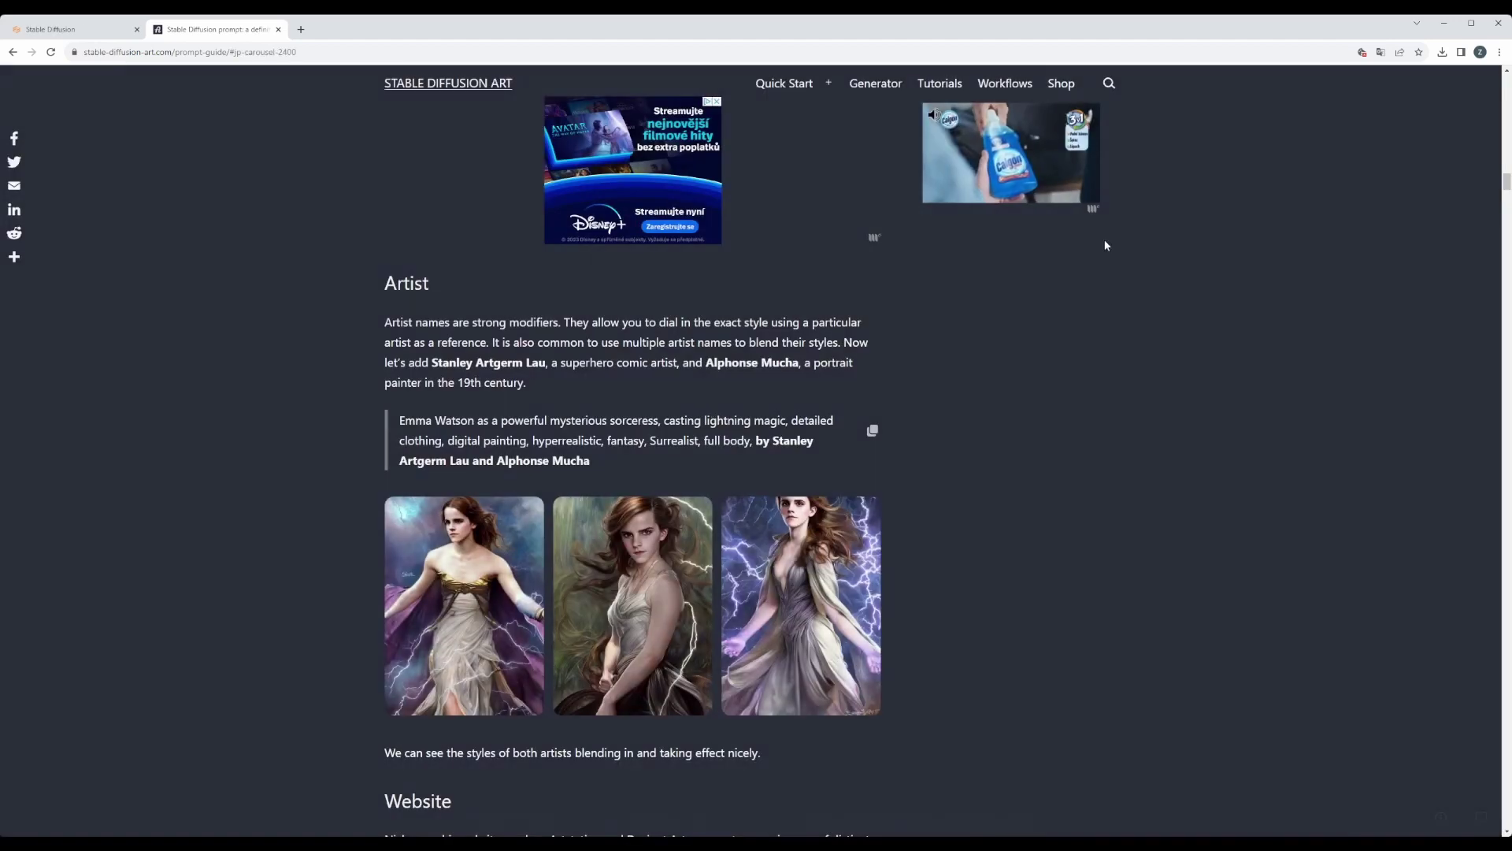
Step: View the finished artist-styled sorceress portrait full size, then go back to the guide
left_click(76, 33)
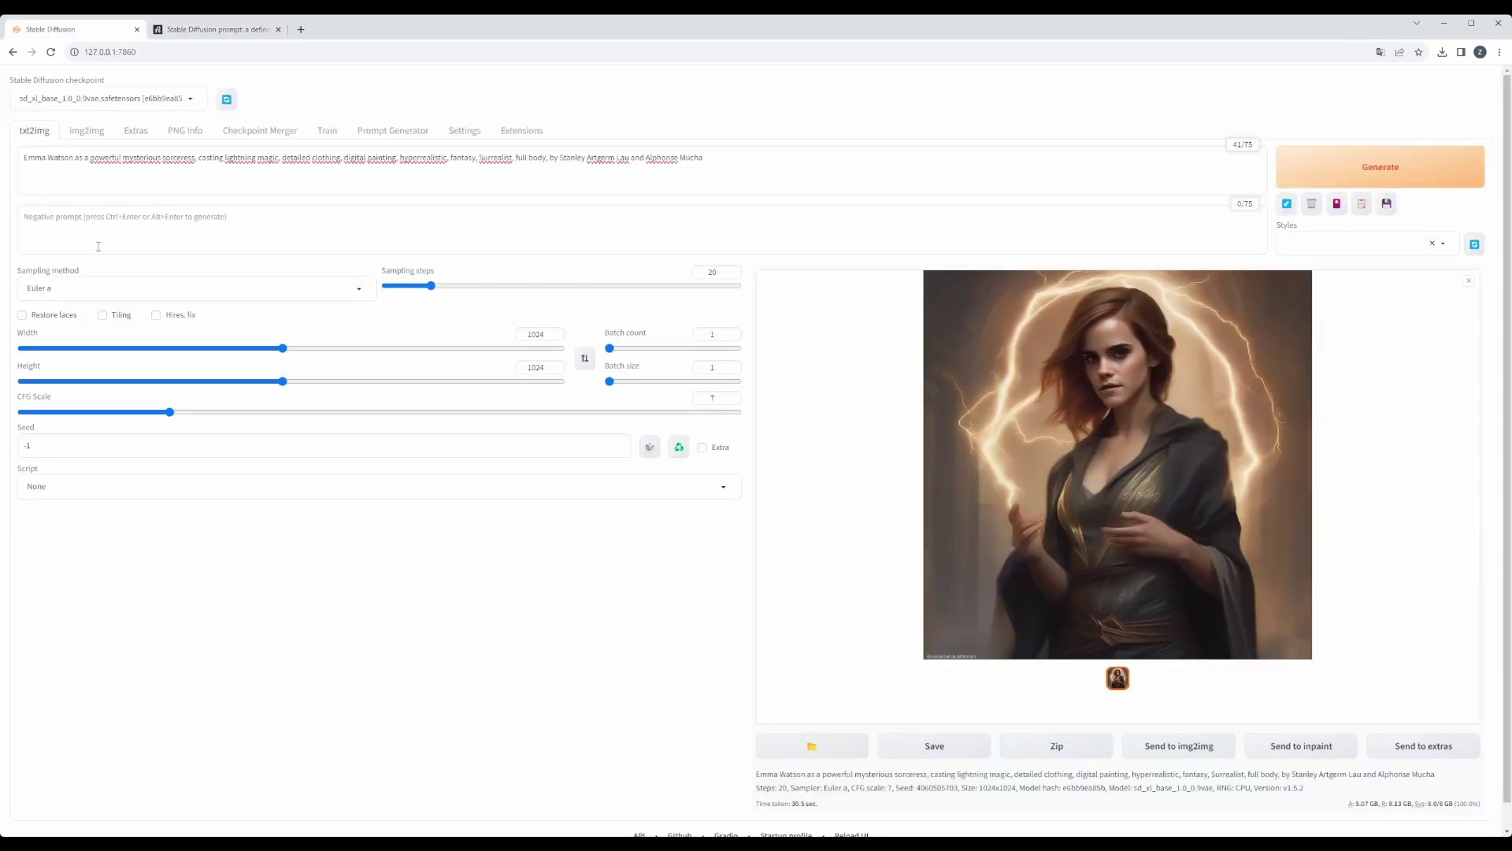
left_click(1091, 482)
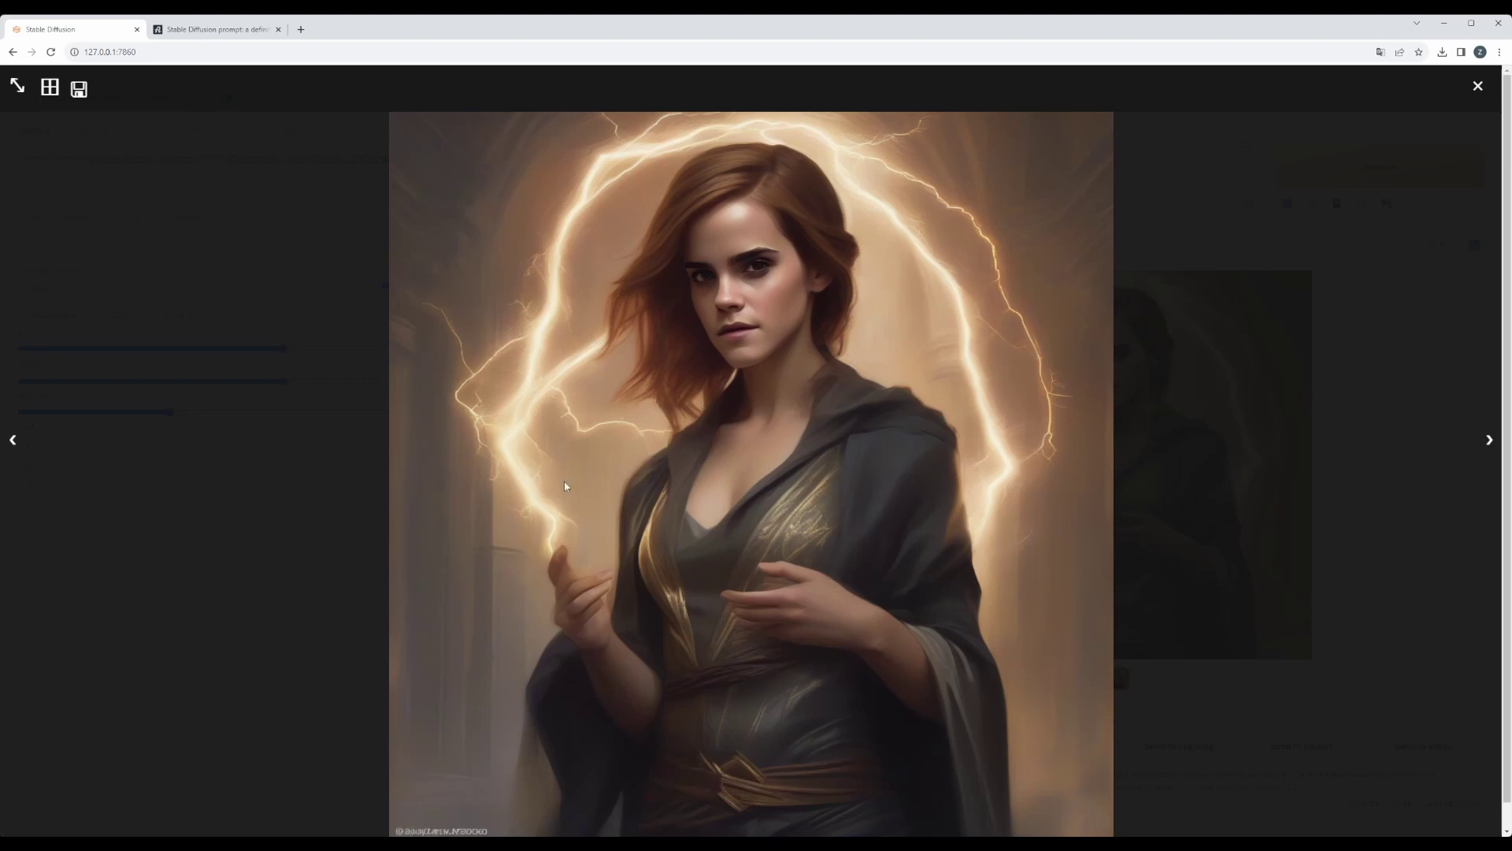
left_click(1478, 87)
left_click(216, 29)
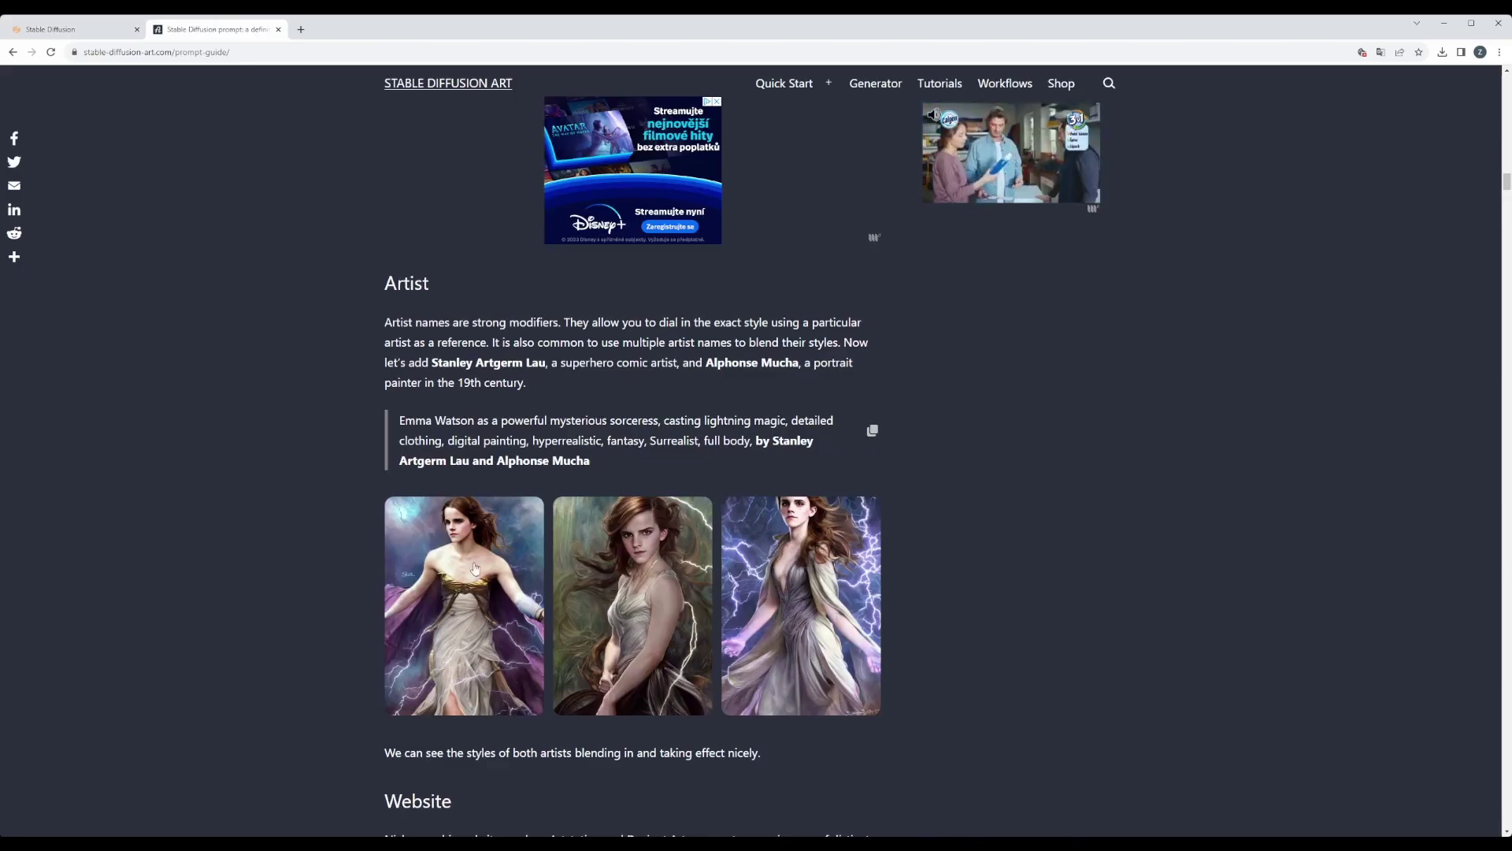
Step: Scroll to the guide's Website section and copy its prompt ending in 'artstation'
scroll(614, 646, "down", 5)
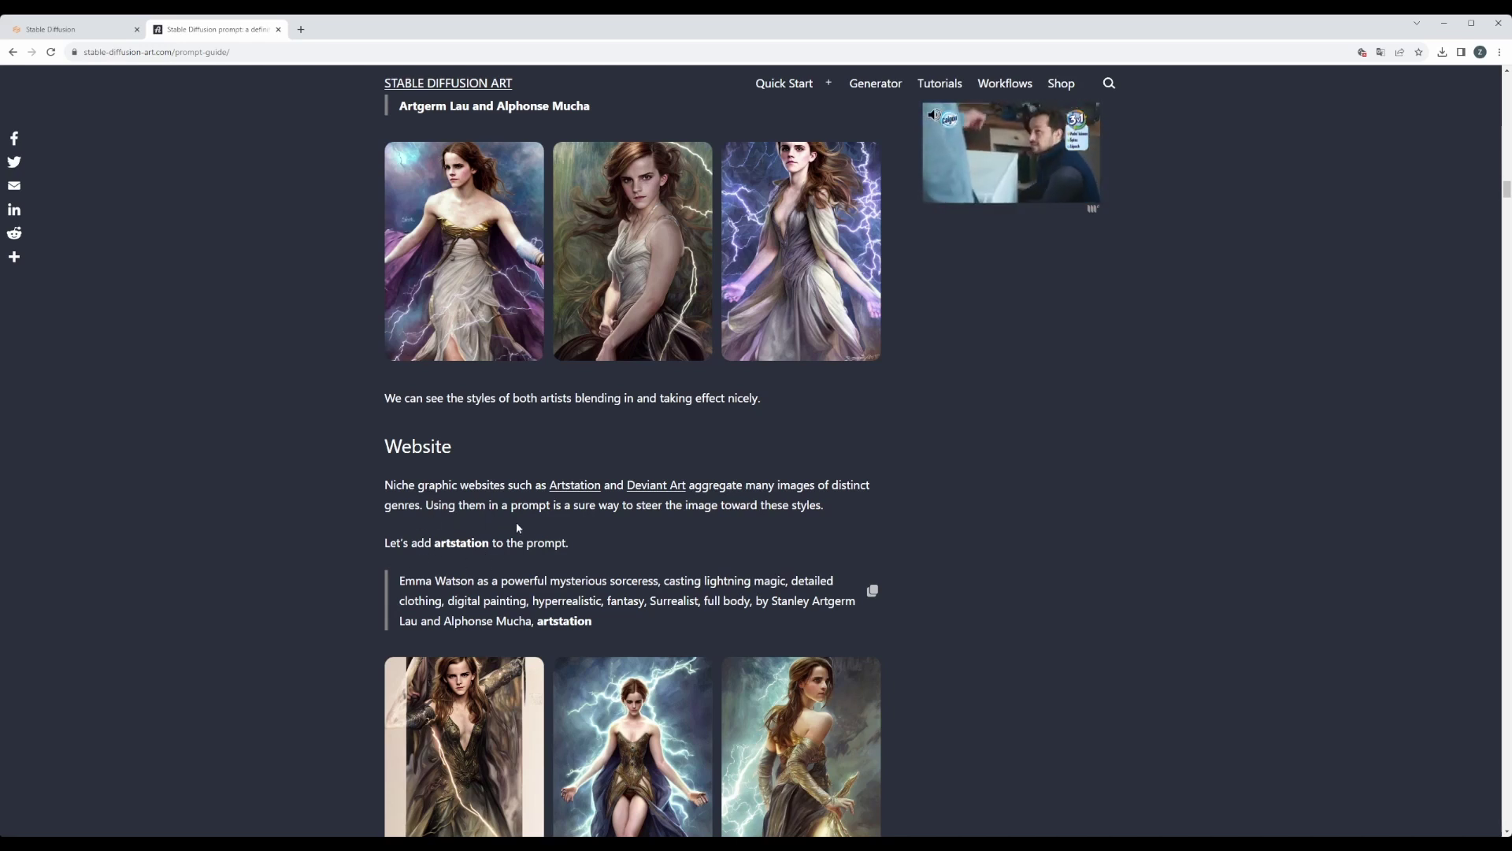
scroll(498, 561, "down", 2)
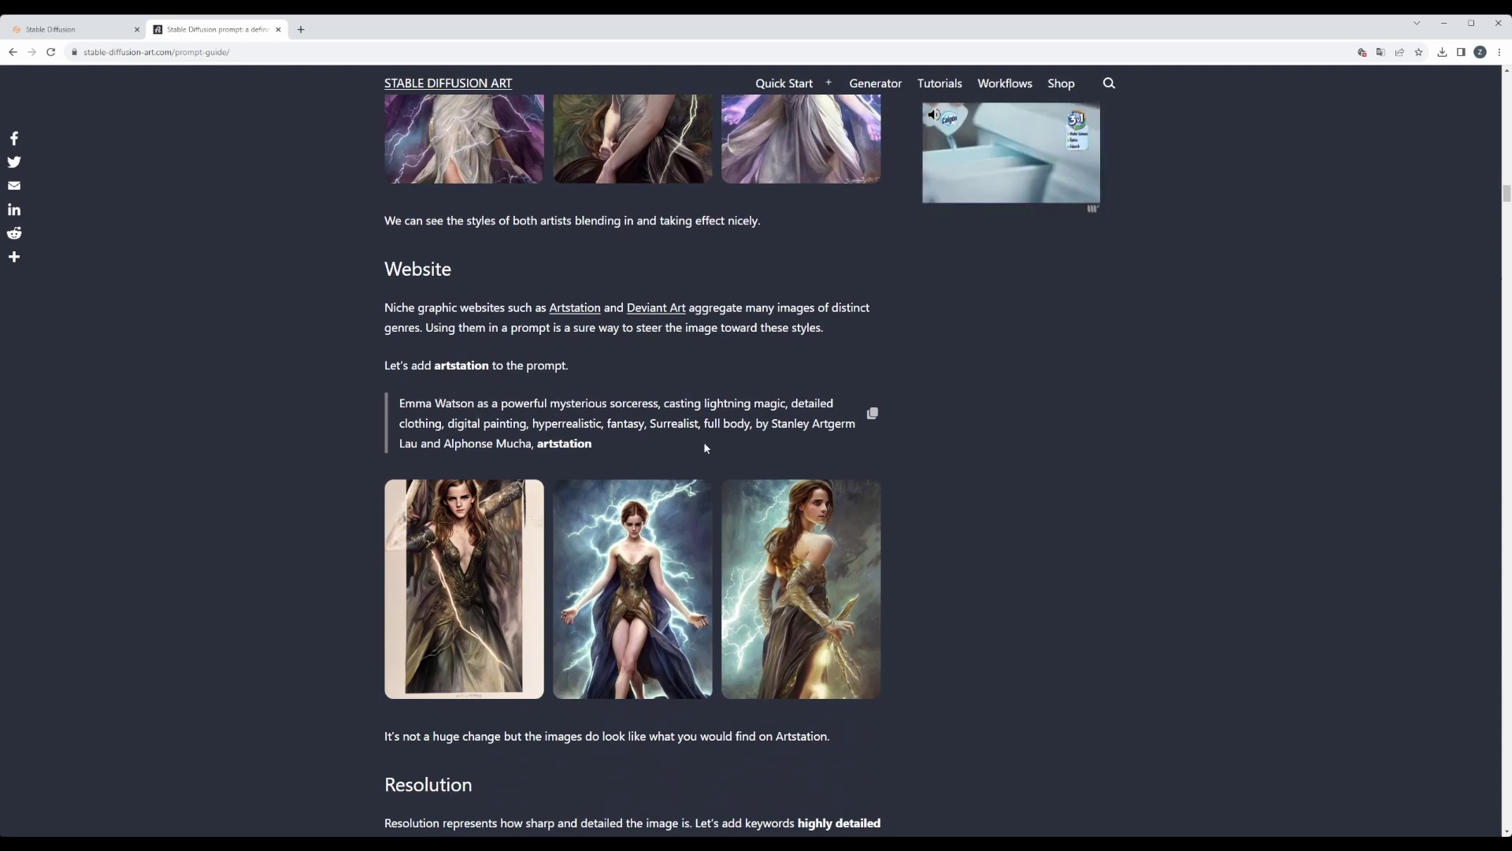
left_click(874, 417)
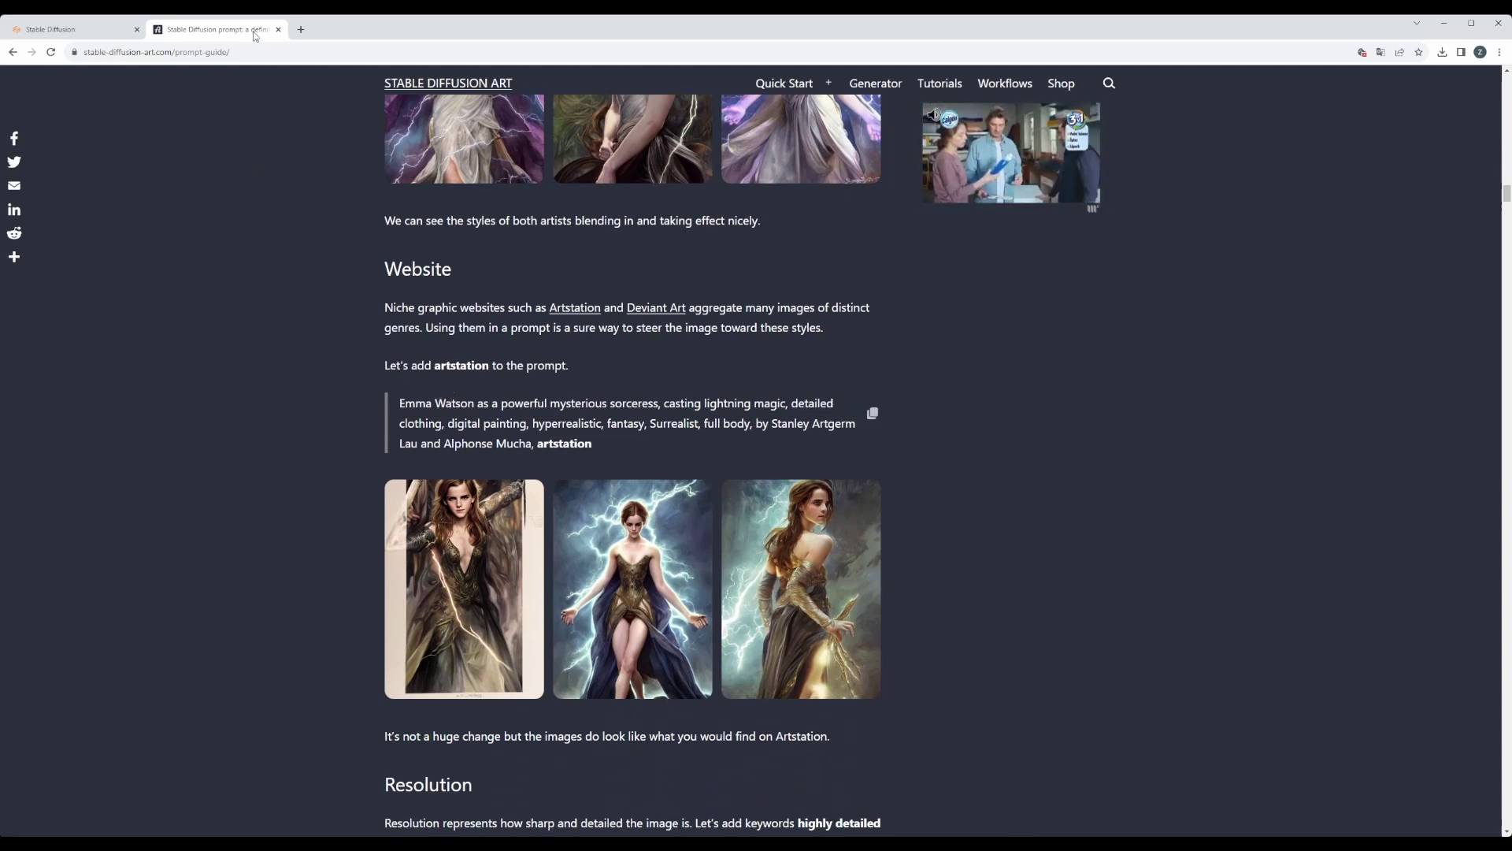
Step: Replace the WebUI prompt with the copied 'artstation' version and start generating
left_click(77, 26)
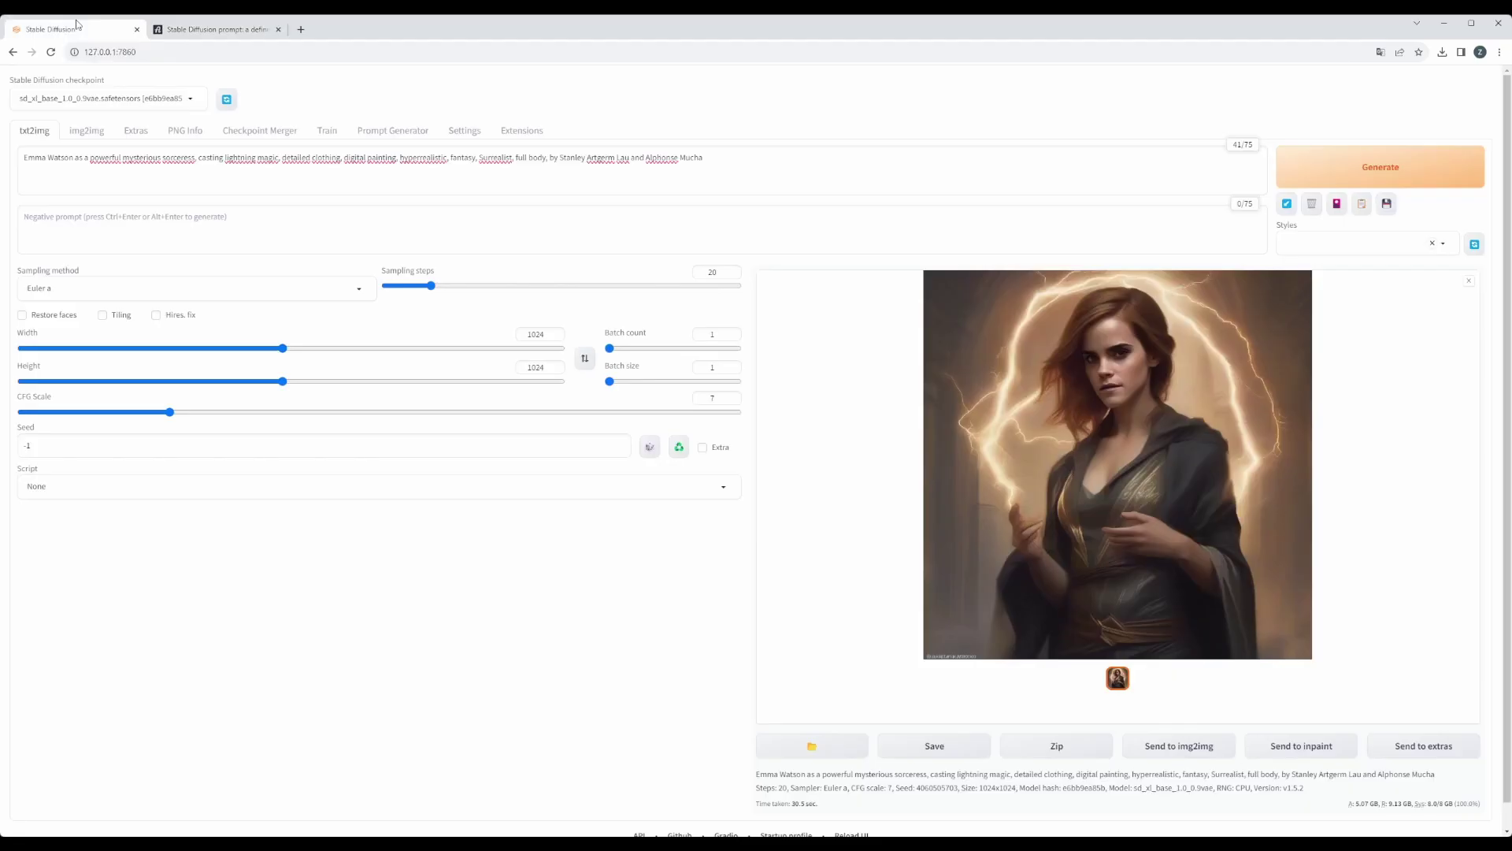
left_click(410, 181)
key("ctrl+a")
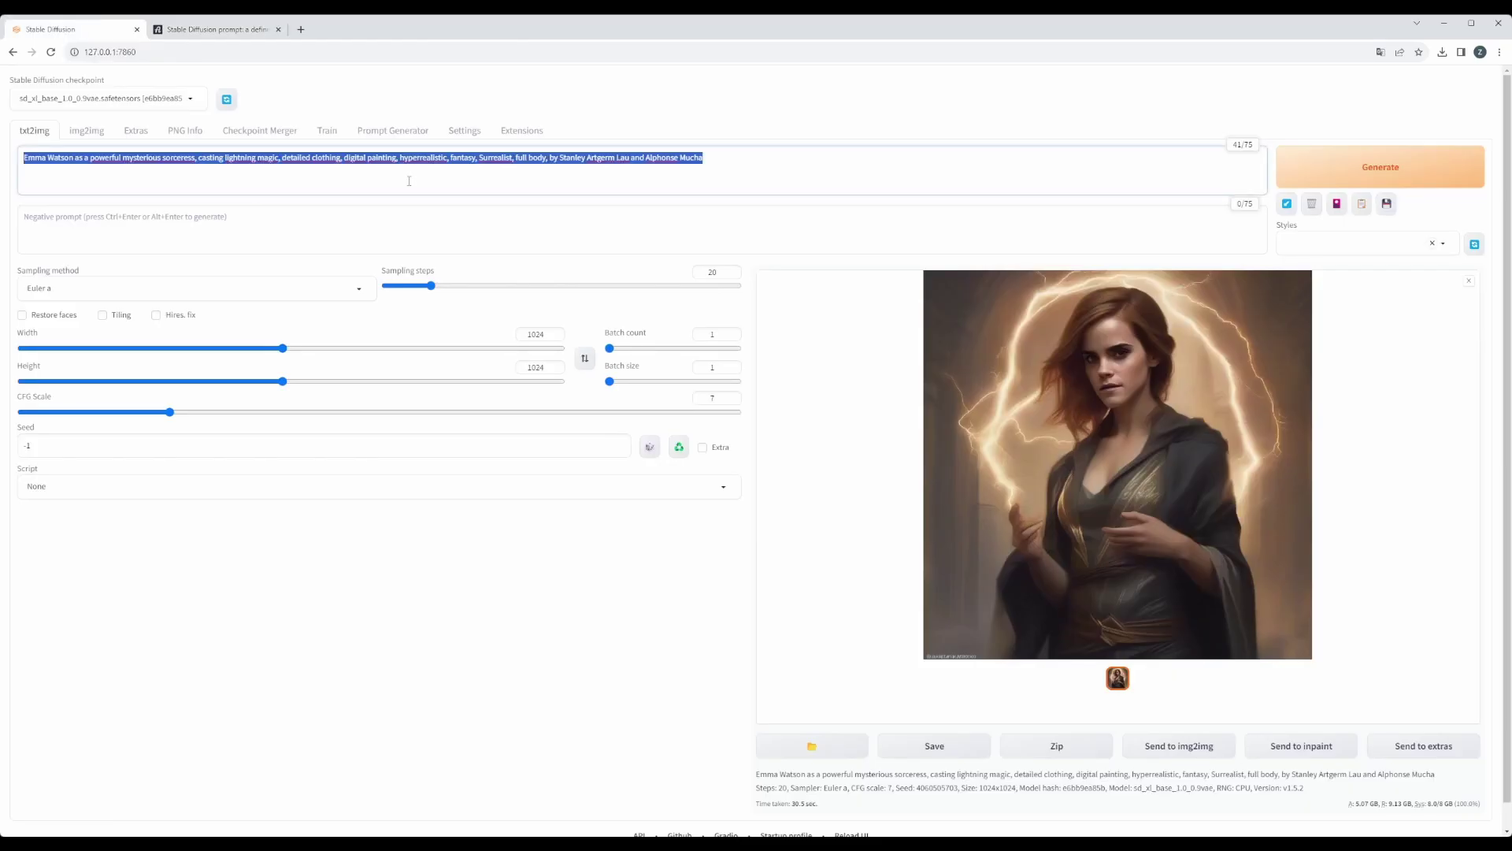
key("ctrl+v")
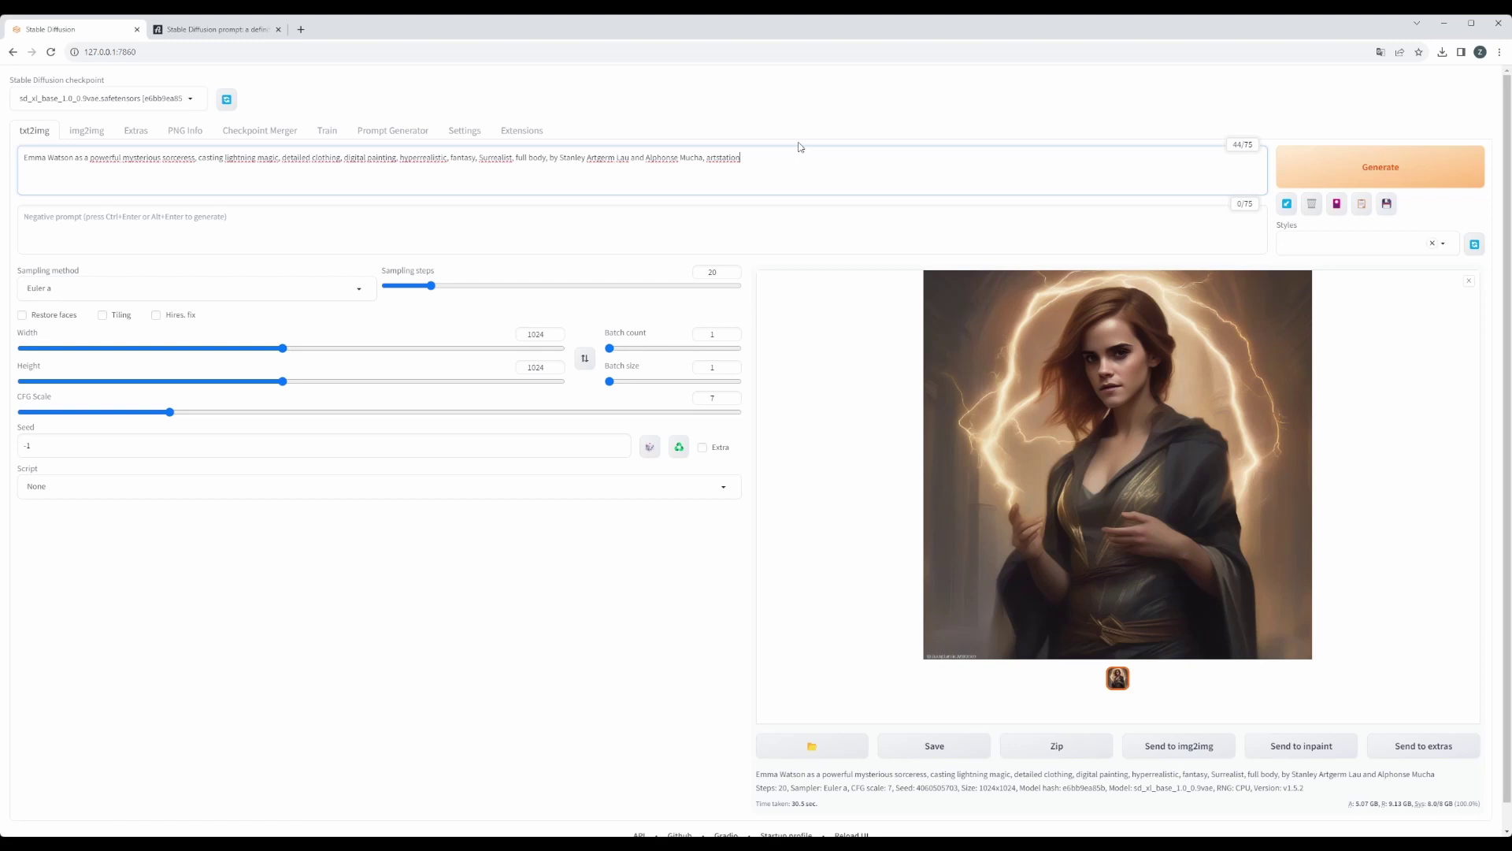
key("ctrl+Return")
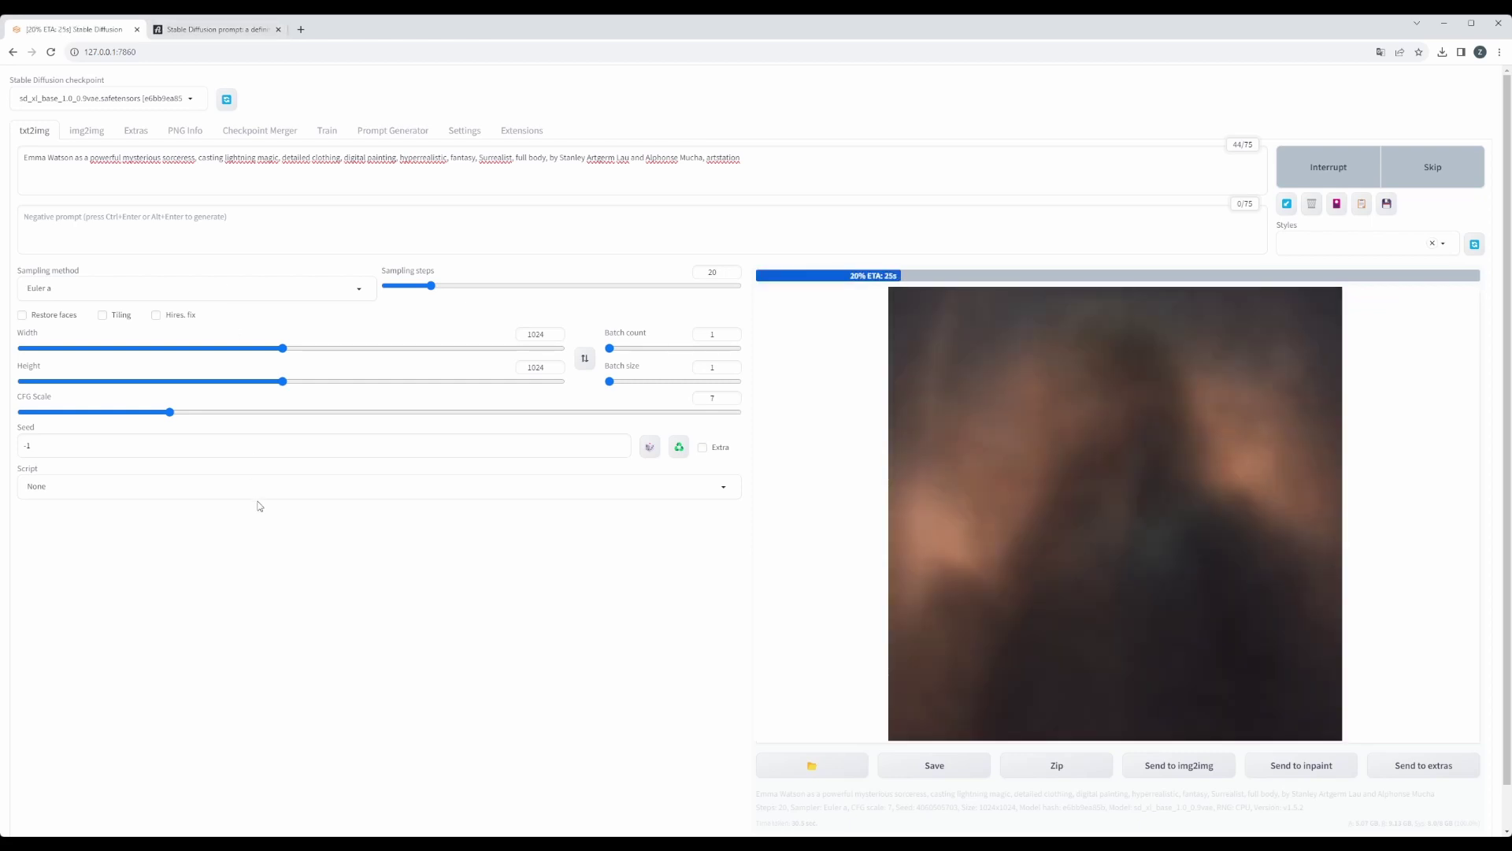
Step: Enlarge each of the guide's three 'artstation' example images, then check the WebUI result
left_click(213, 29)
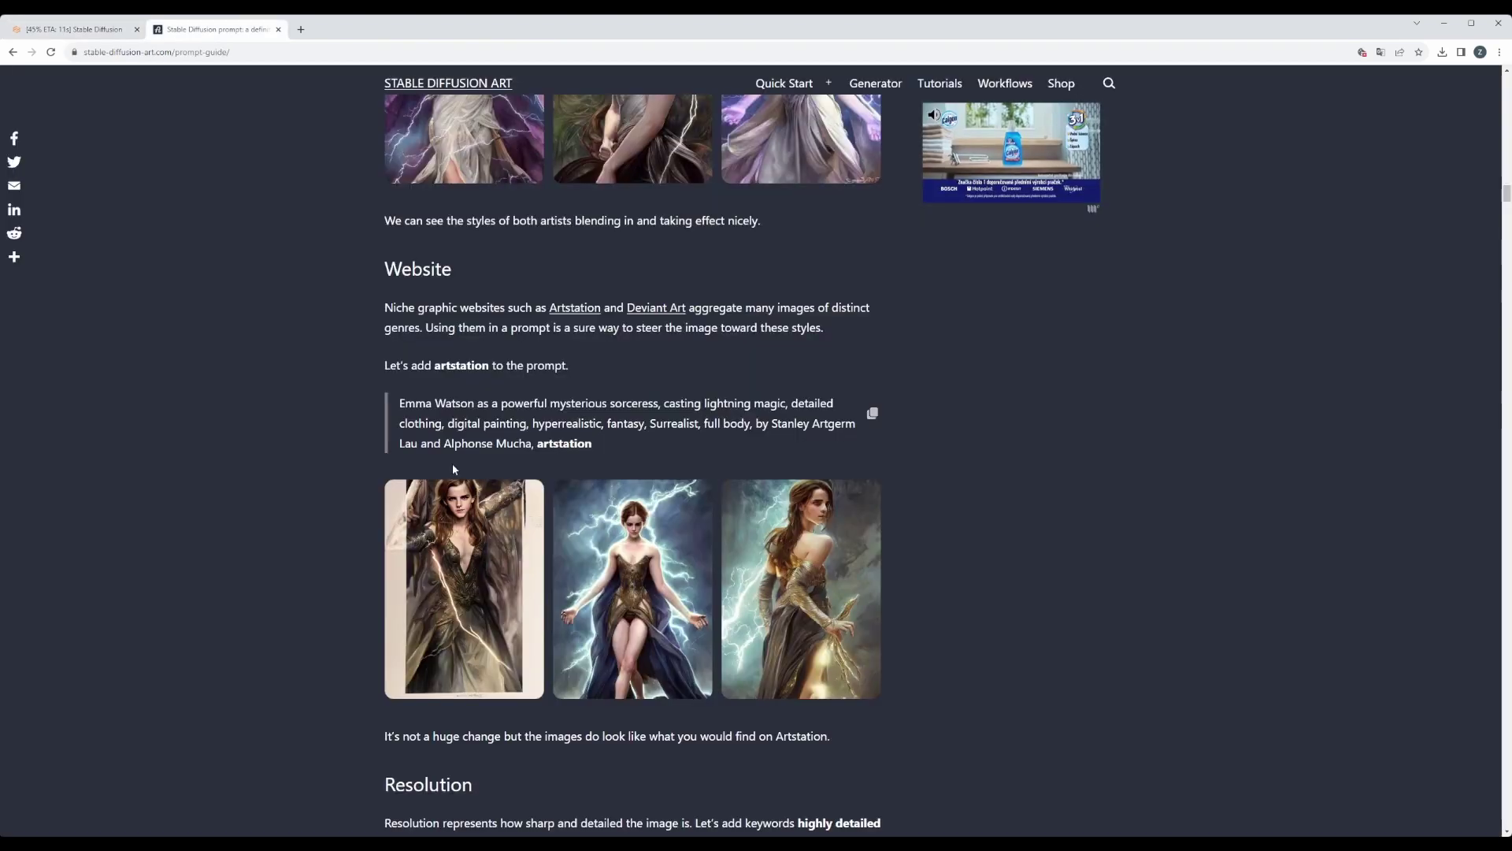
left_click(486, 560)
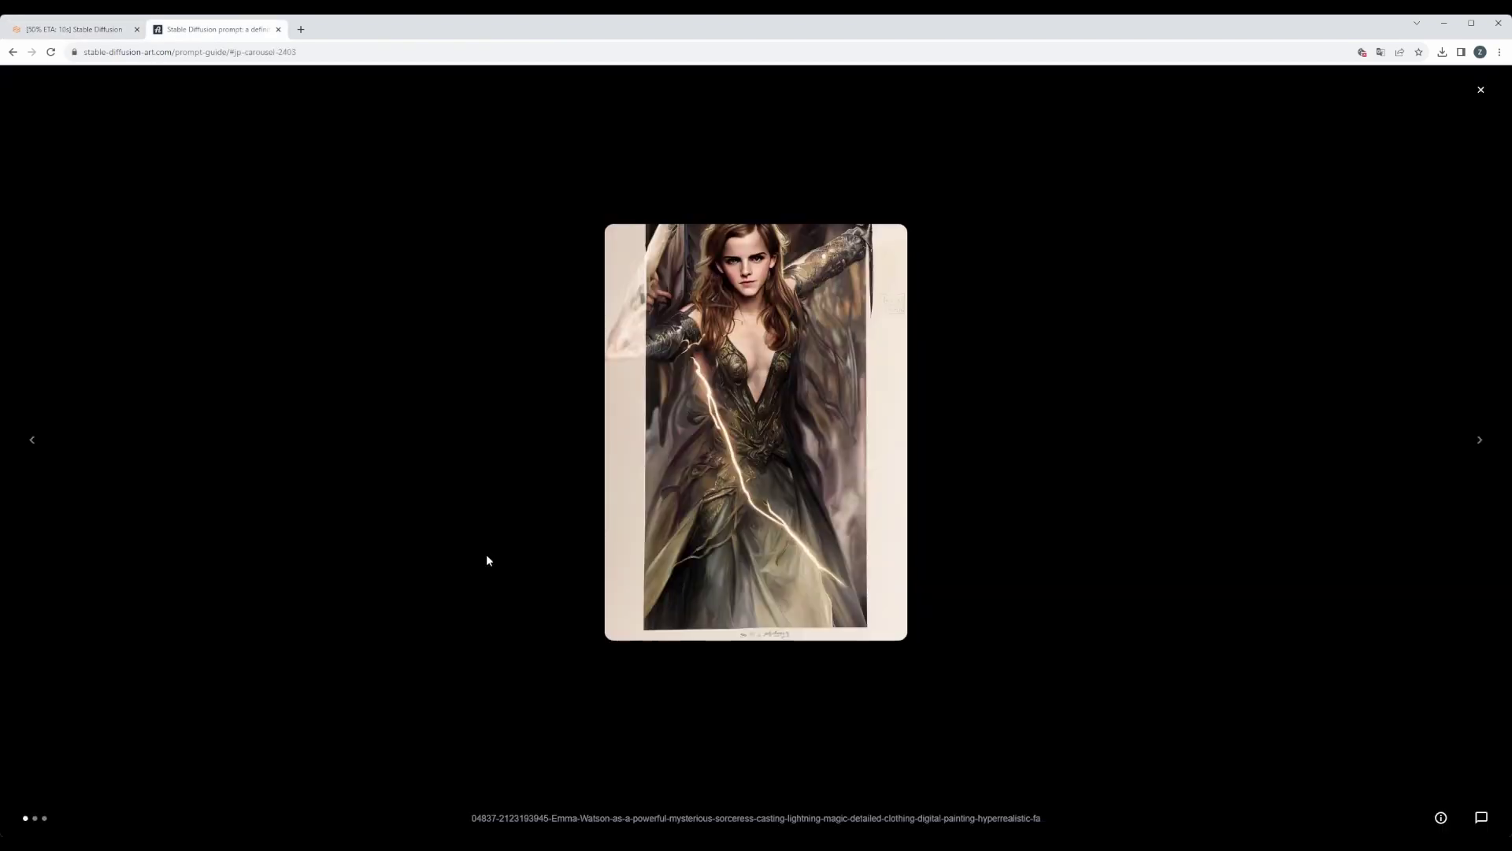
left_click(1480, 90)
left_click(638, 547)
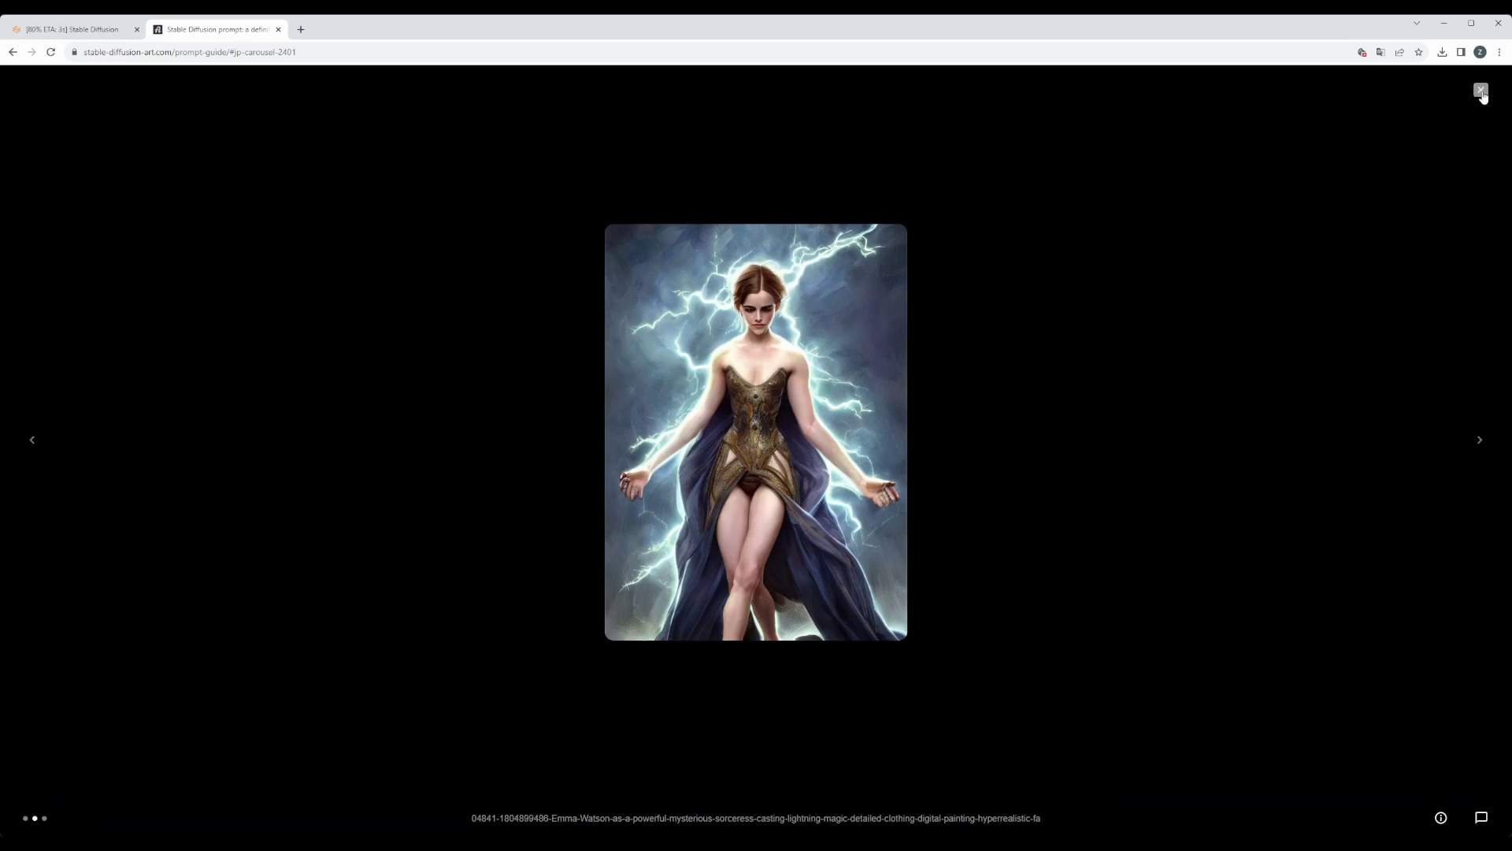
left_click(915, 467)
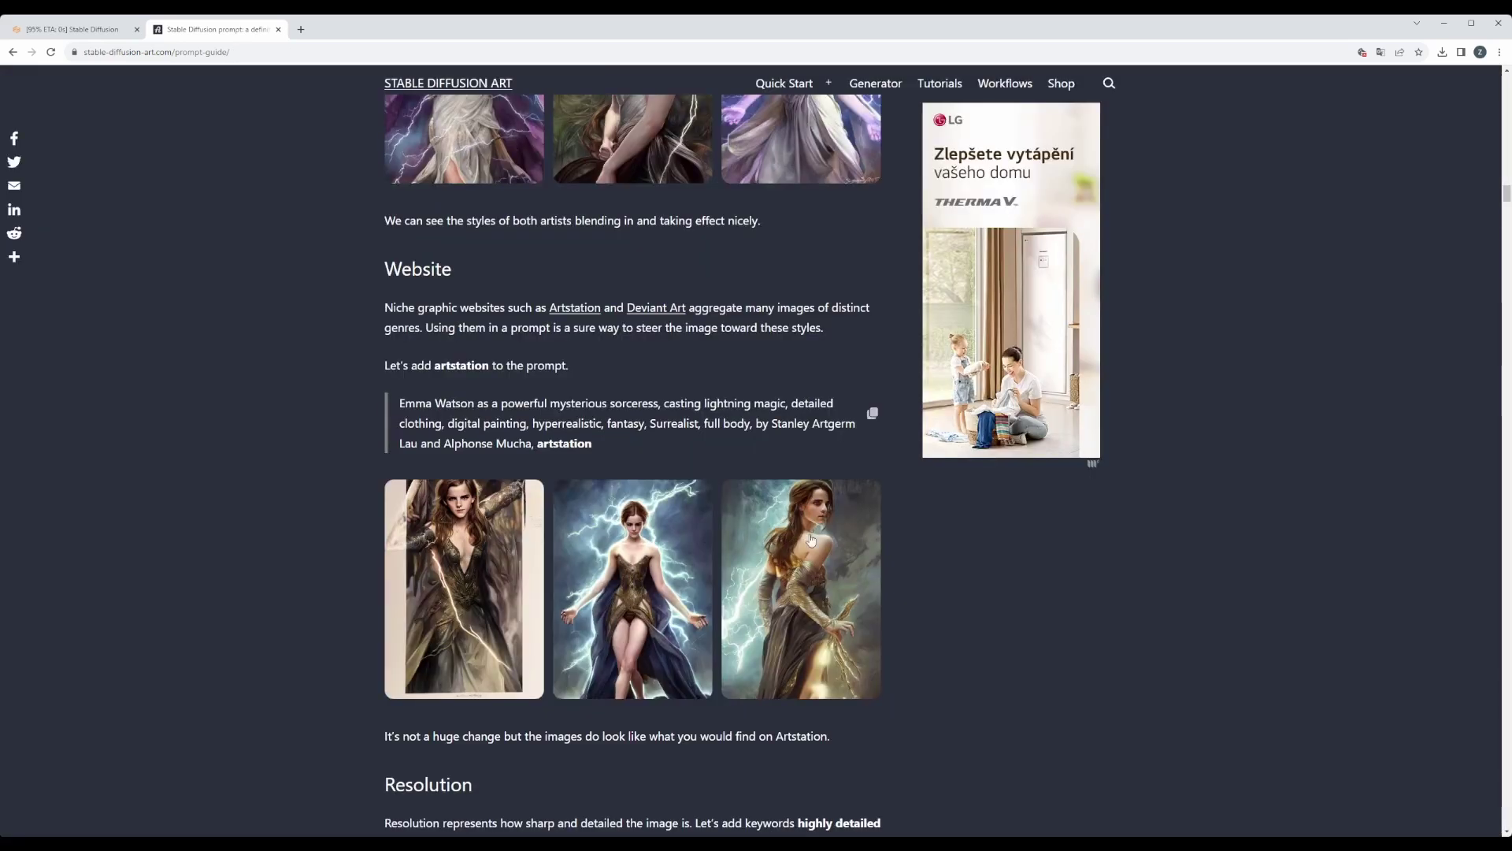
left_click(810, 537)
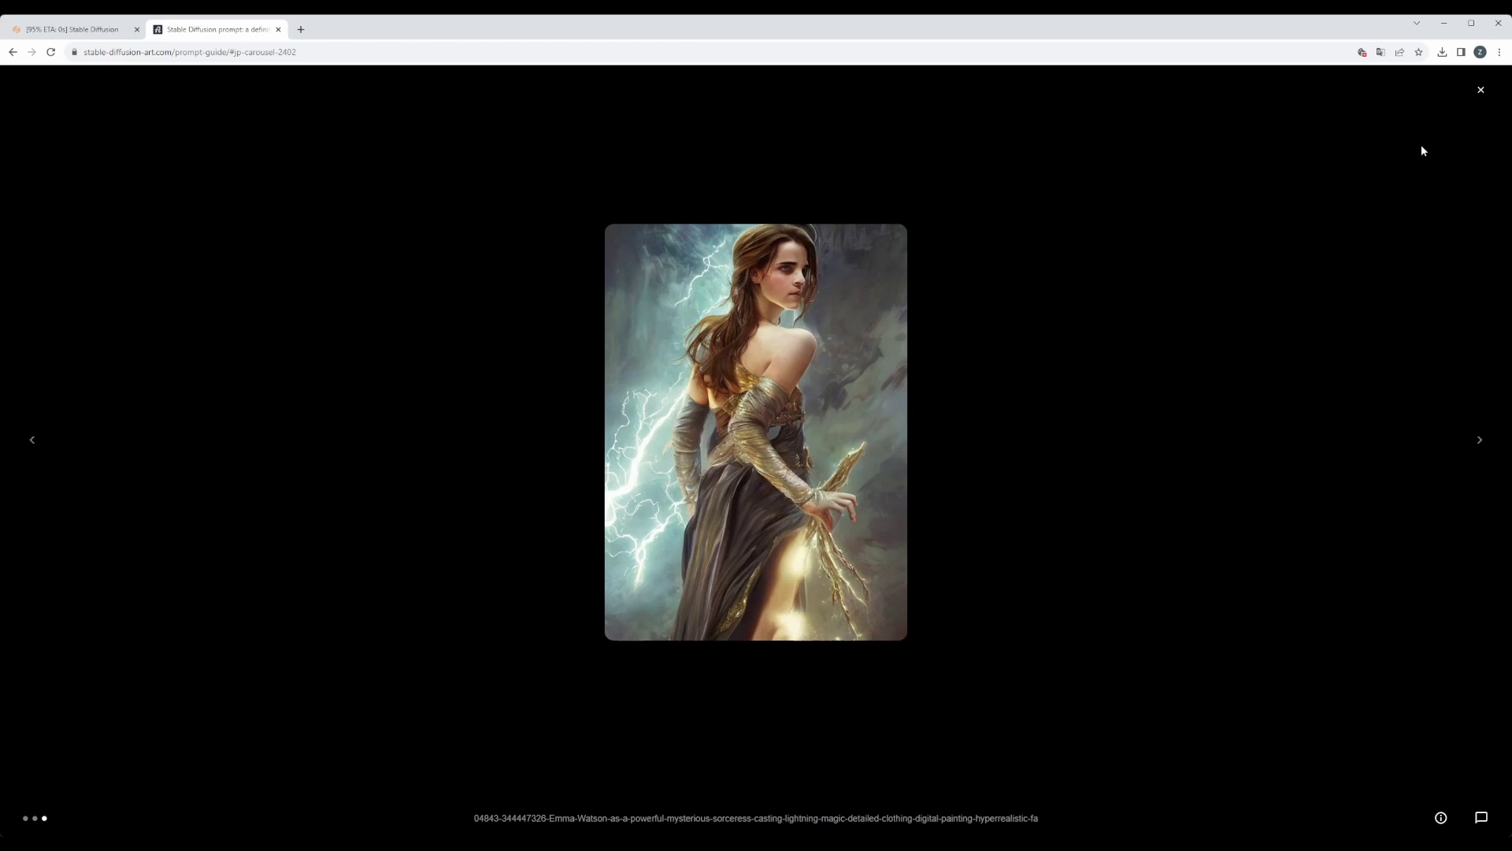
left_click(1481, 90)
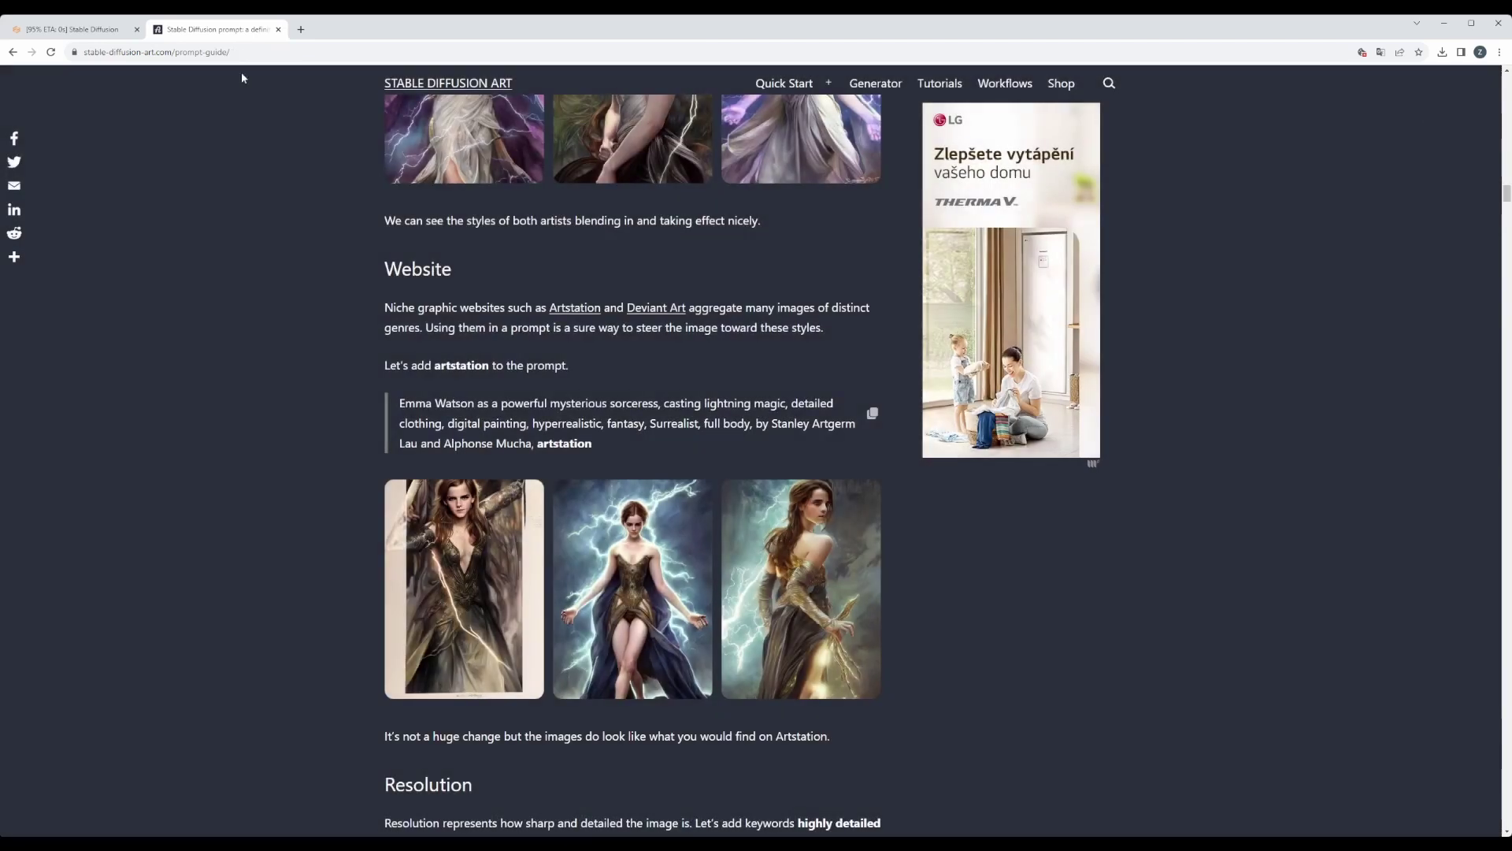
left_click(80, 30)
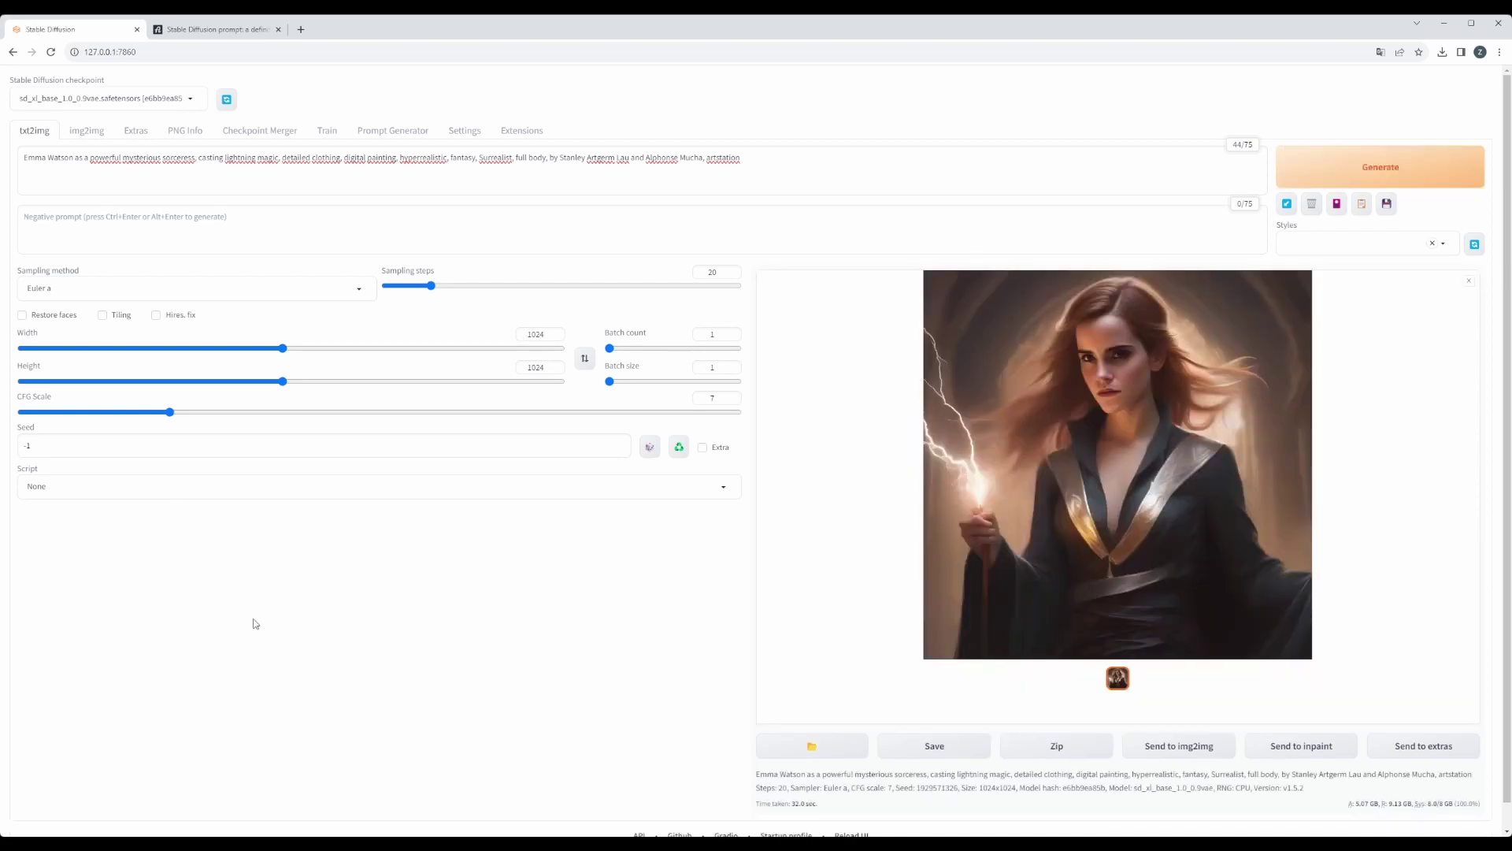
Step: View the 'artstation' portrait enlarged, then copy the guide's Resolution prompt adding 'highly detailed, sharp focus'
left_click(1082, 488)
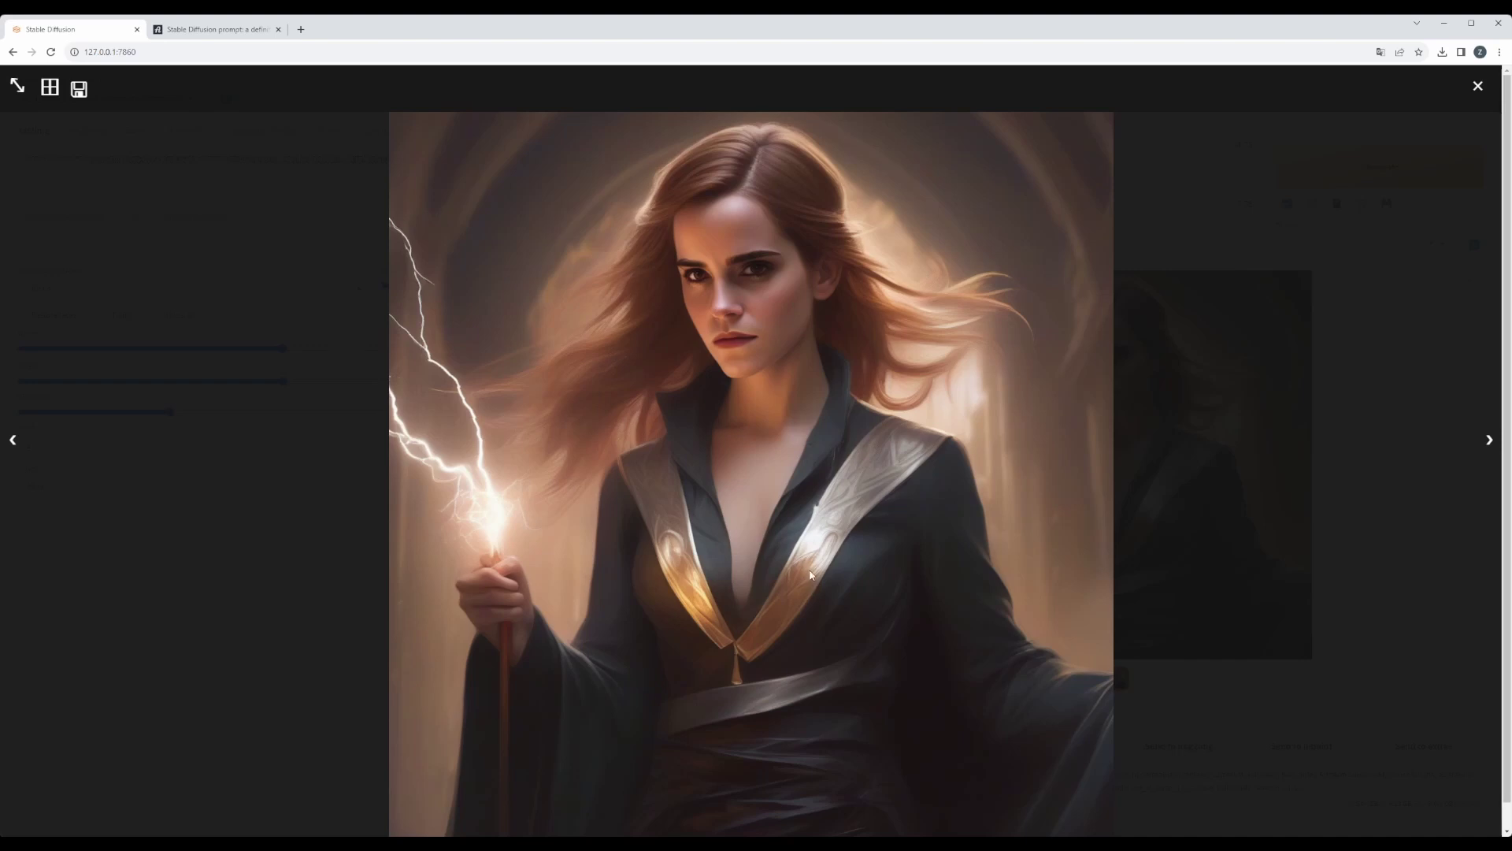
left_click(1476, 87)
left_click(196, 30)
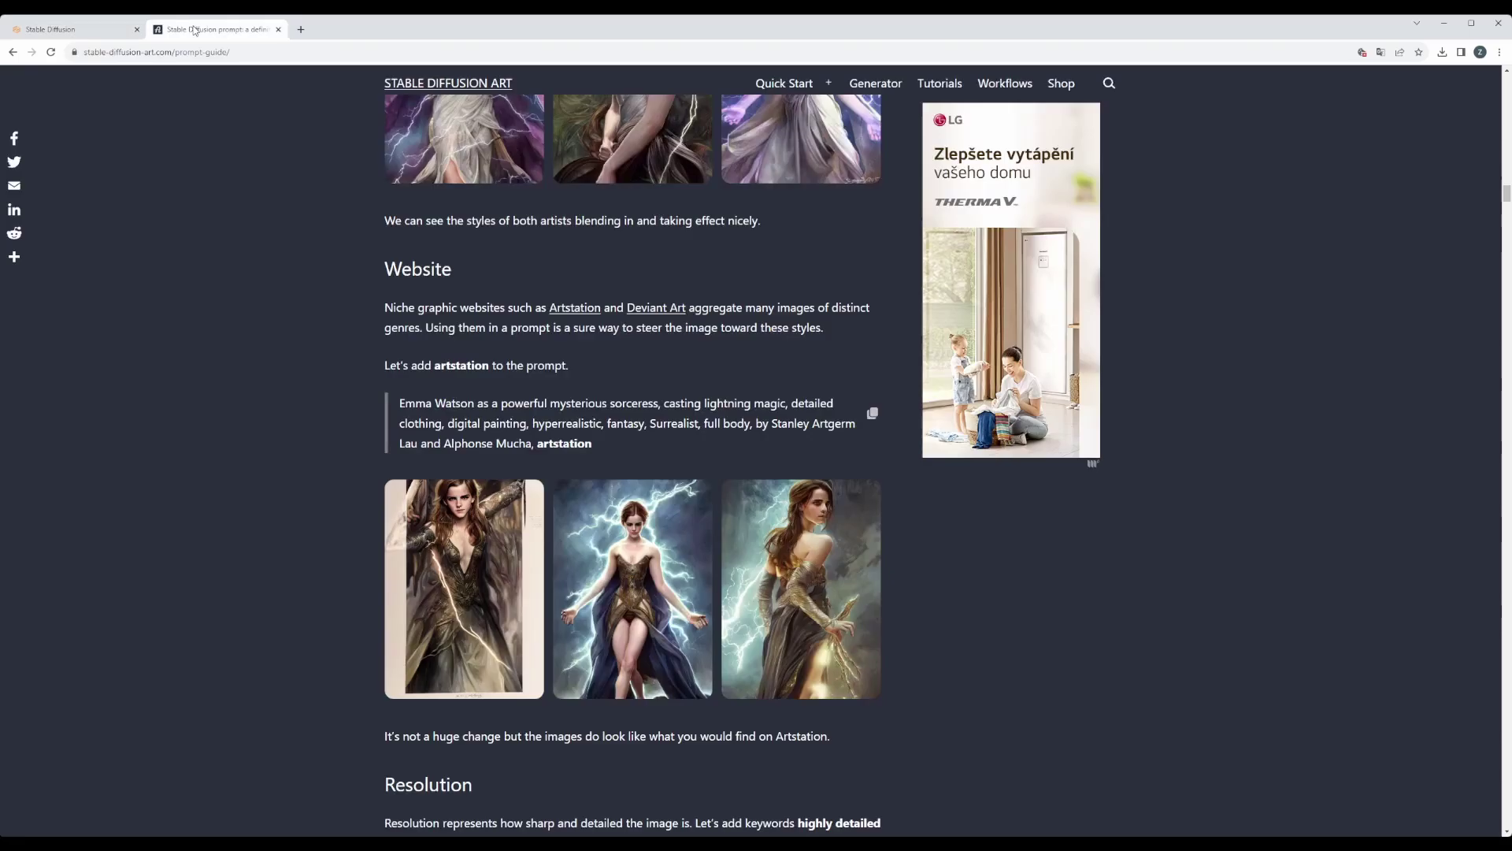
scroll(479, 460, "down", 5)
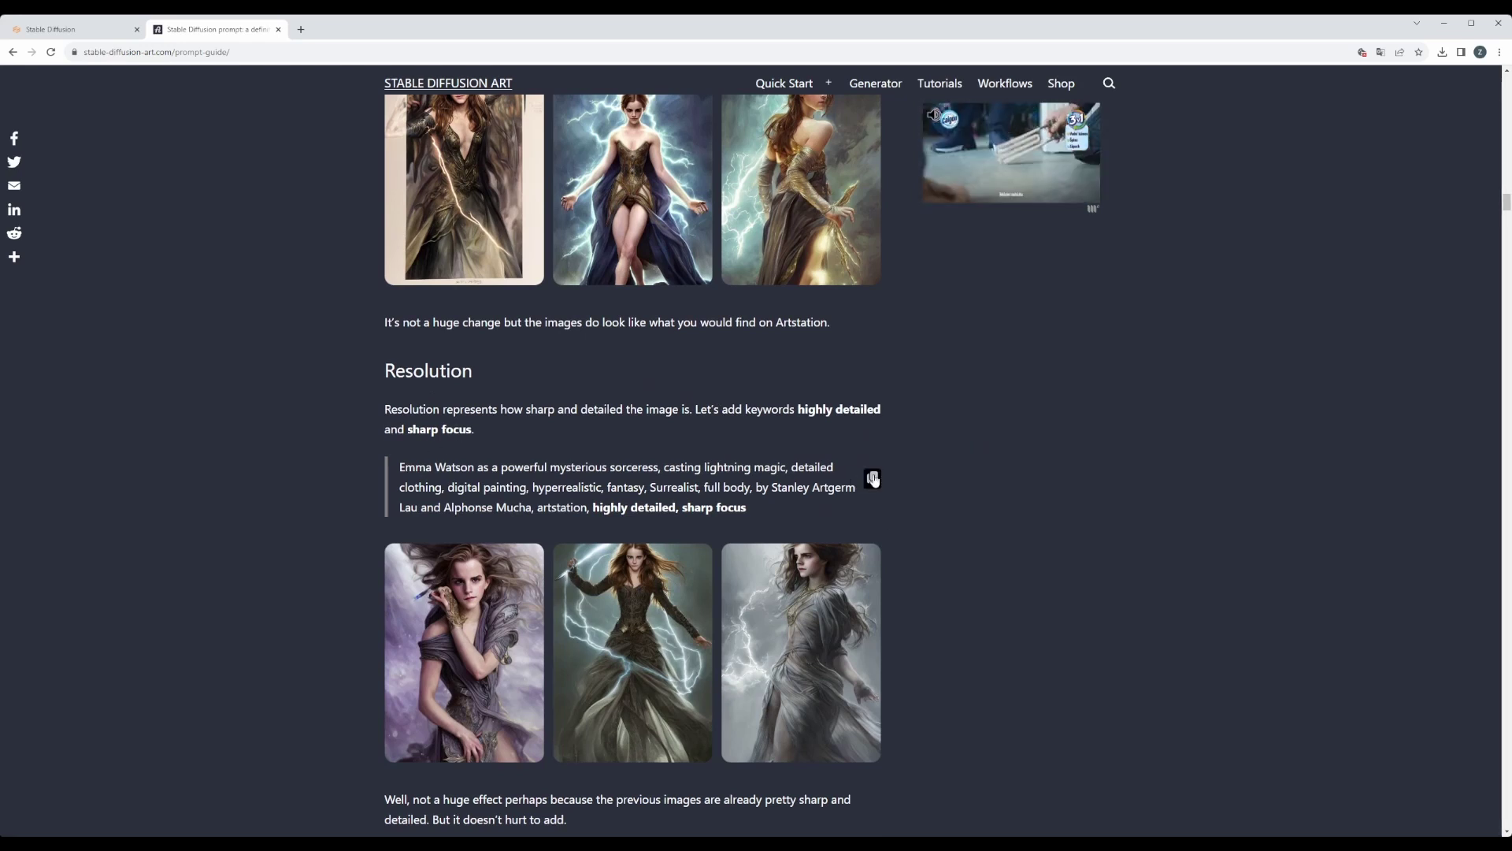
left_click(873, 479)
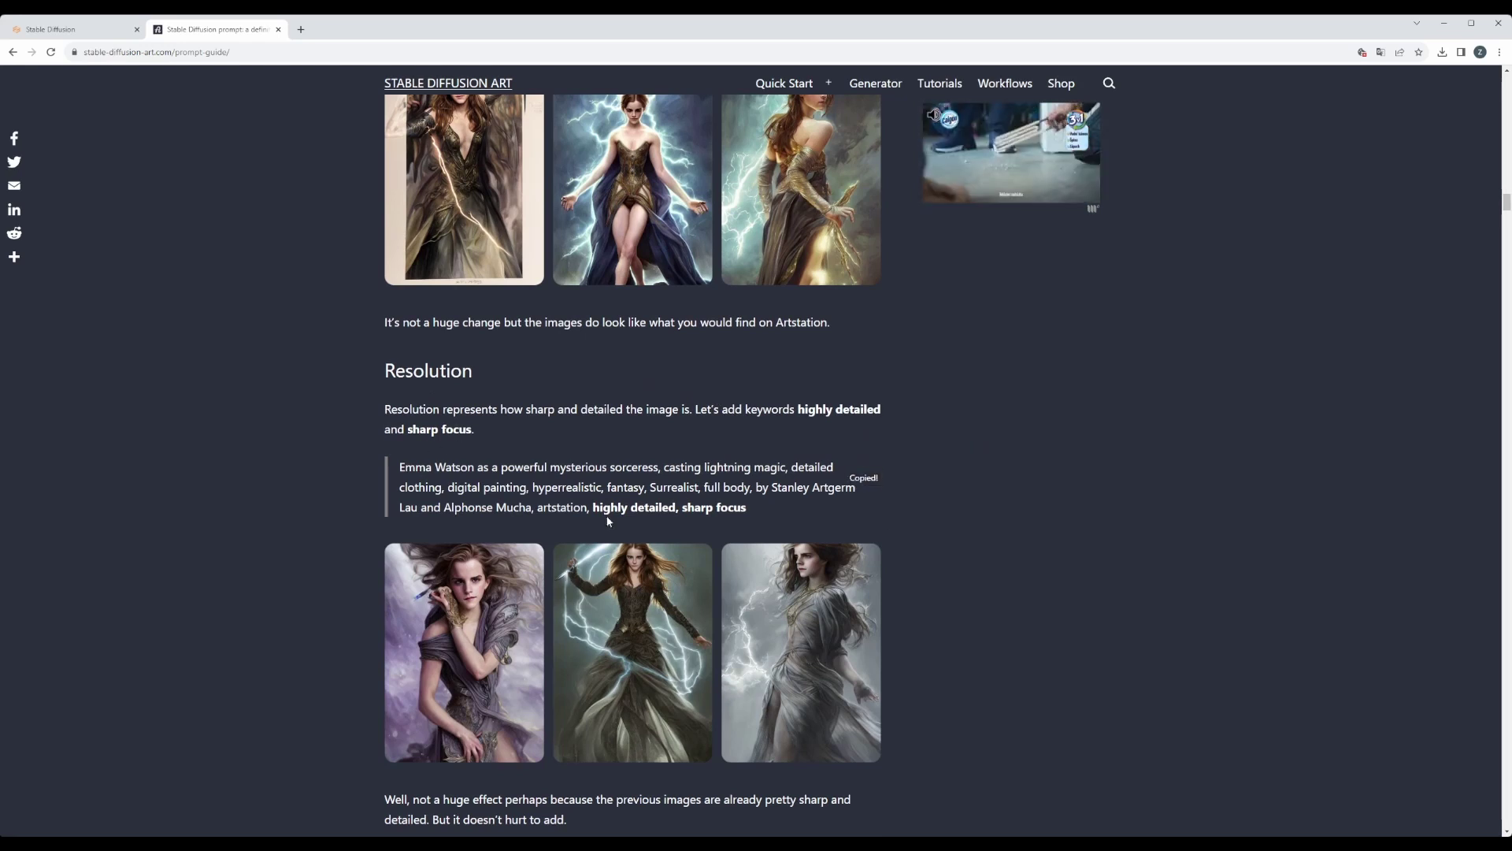
left_click(85, 31)
left_click(343, 159)
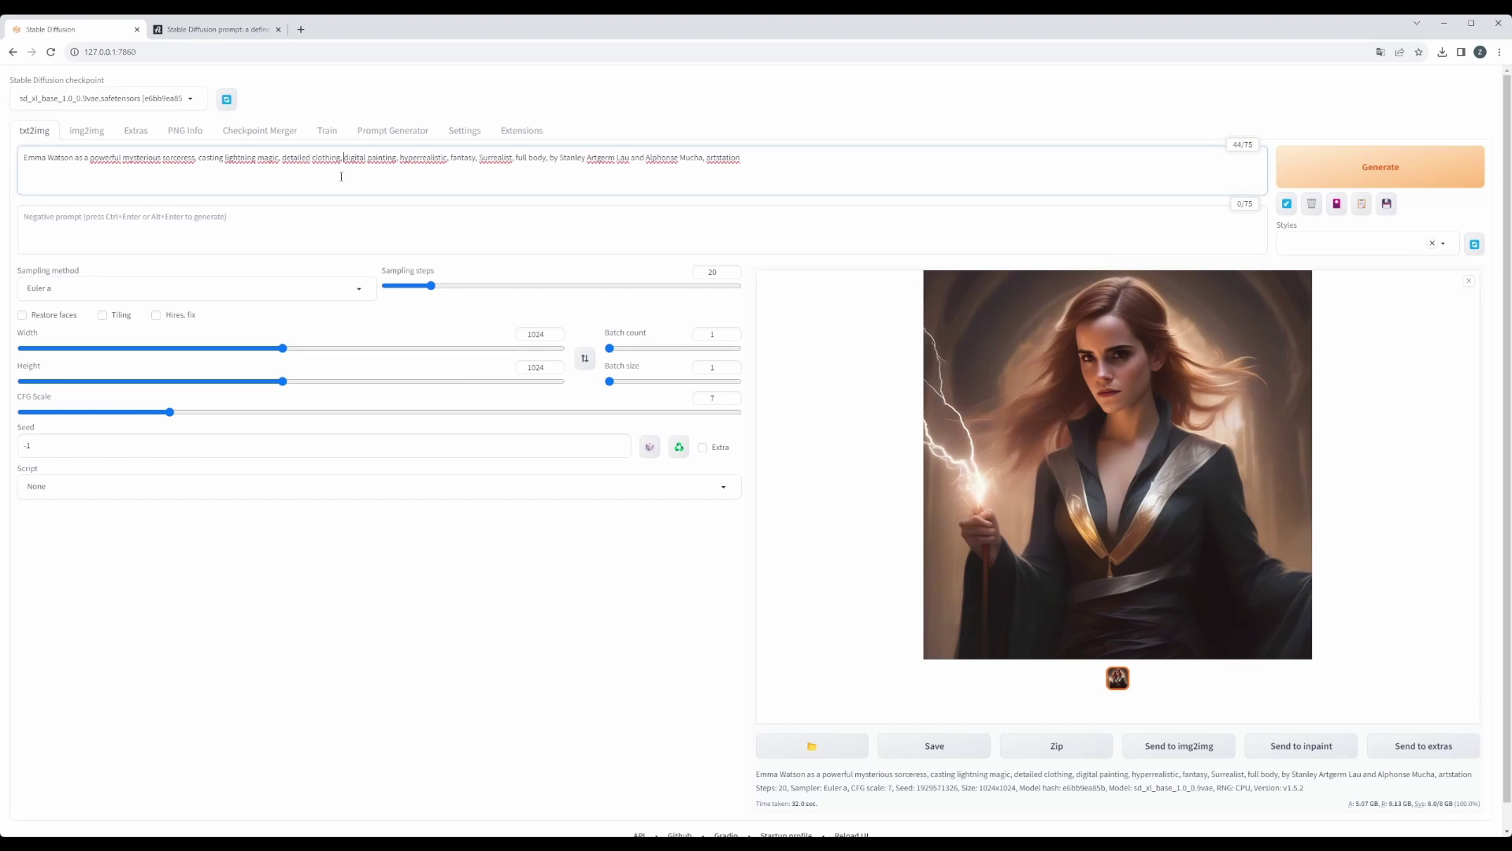
Step: Replace the prompt with the 'highly detailed, sharp focus' version and generate
key("ctrl+a")
key("BackSpace")
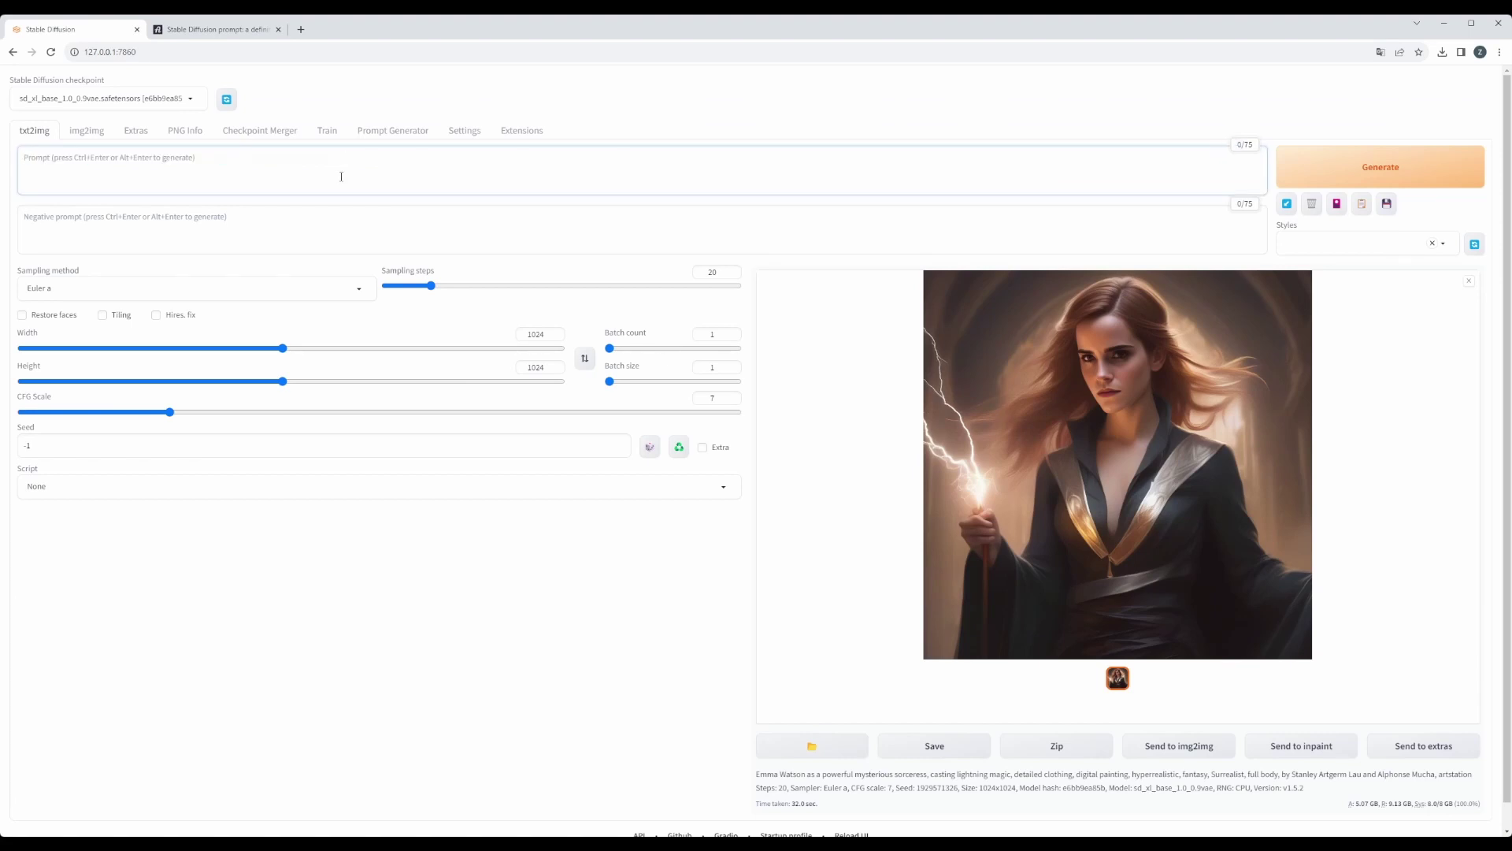
key("ctrl+v")
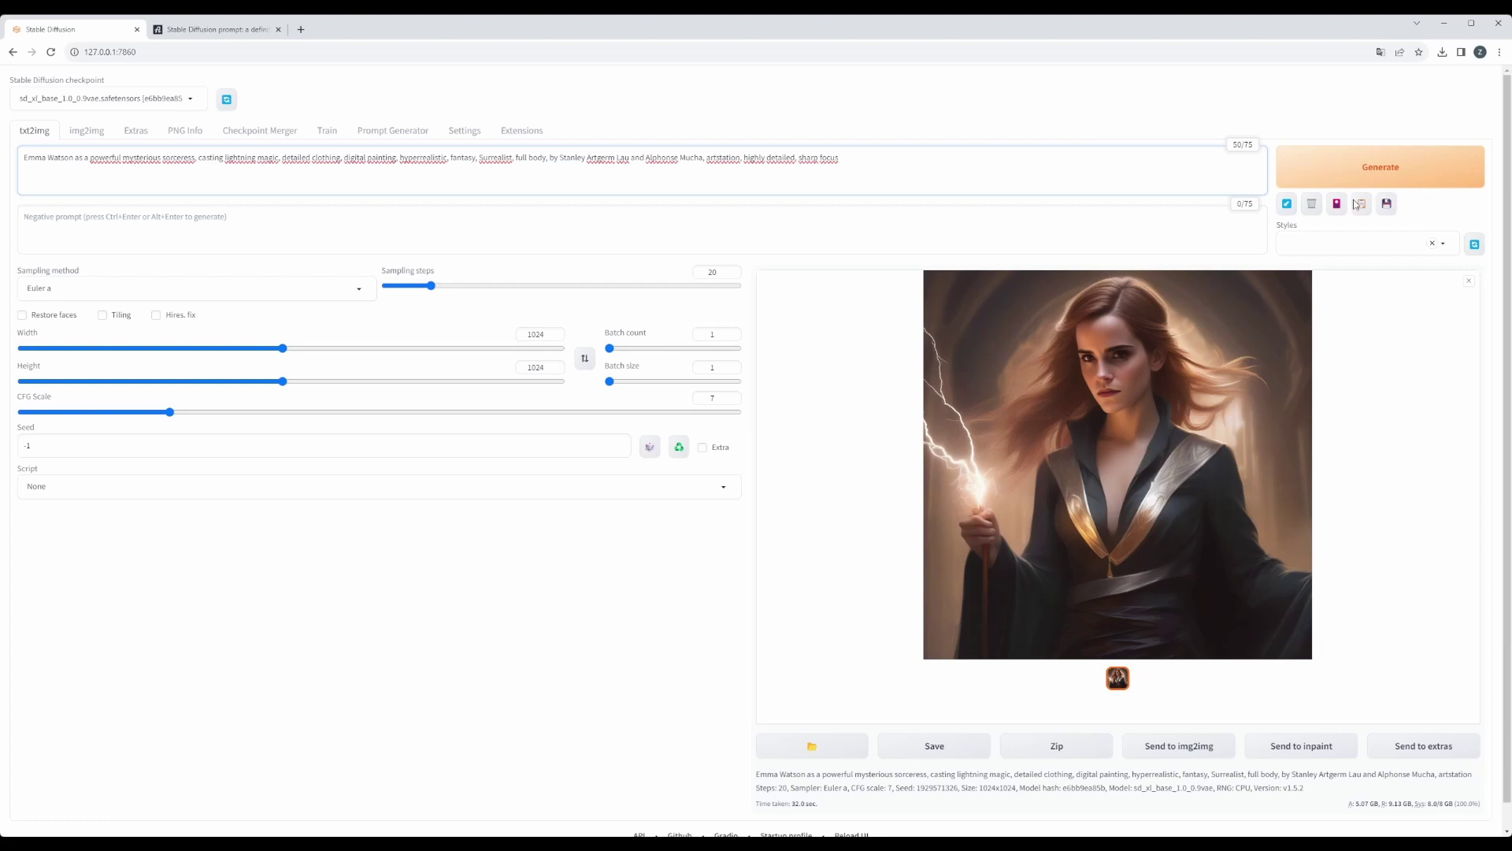
left_click(1380, 164)
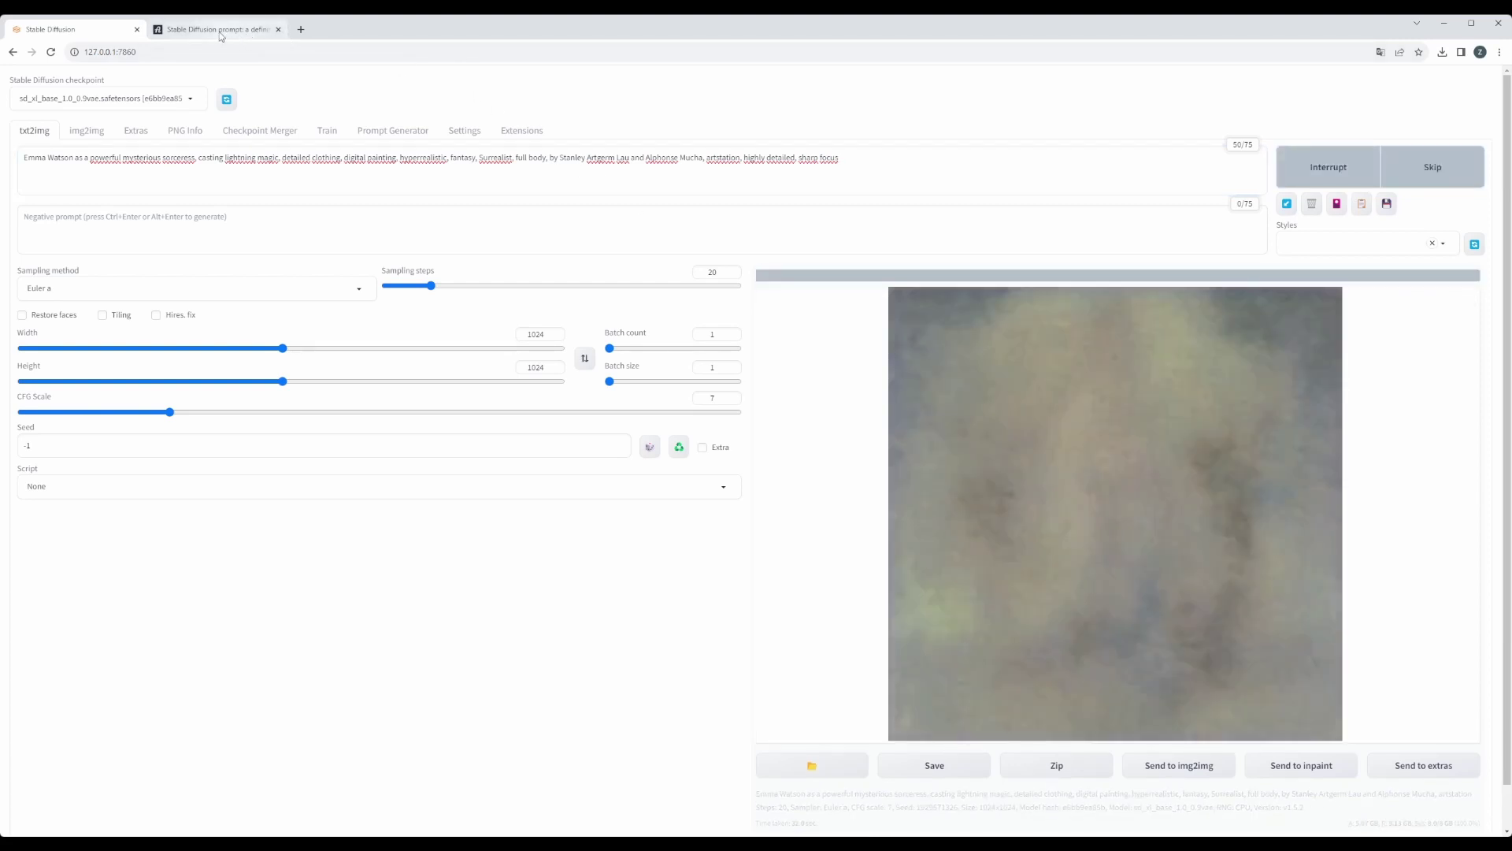
Step: Enlarge each of the guide's three Resolution example images, then return to the WebUI result
left_click(222, 36)
scroll(310, 482, "down", 3)
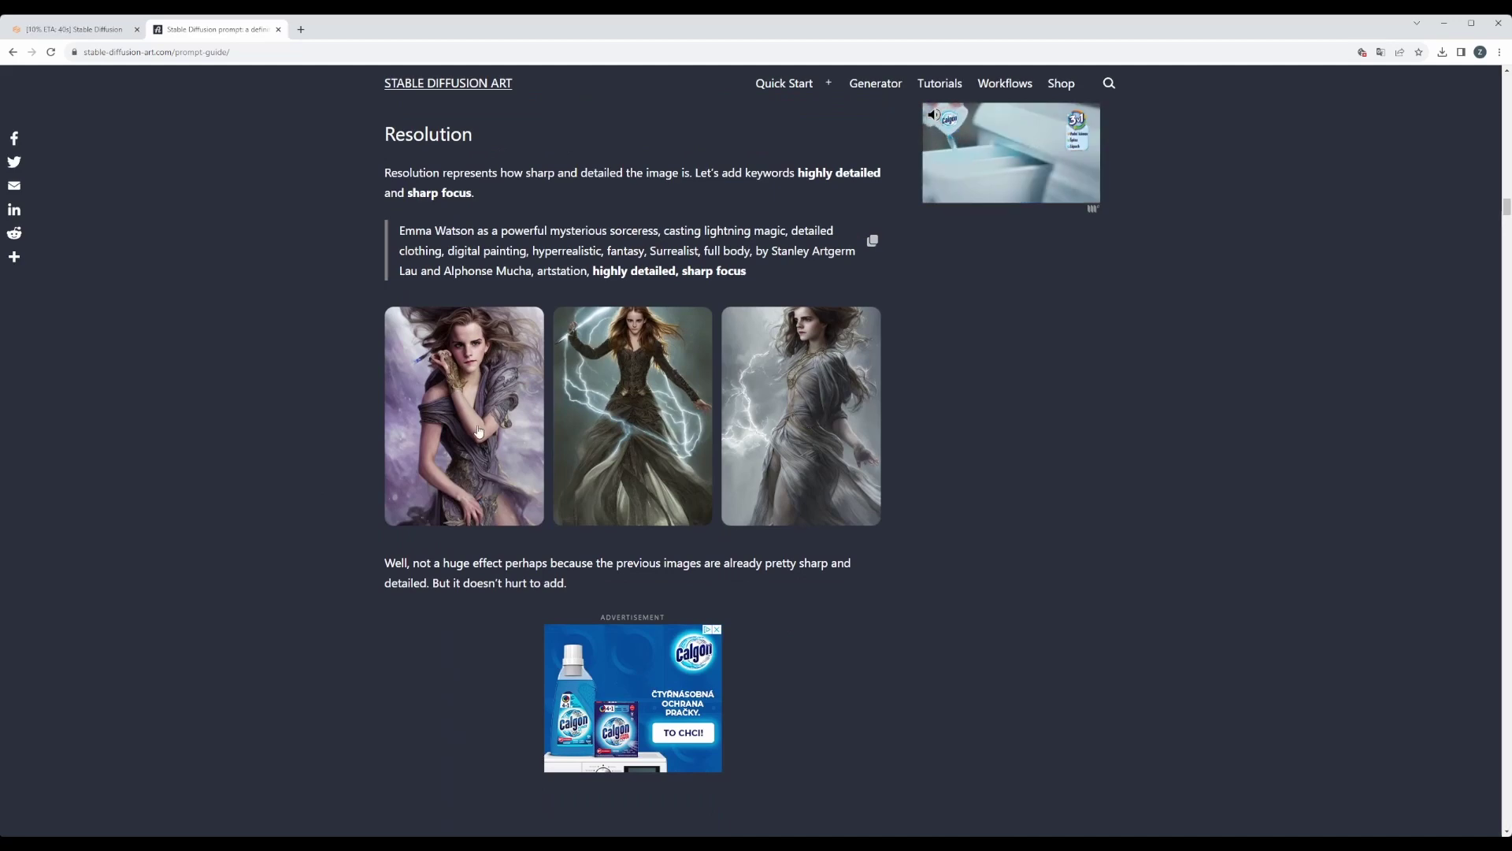
left_click(479, 431)
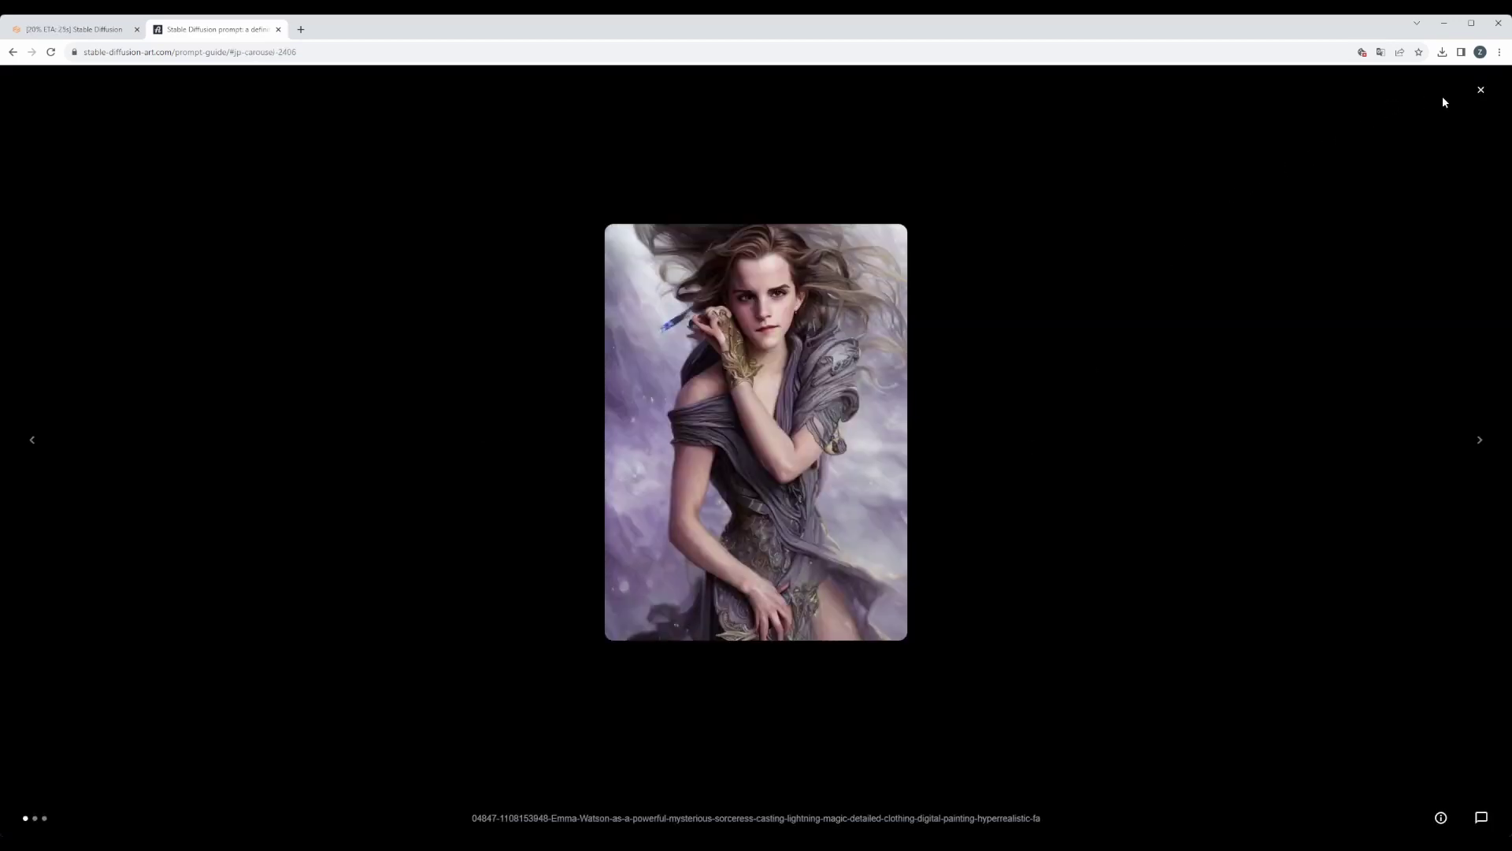
left_click(1481, 91)
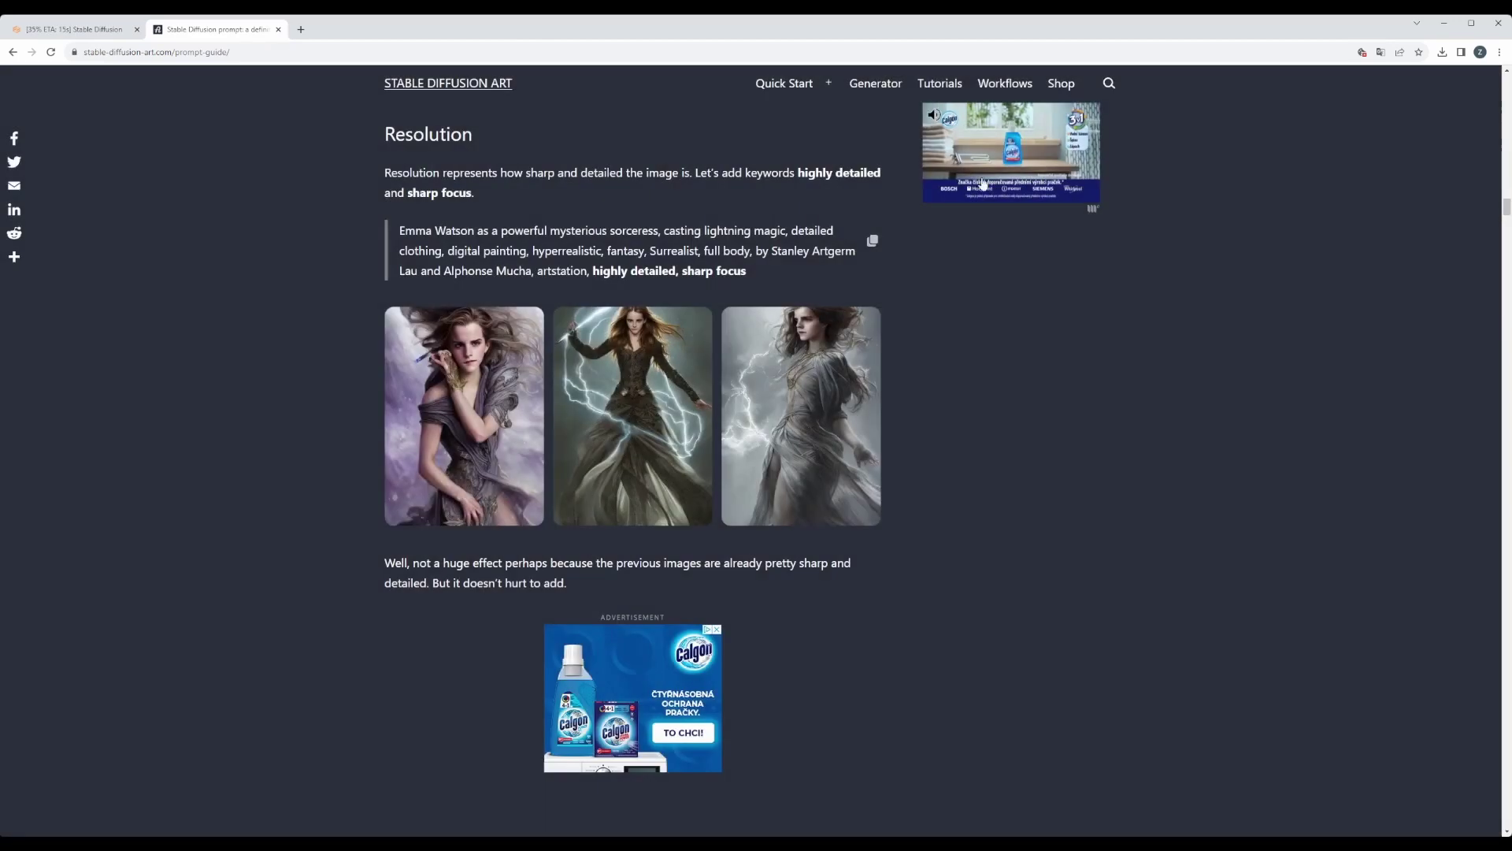
left_click(635, 385)
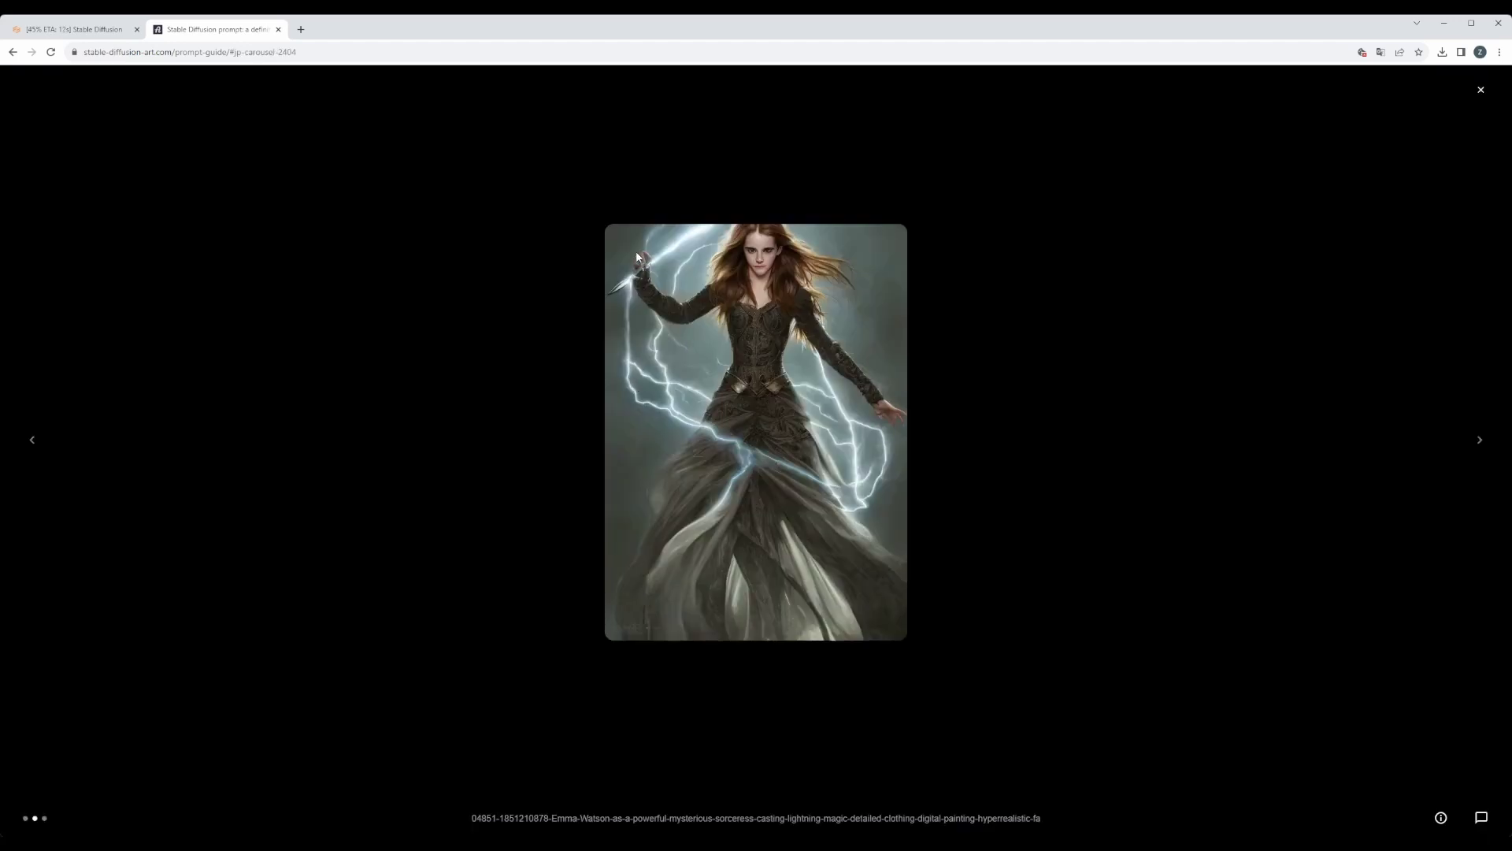
left_click(1481, 91)
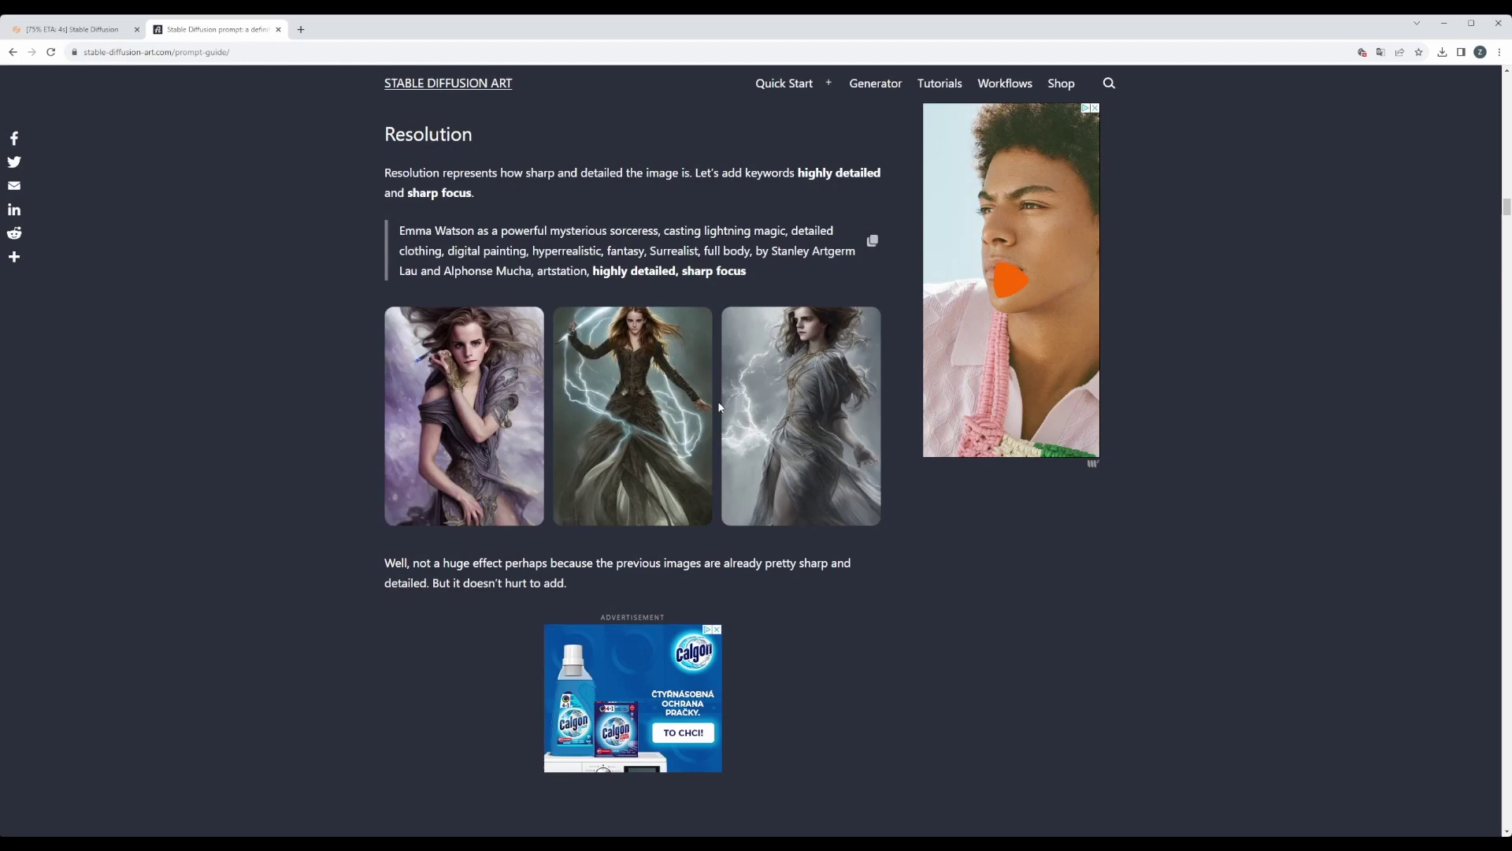
left_click(840, 381)
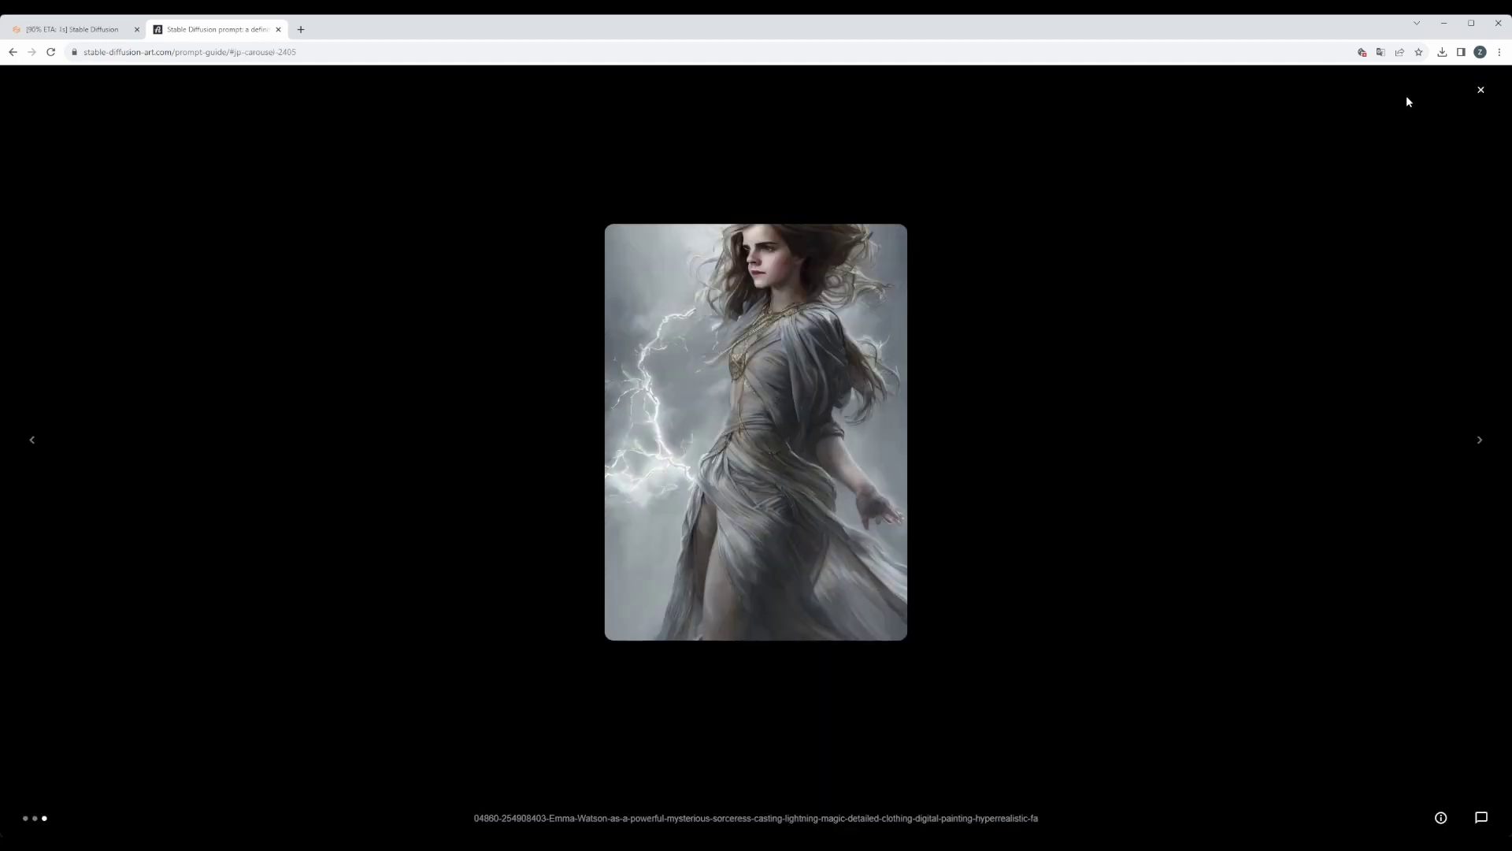
left_click(1481, 91)
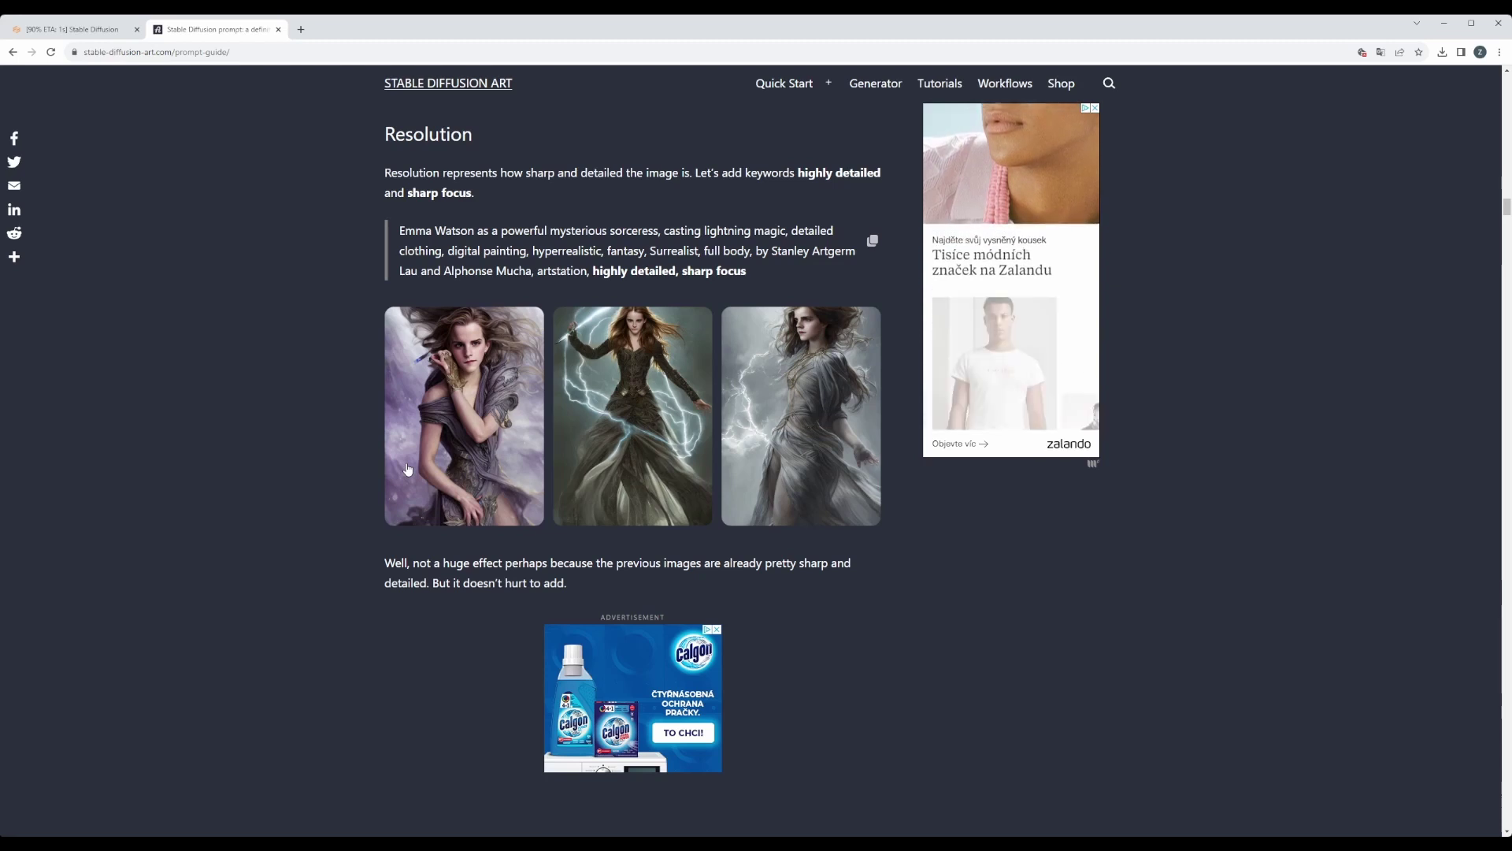
left_click(76, 32)
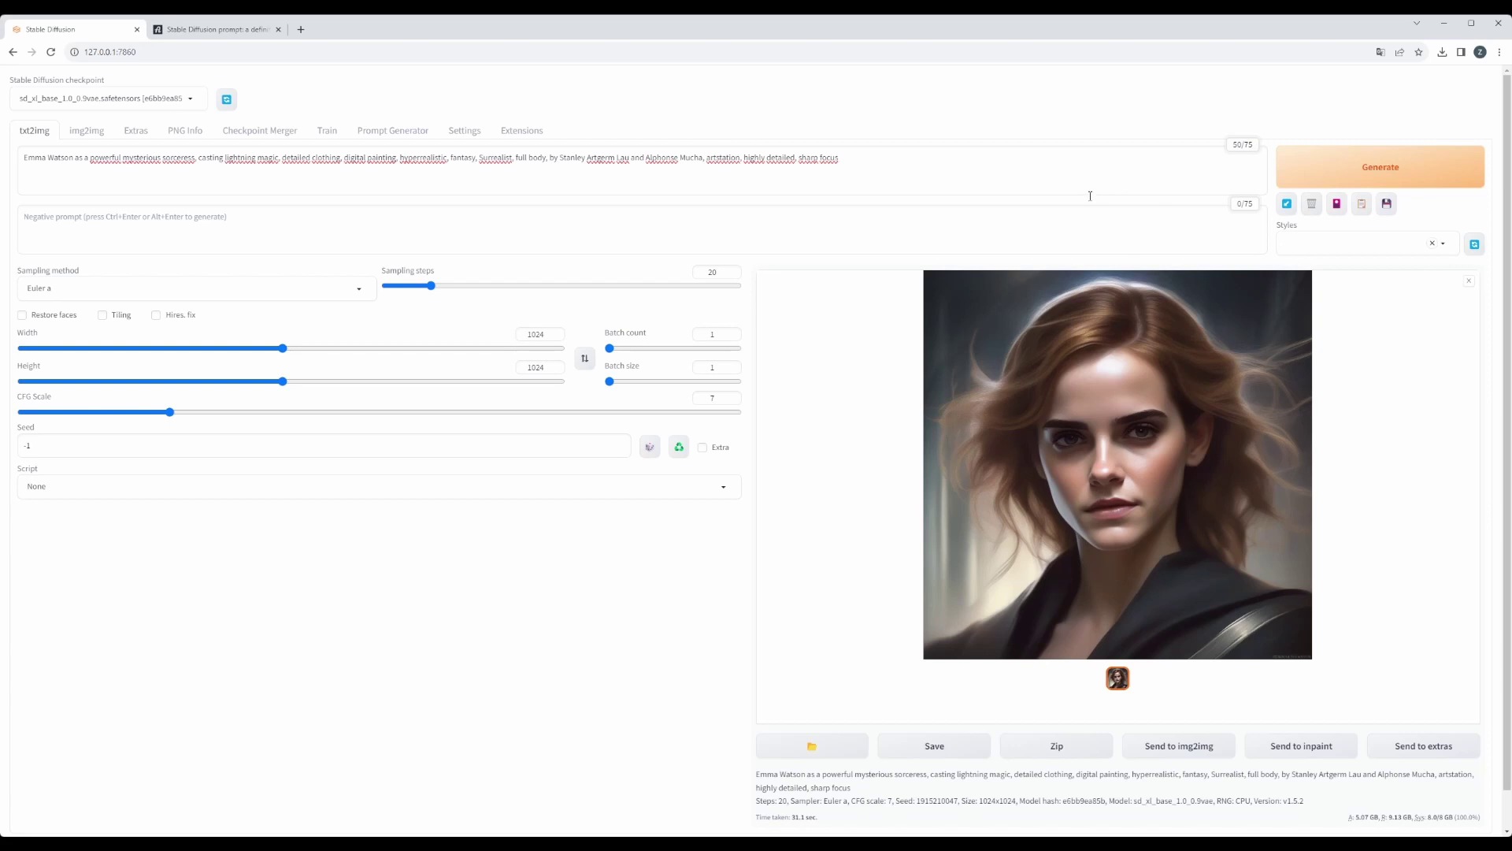
Step: Enlarge the new close-up portrait, then highlight 'full body' in the prompt
left_click(1135, 583)
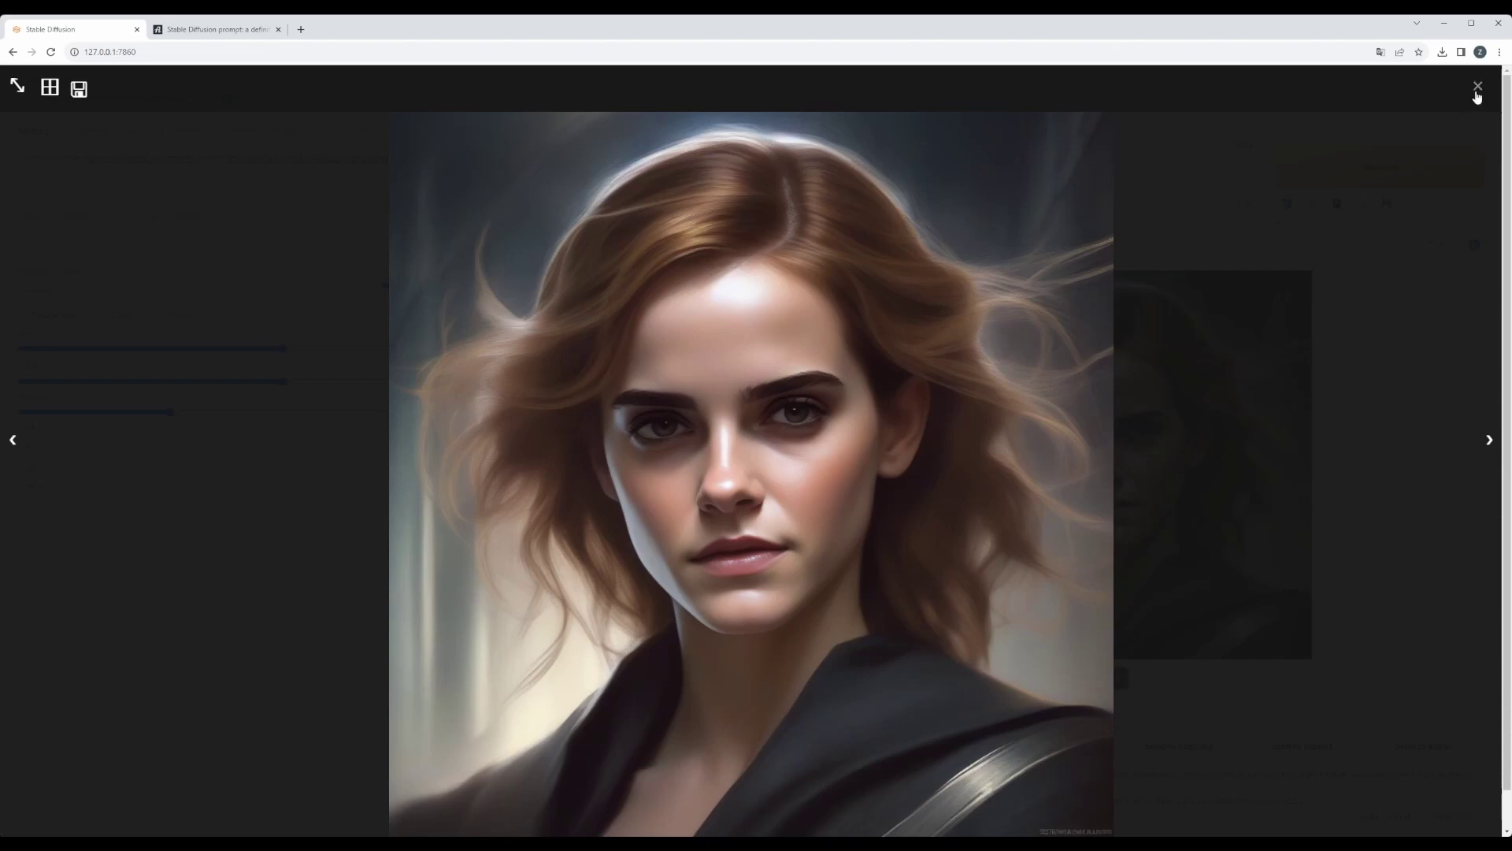
left_click(1477, 93)
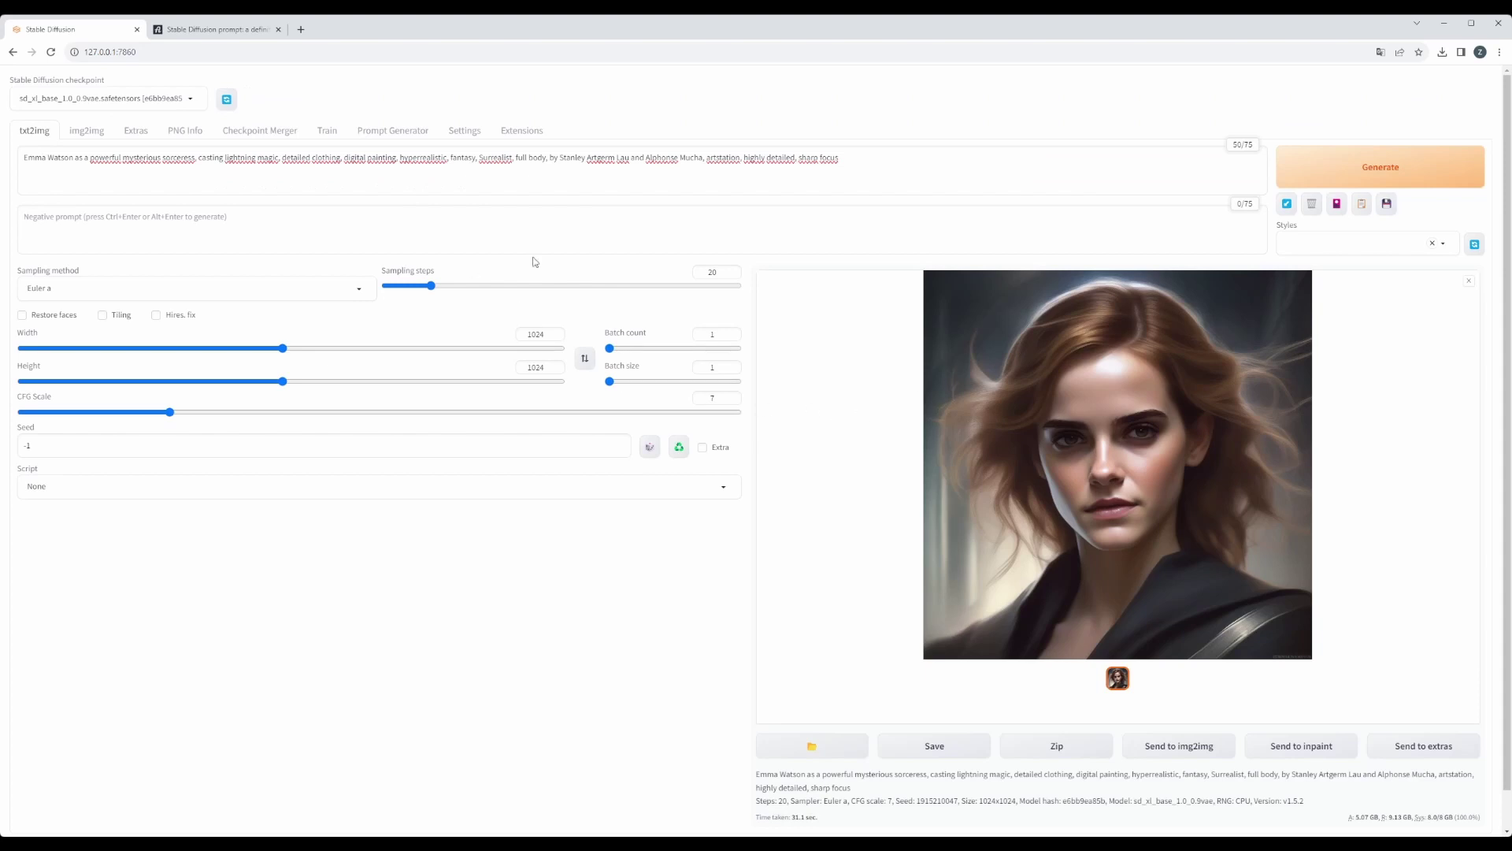
left_click_drag(514, 158, 545, 158)
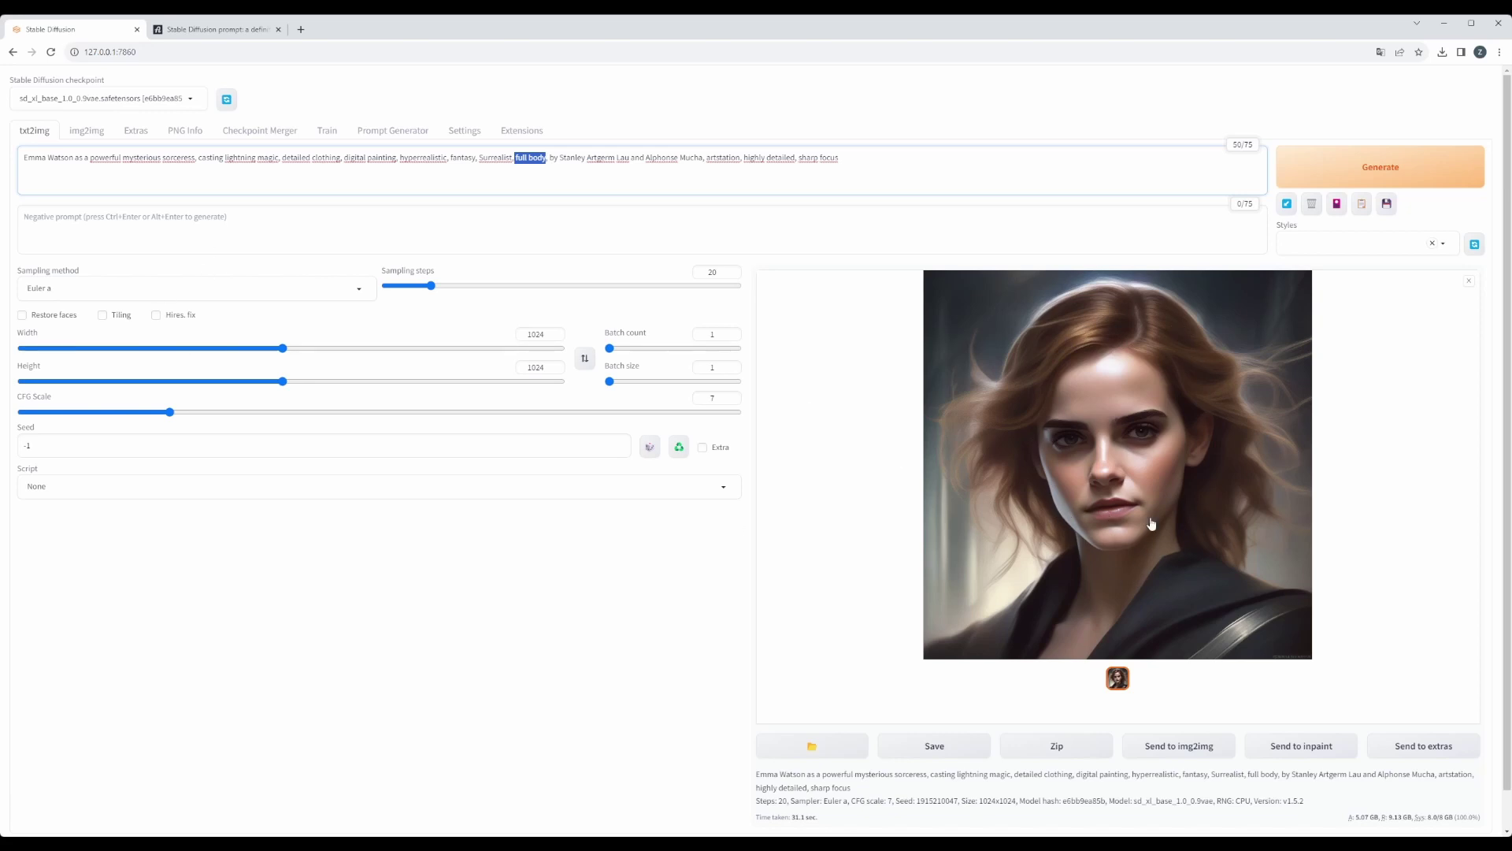
Step: Copy the guide's Additional details prompt adding 'sci-fi, stunningly beautiful, dystopian'
left_click(197, 24)
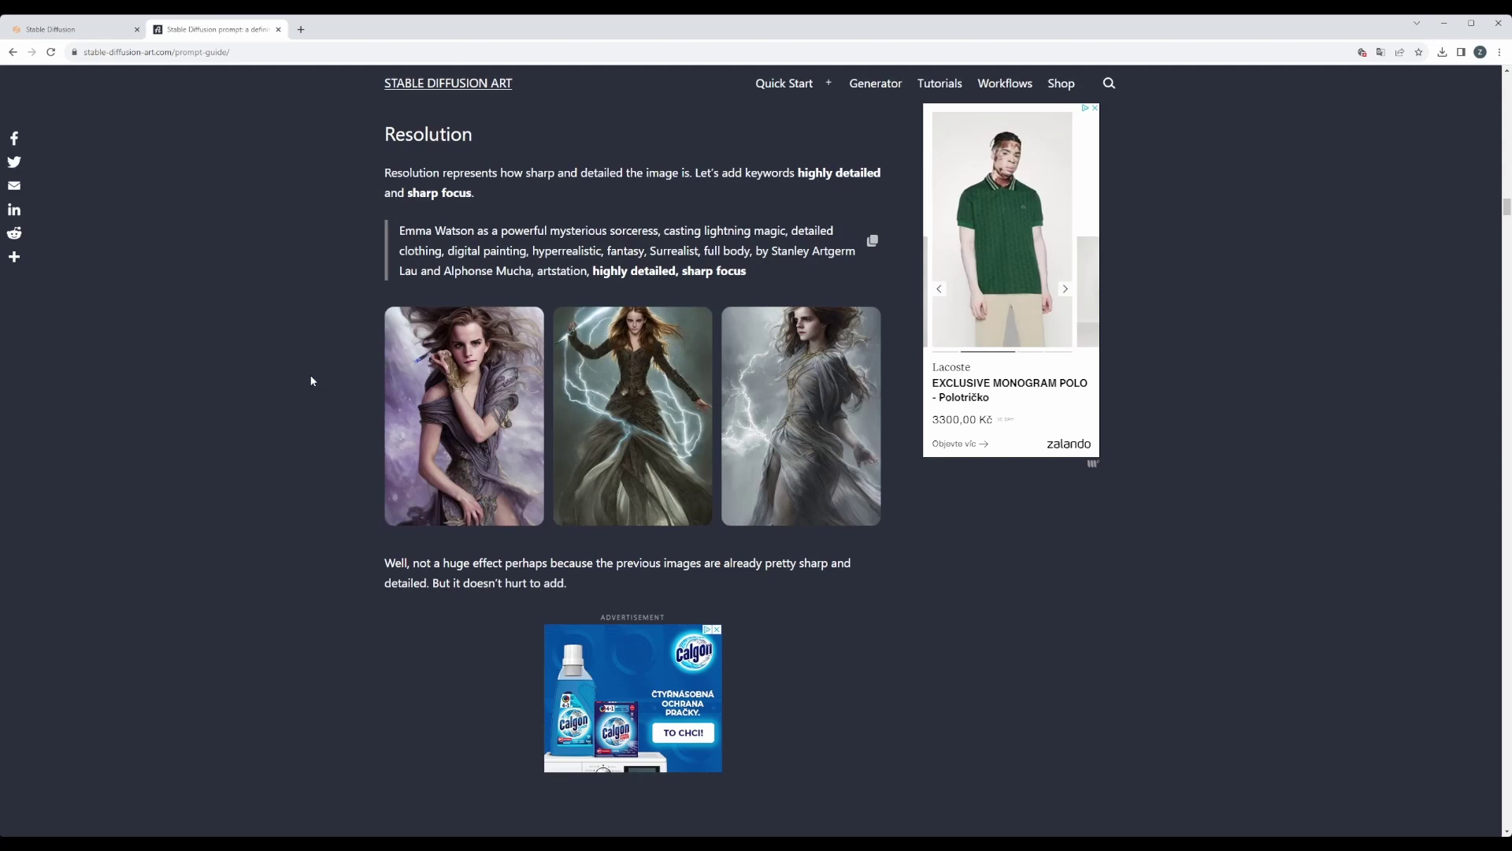
scroll(488, 401, "down", 5)
scroll(487, 402, "down", 3)
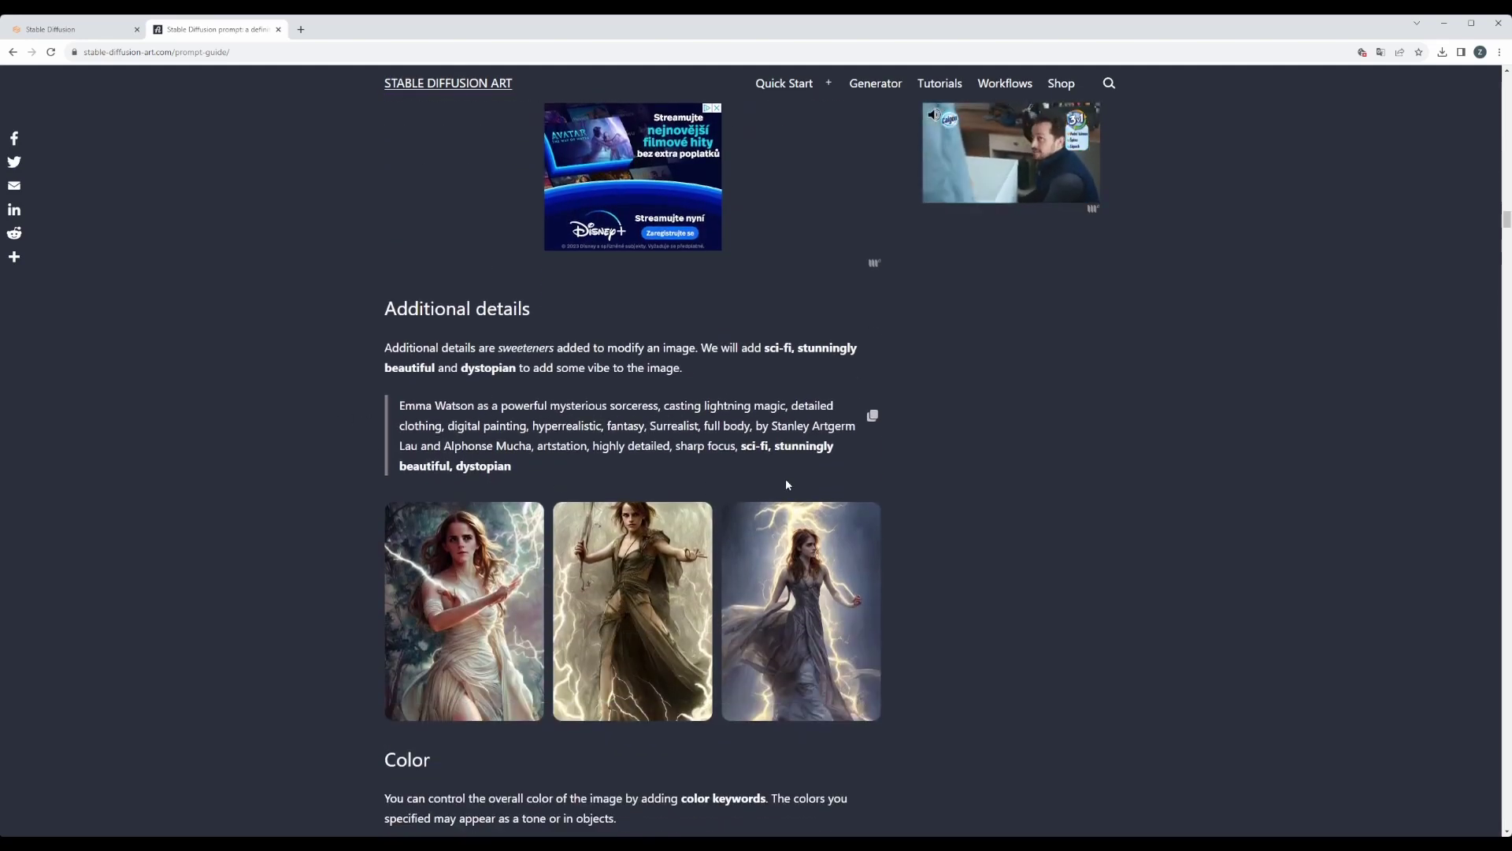
left_click(872, 415)
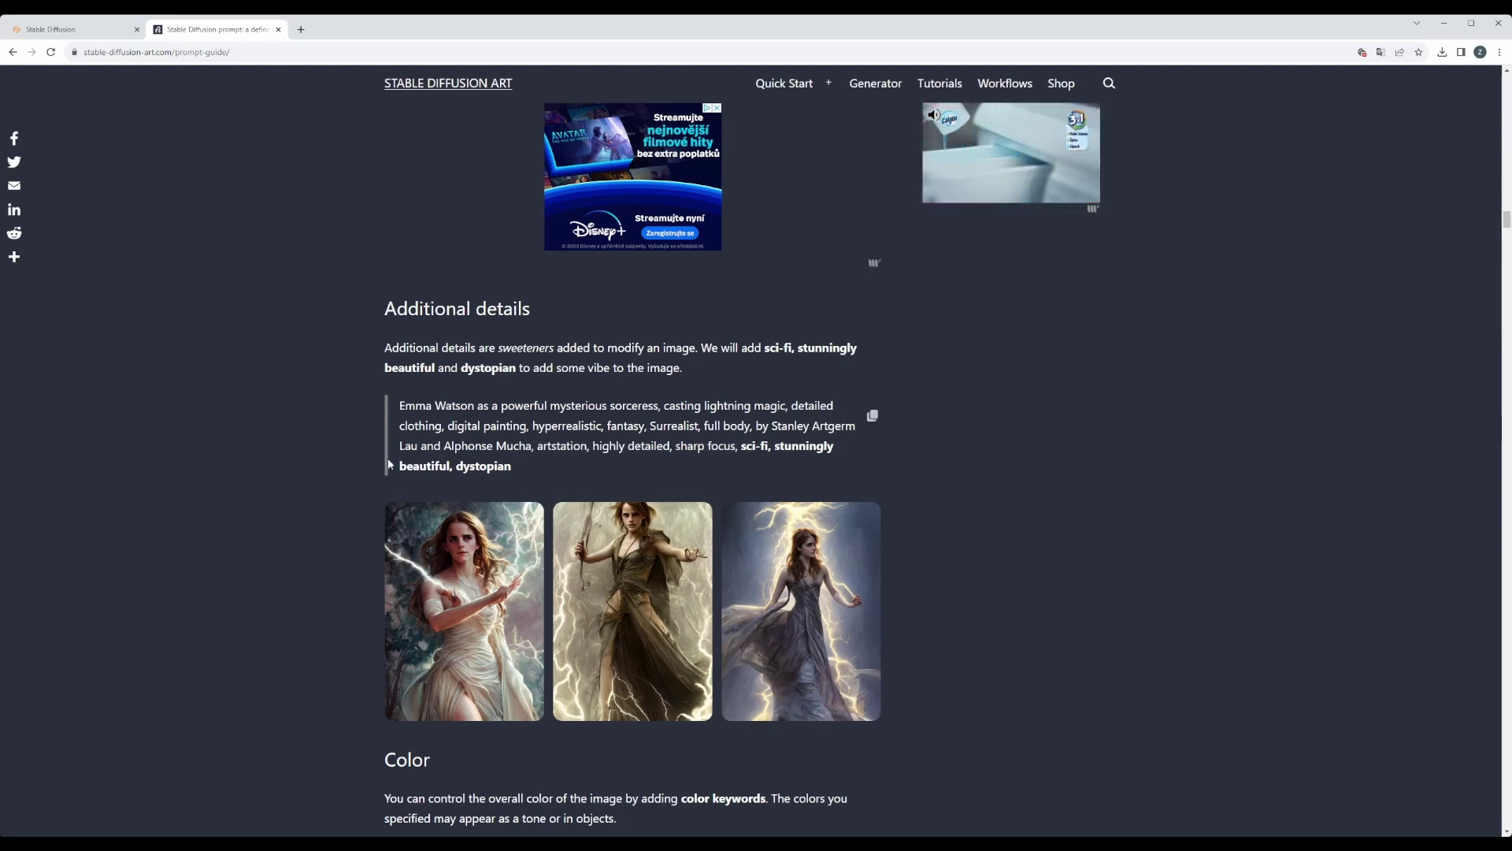
Step: Paste the sci-fi prompt over the WebUI prompt and start generating
left_click(76, 29)
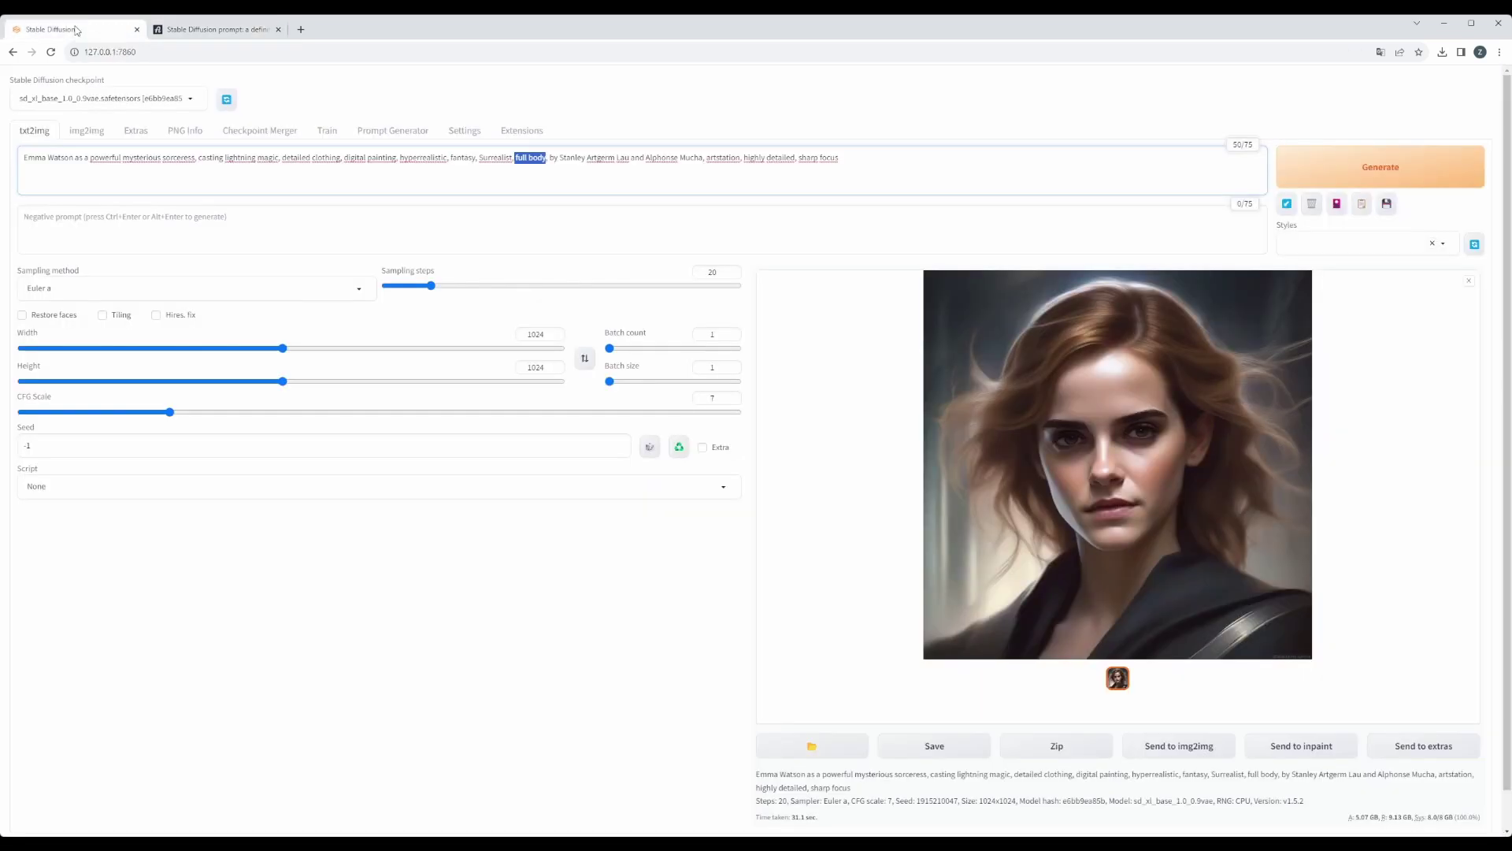
left_click(567, 160)
key("ctrl+a")
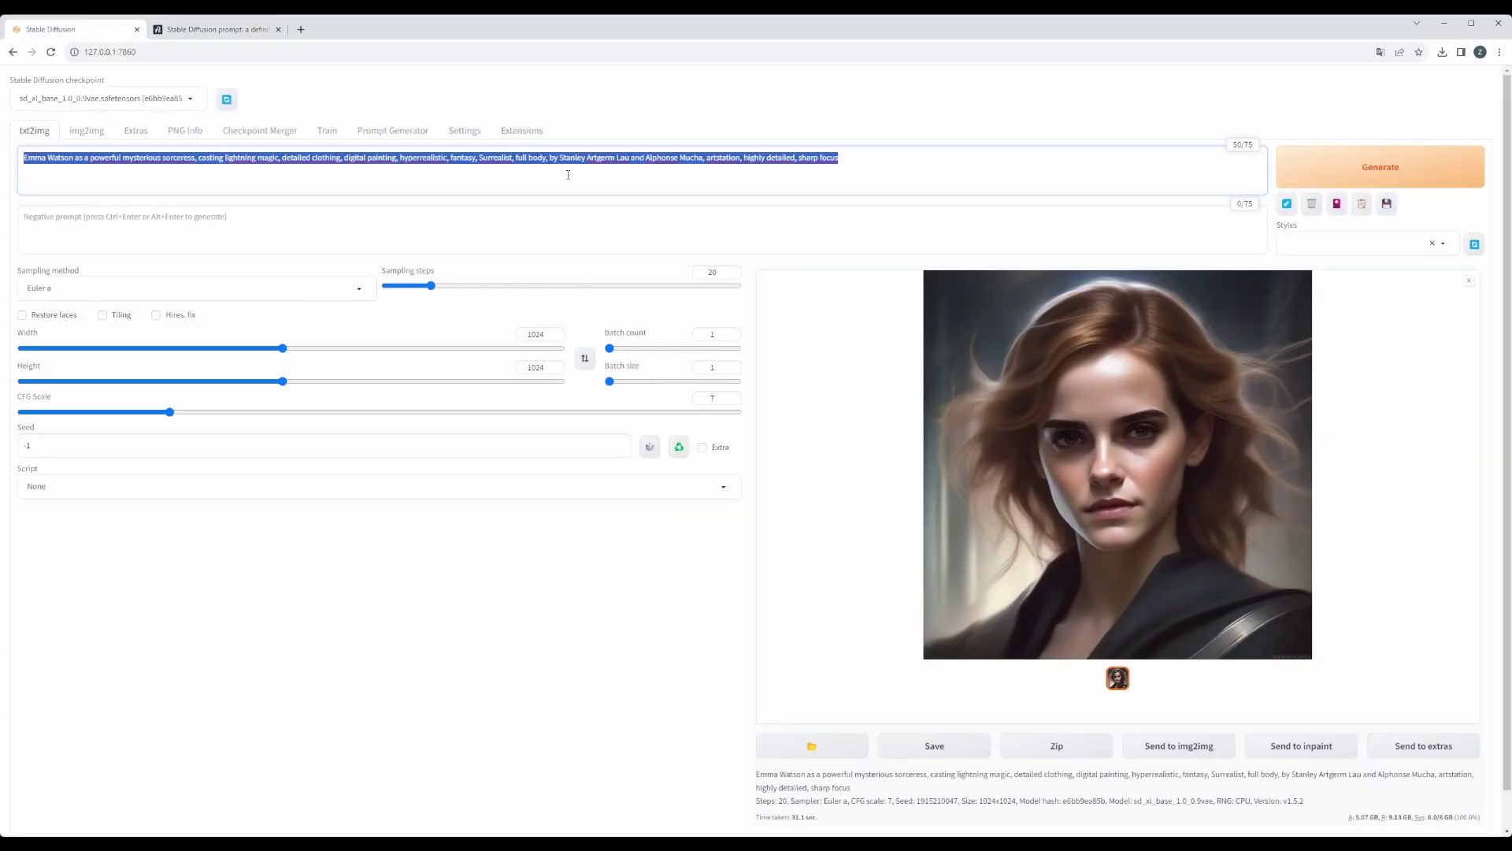
key("ctrl+v")
key("ctrl+Return")
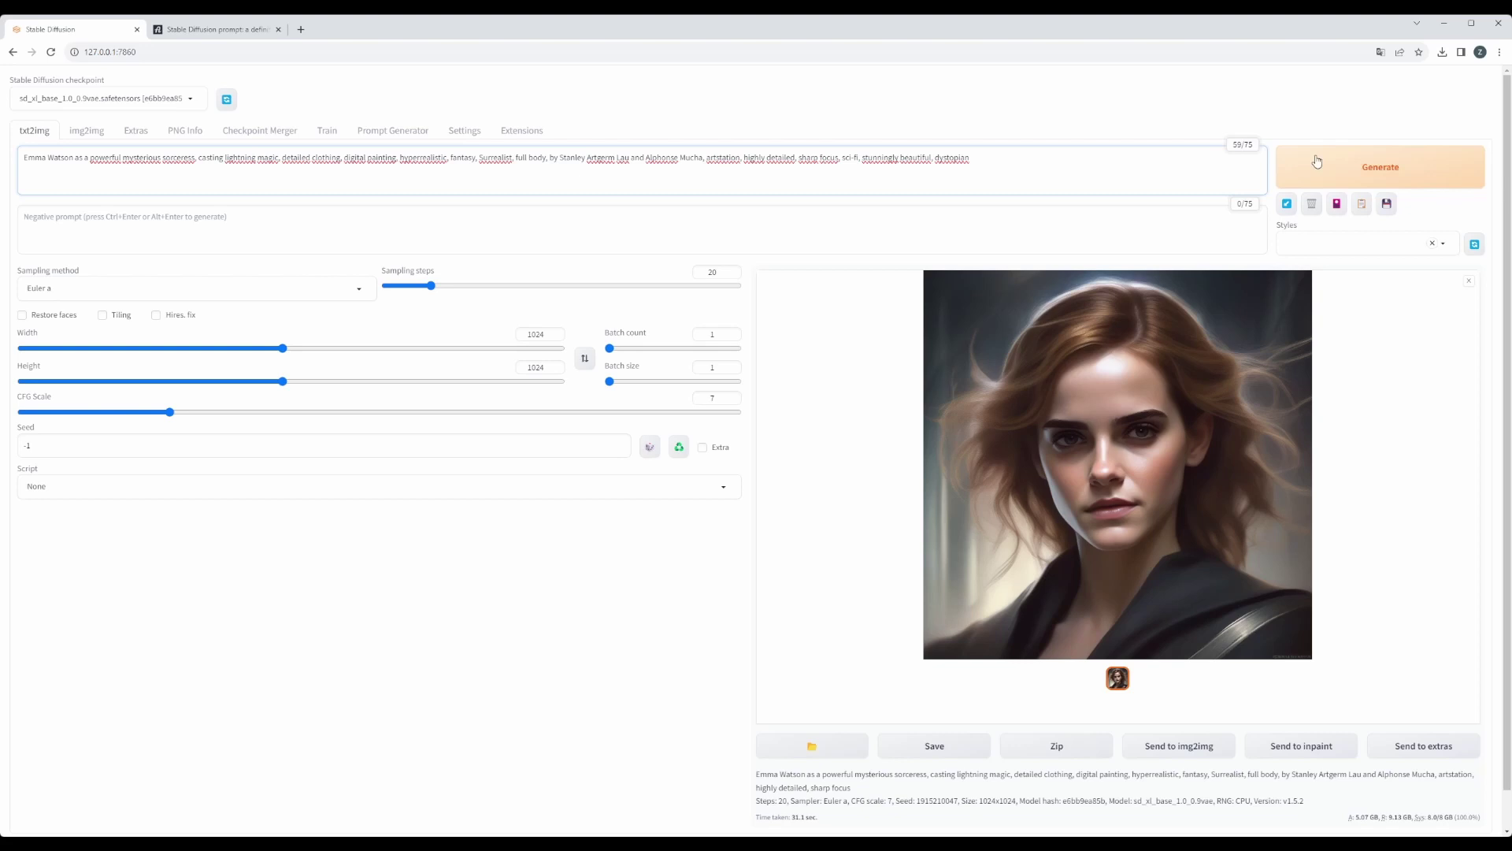
left_click(211, 30)
Step: Enlarge each of the guide's three Additional details examples, then check the lightning-wand portrait
scroll(361, 381, "down", 3)
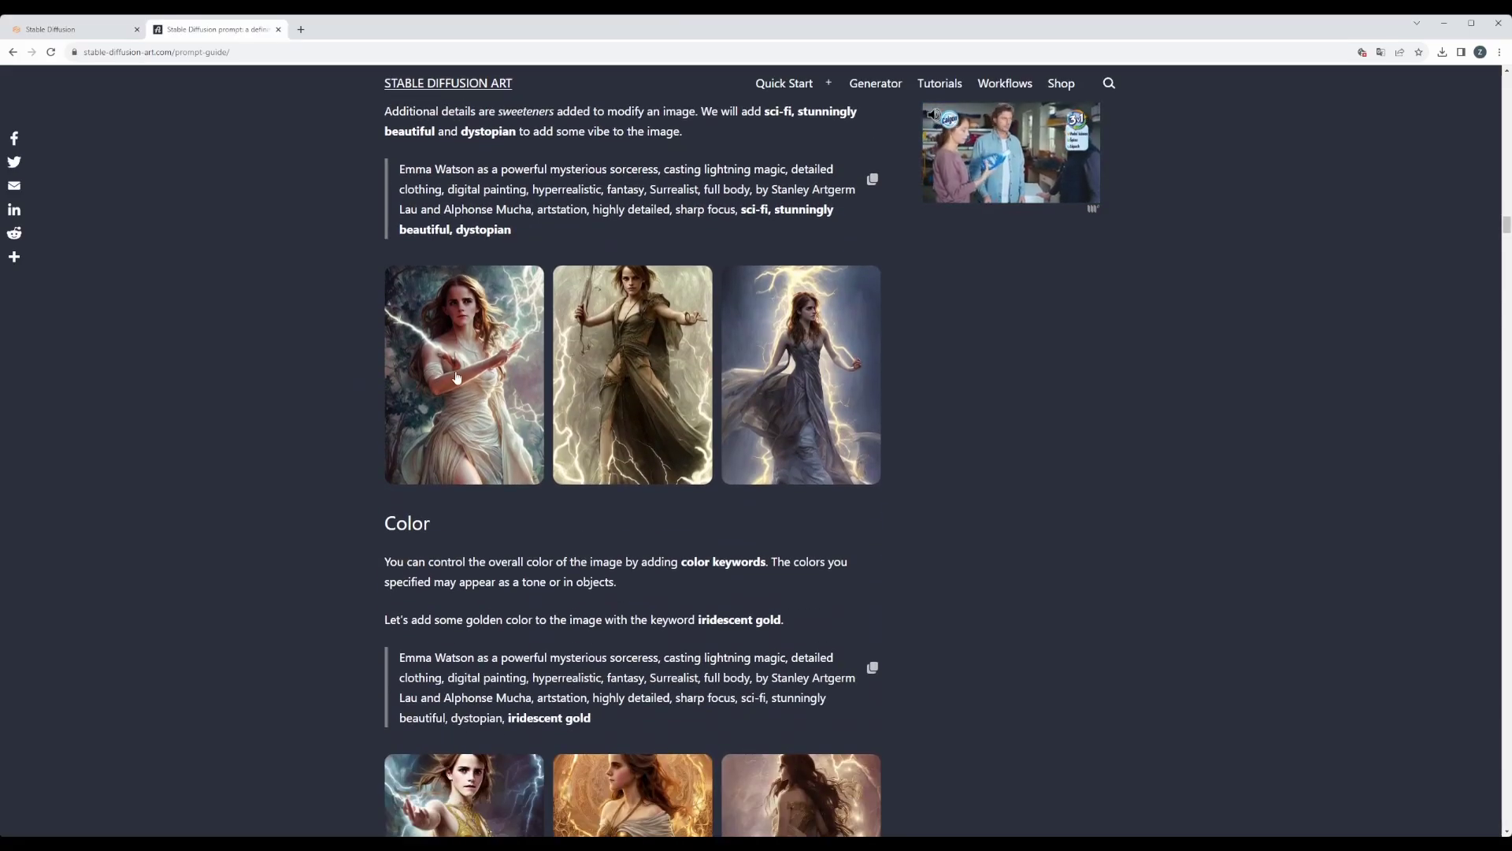
left_click(456, 377)
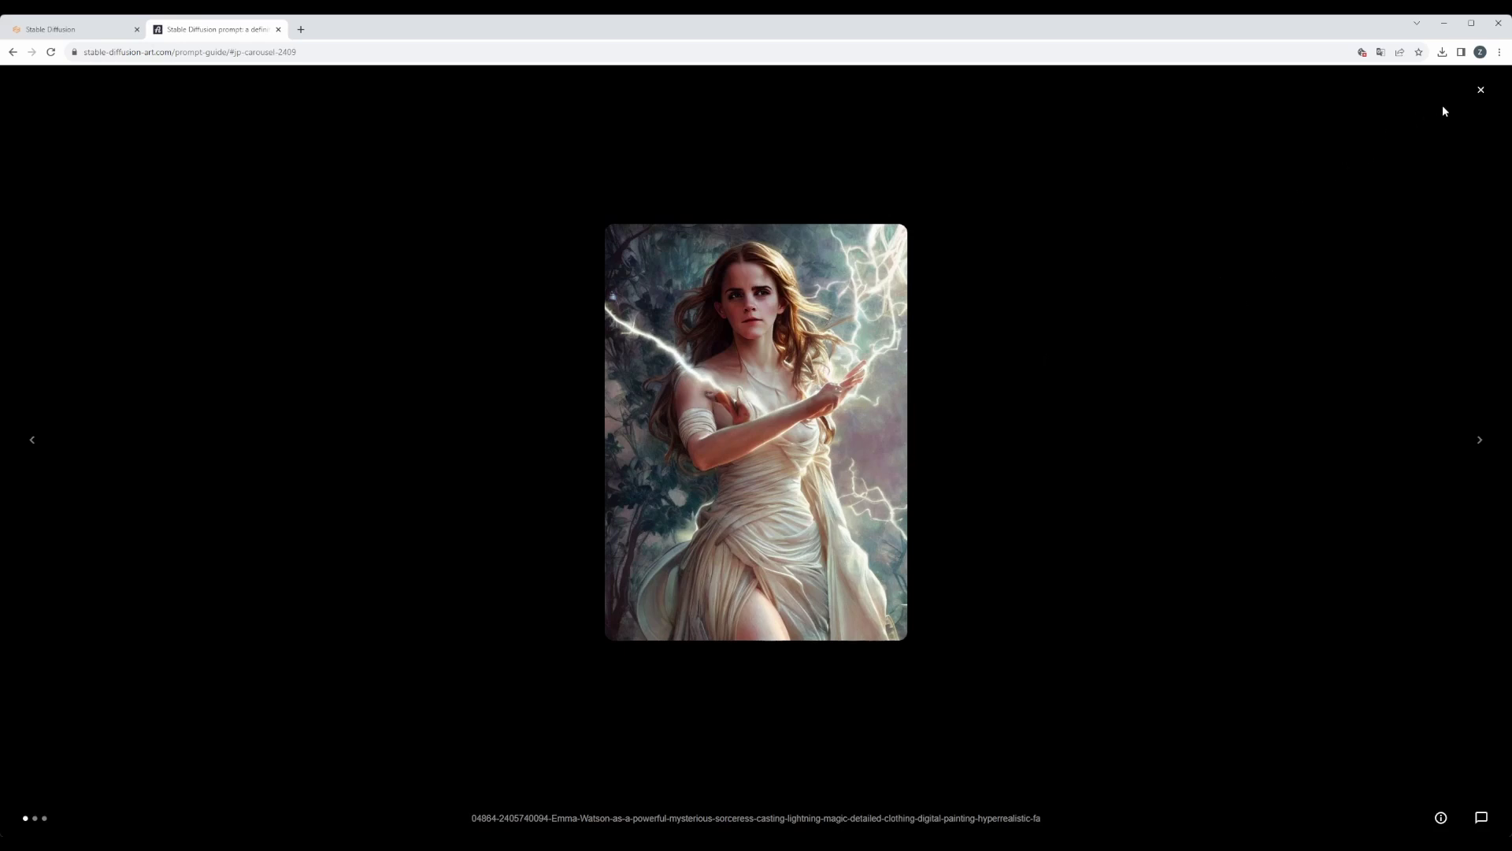
left_click(1481, 89)
left_click(635, 337)
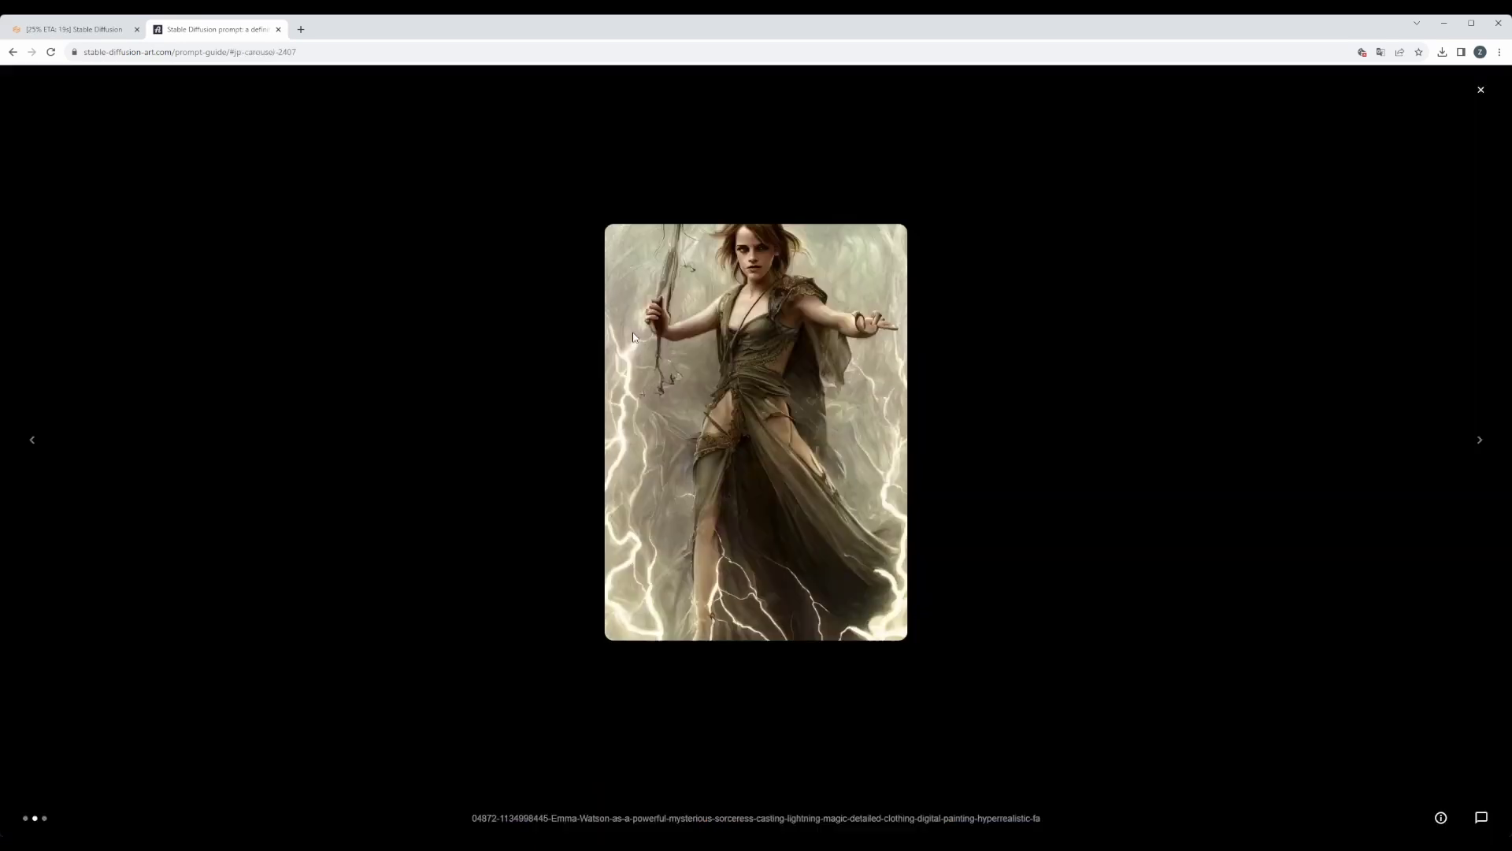
left_click(1481, 89)
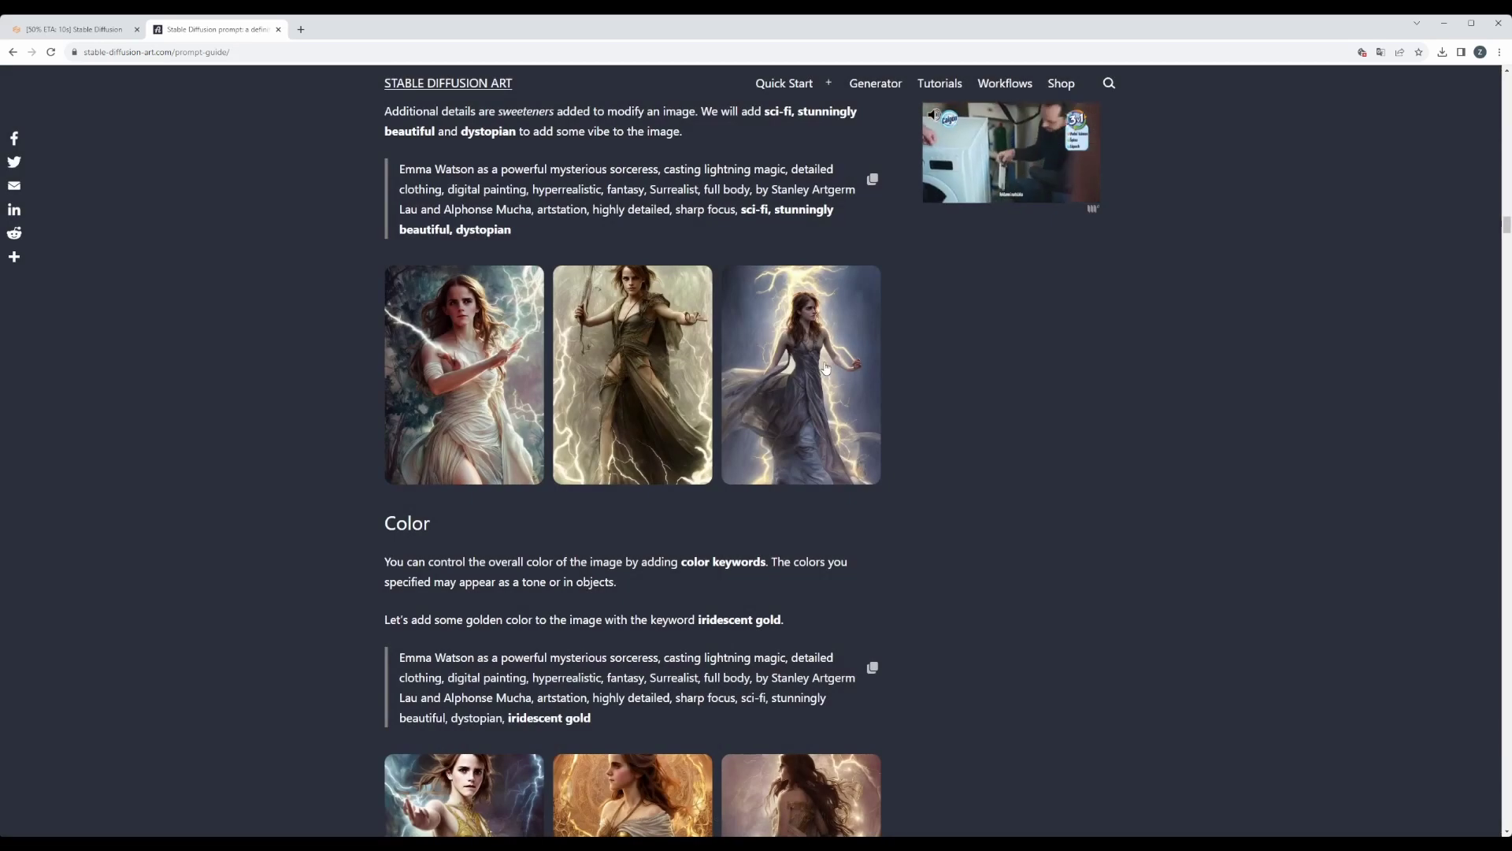
left_click(825, 367)
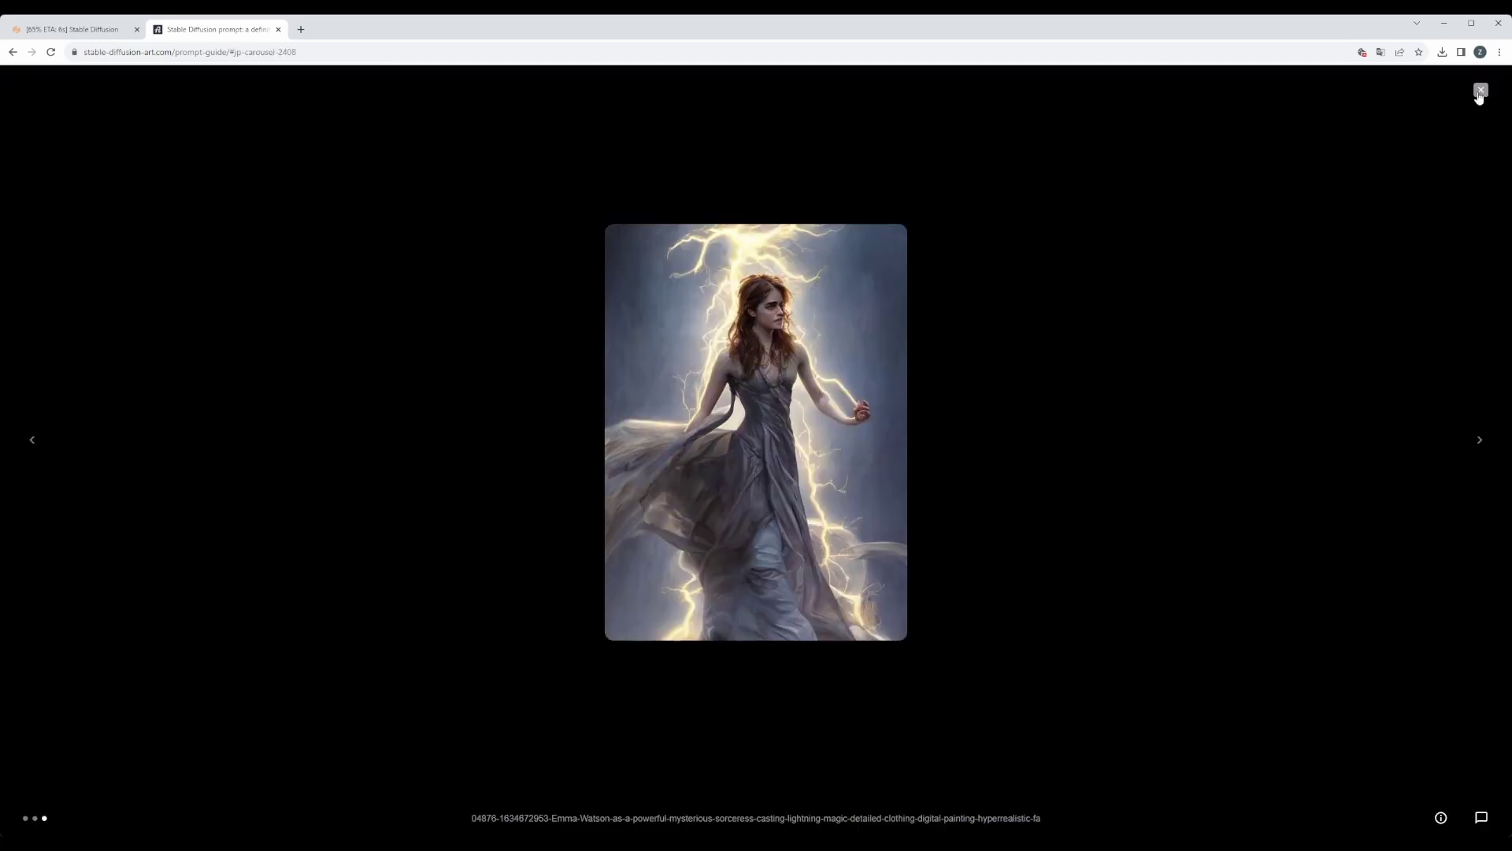
double_click(1304, 112)
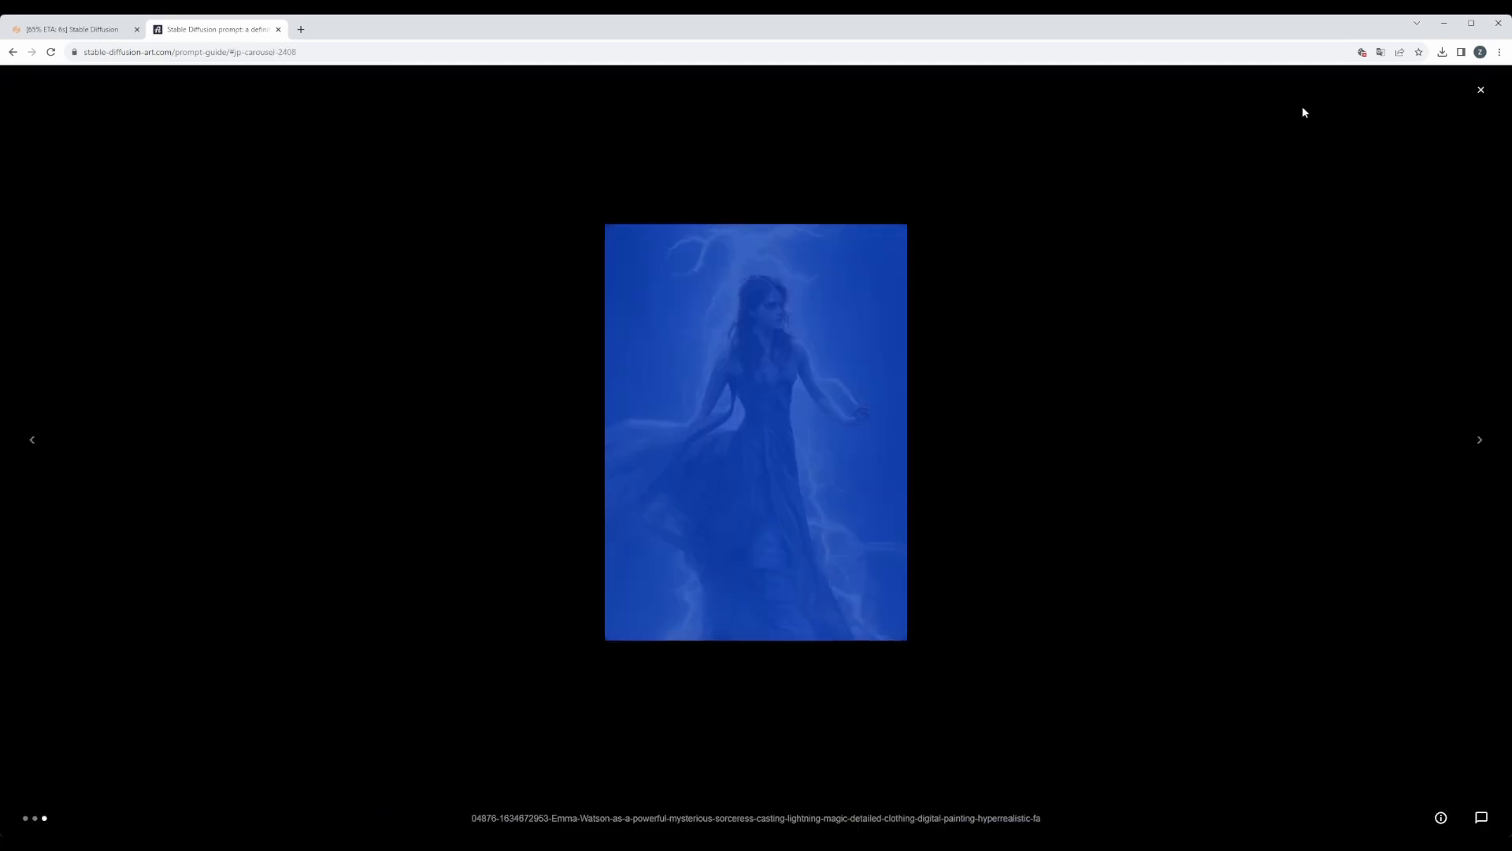
left_click(1481, 90)
scroll(312, 542, "down", 4)
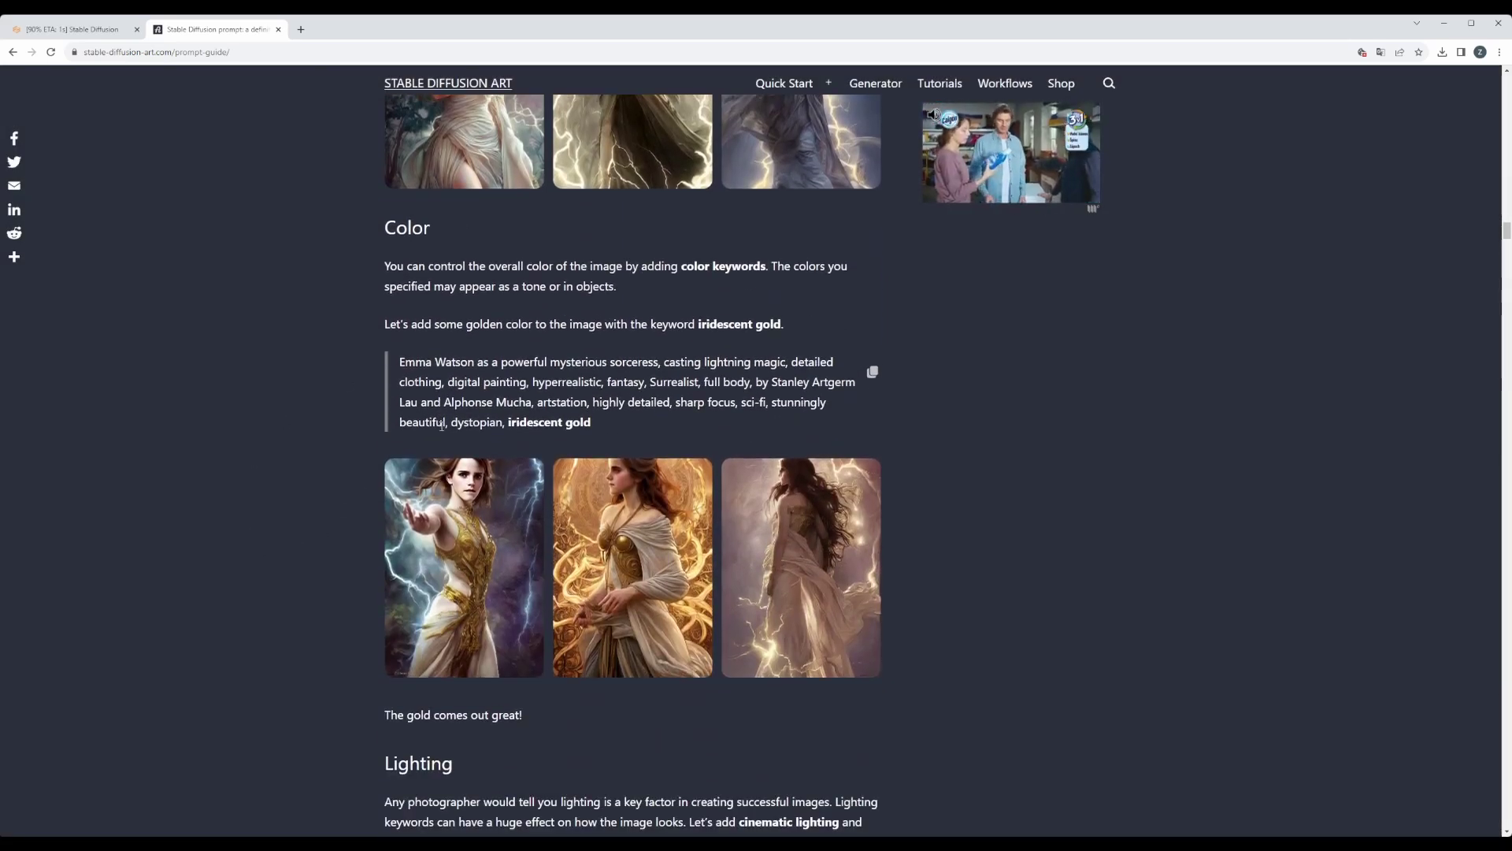
left_click(70, 32)
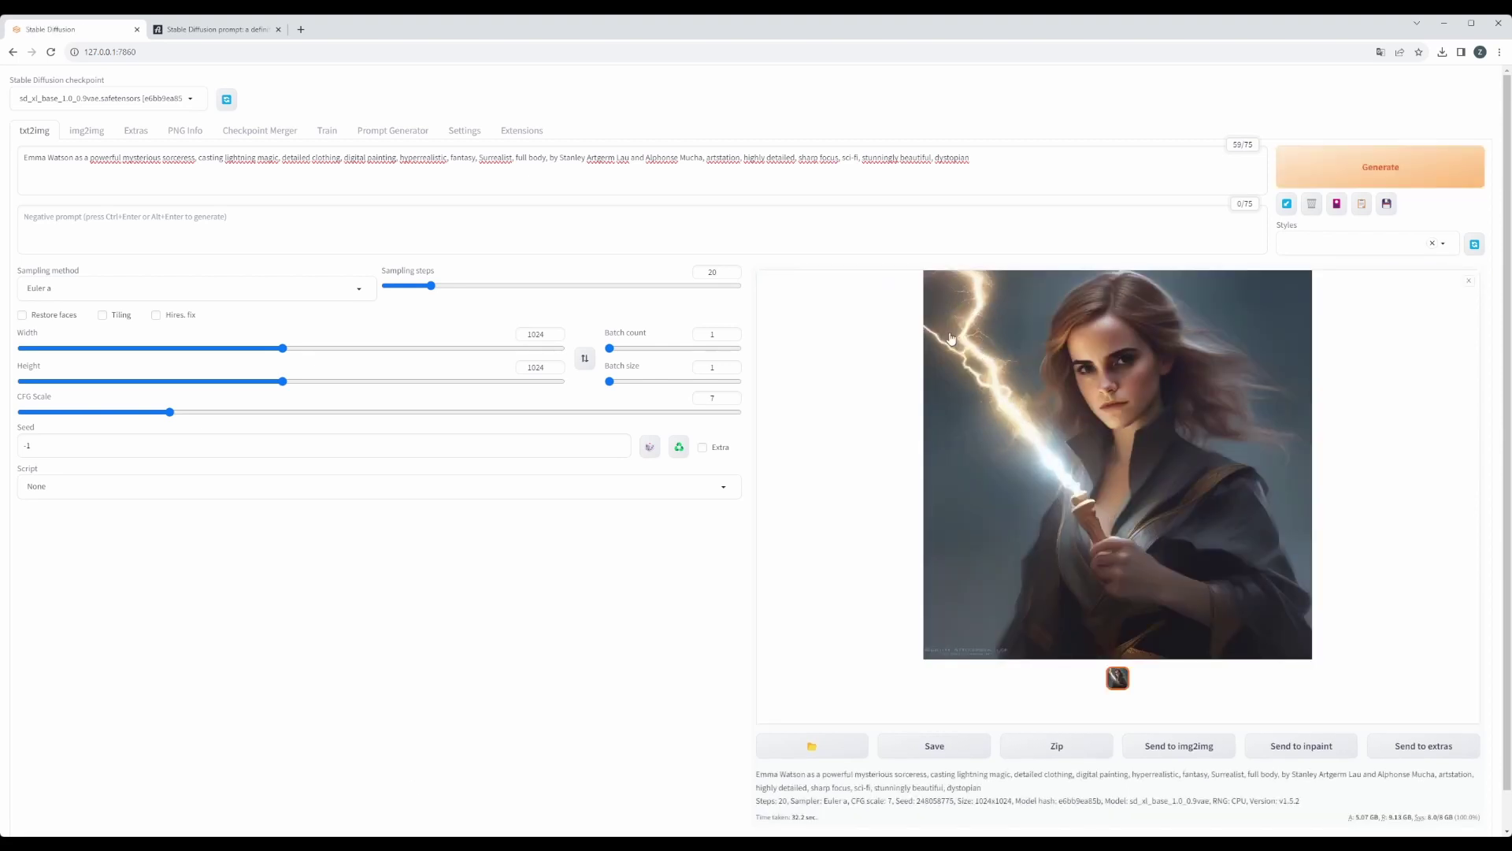
Step: View the sci-fi portrait full size, then copy the guide's prompt adding 'iridescent gold'
left_click(1195, 524)
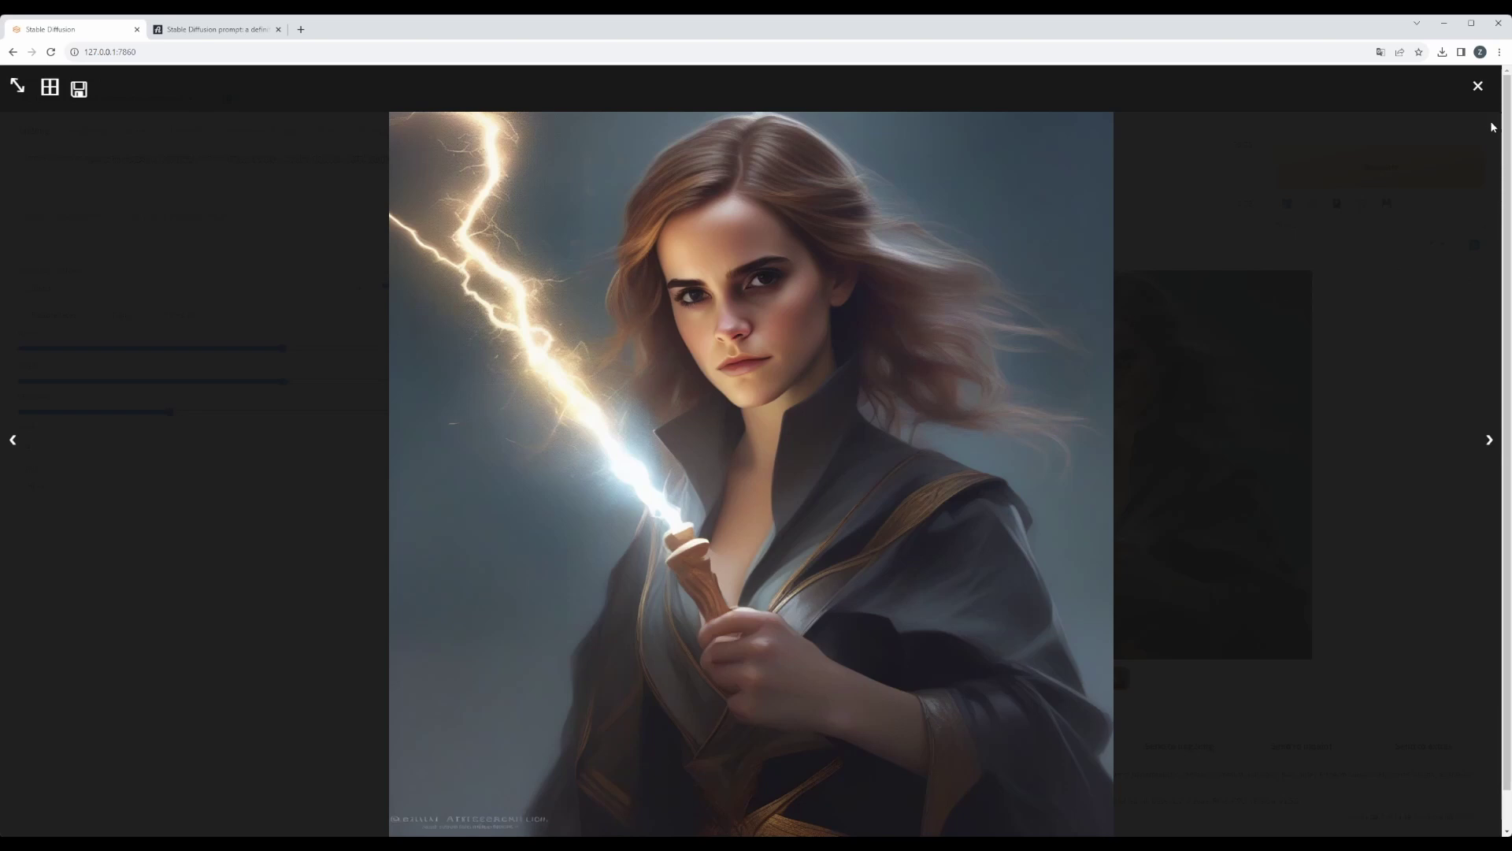
left_click(1477, 86)
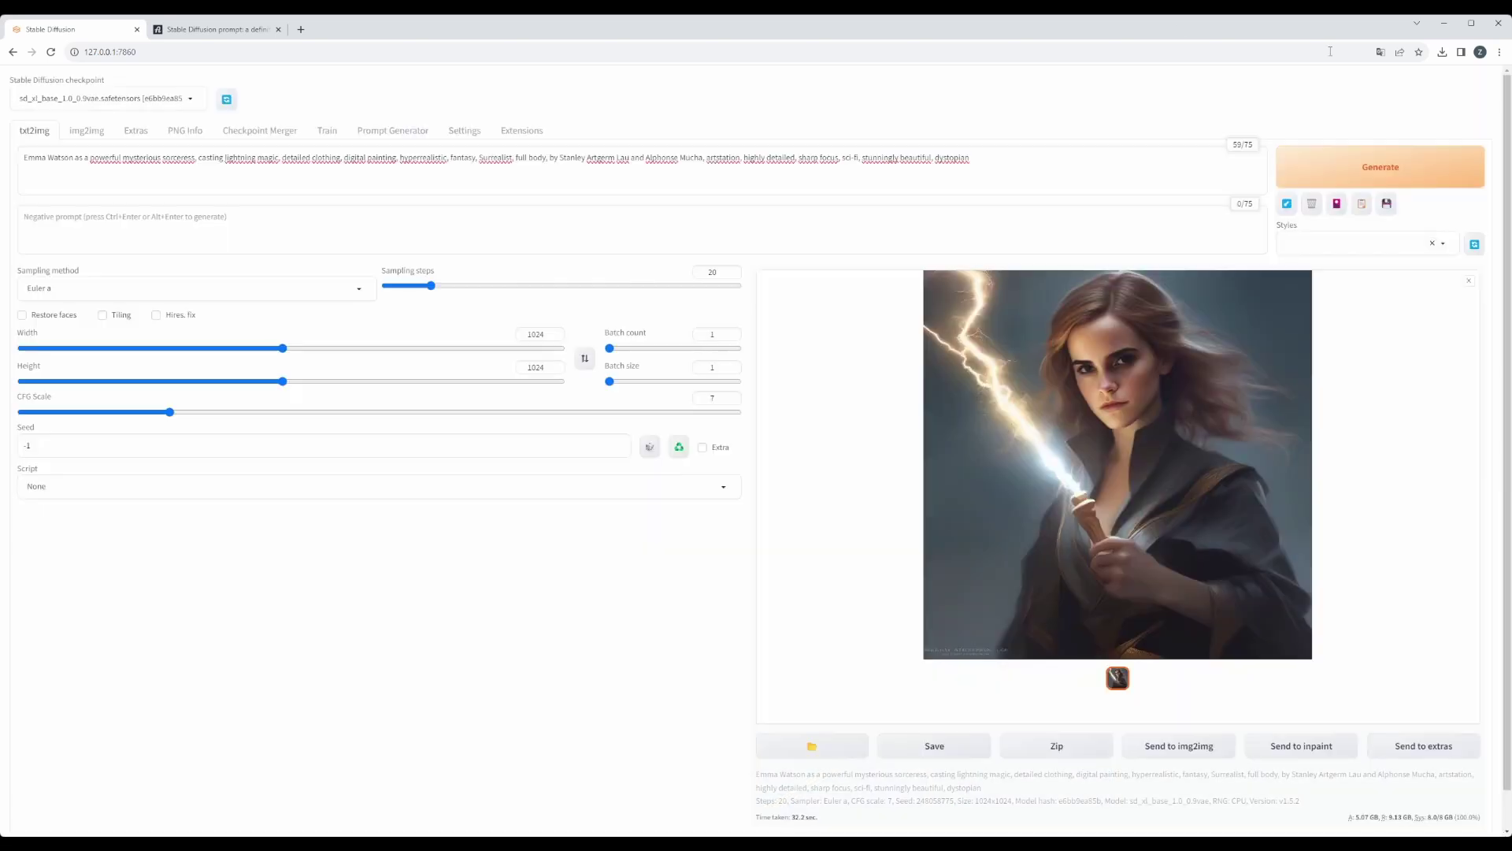
left_click(268, 32)
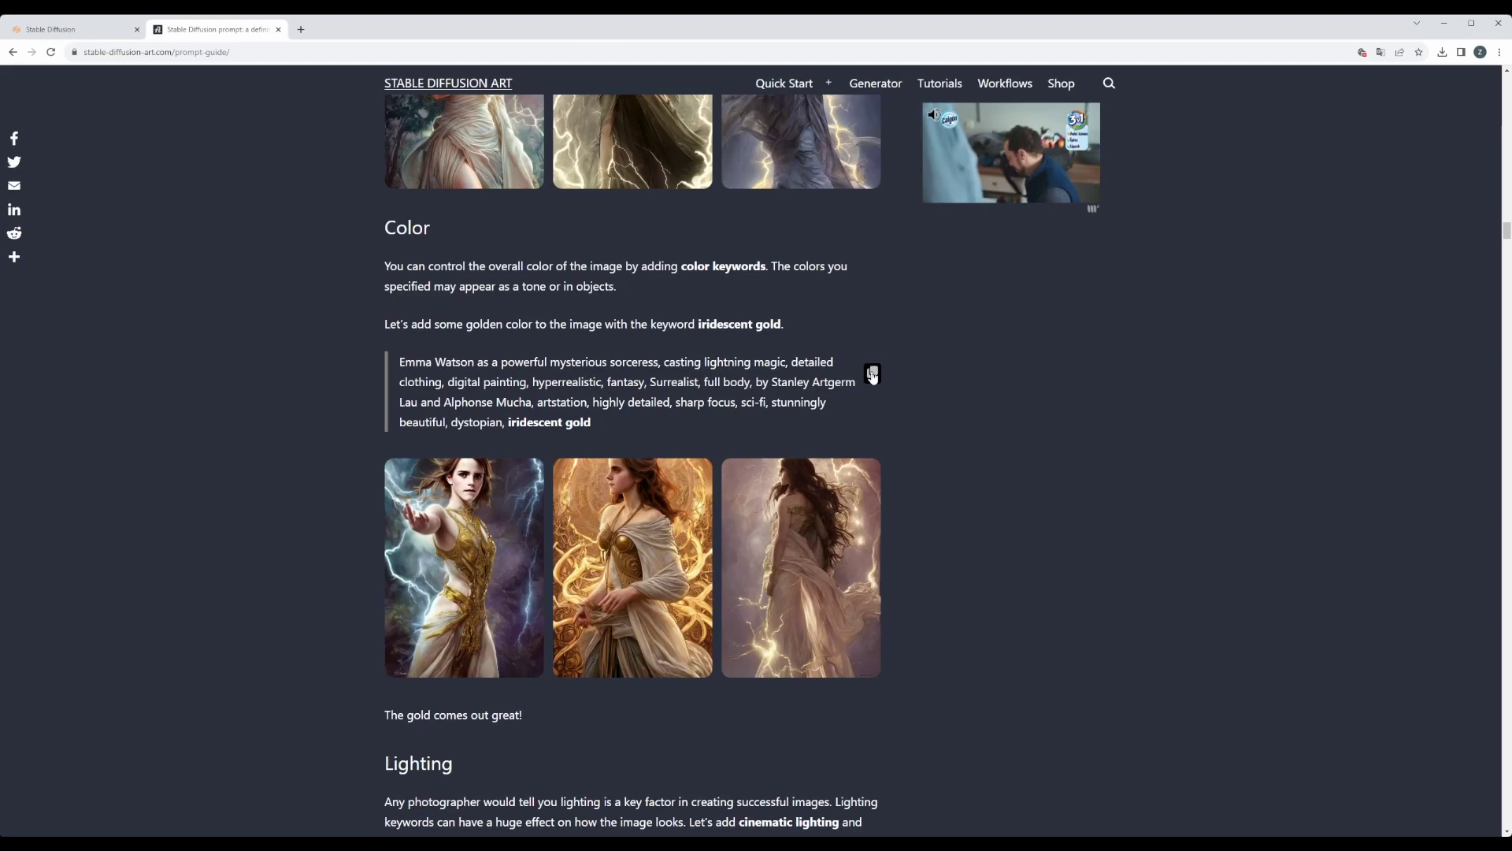
left_click(872, 373)
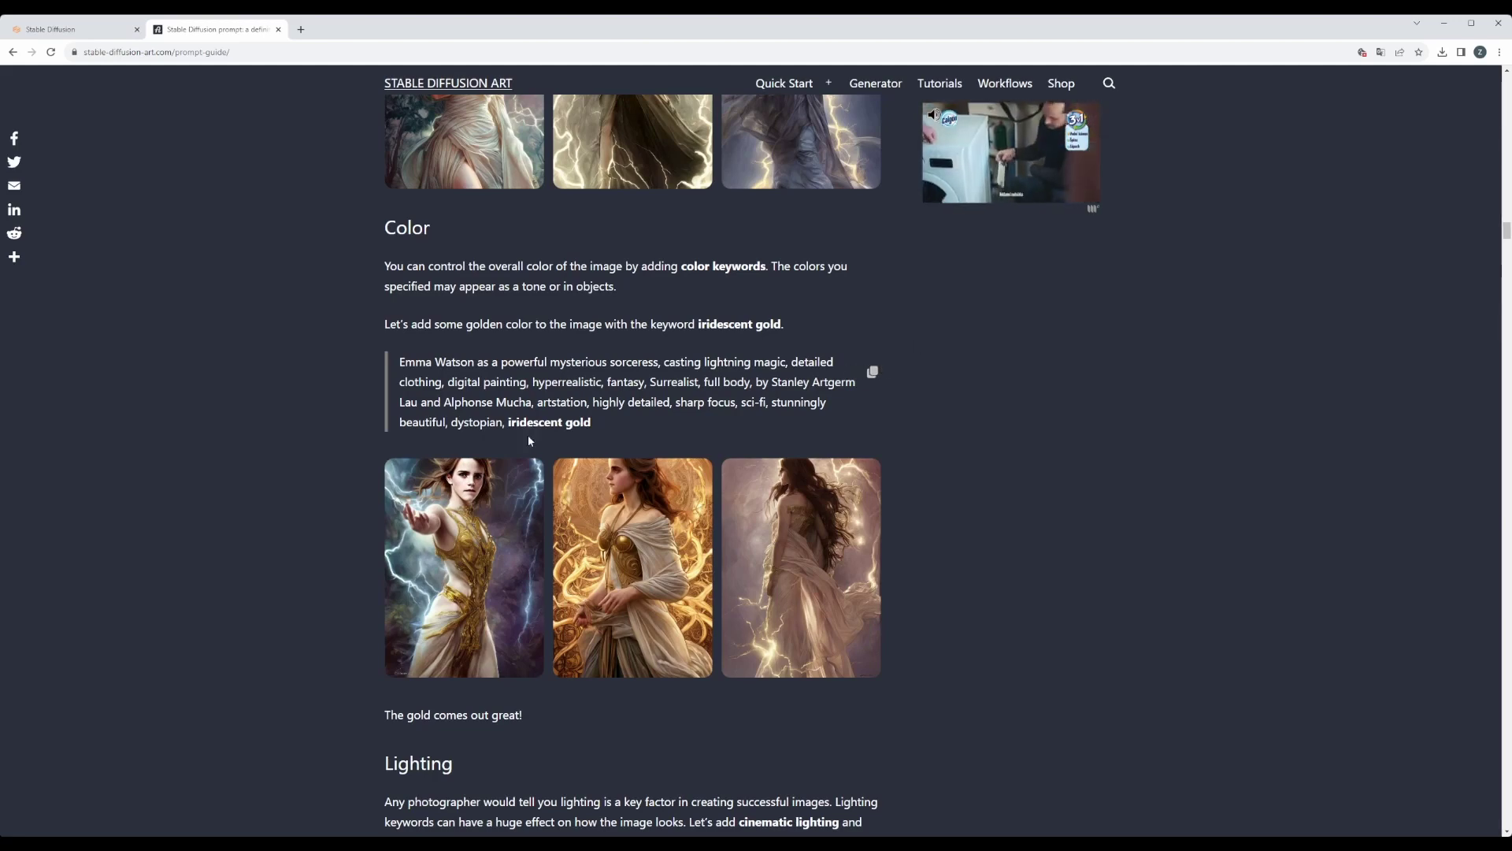
Step: Paste the 'iridescent gold' prompt into the WebUI and start generating
left_click(75, 29)
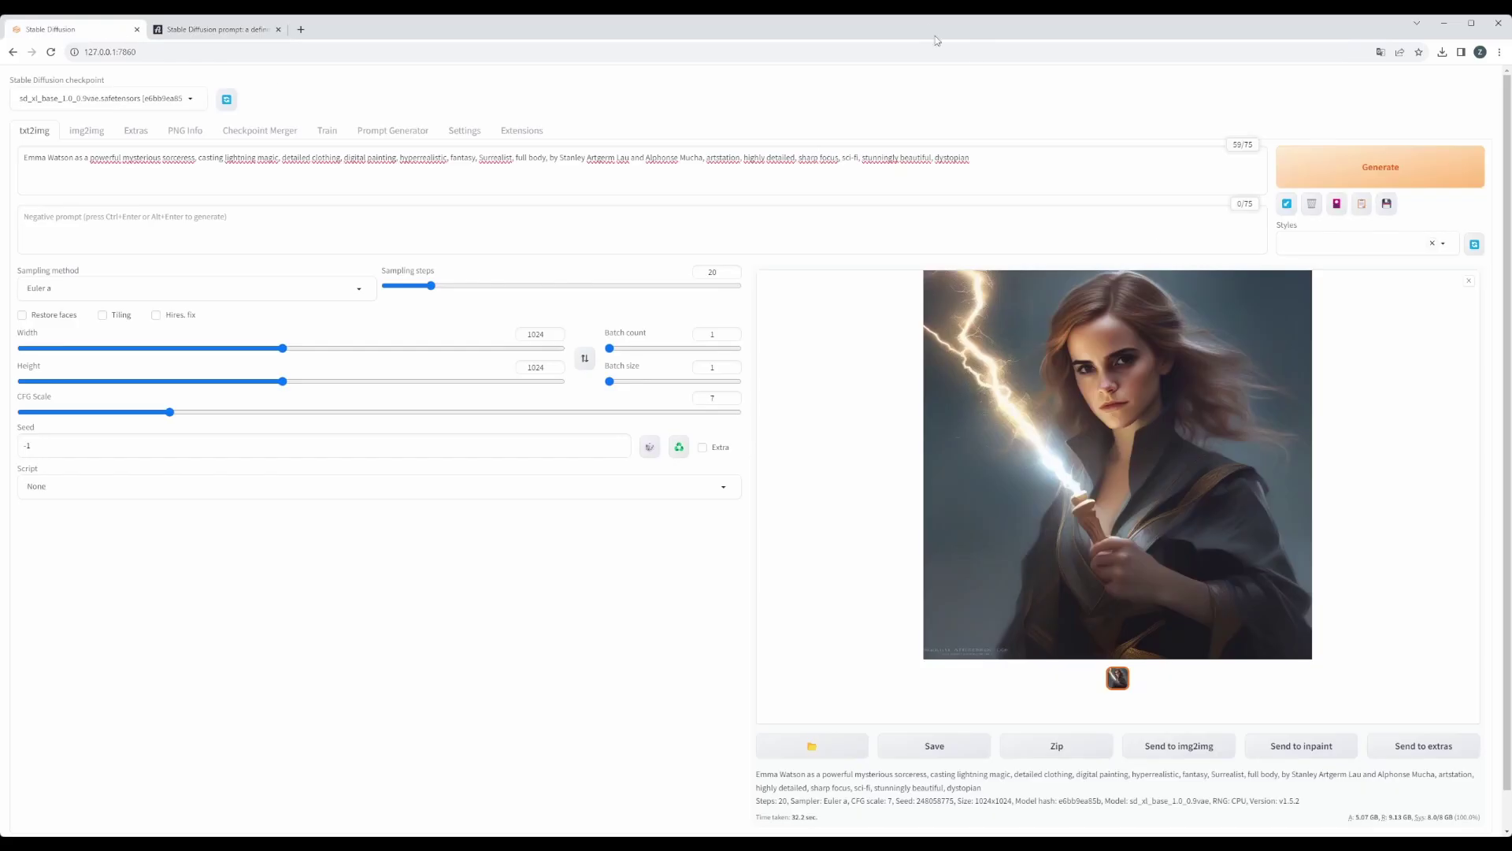
left_click(993, 156)
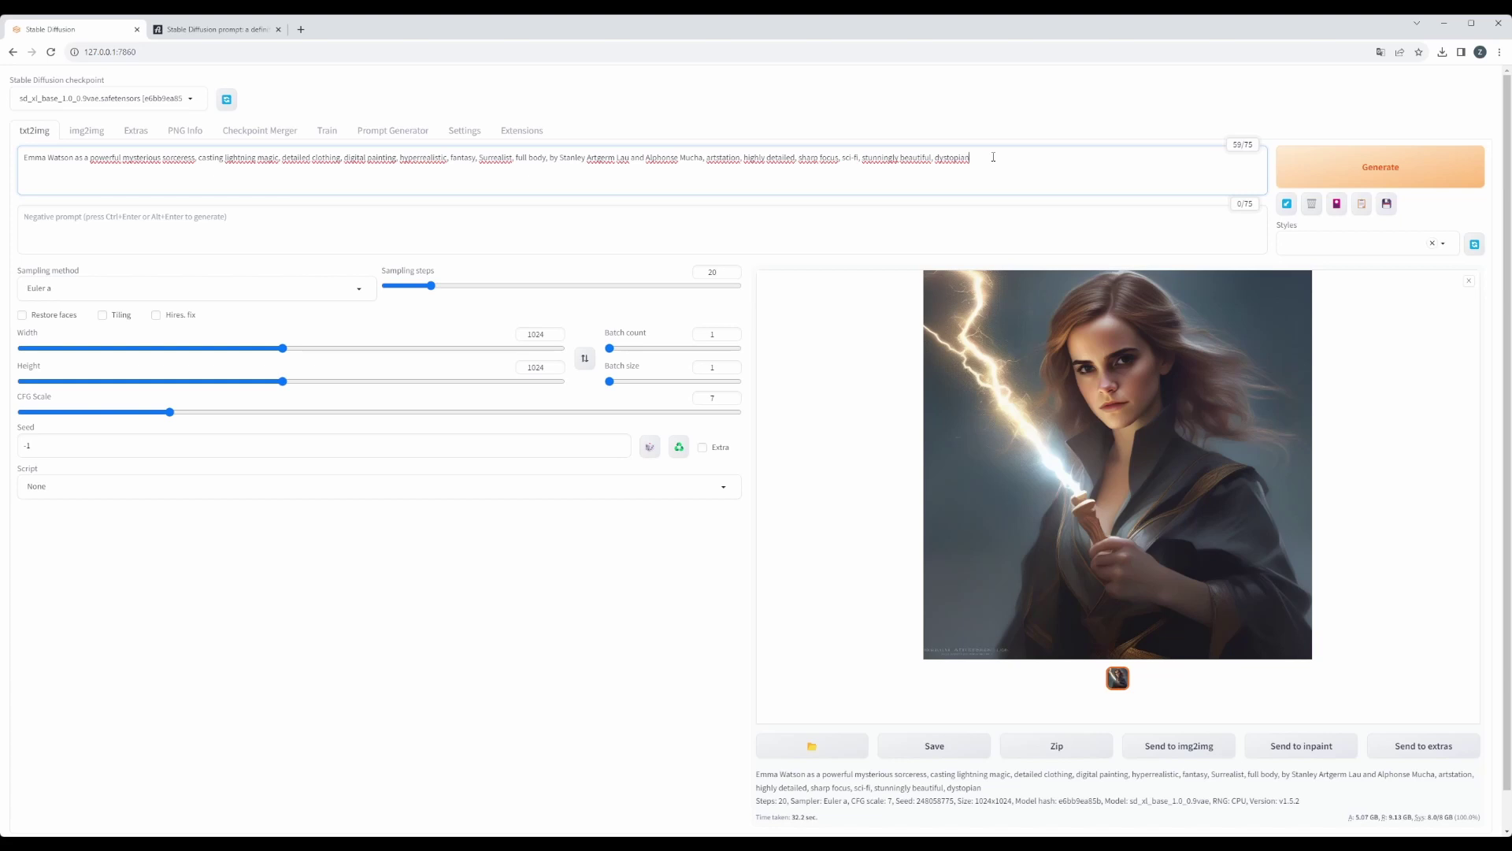
key("ctrl+a")
key("ctrl+v")
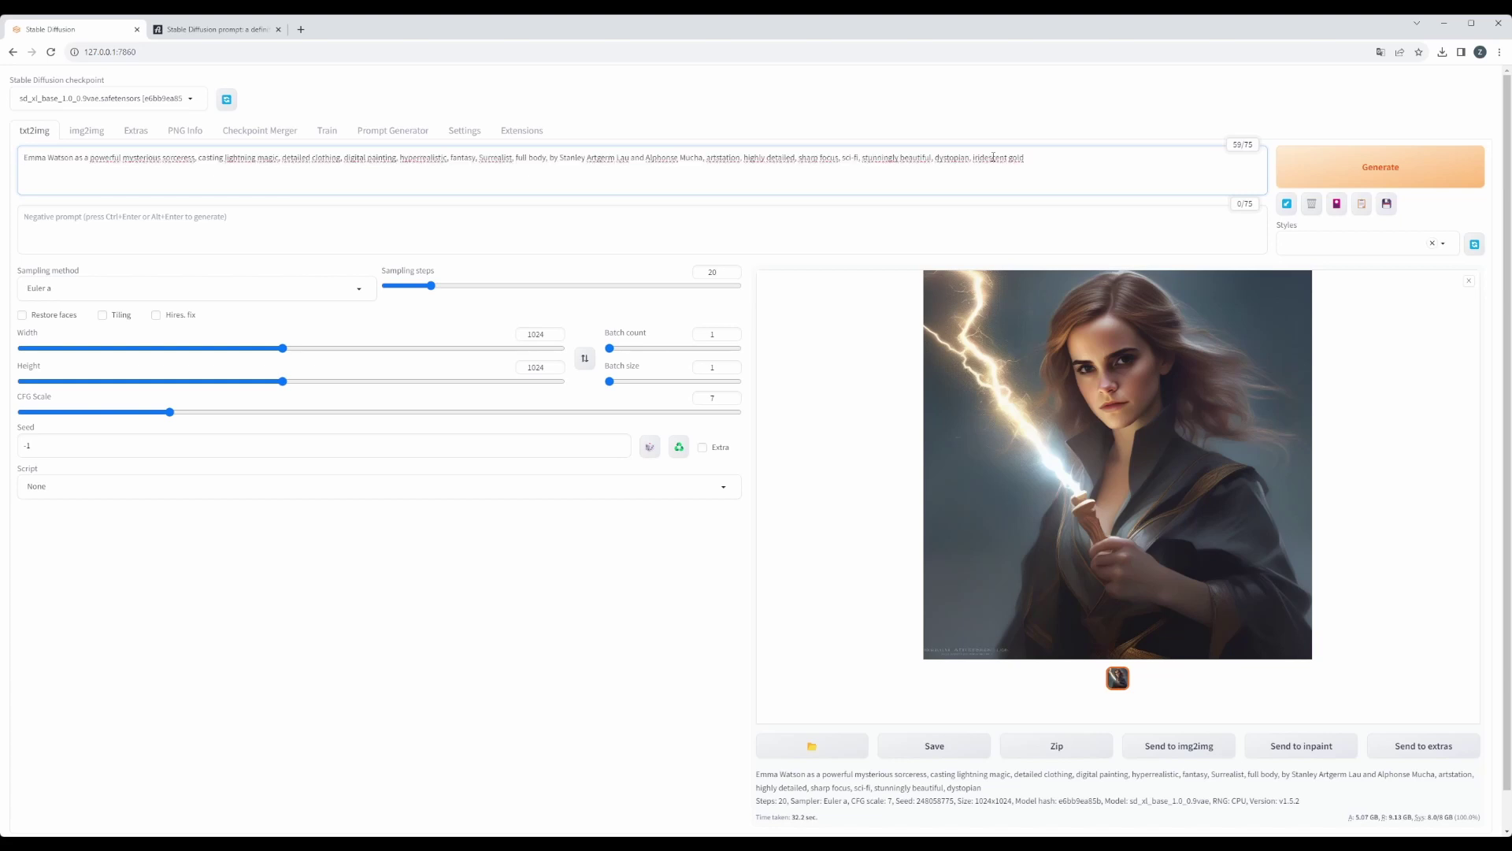
key("ctrl+Return")
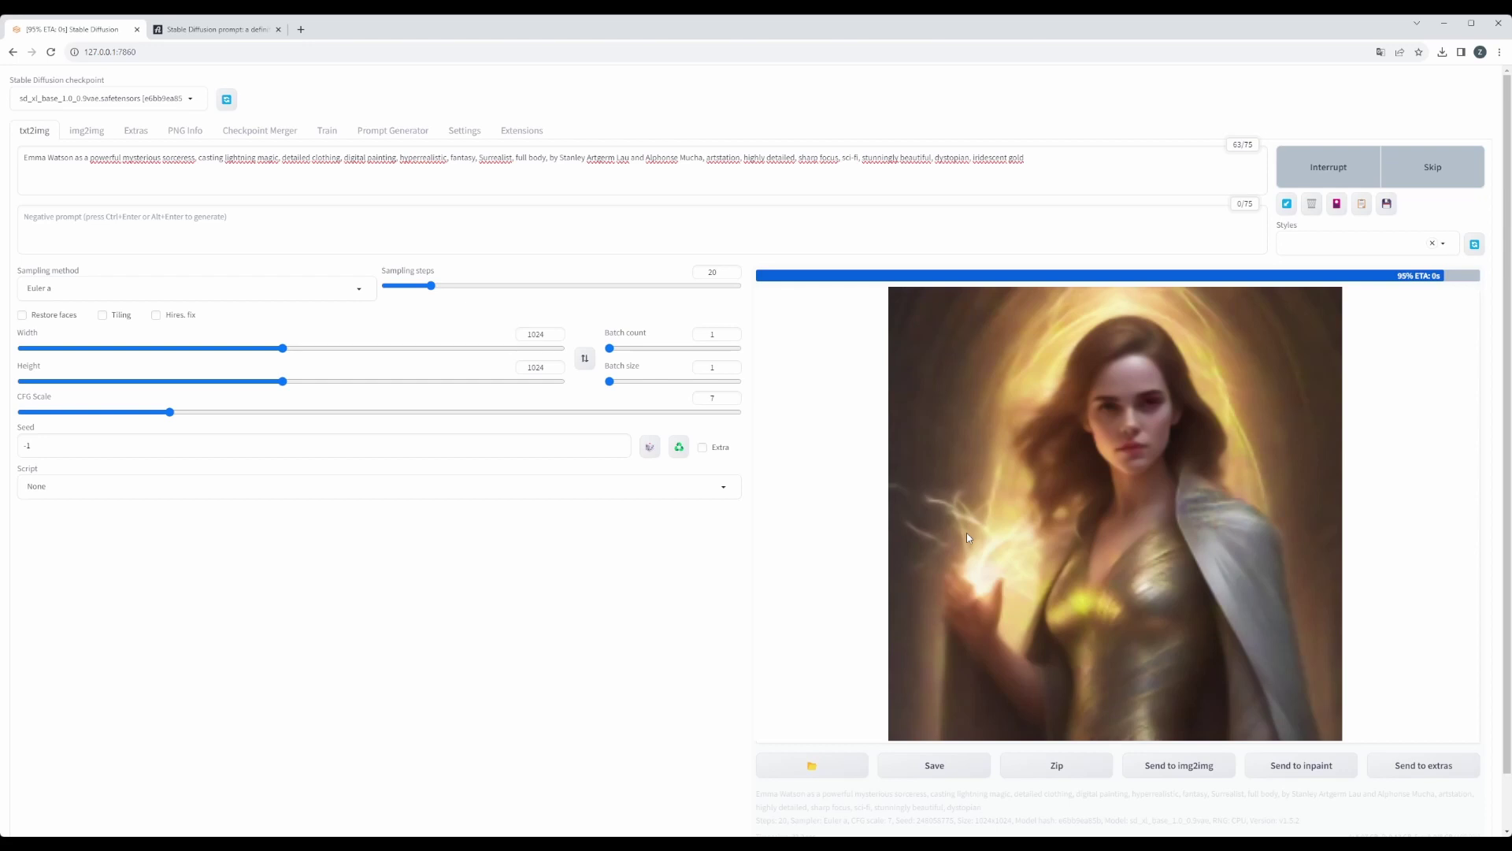
left_click(211, 26)
scroll(337, 243, "down", 2)
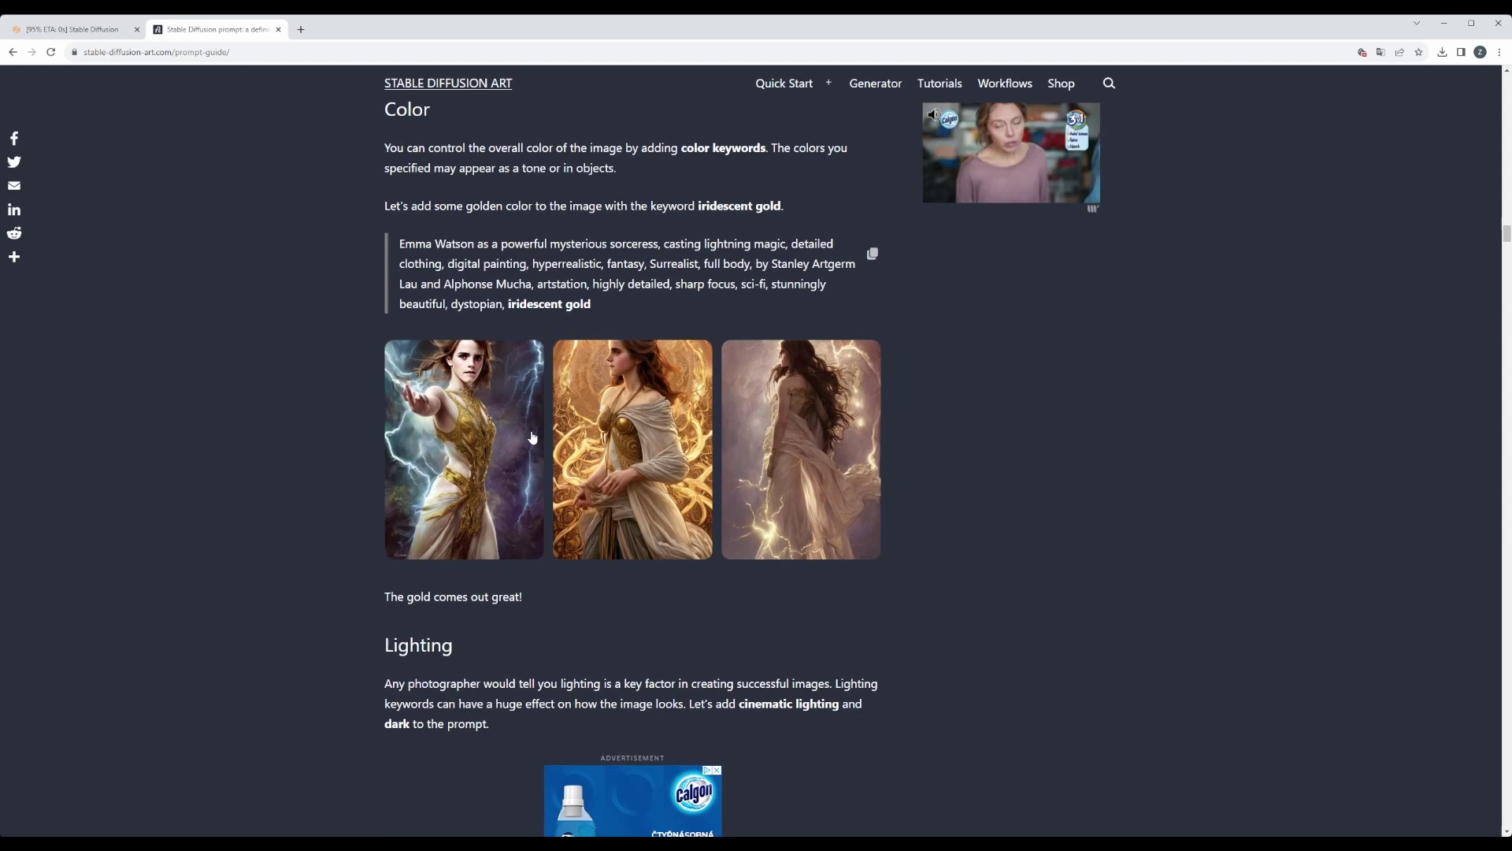
left_click(592, 445)
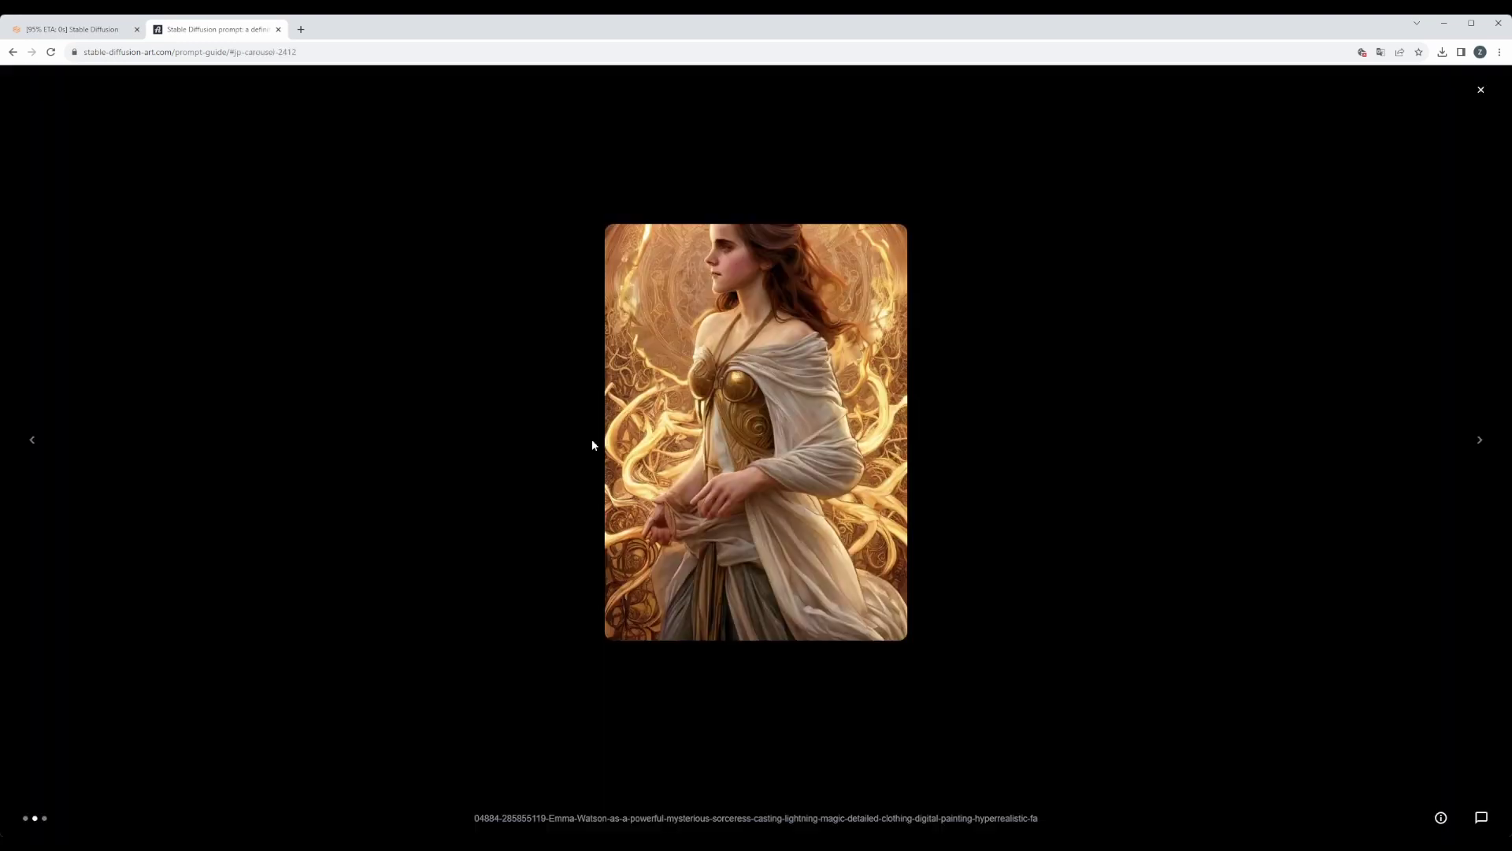
left_click(1481, 90)
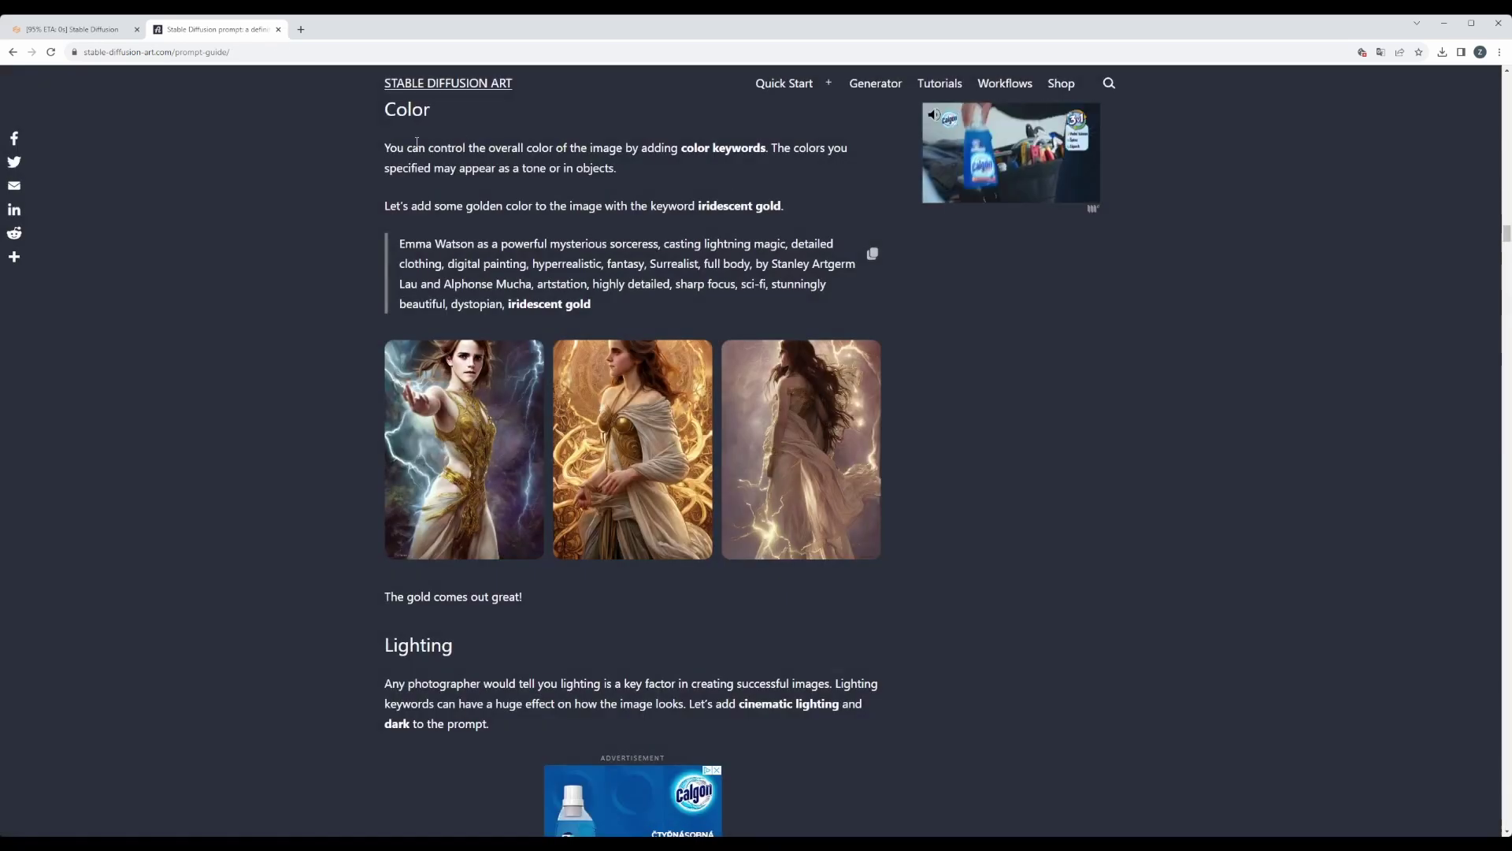
left_click(64, 34)
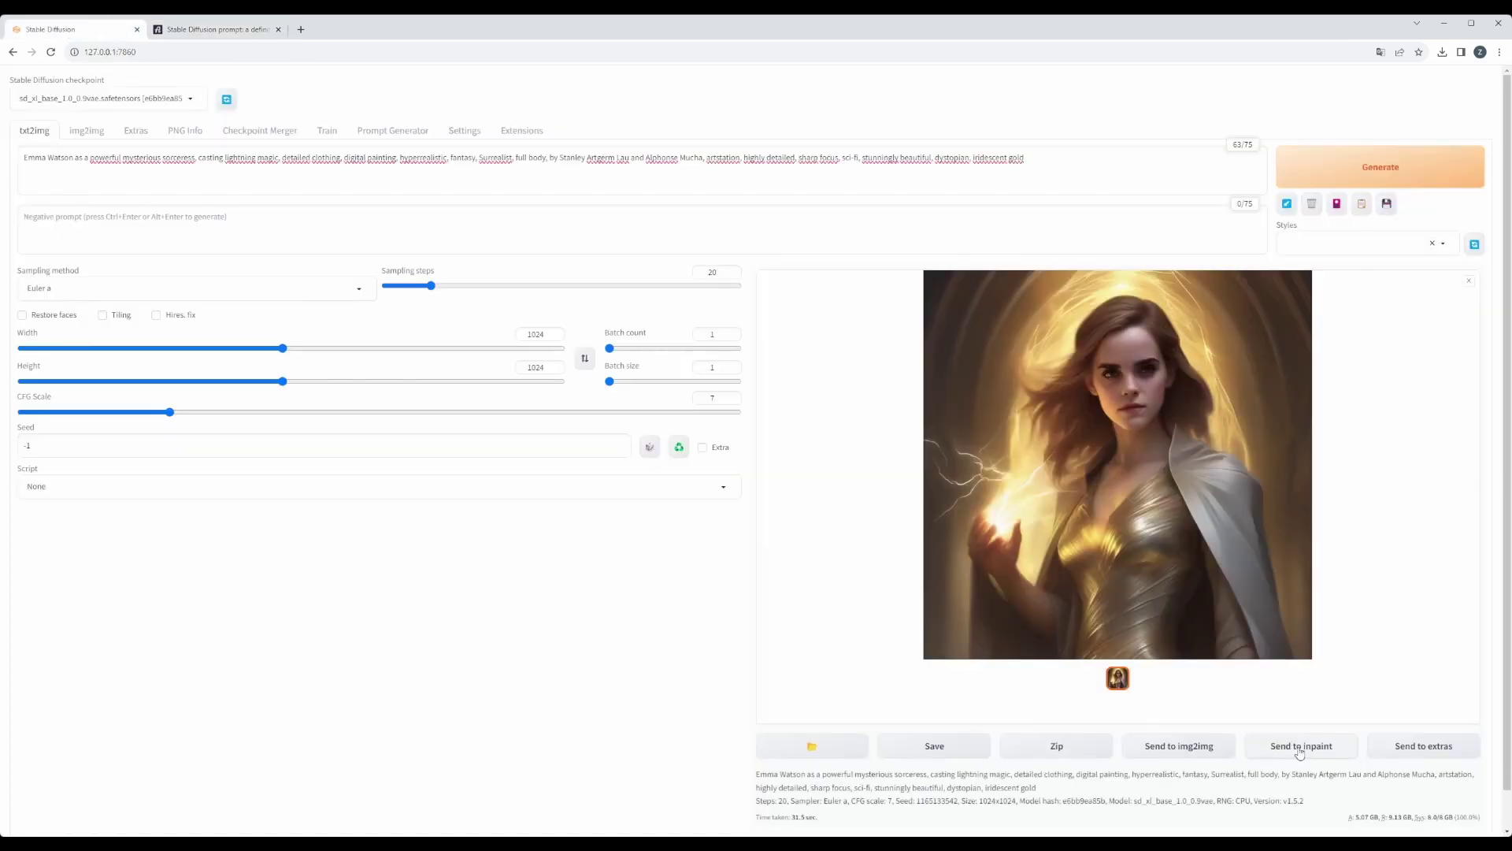
left_click(1121, 476)
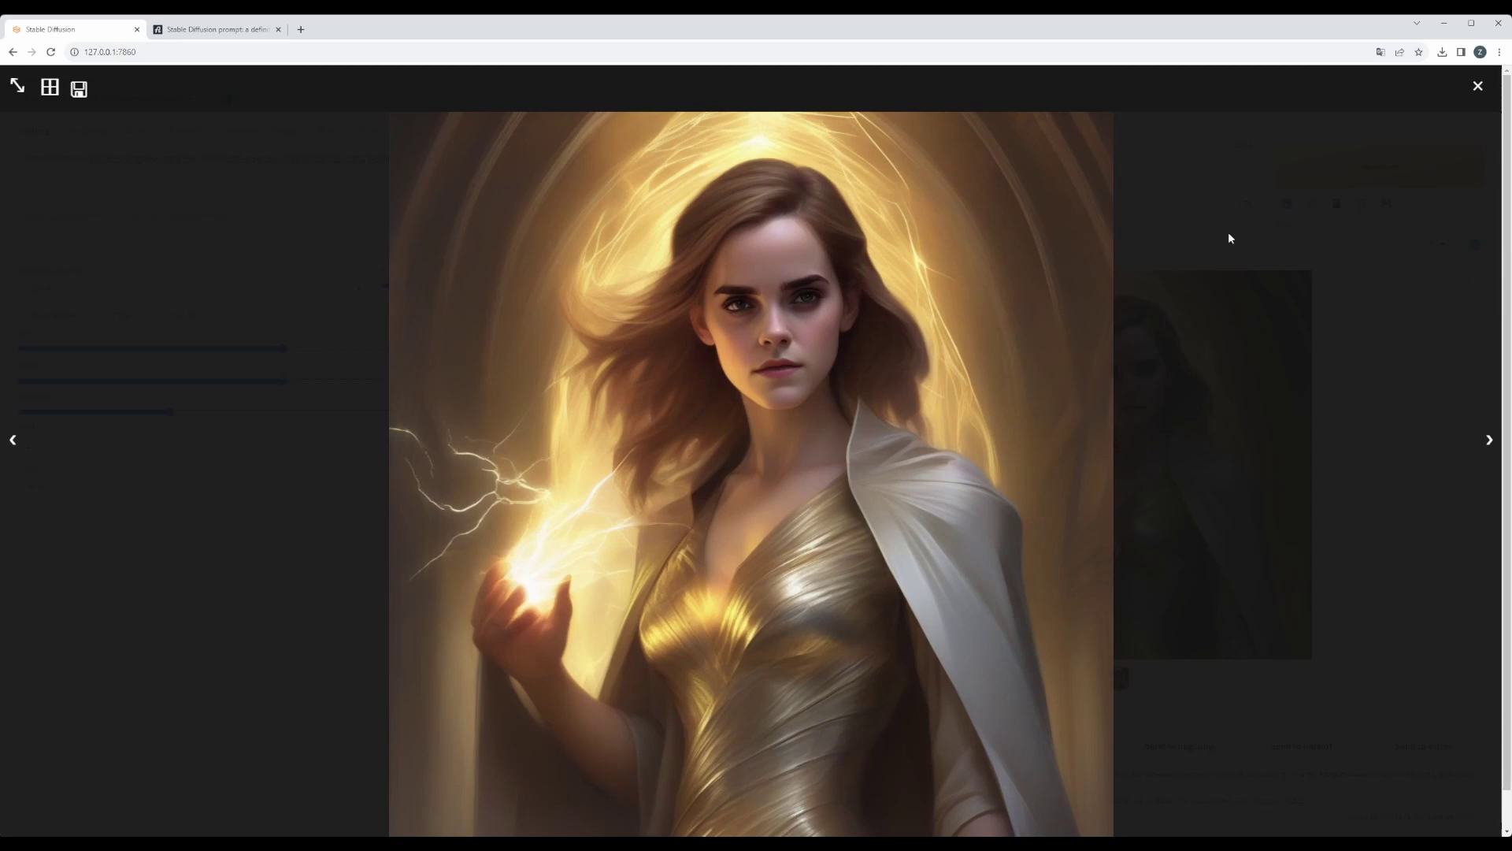
left_click(1478, 85)
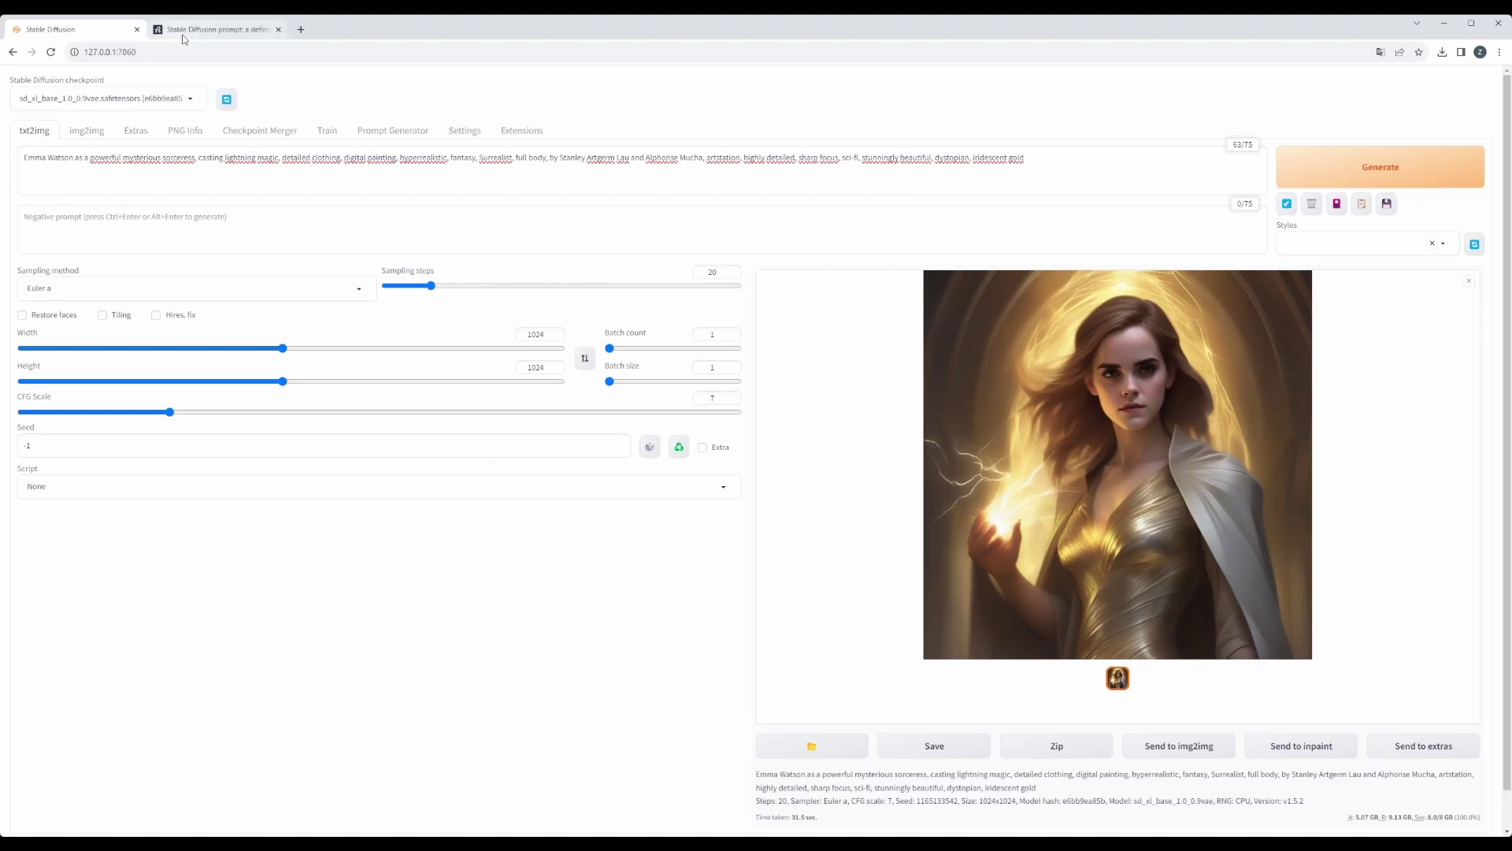
Step: Copy the guide's example sorceress prompt that ends in 'cinematic lighting, dark'
left_click(208, 29)
scroll(622, 485, "down", 5)
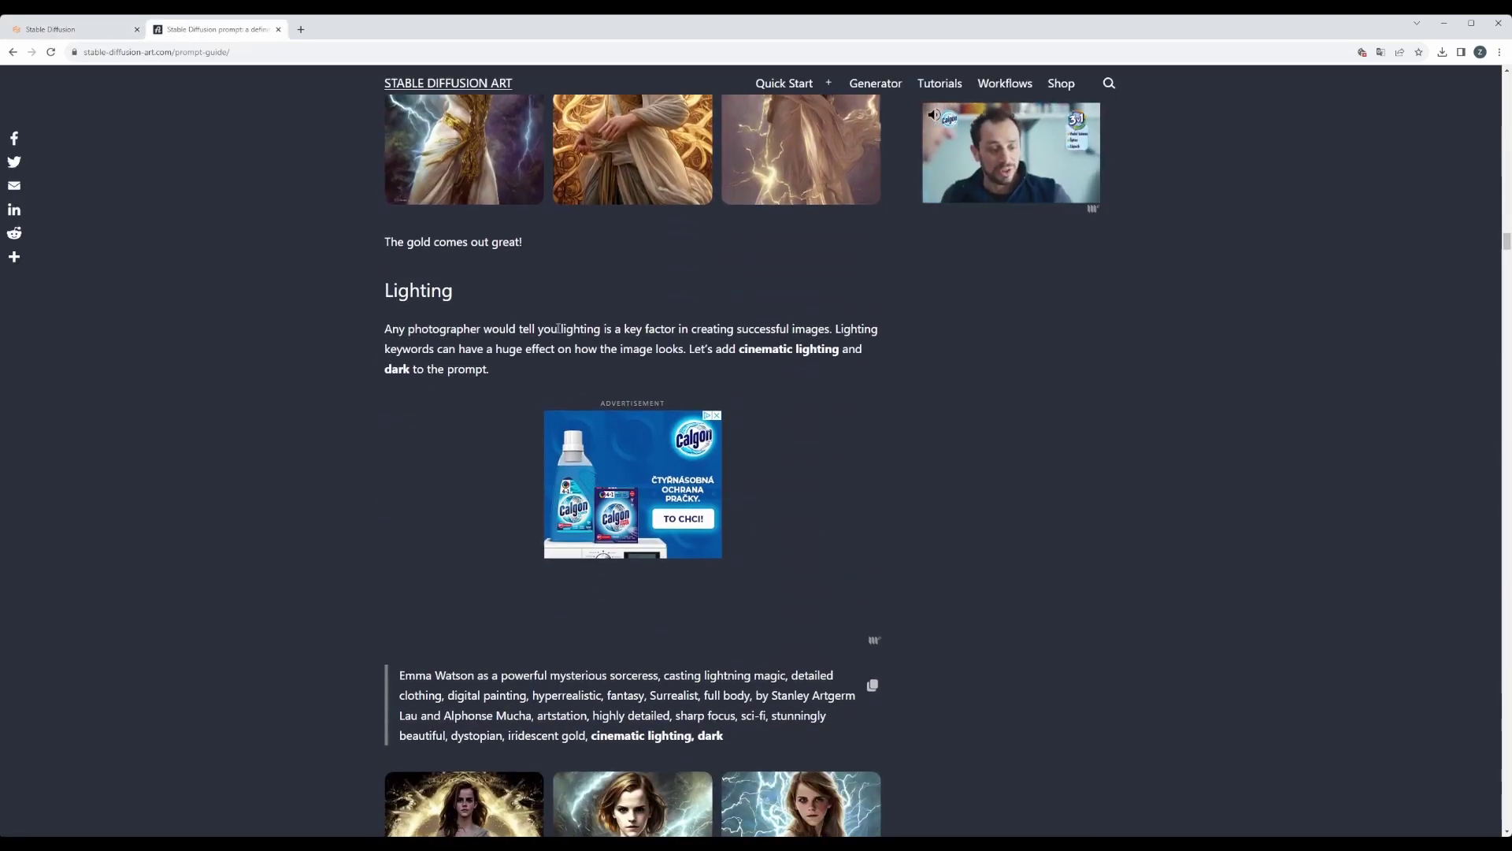
scroll(622, 485, "down", 1)
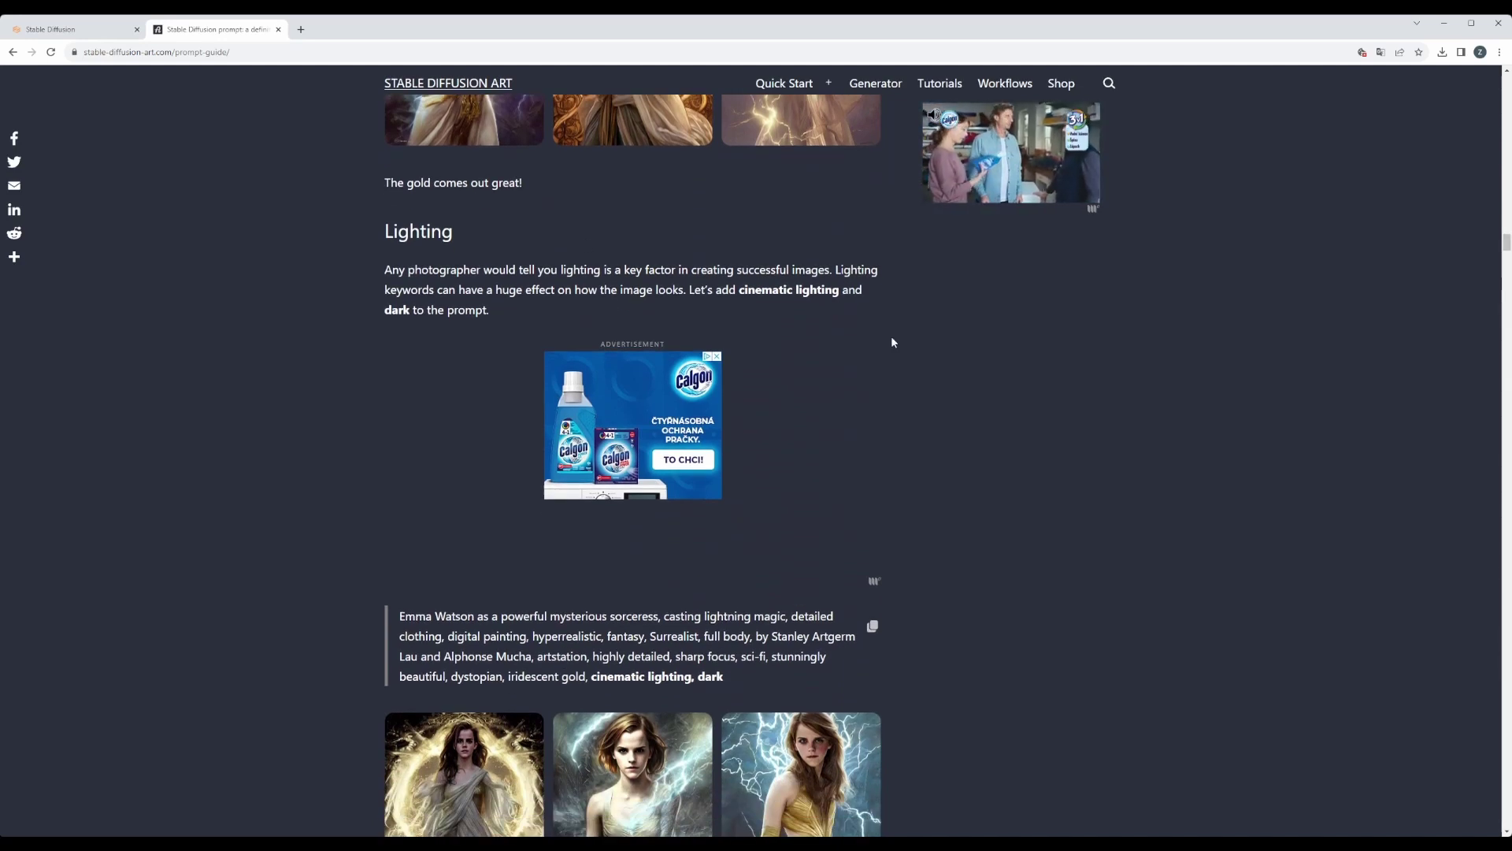
scroll(853, 365, "down", 3)
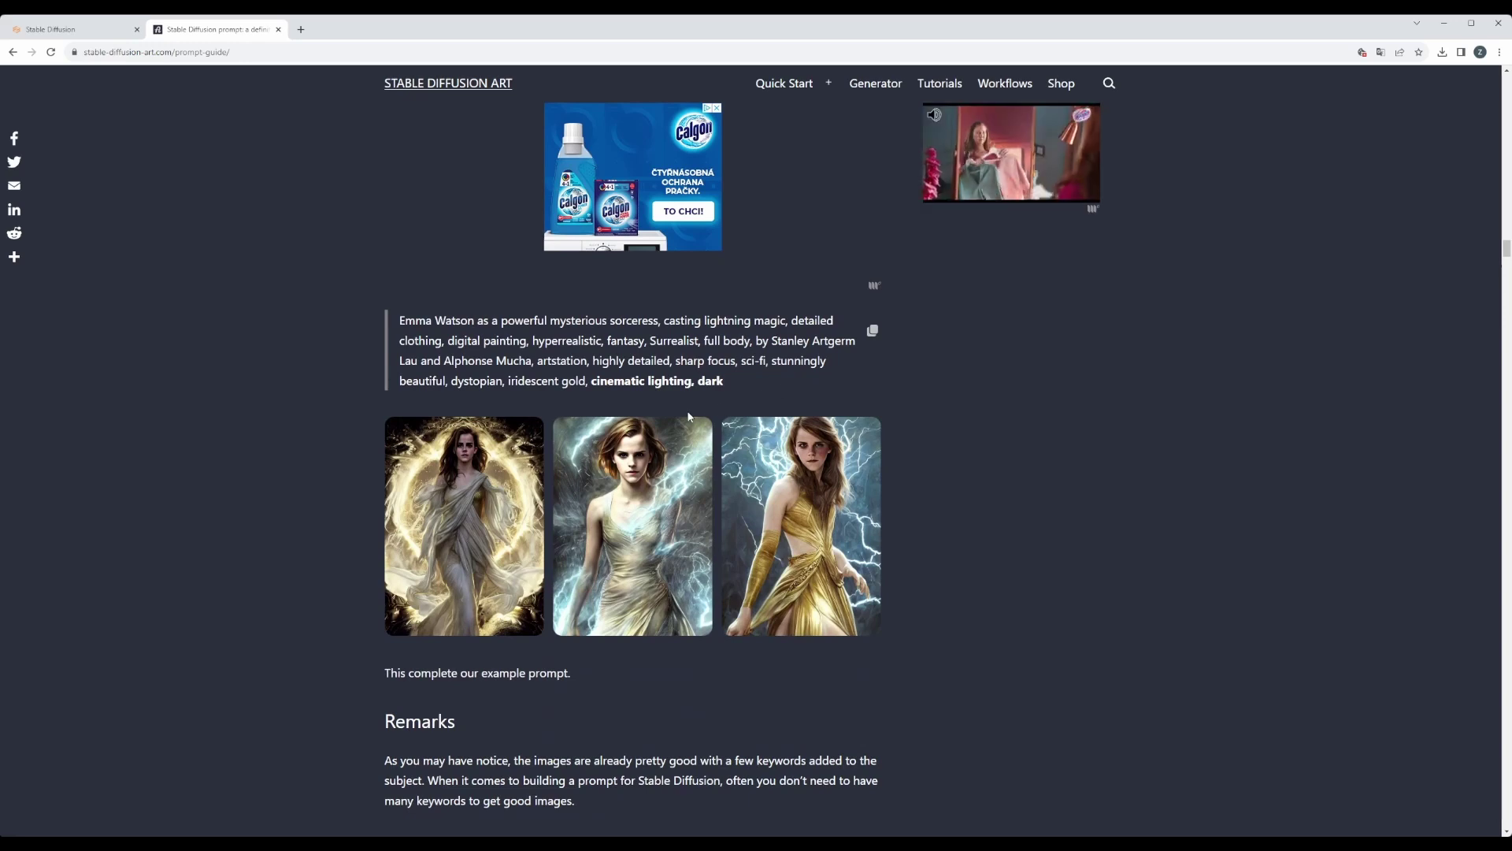
scroll(688, 416, "down", 3)
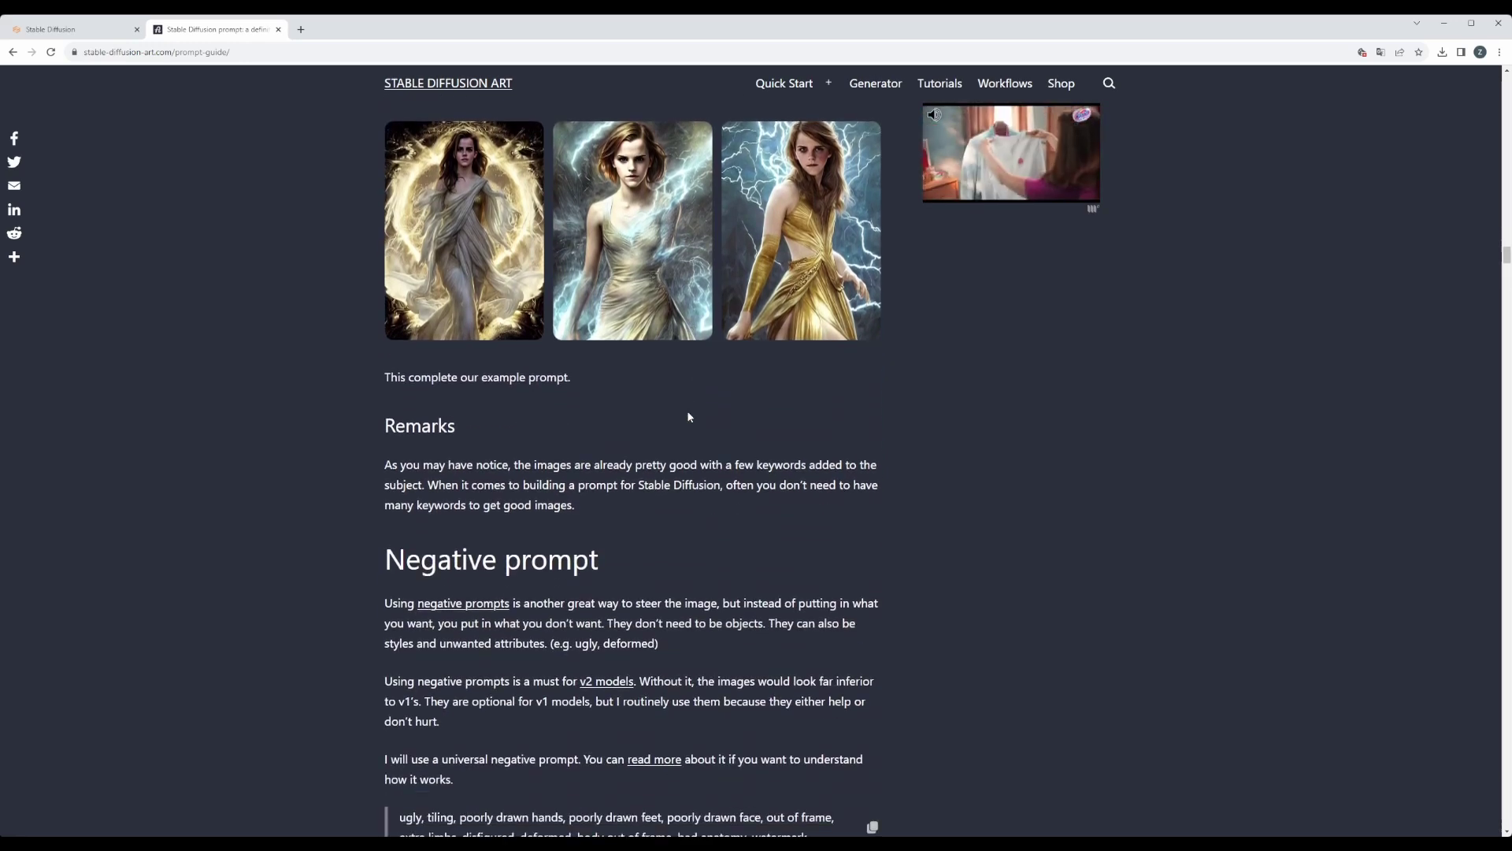
scroll(689, 416, "up", 3)
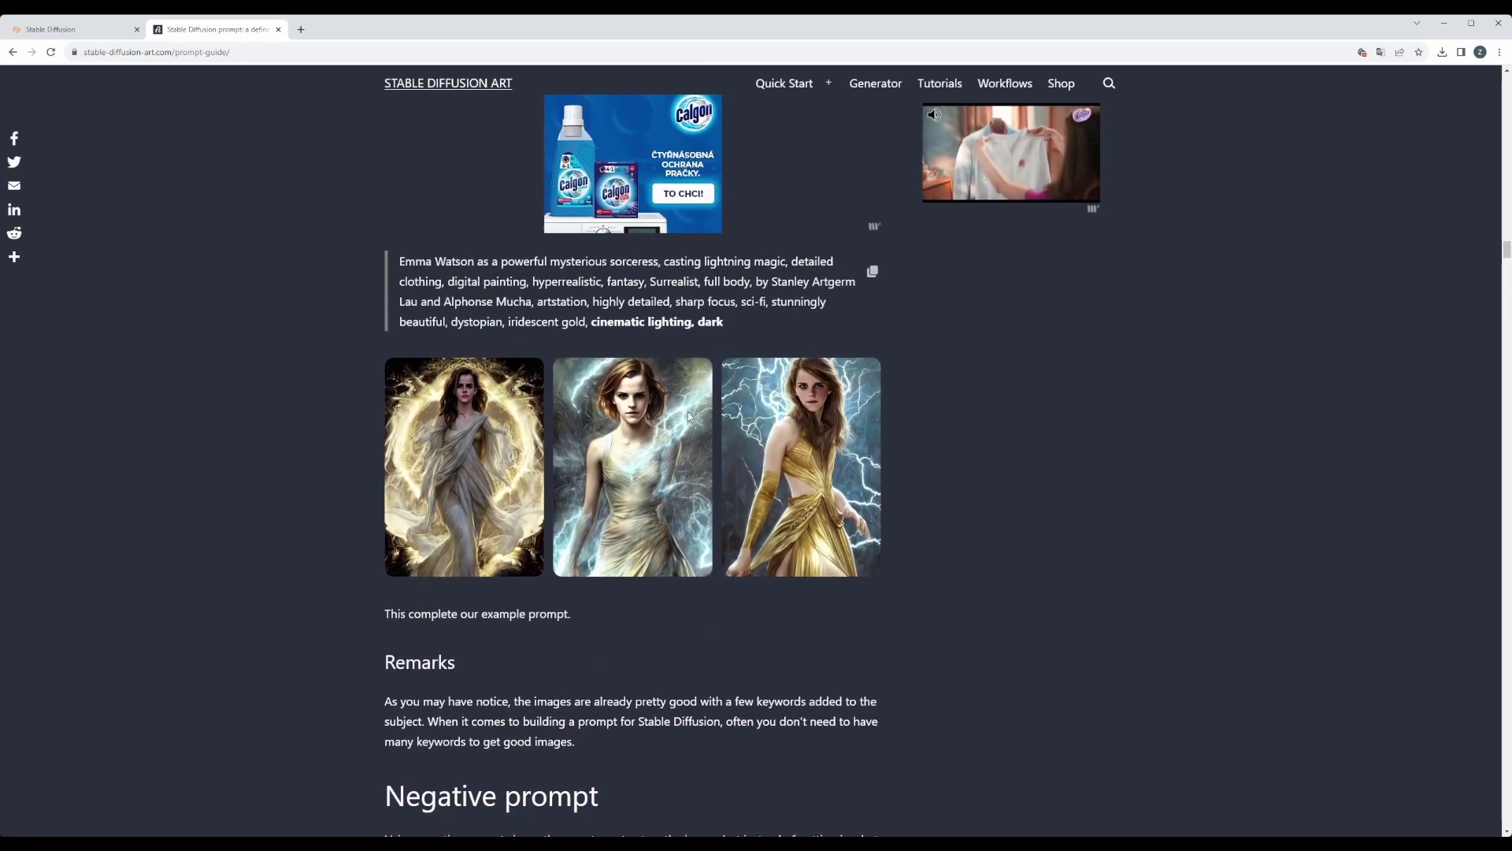
left_click(865, 272)
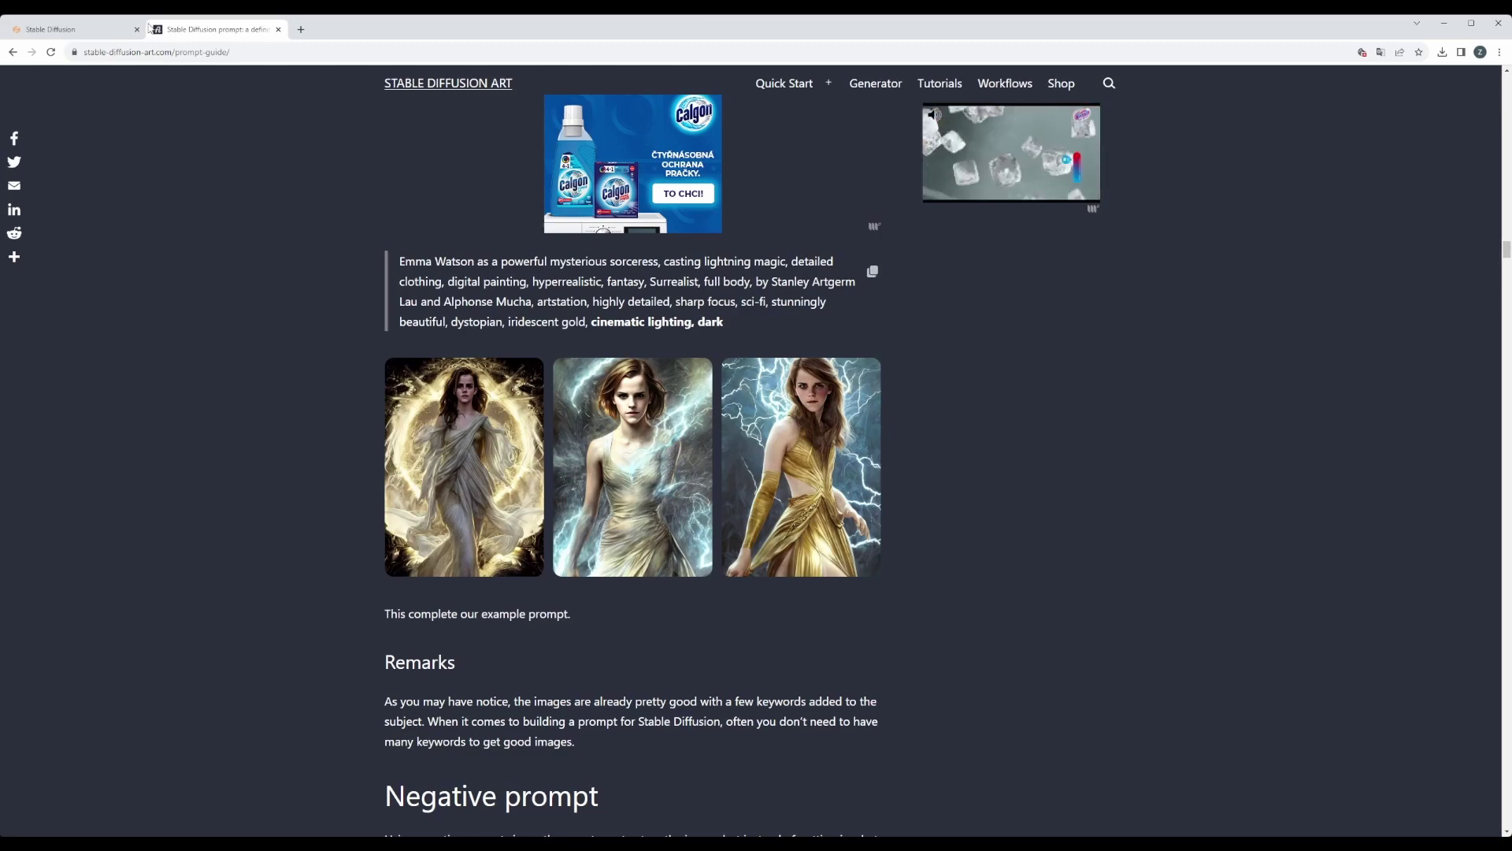
Step: Replace the WebUI positive prompt with the copied prompt and generate an image
left_click(55, 30)
left_click(874, 177)
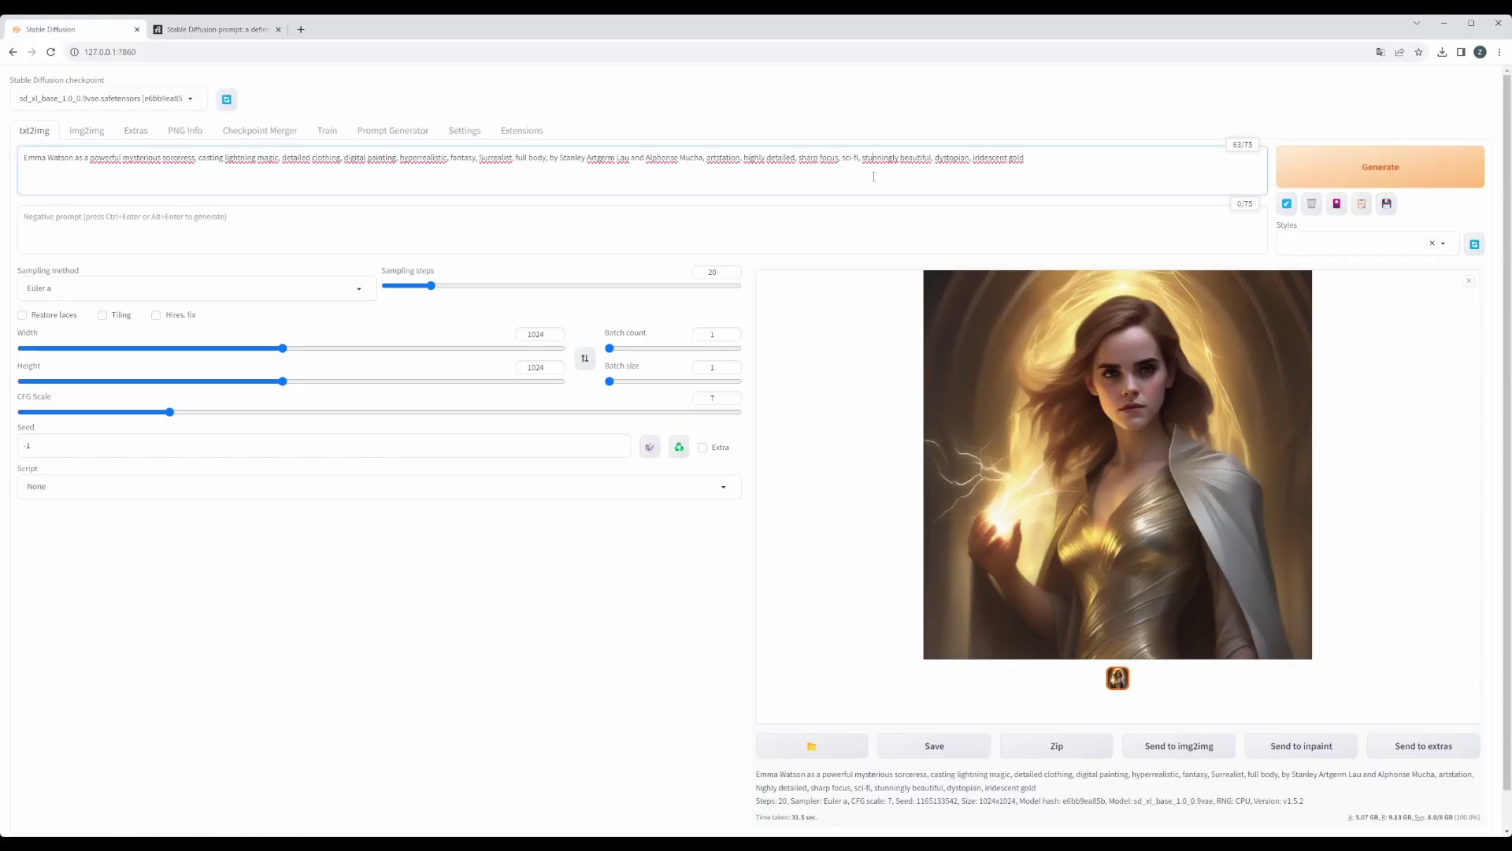
key("ctrl+a")
key("ctrl+v")
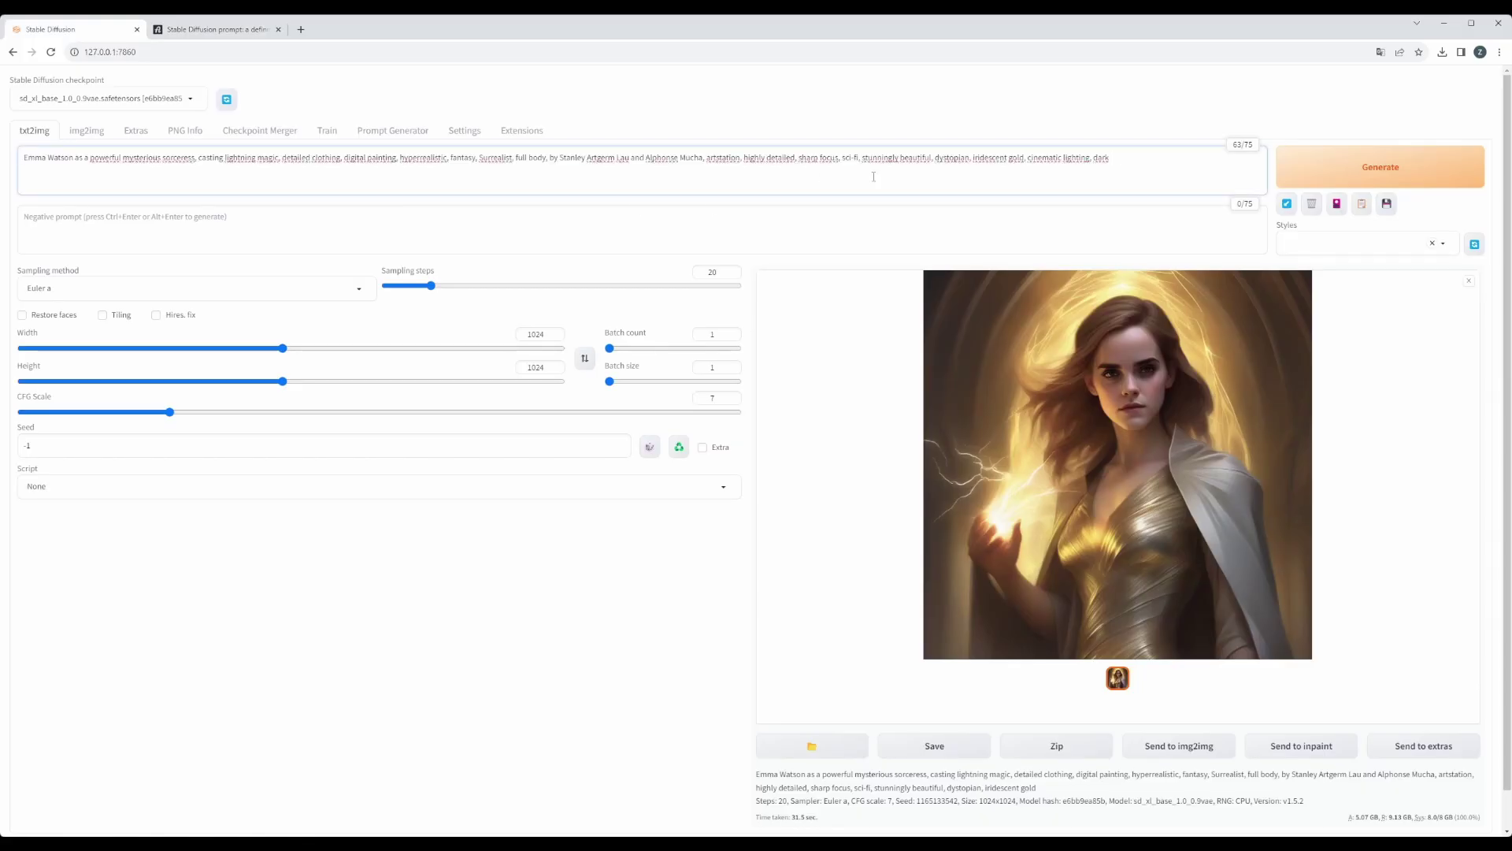
left_click(1284, 162)
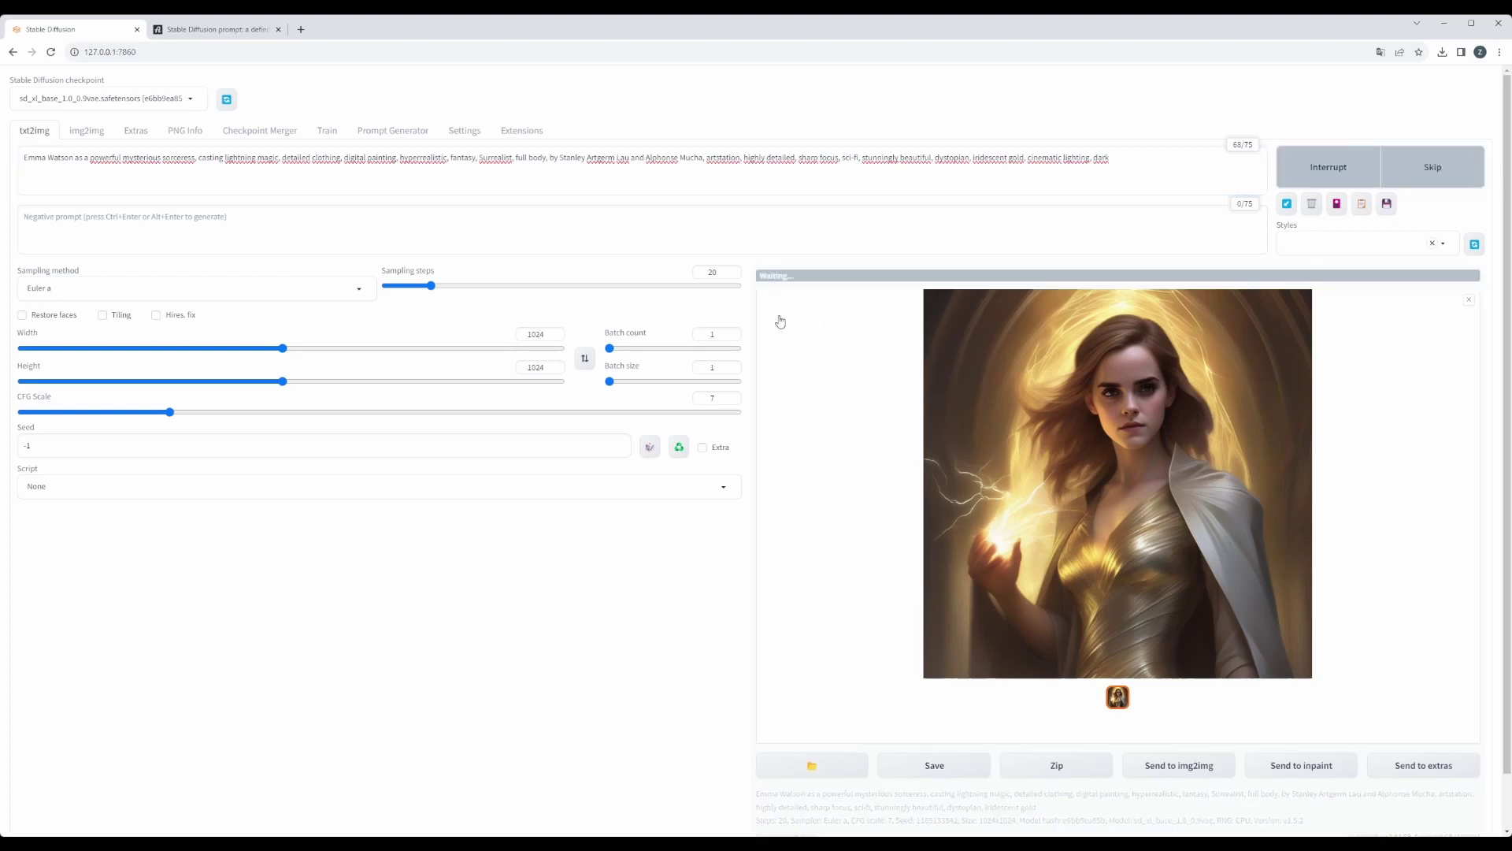
left_click(224, 33)
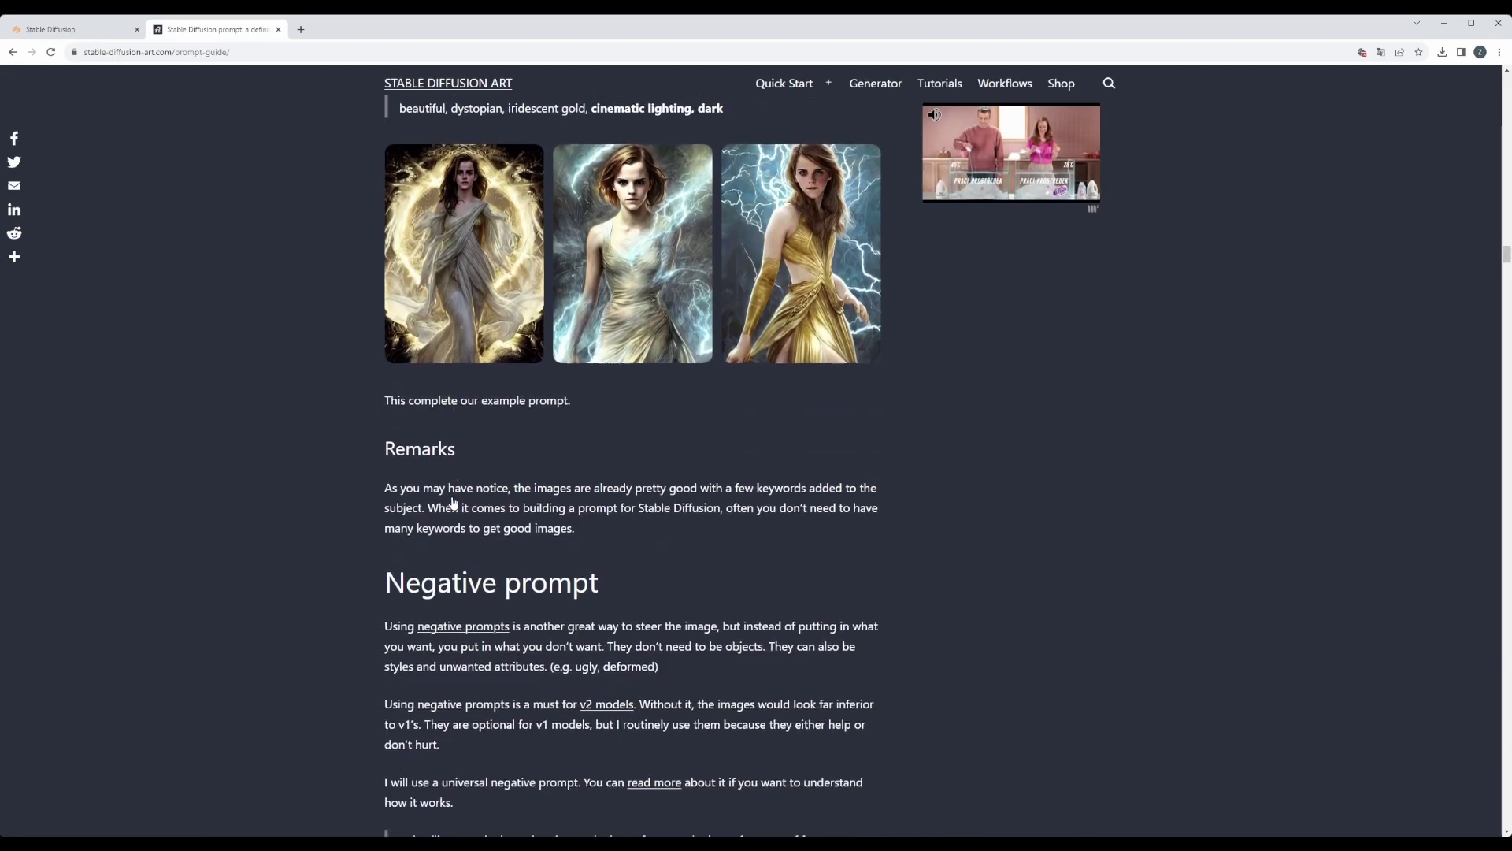
Step: Copy the guide's universal negative prompt, then view the darker-lit lightning sorceress at full size
scroll(453, 502, "down", 3)
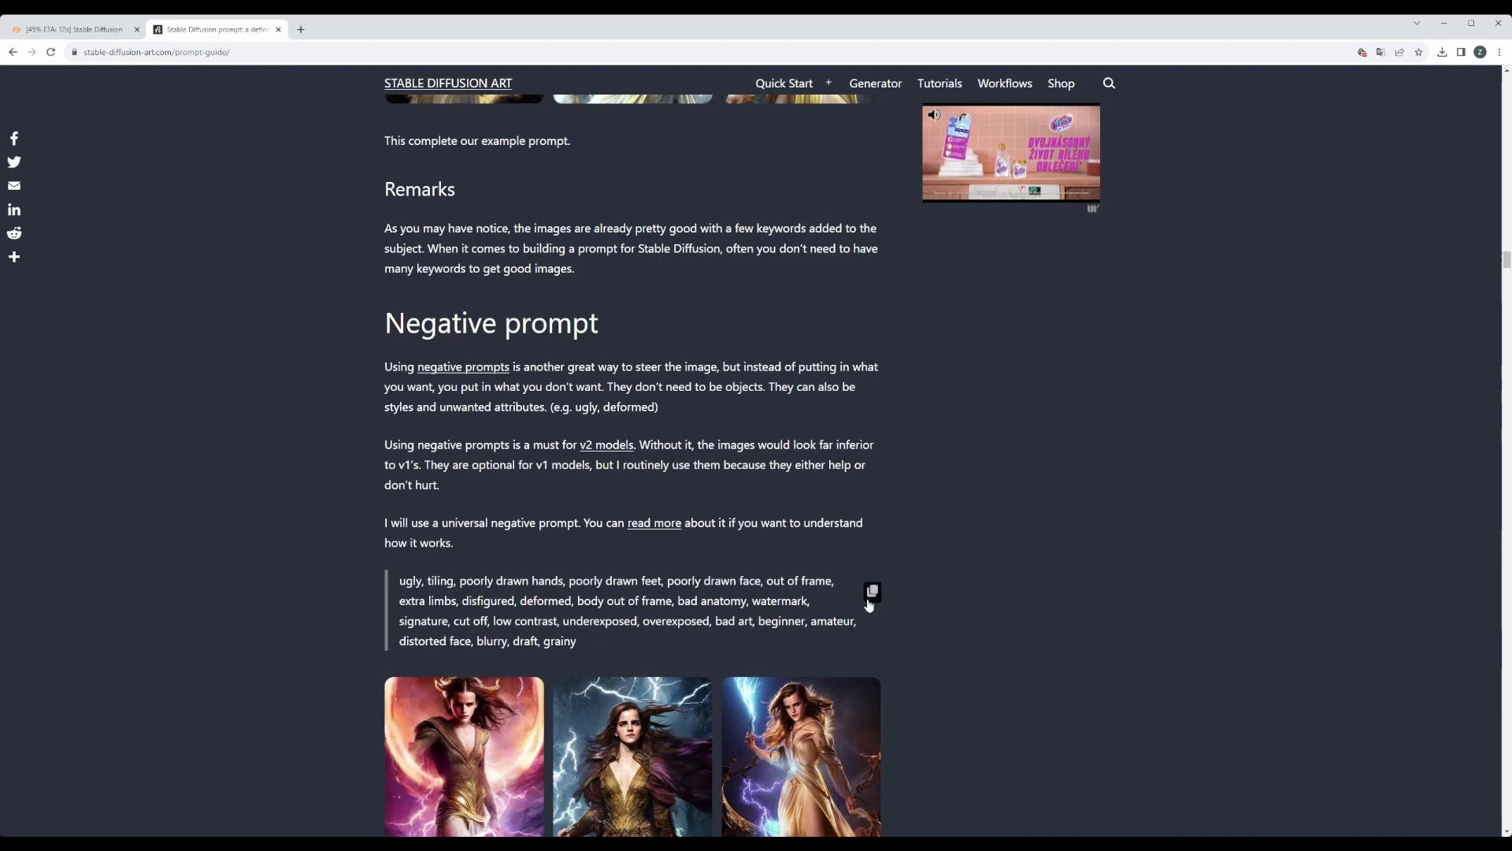
left_click(871, 595)
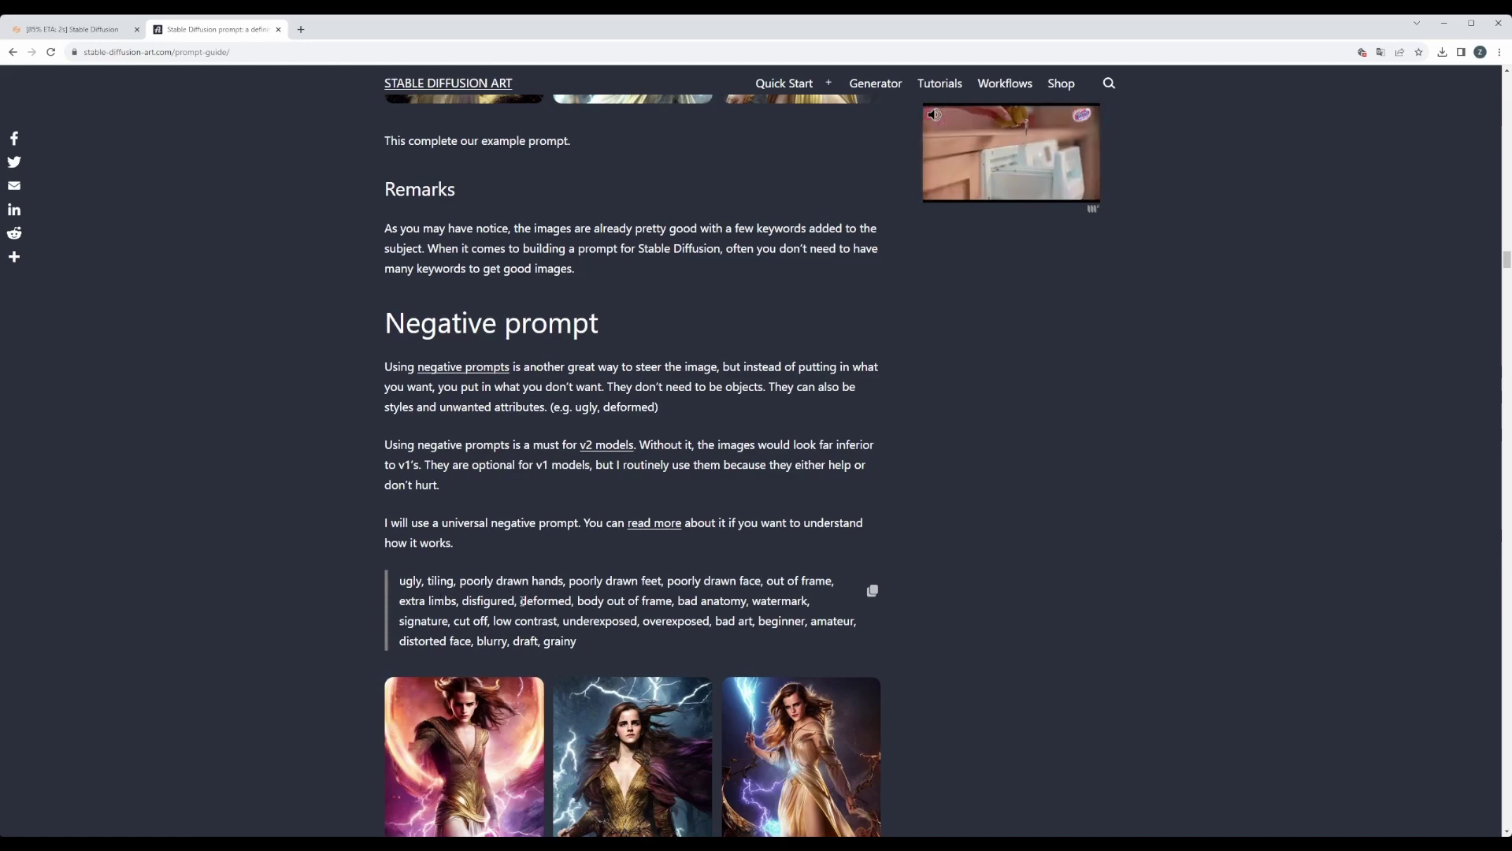
scroll(575, 600, "down", 4)
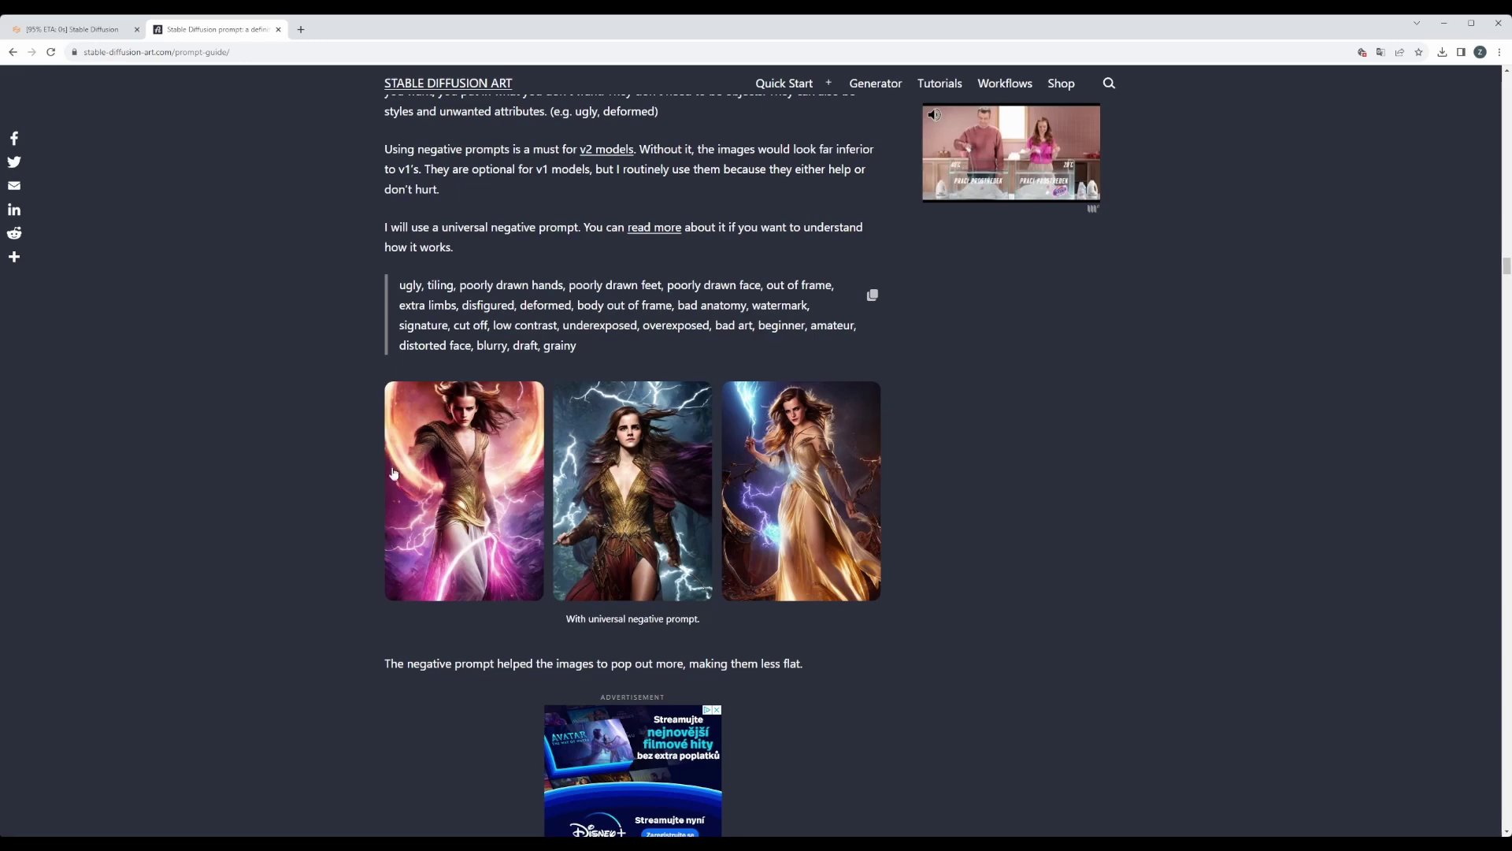
left_click(71, 30)
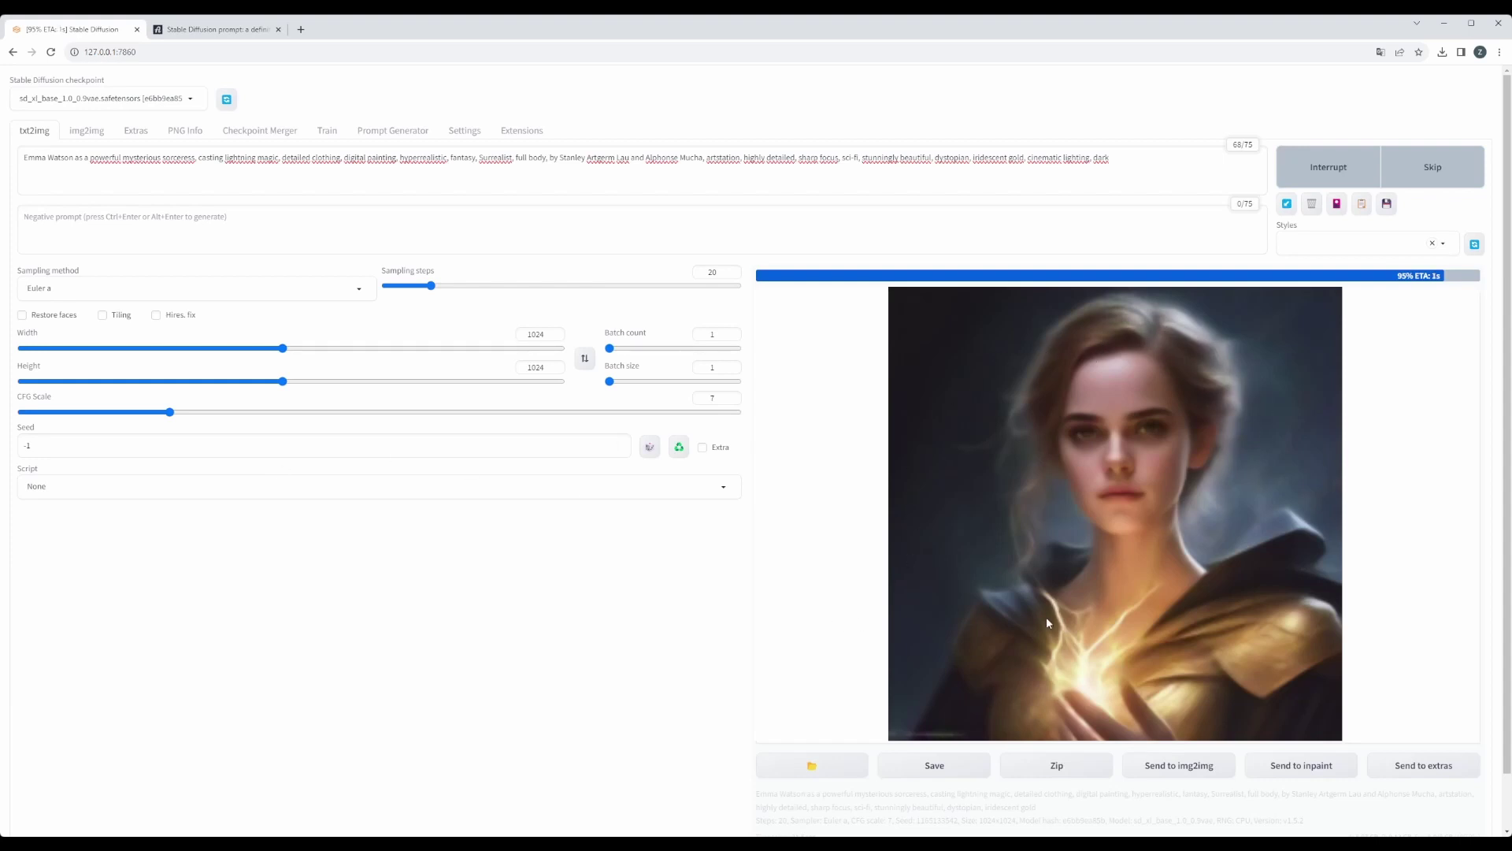
left_click(1056, 516)
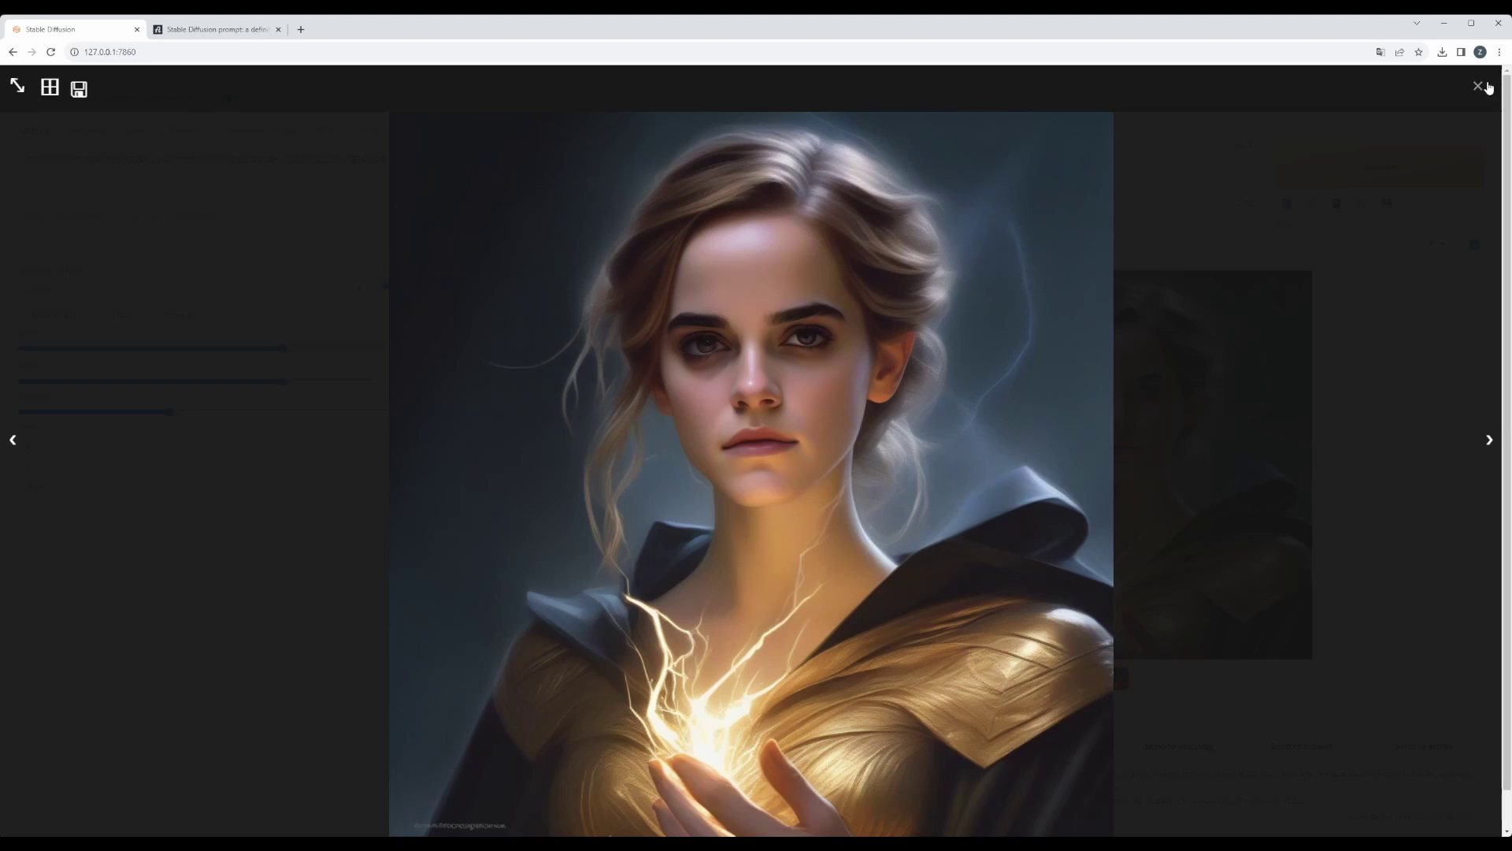
Step: Paste the universal negative prompt into the Negative prompt box
left_click(1479, 85)
left_click(335, 212)
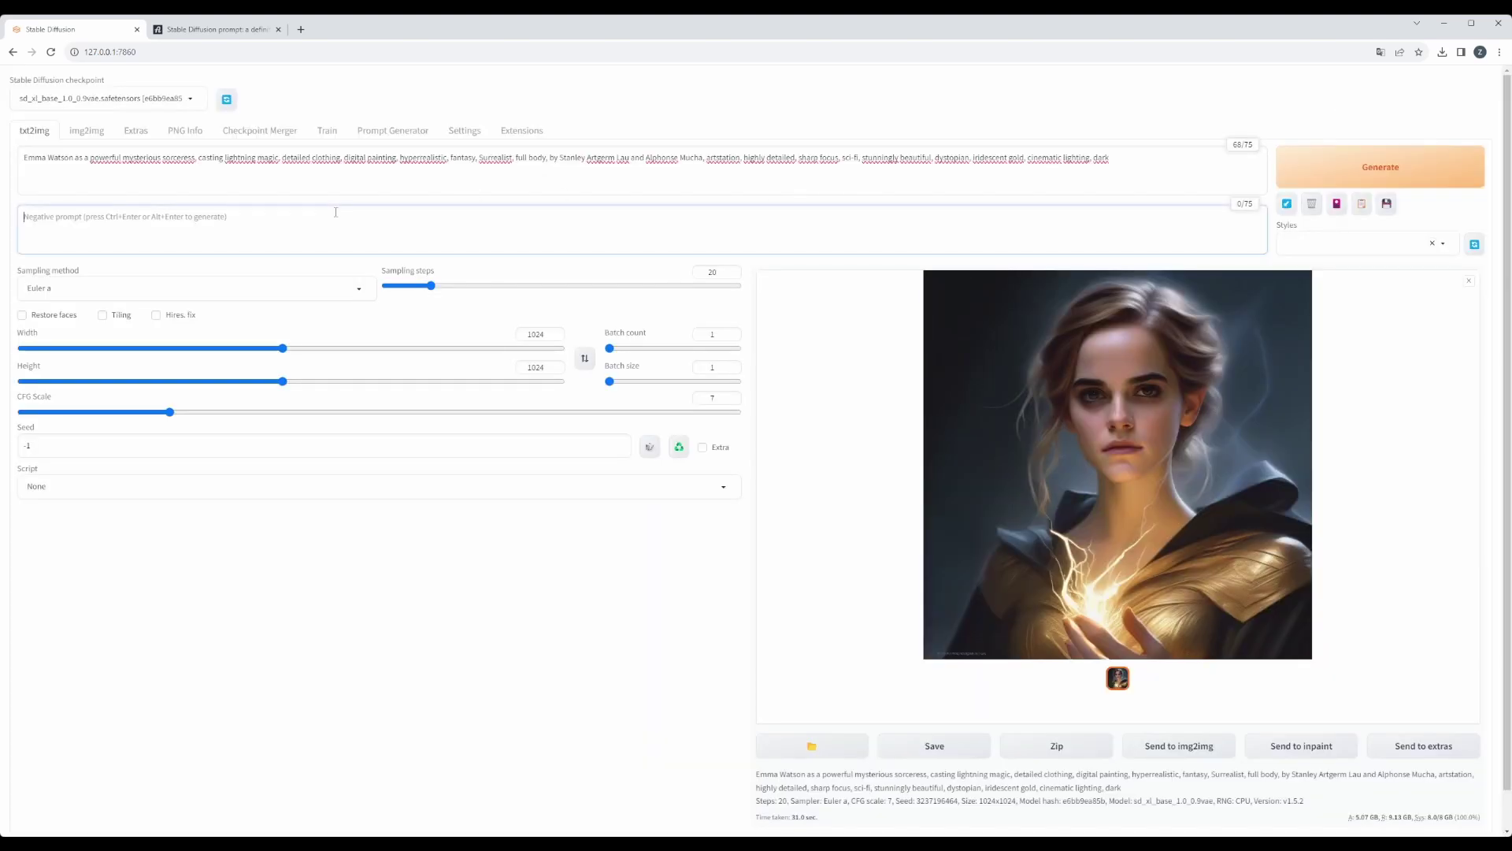
key("ctrl+v")
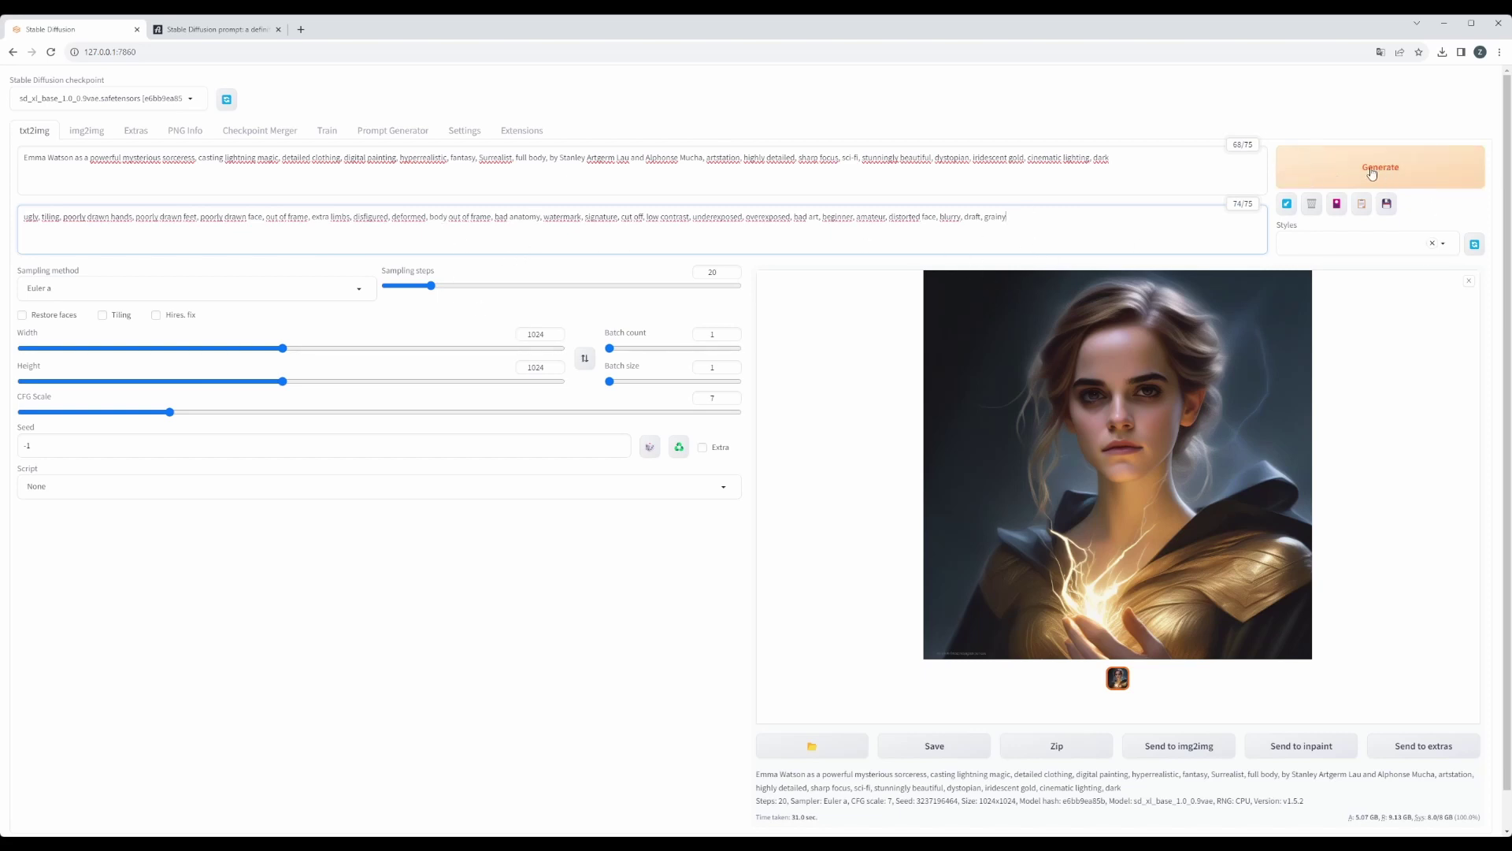
Step: Set Batch size to 3 and generate a new batch
left_click(611, 383)
mouse_move(618, 386)
left_mouse_down()
mouse_move(663, 386)
mouse_move(645, 385)
left_mouse_up()
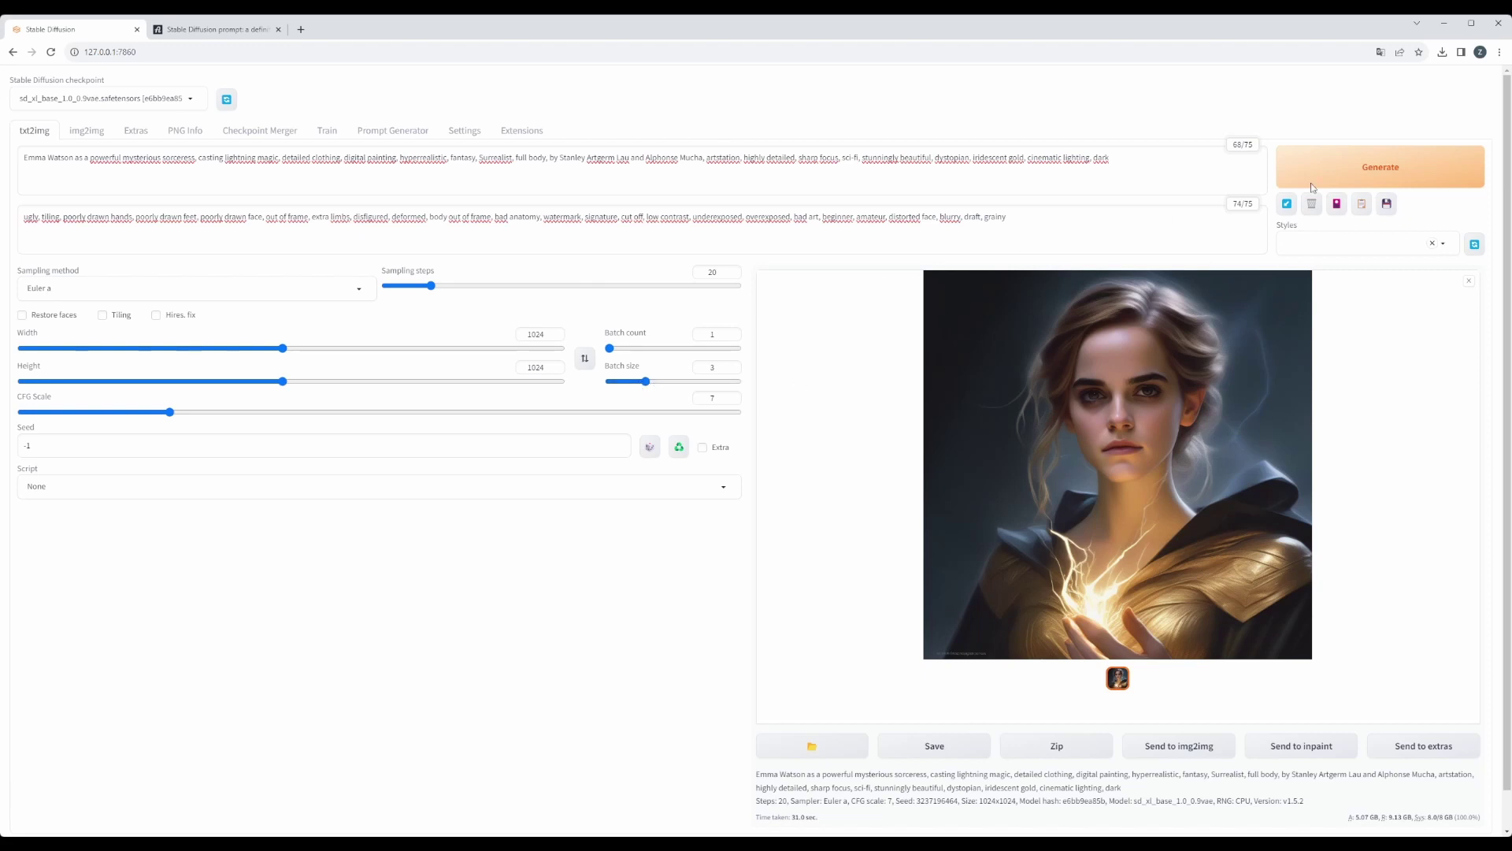
left_click(1400, 170)
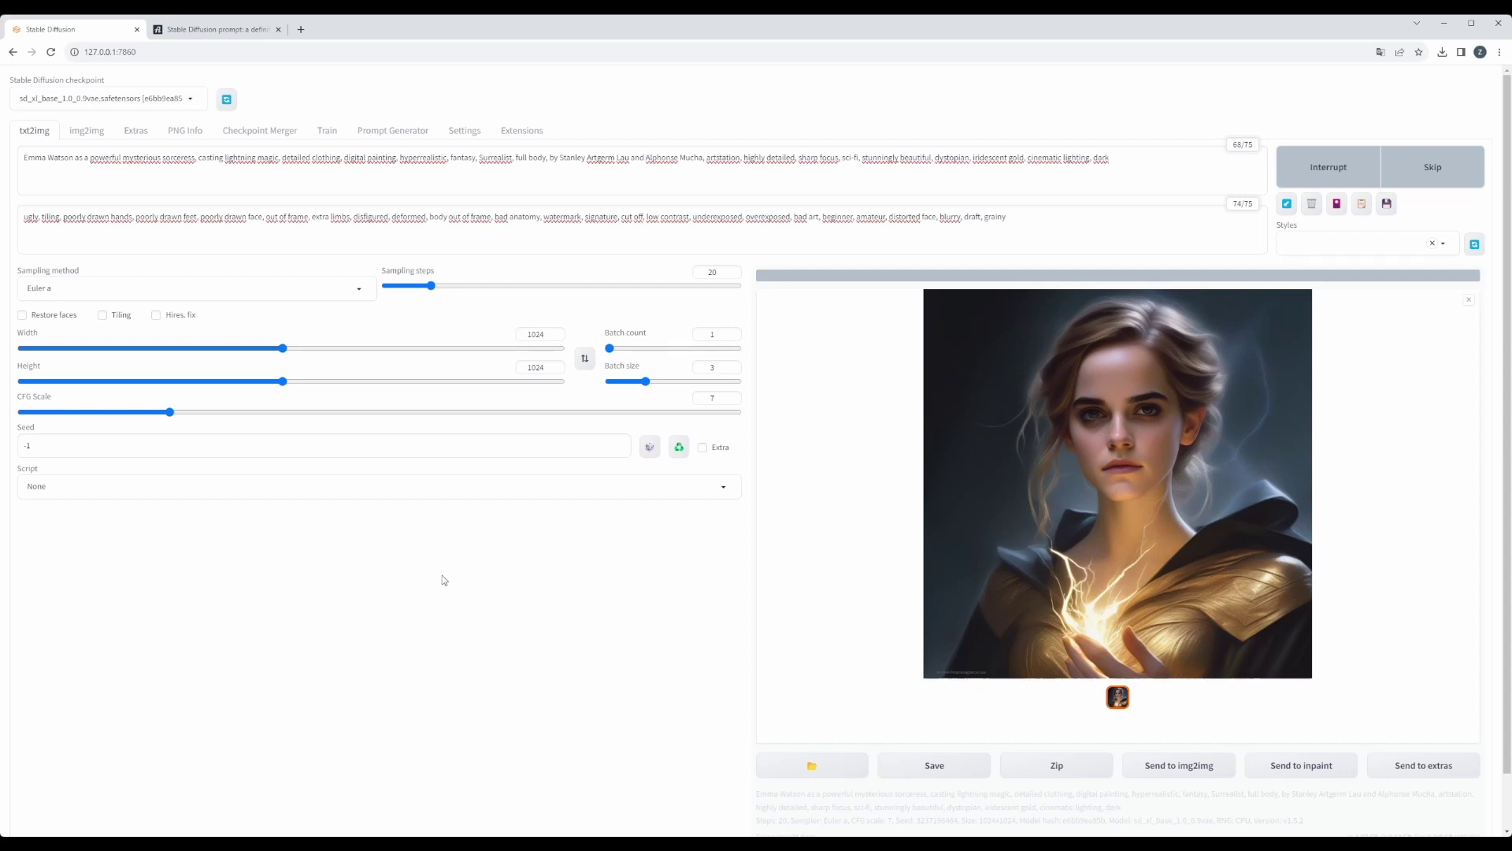
left_click(203, 34)
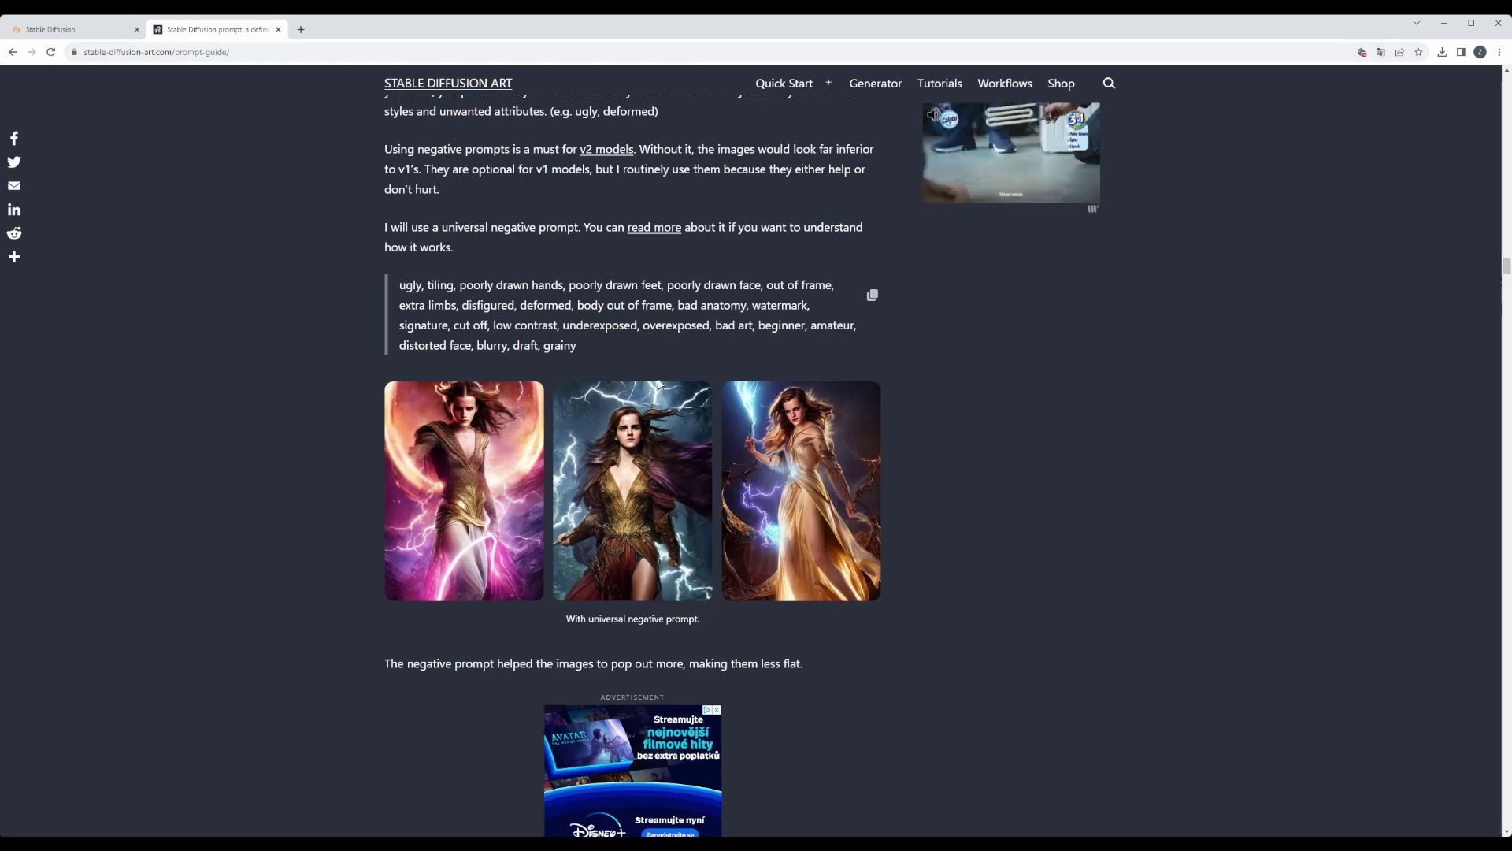
scroll(658, 383, "down", 8)
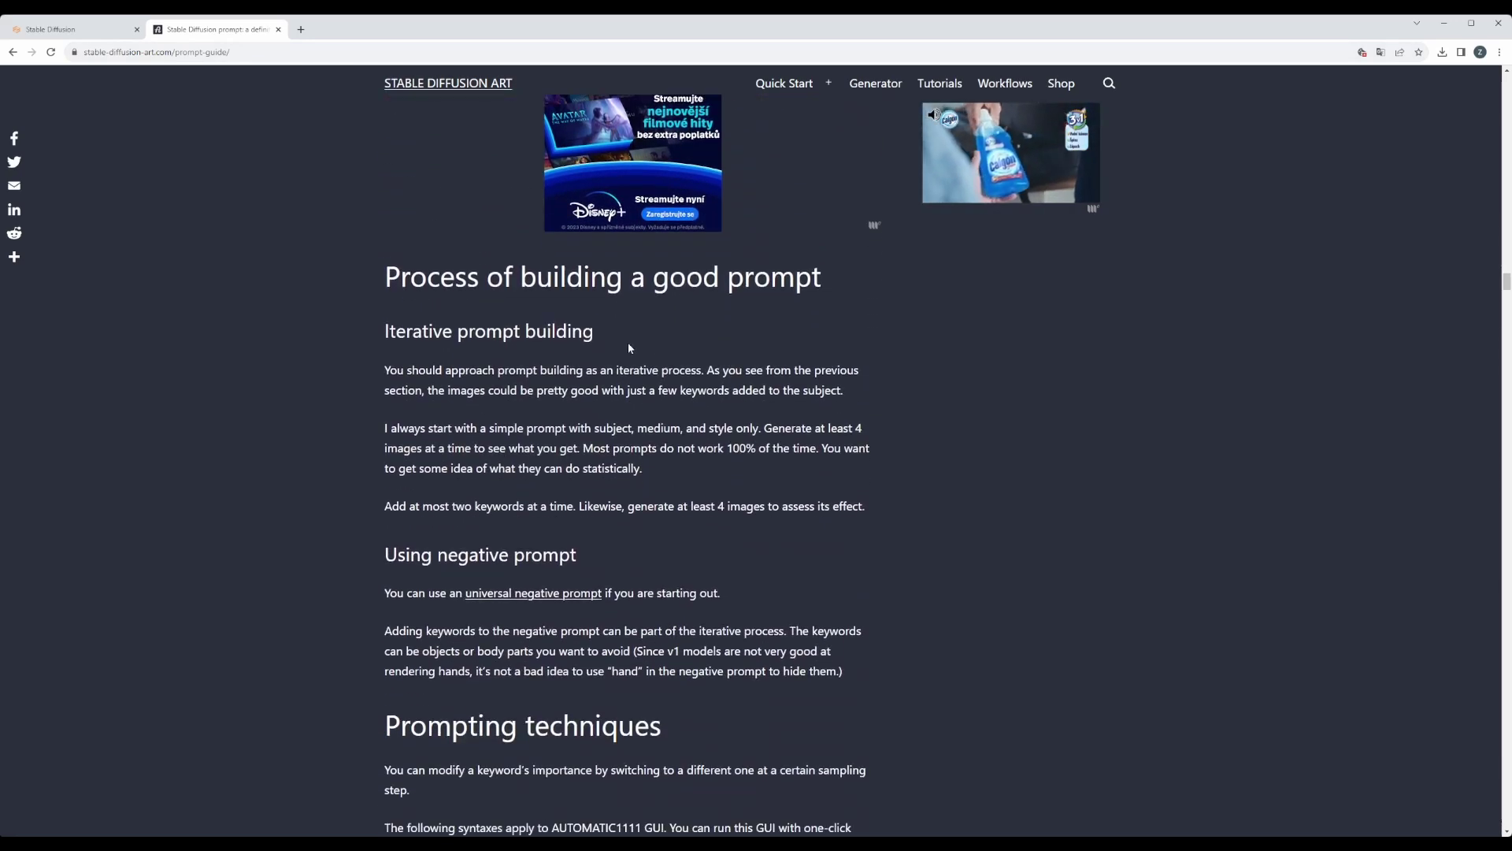
scroll(614, 513, "down", 6)
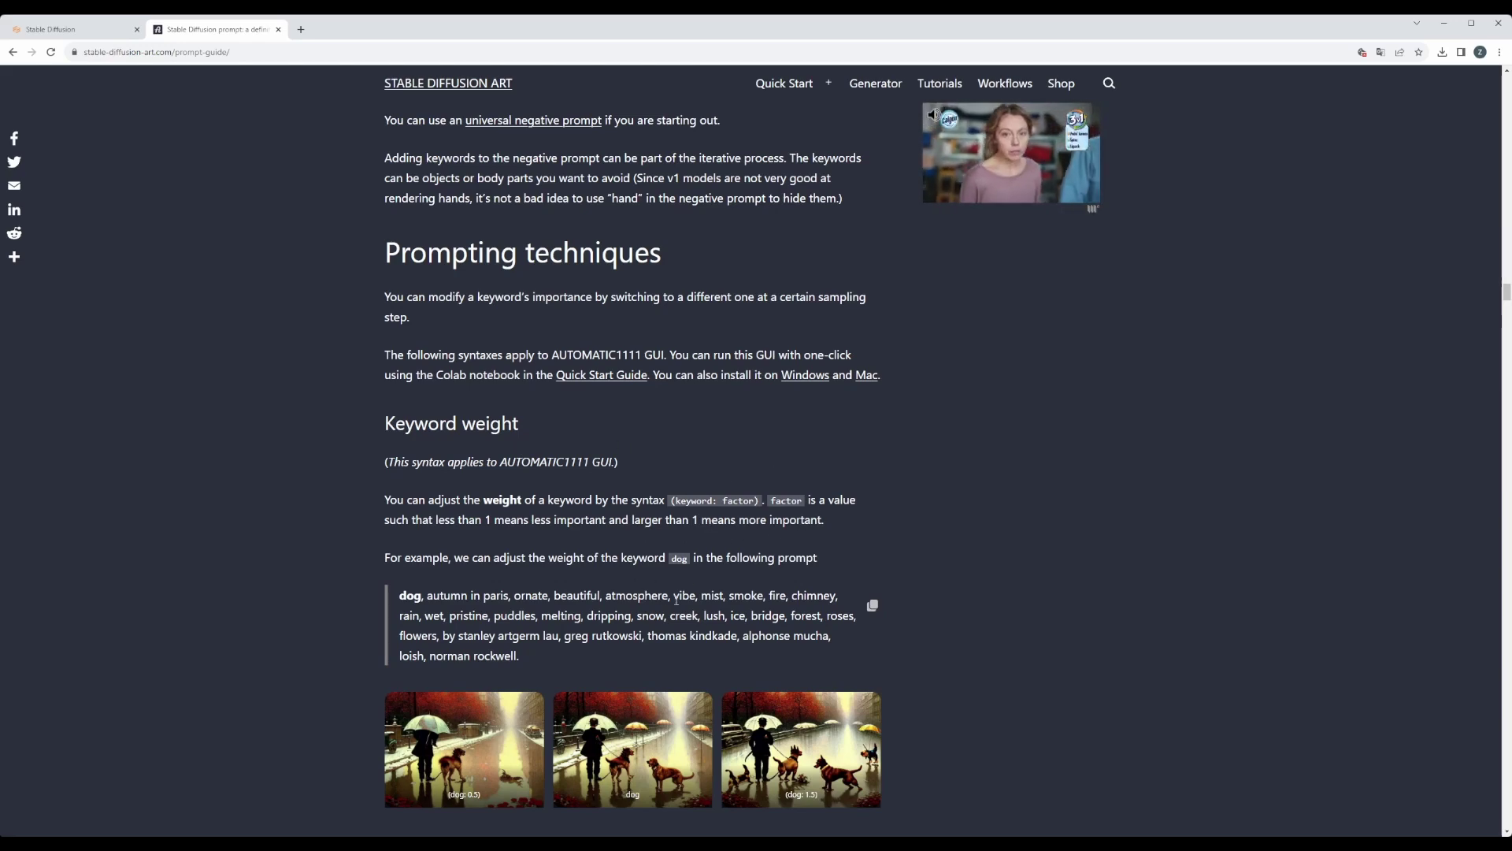
scroll(681, 596, "down", 3)
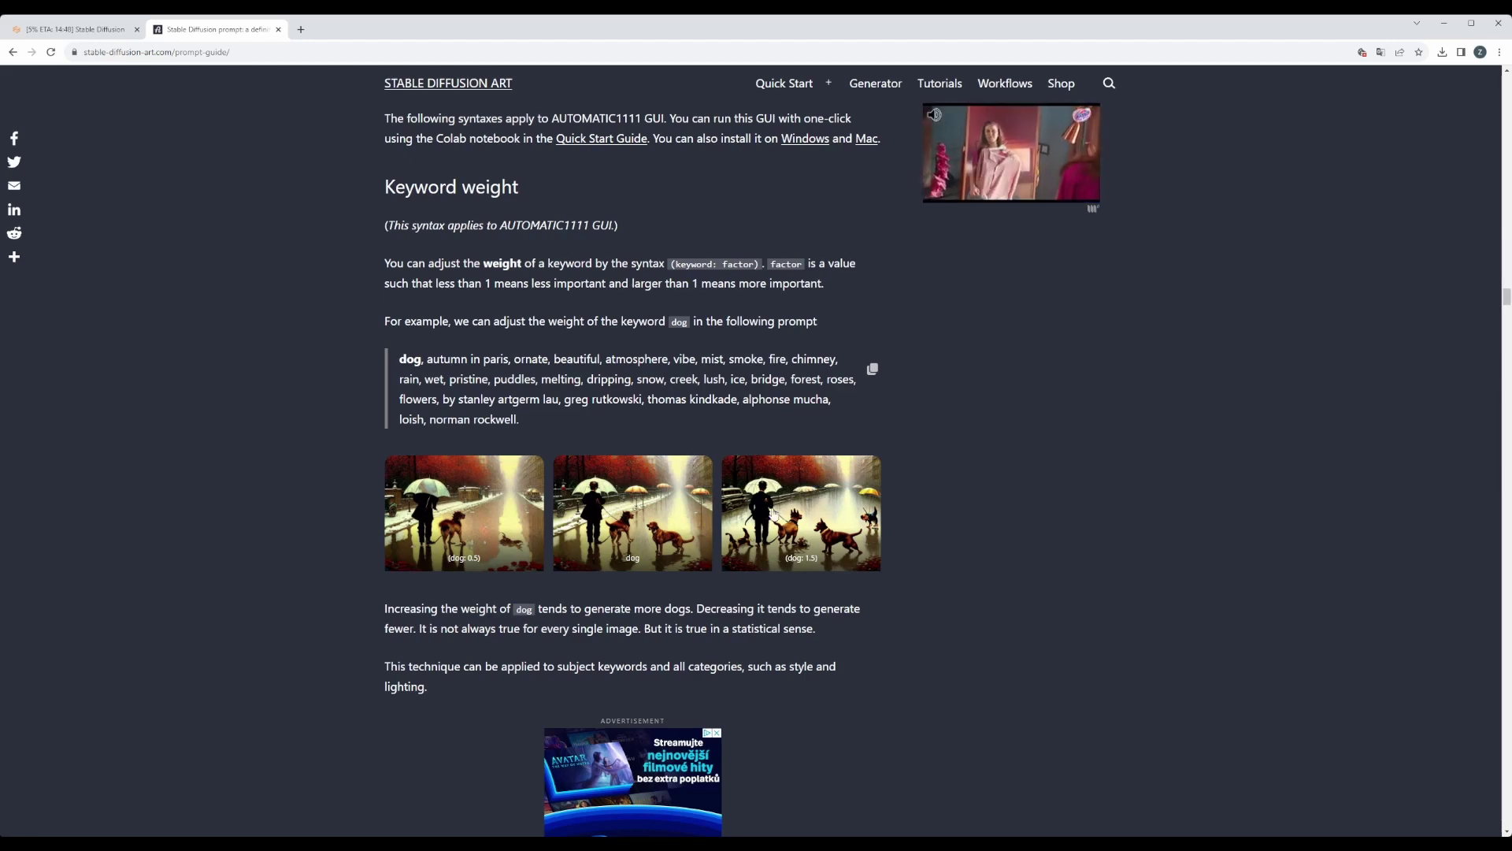
scroll(448, 486, "down", 8)
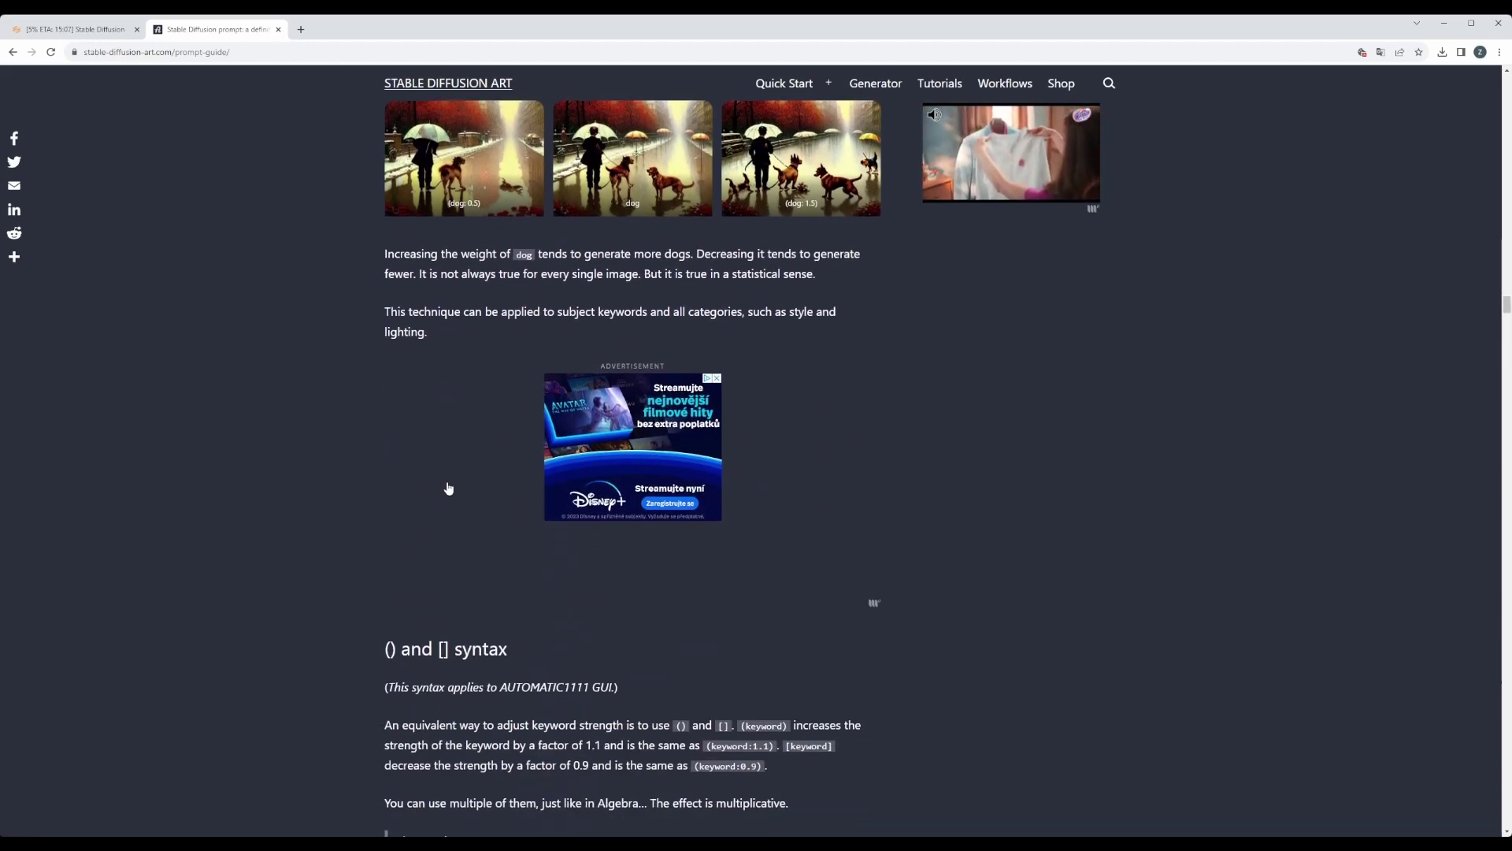
scroll(448, 482, "down", 3)
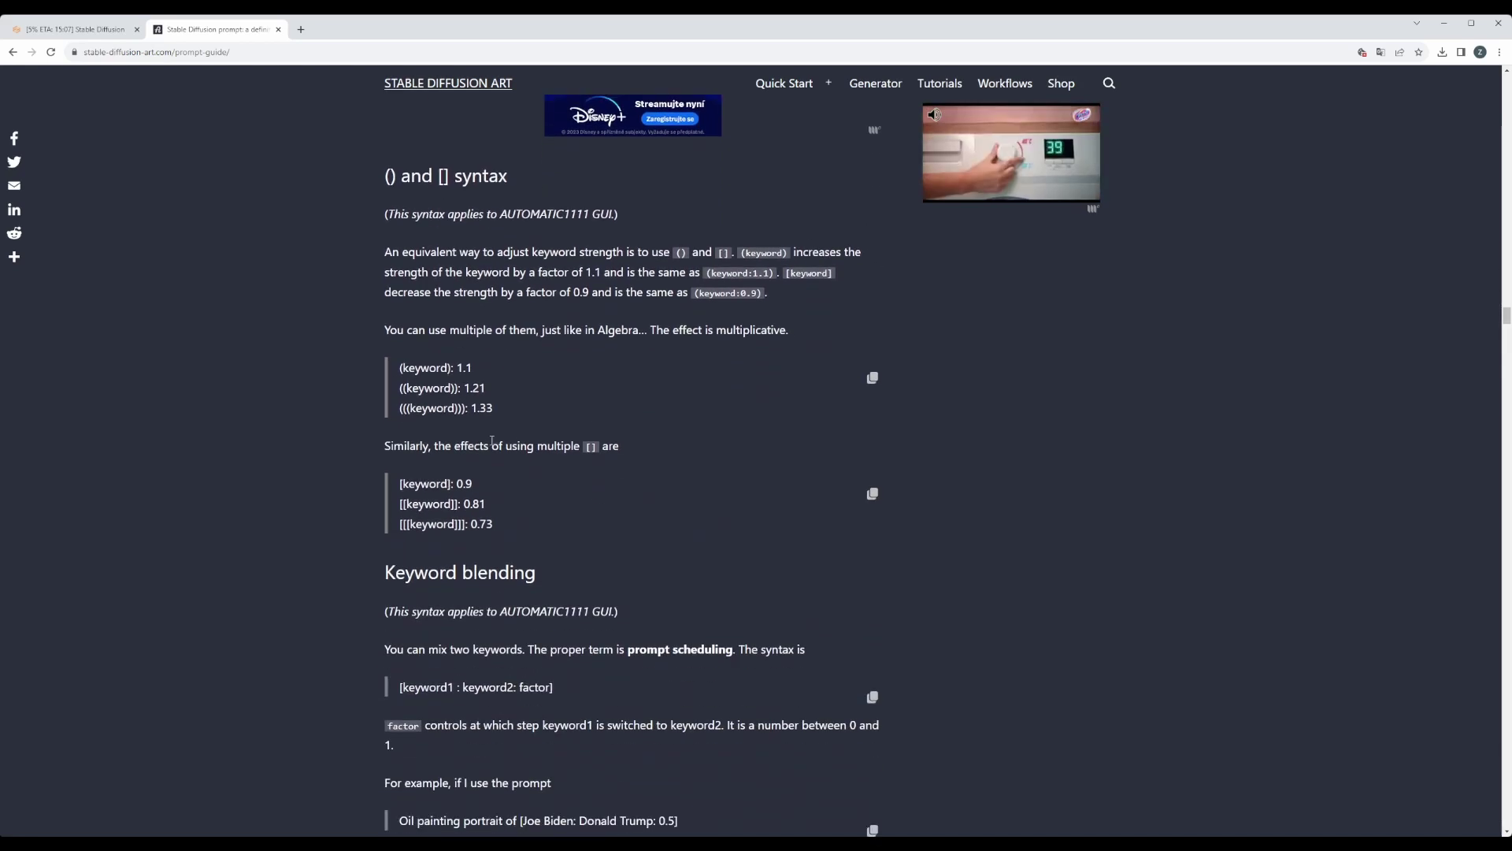
scroll(488, 505, "down", 3)
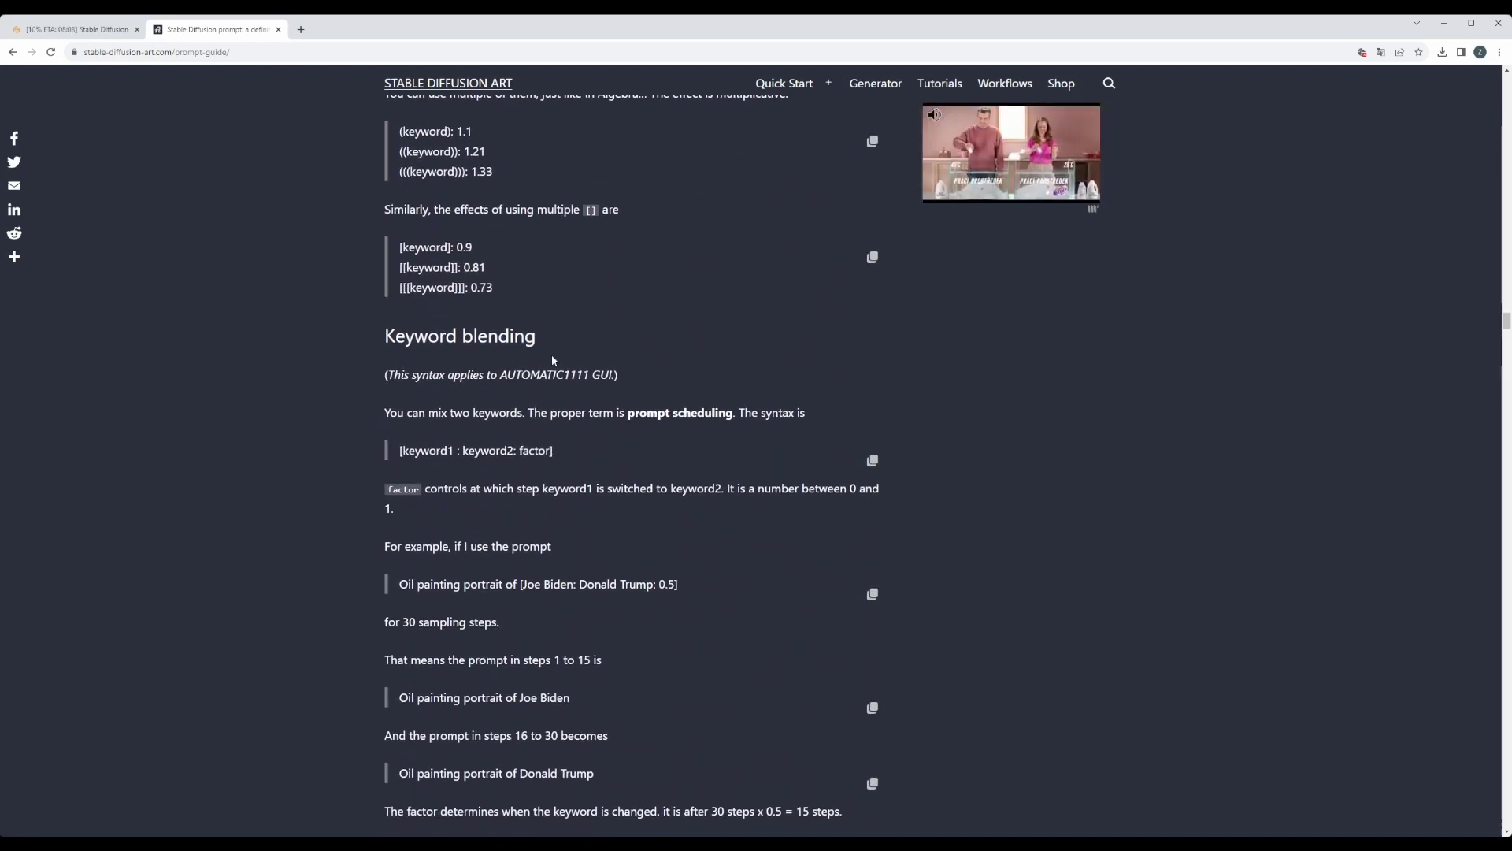
scroll(541, 357, "down", 1)
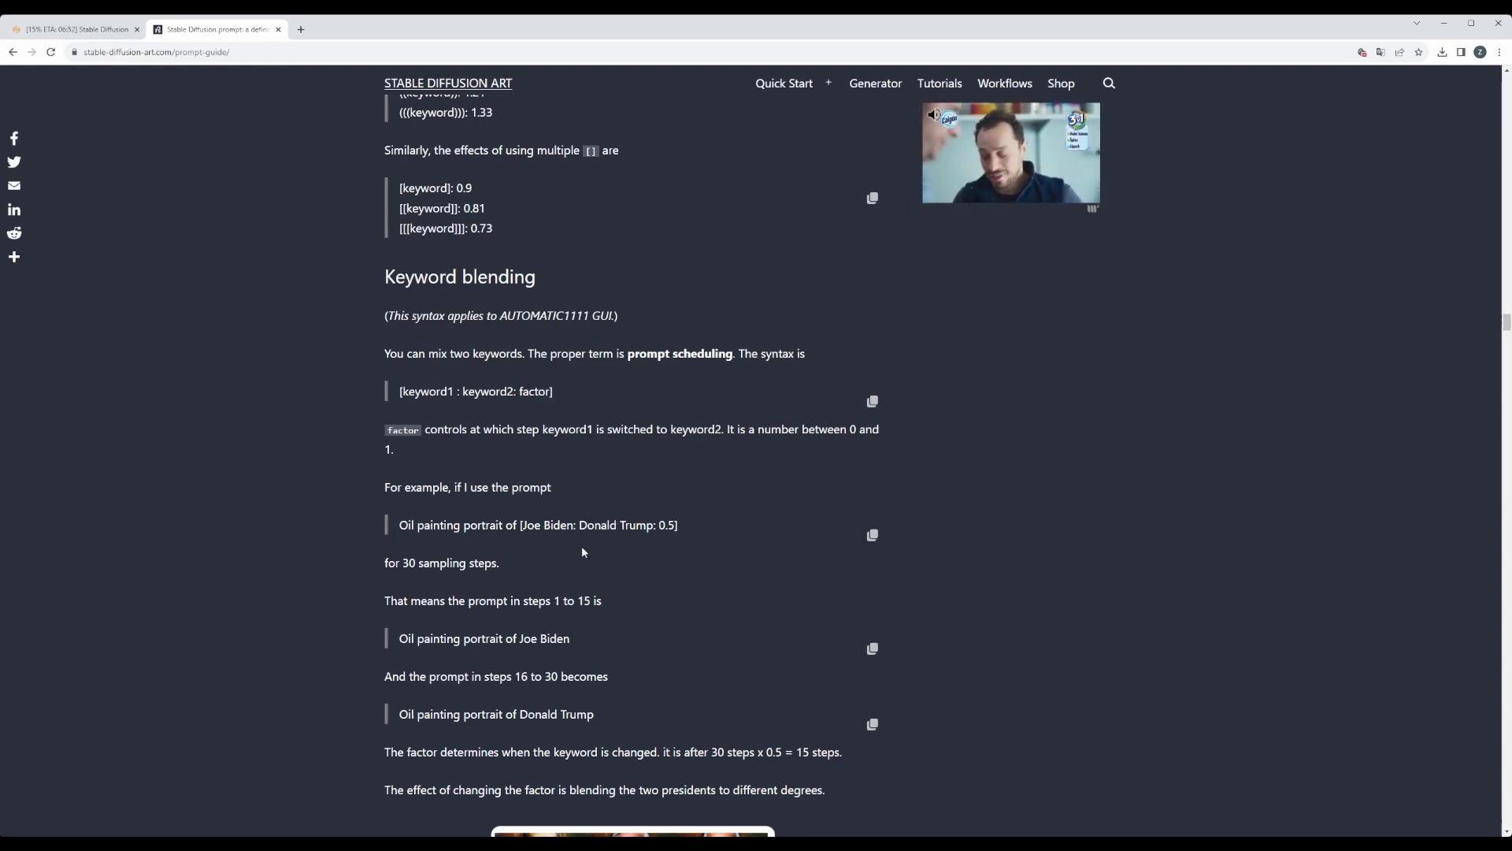
Step: Scroll the guide past the prompt length and token limit sections to the Checking keywords examples
scroll(579, 568, "down", 3)
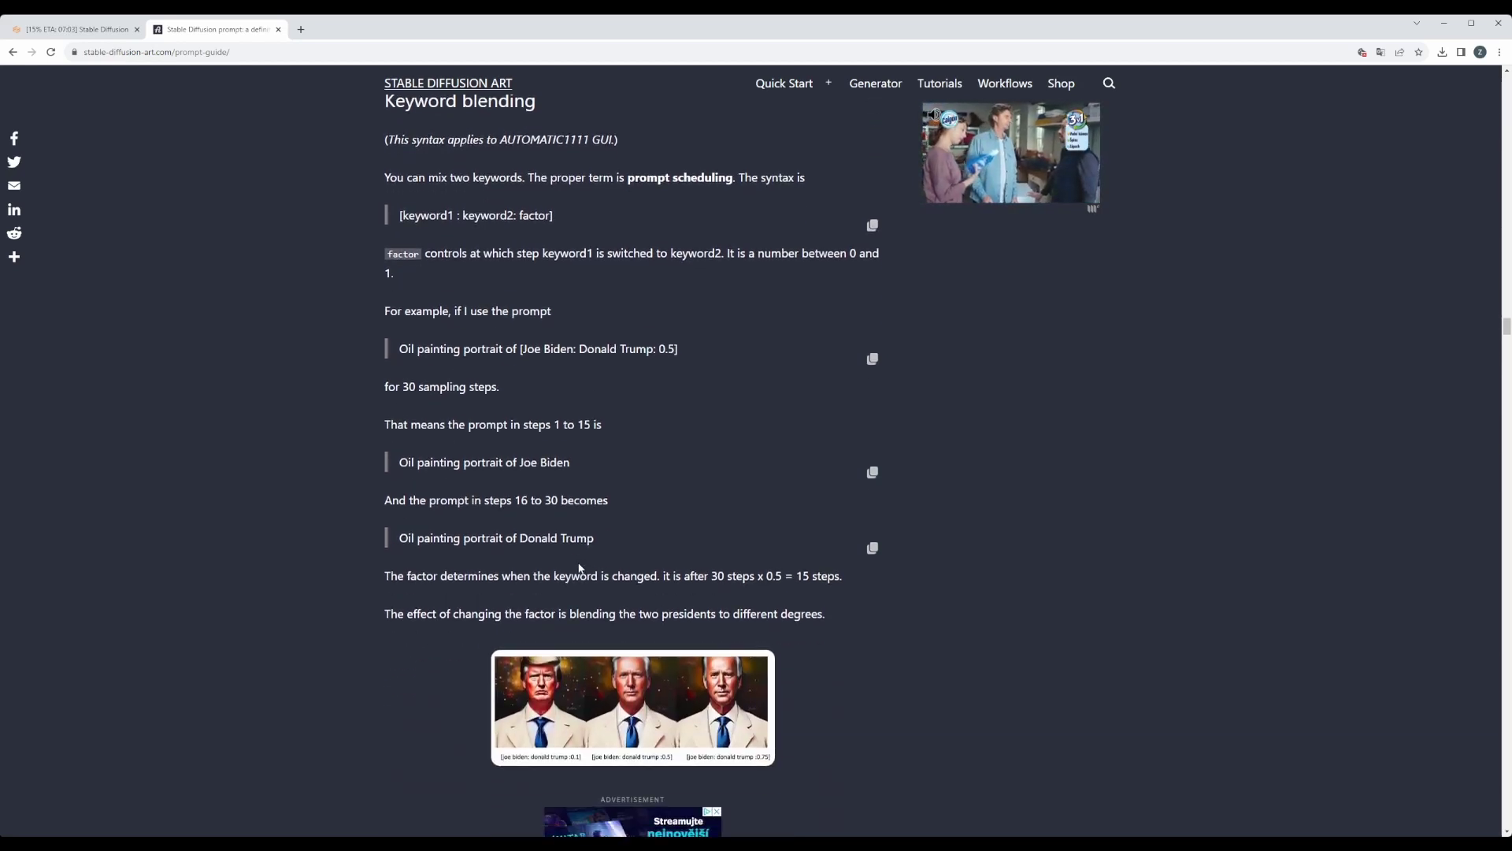
scroll(580, 568, "down", 2)
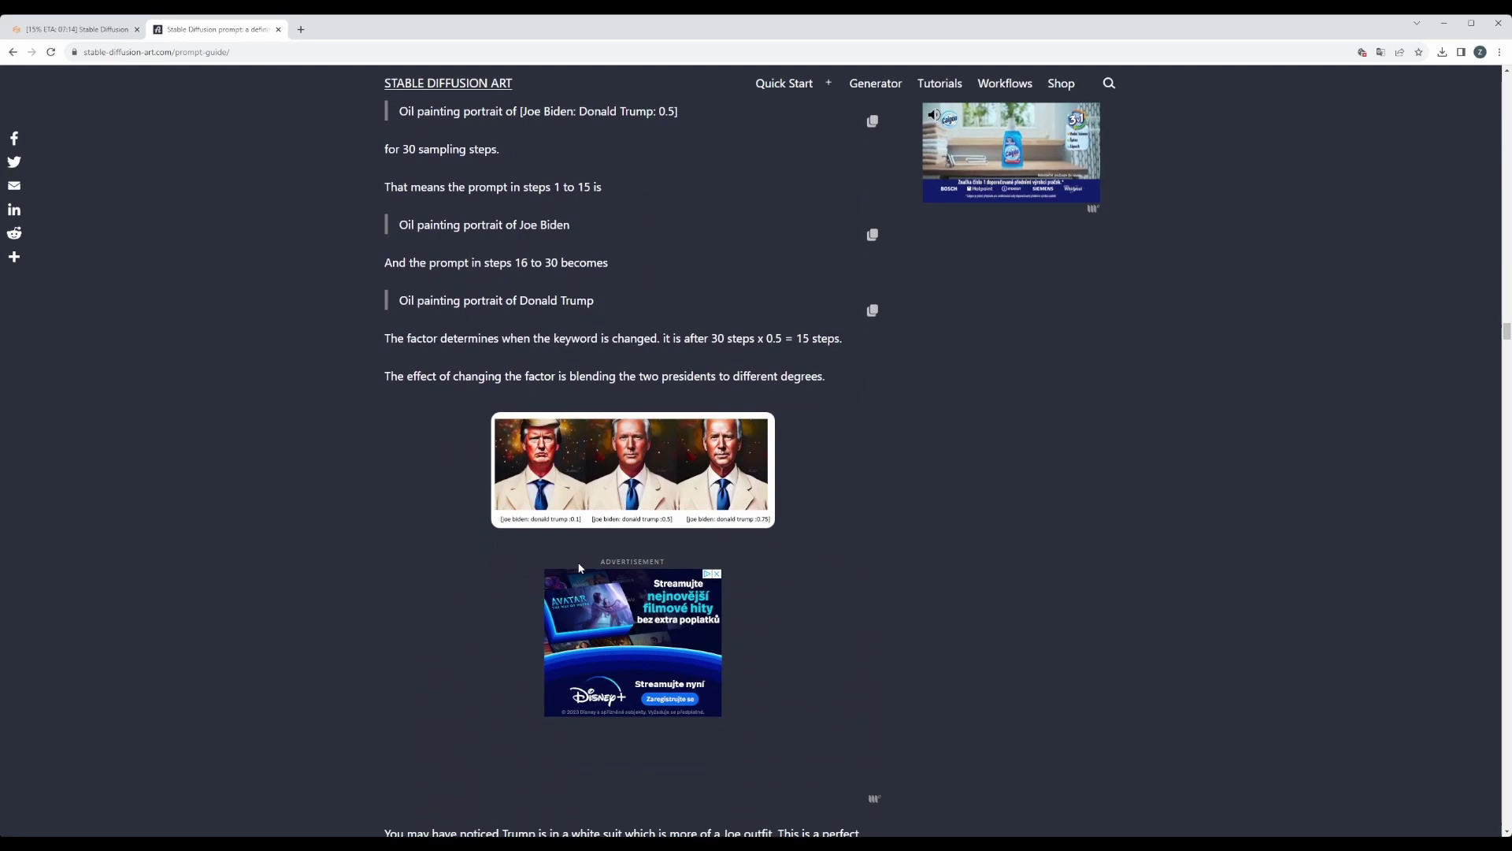
scroll(580, 563, "down", 4)
scroll(580, 566, "down", 4)
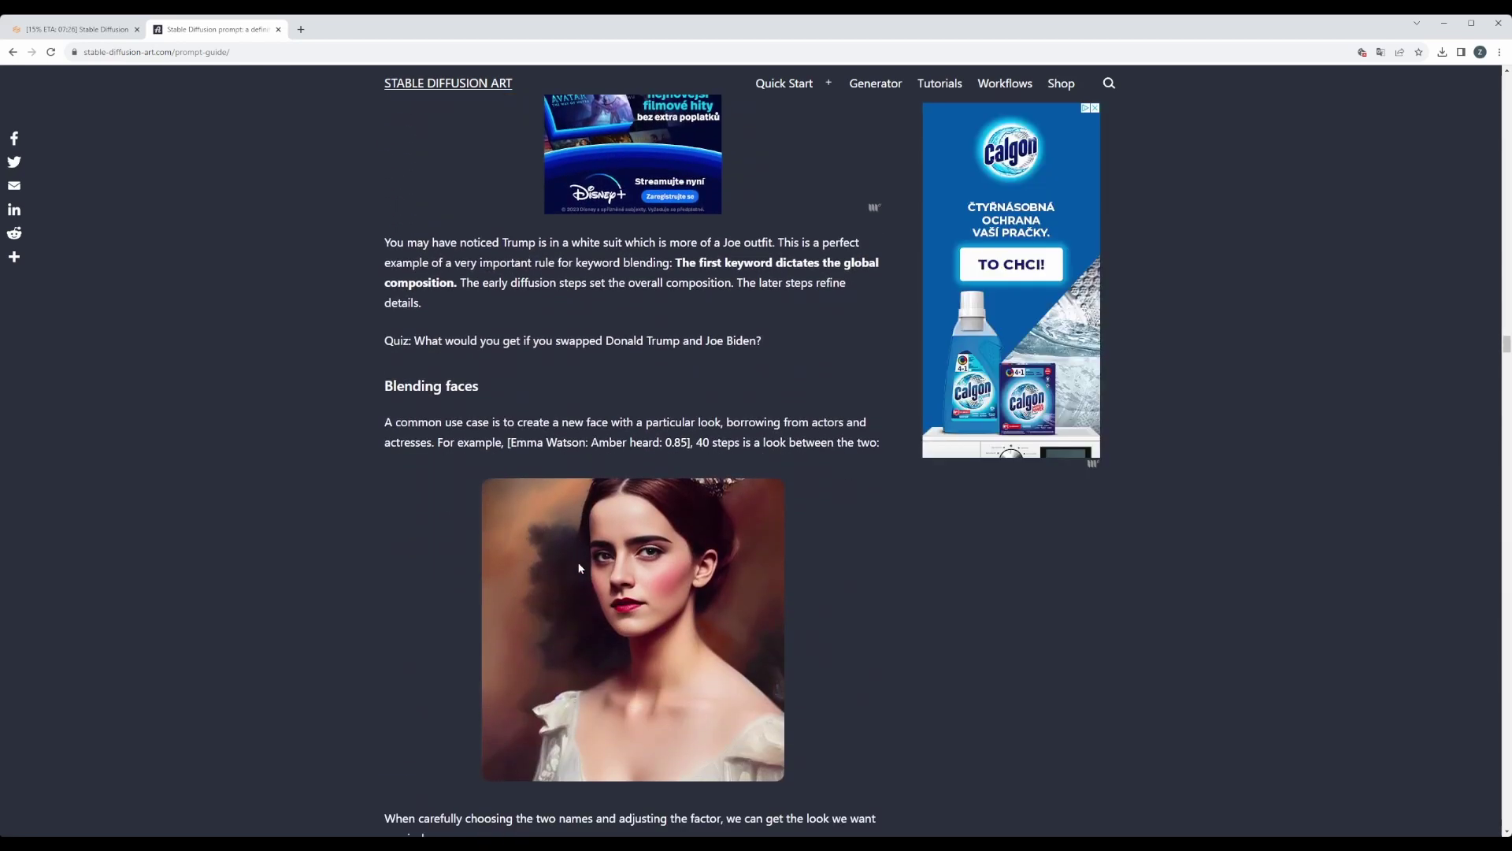
scroll(580, 568, "down", 3)
scroll(579, 567, "down", 5)
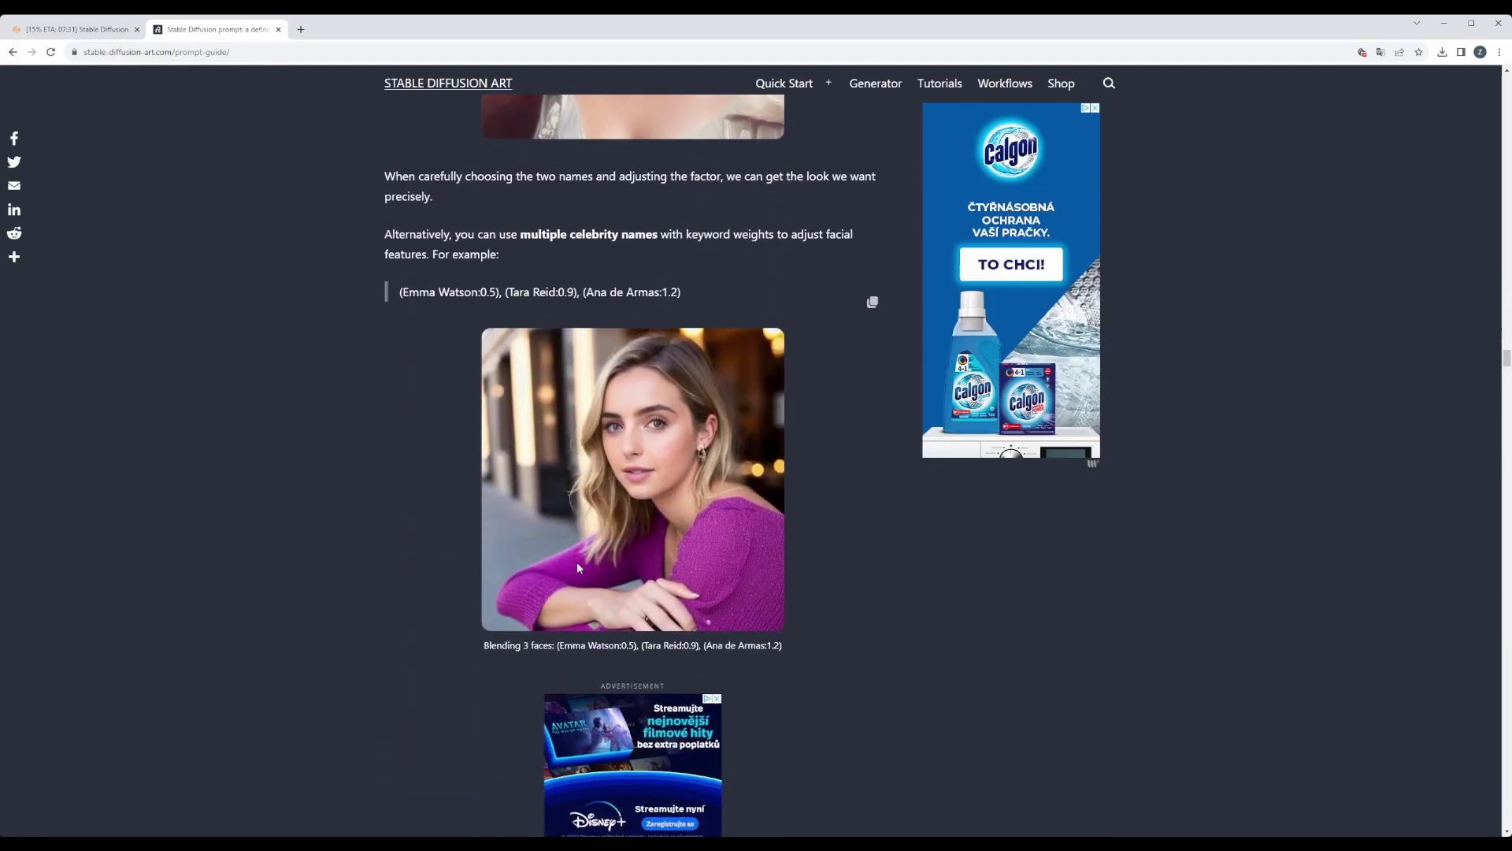
scroll(579, 568, "down", 4)
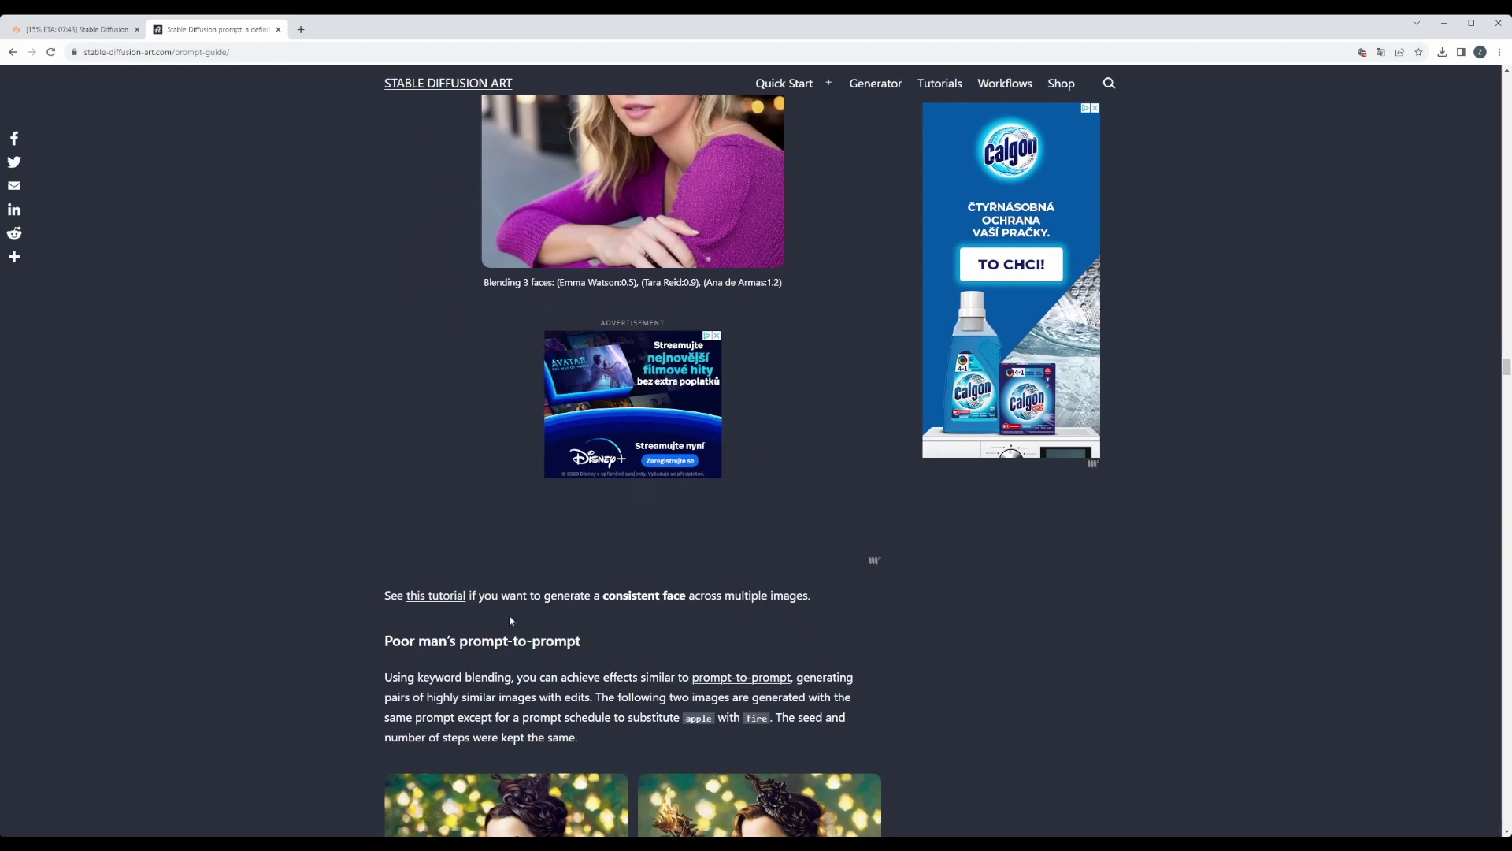
scroll(509, 615, "down", 5)
scroll(512, 619, "down", 3)
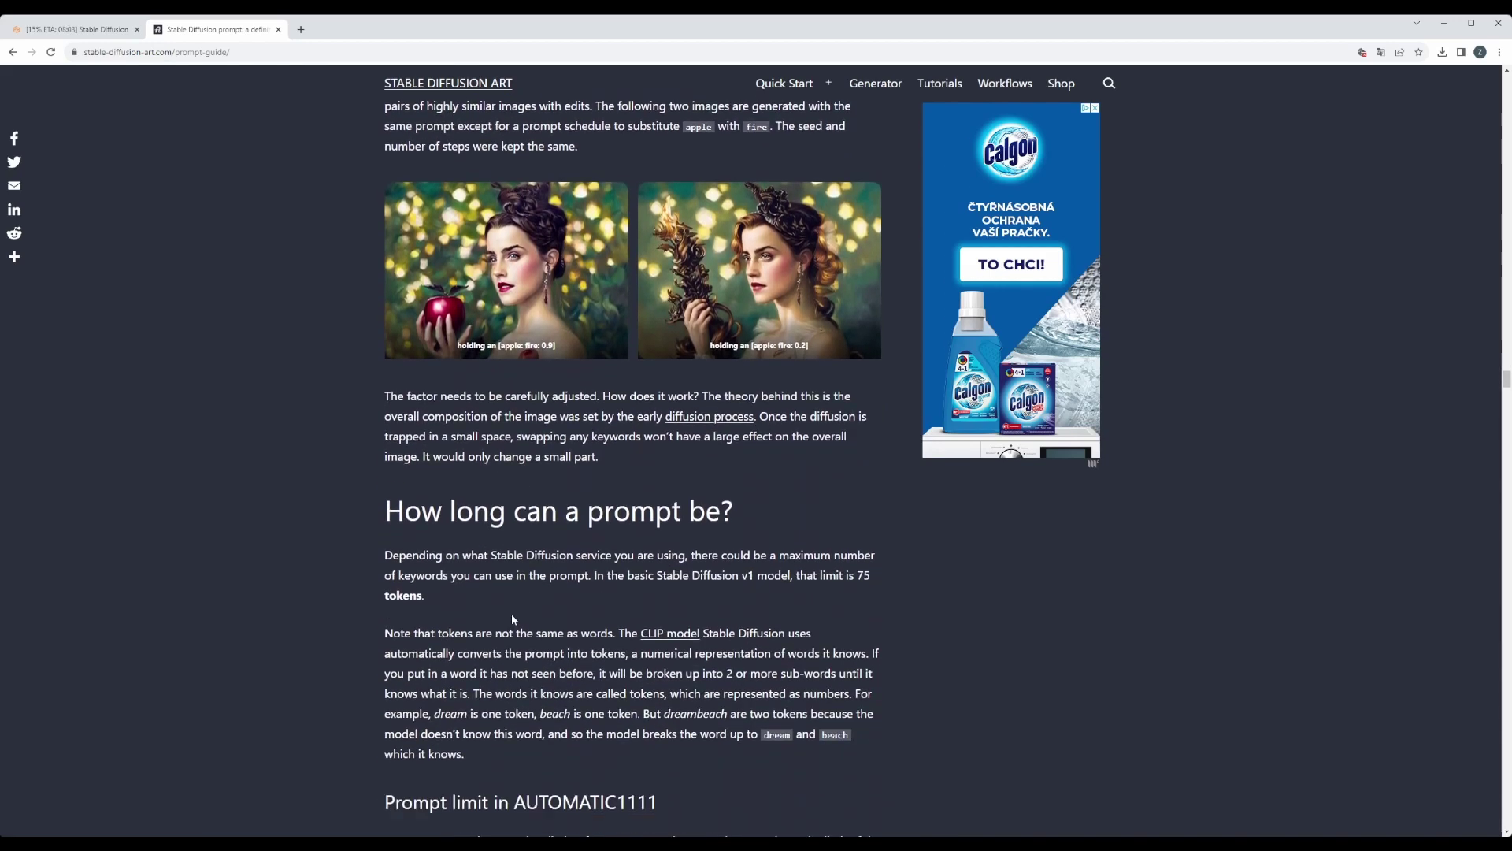
scroll(512, 615, "down", 4)
scroll(512, 617, "down", 7)
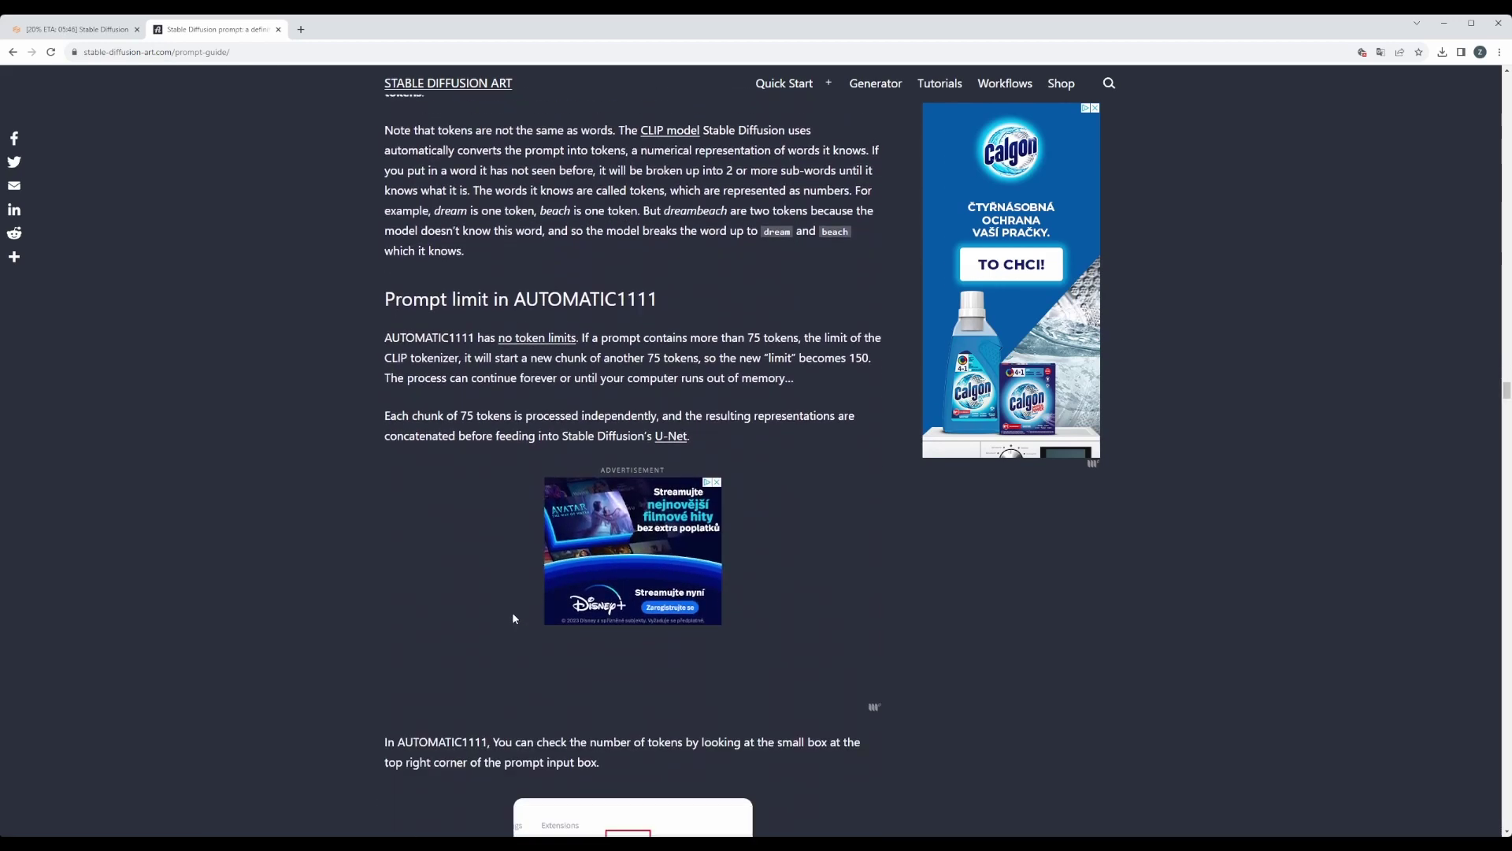
scroll(513, 612, "down", 4)
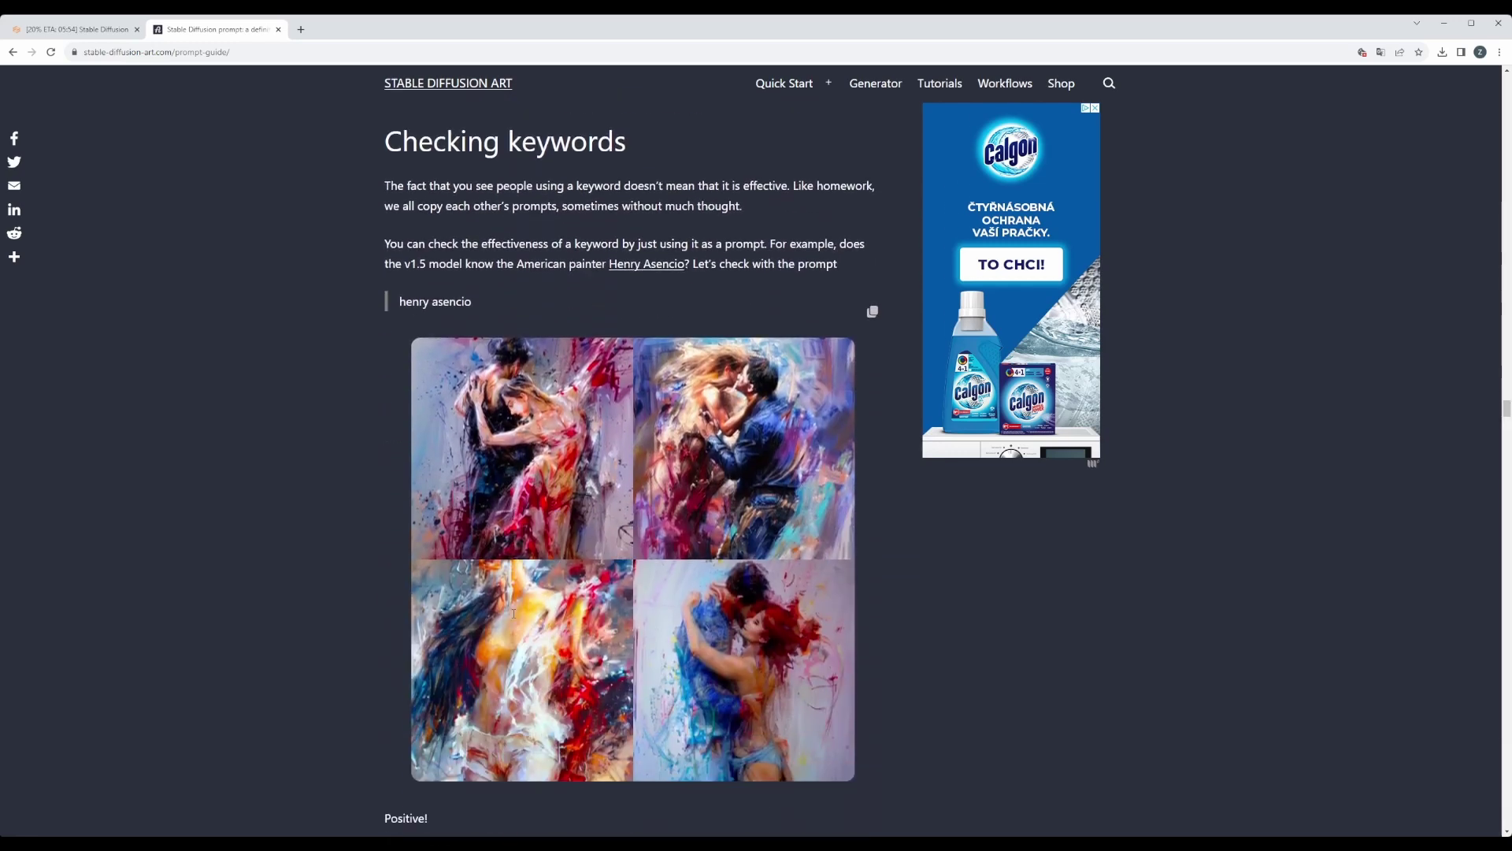
scroll(512, 613, "down", 1)
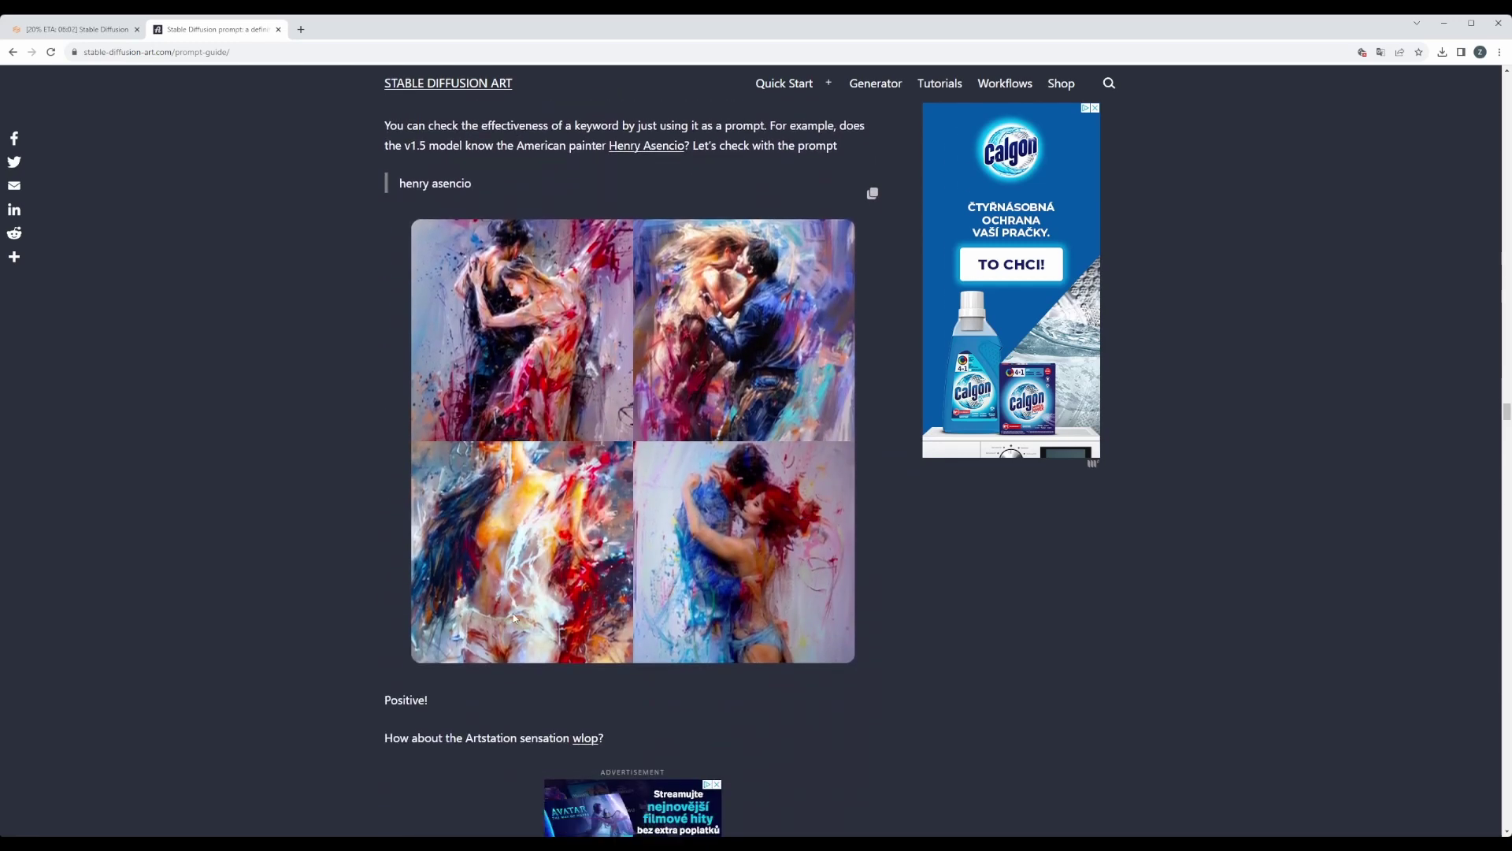
scroll(513, 615, "down", 3)
scroll(513, 614, "up", 7)
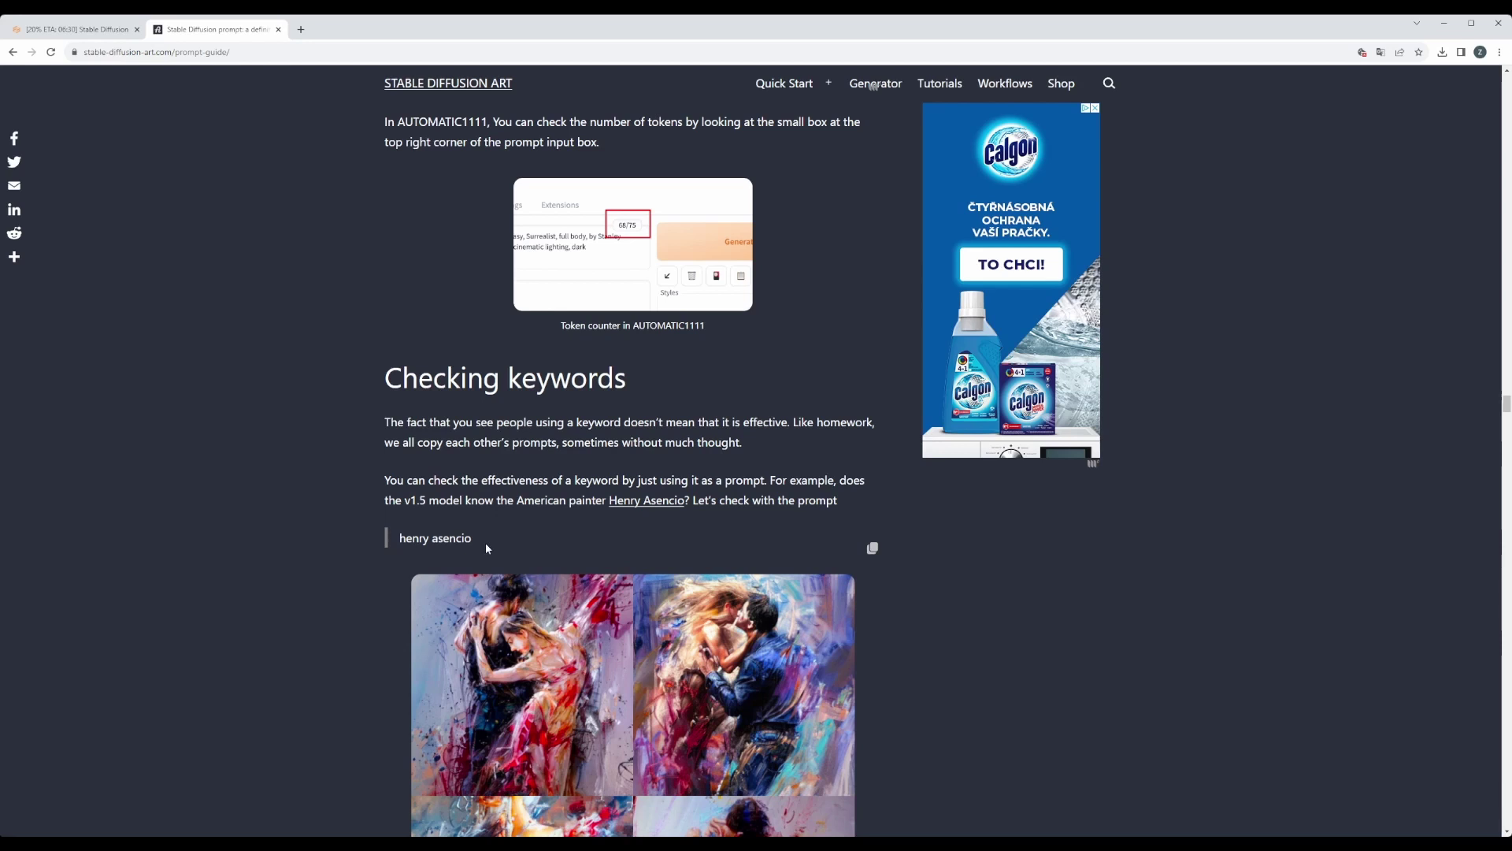
scroll(605, 593, "down", 3)
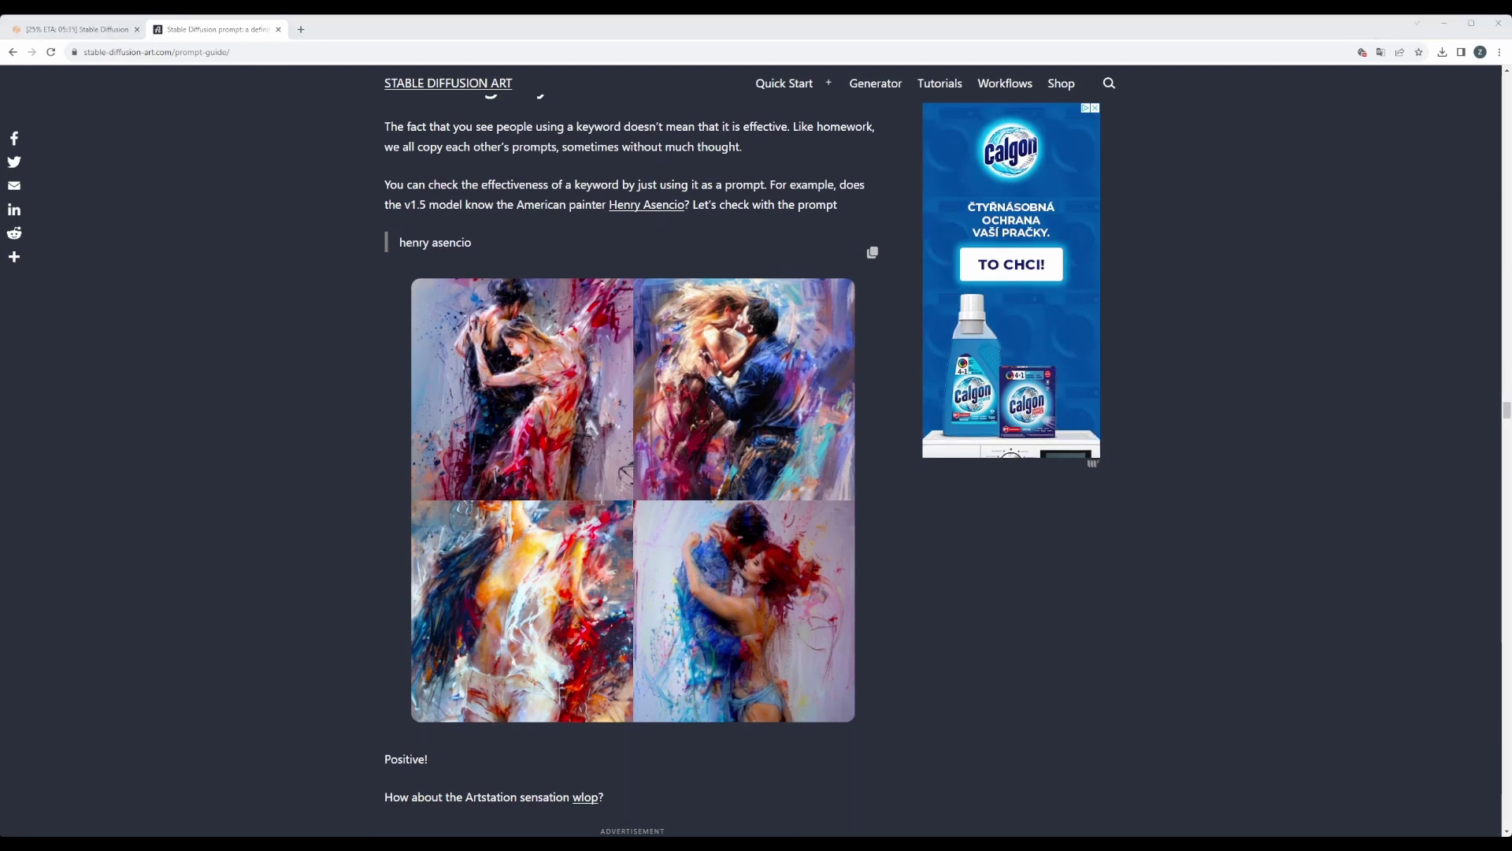
Step: View the finished batch's result grid full screen, then close it
left_click(76, 30)
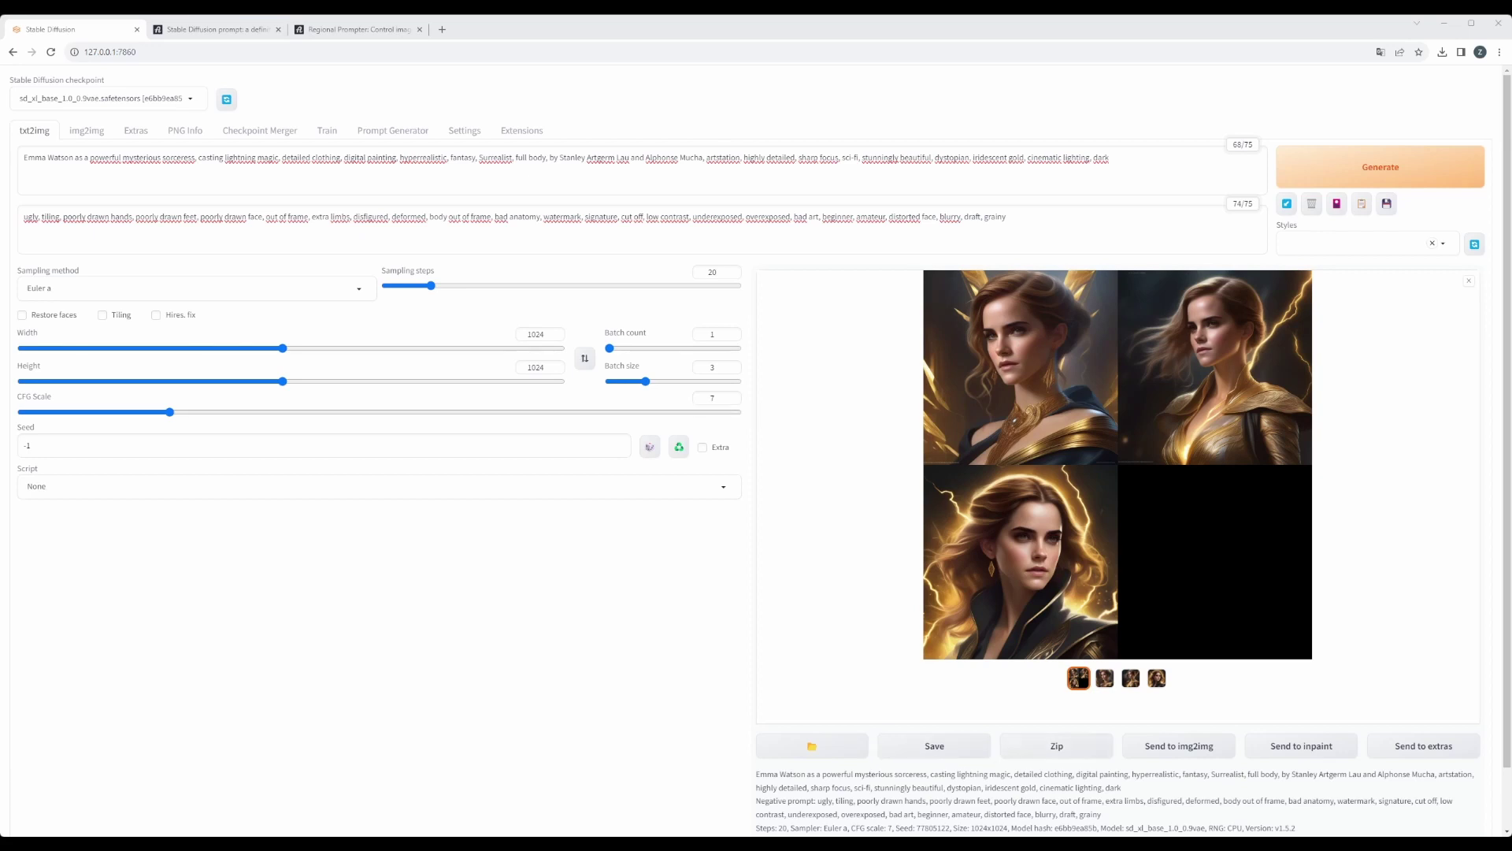
left_click(1006, 360)
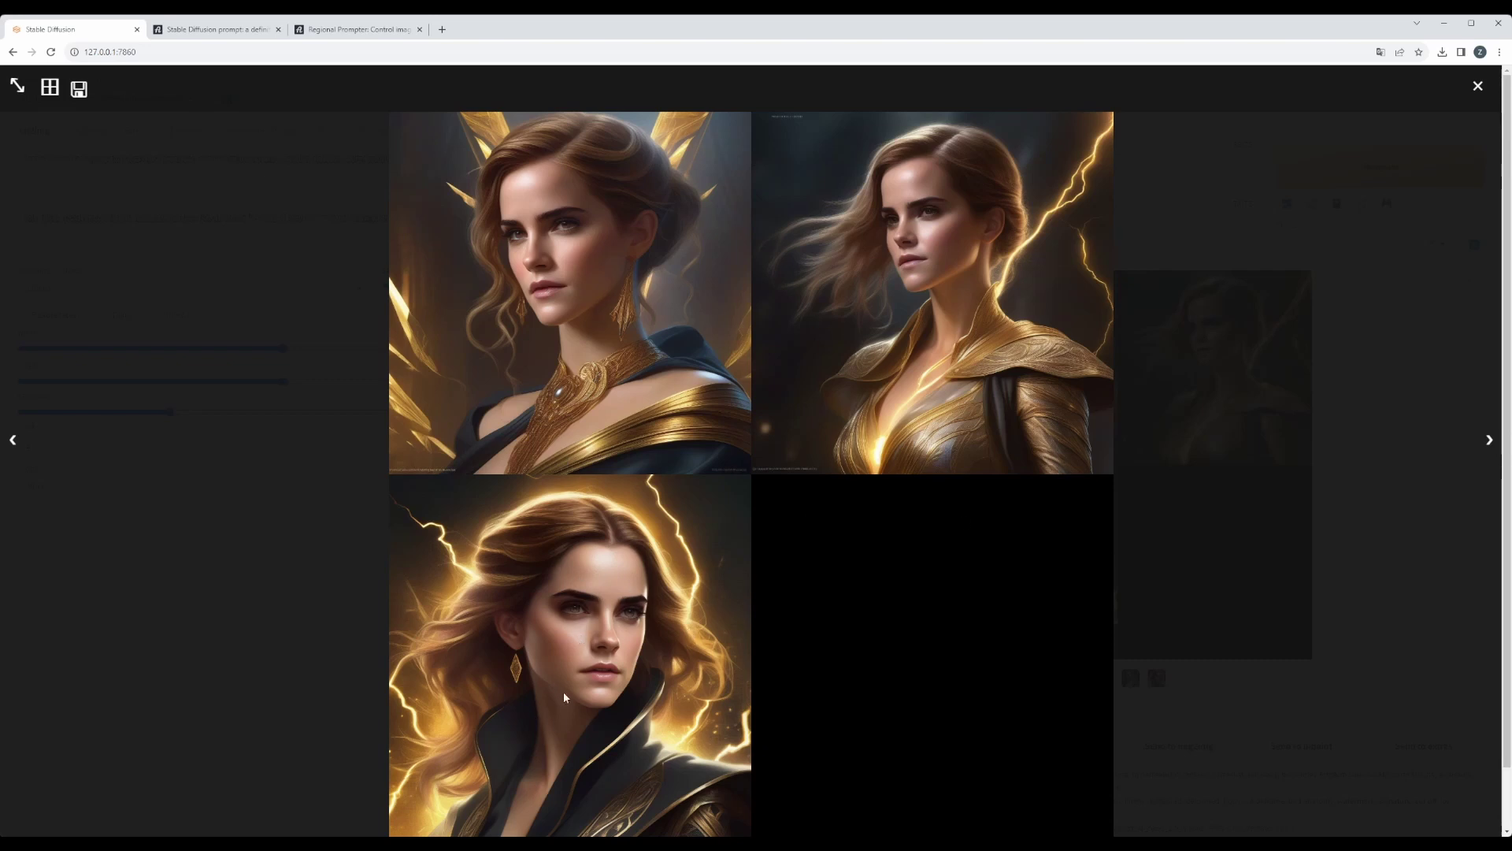
left_click(601, 634)
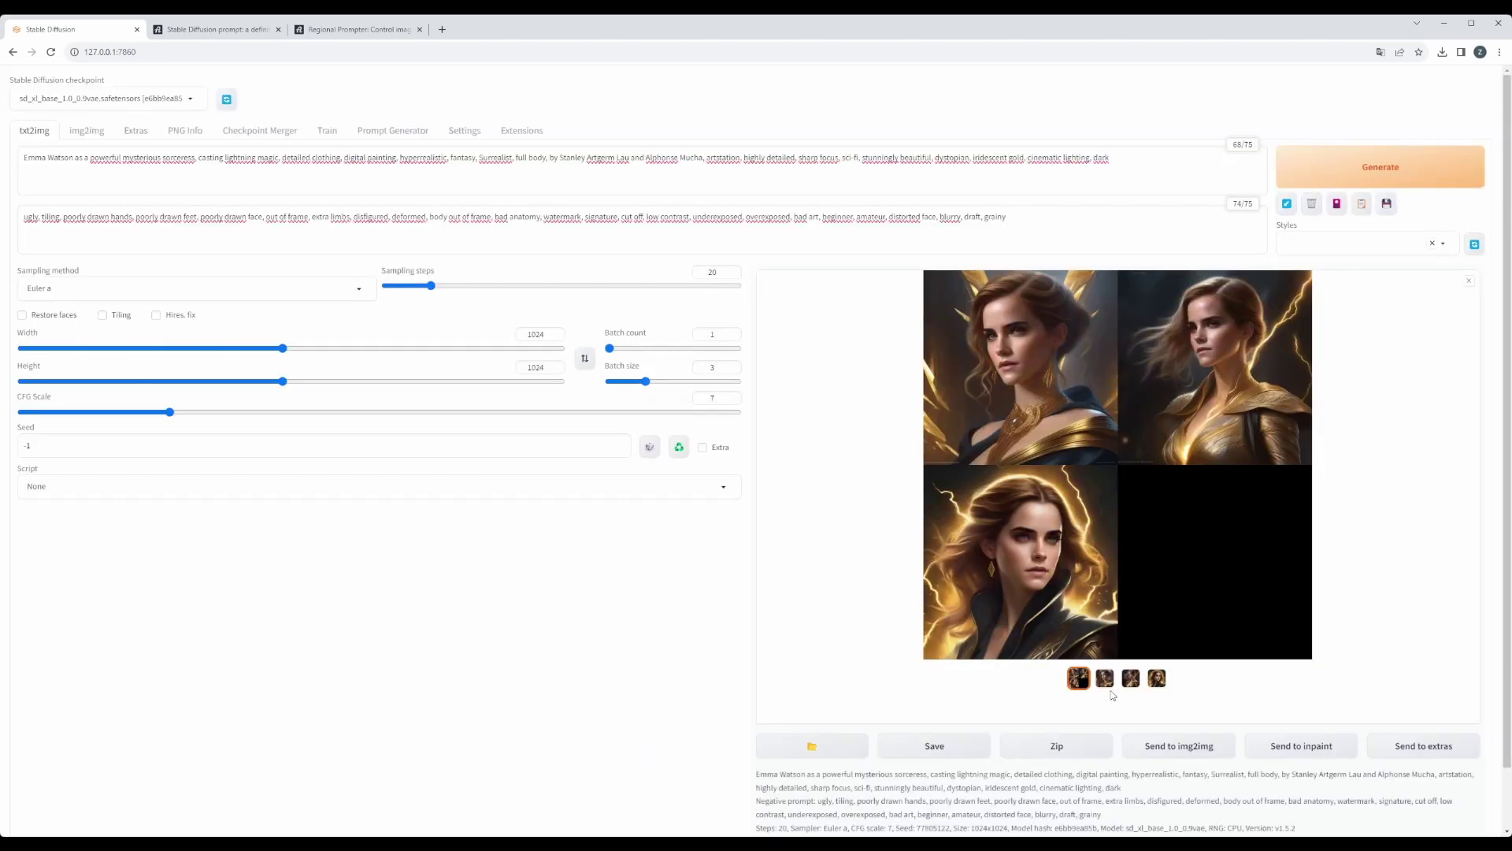
Step: Browse the individual portraits and view the lightning-framed one full screen
left_click(1106, 678)
left_click(1131, 678)
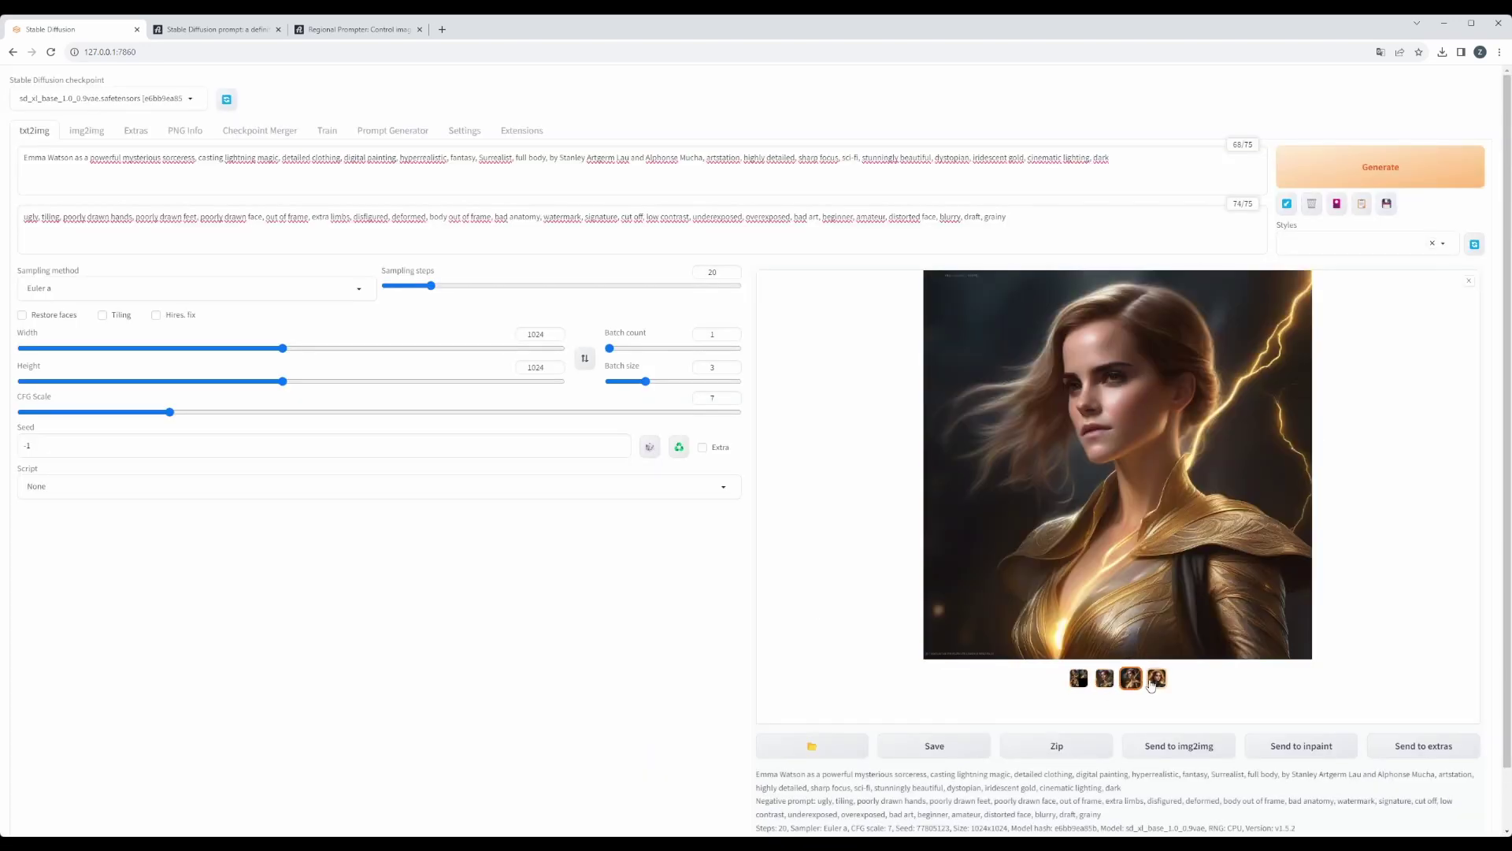
left_click(1157, 678)
left_click(1112, 508)
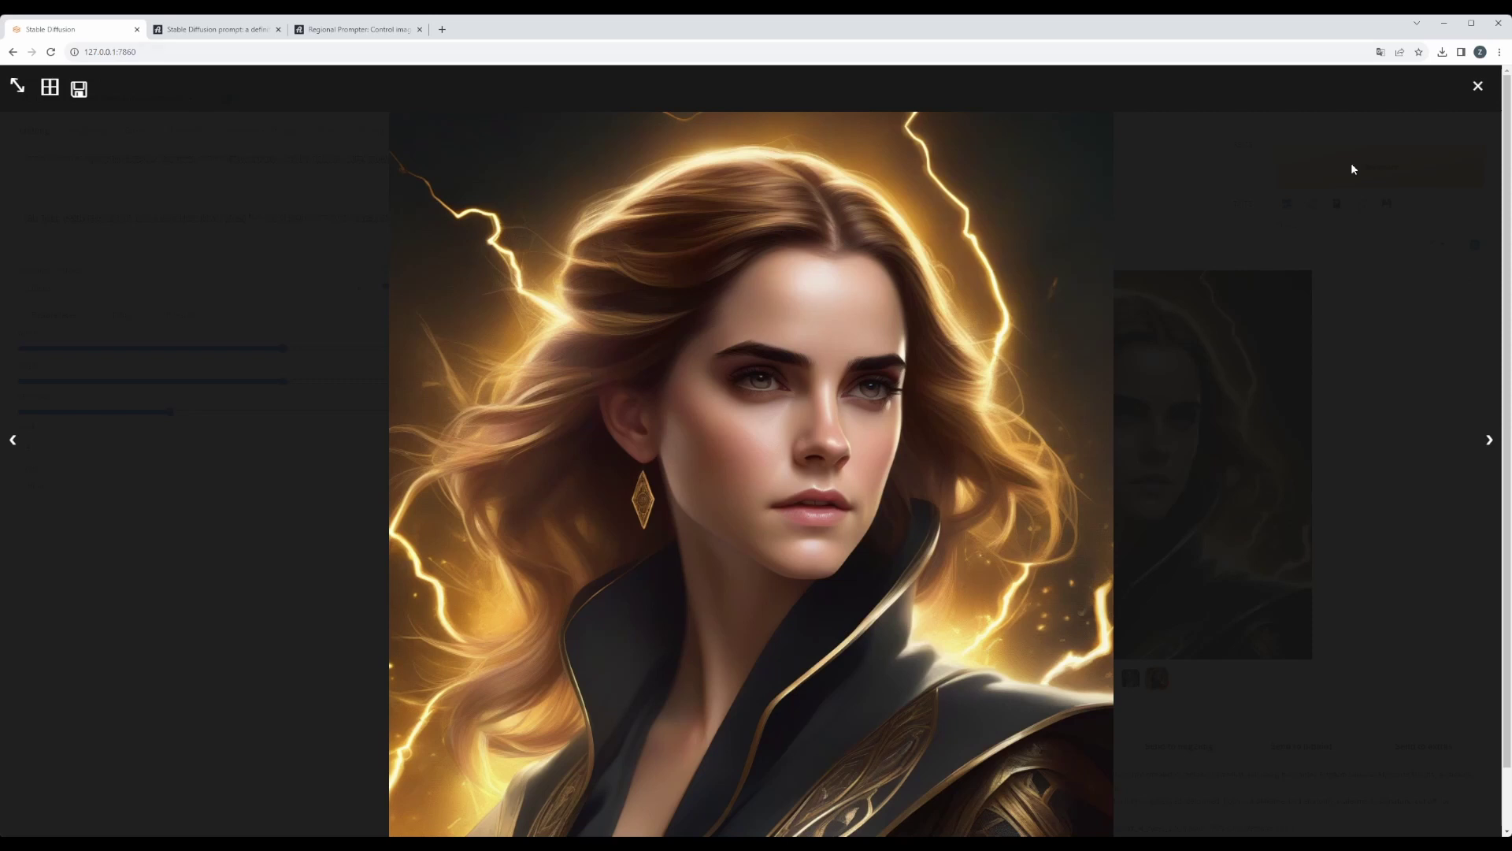
left_click(1478, 88)
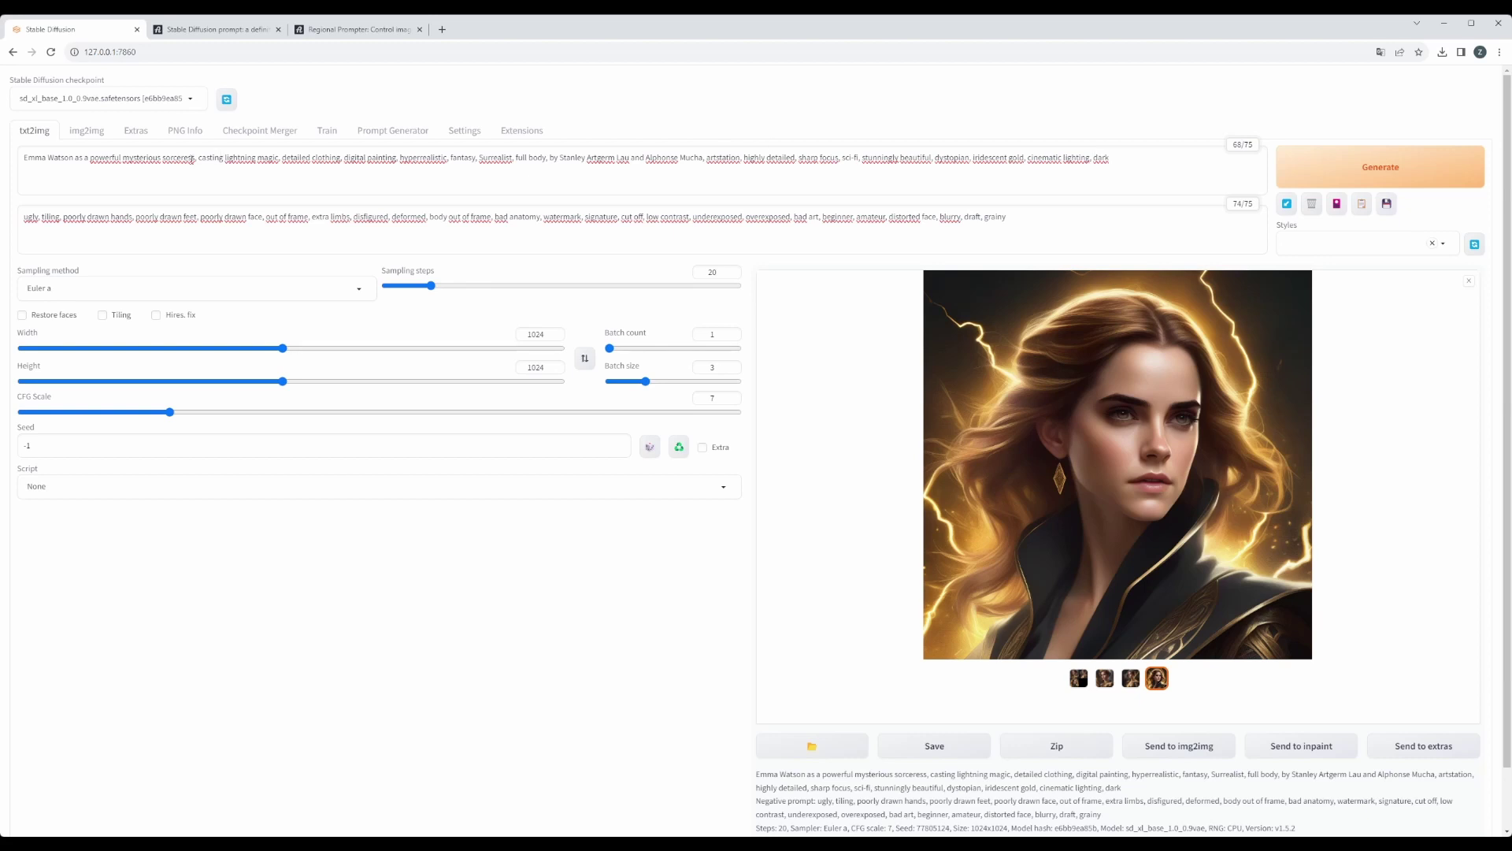
Step: Feed 'a powerful mysterious sorceress' to the Prompt Generator, generate ideas, and select the first
left_click_drag(85, 157, 195, 157)
key("ctrl+c")
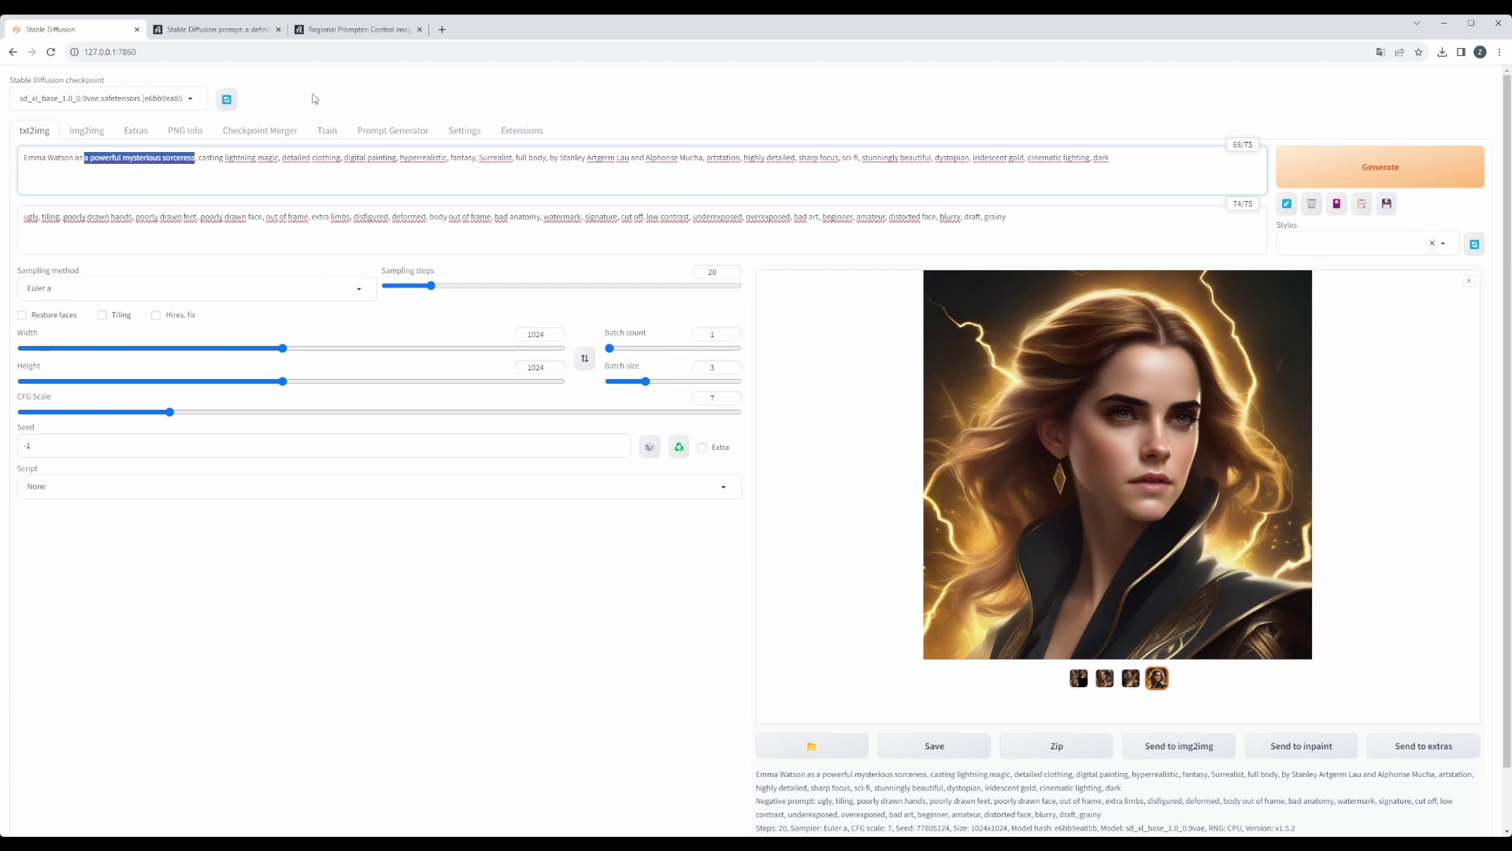
left_click(398, 132)
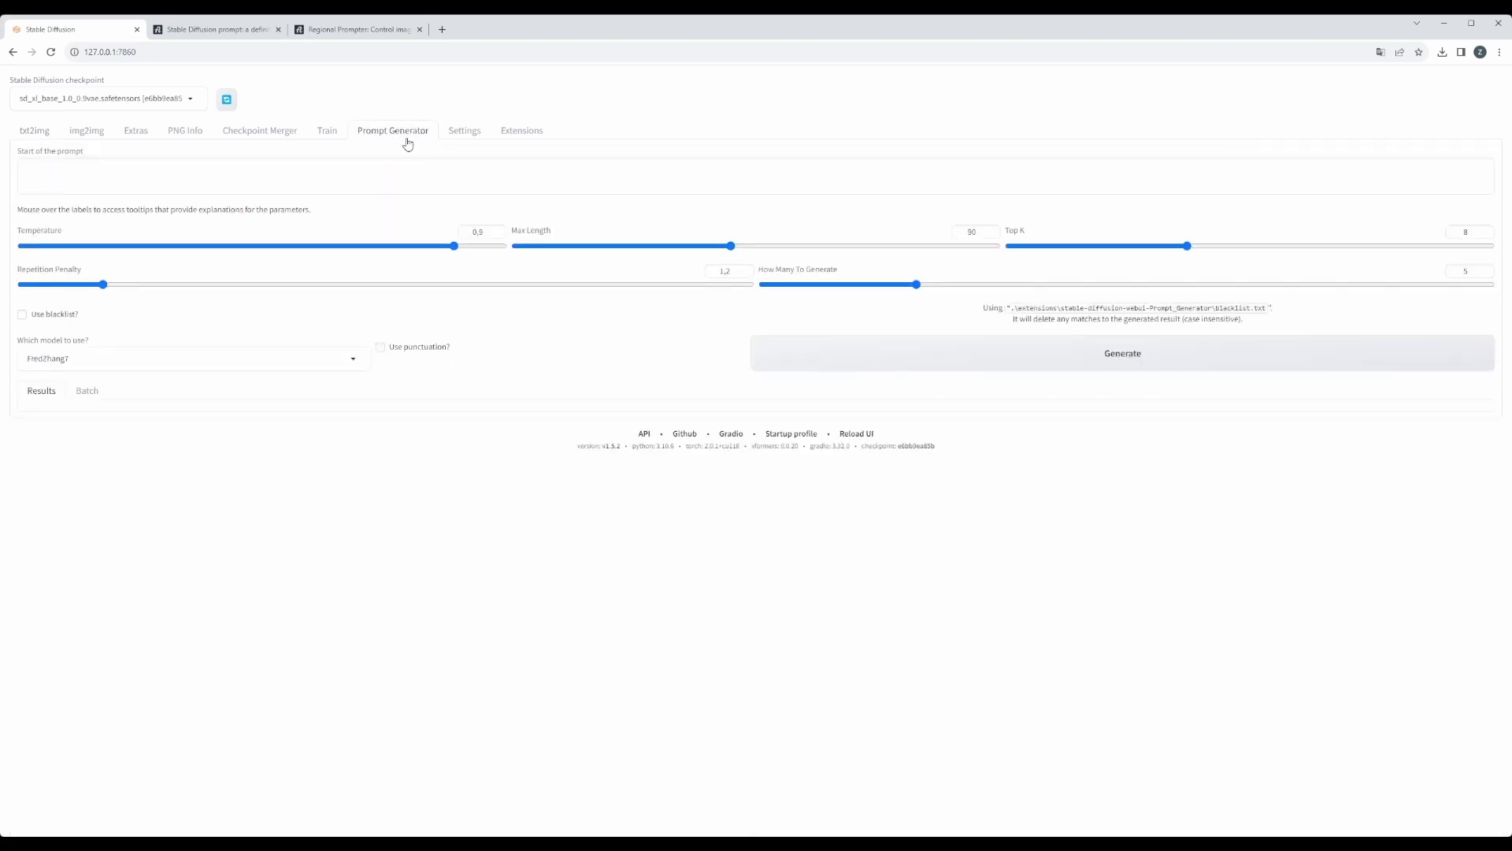
left_click(261, 179)
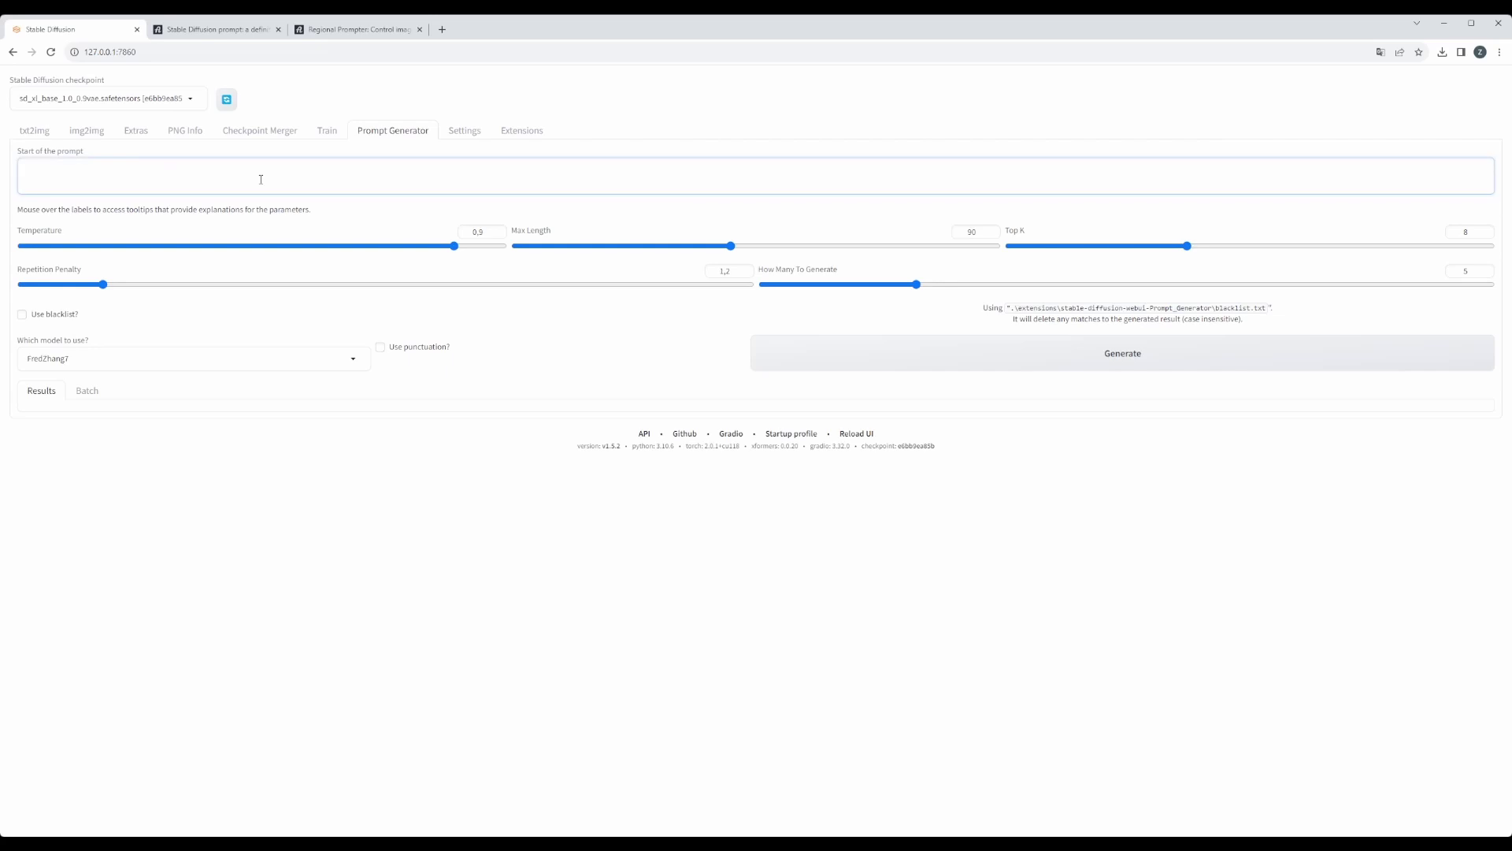
key("ctrl+v")
left_click(1109, 354)
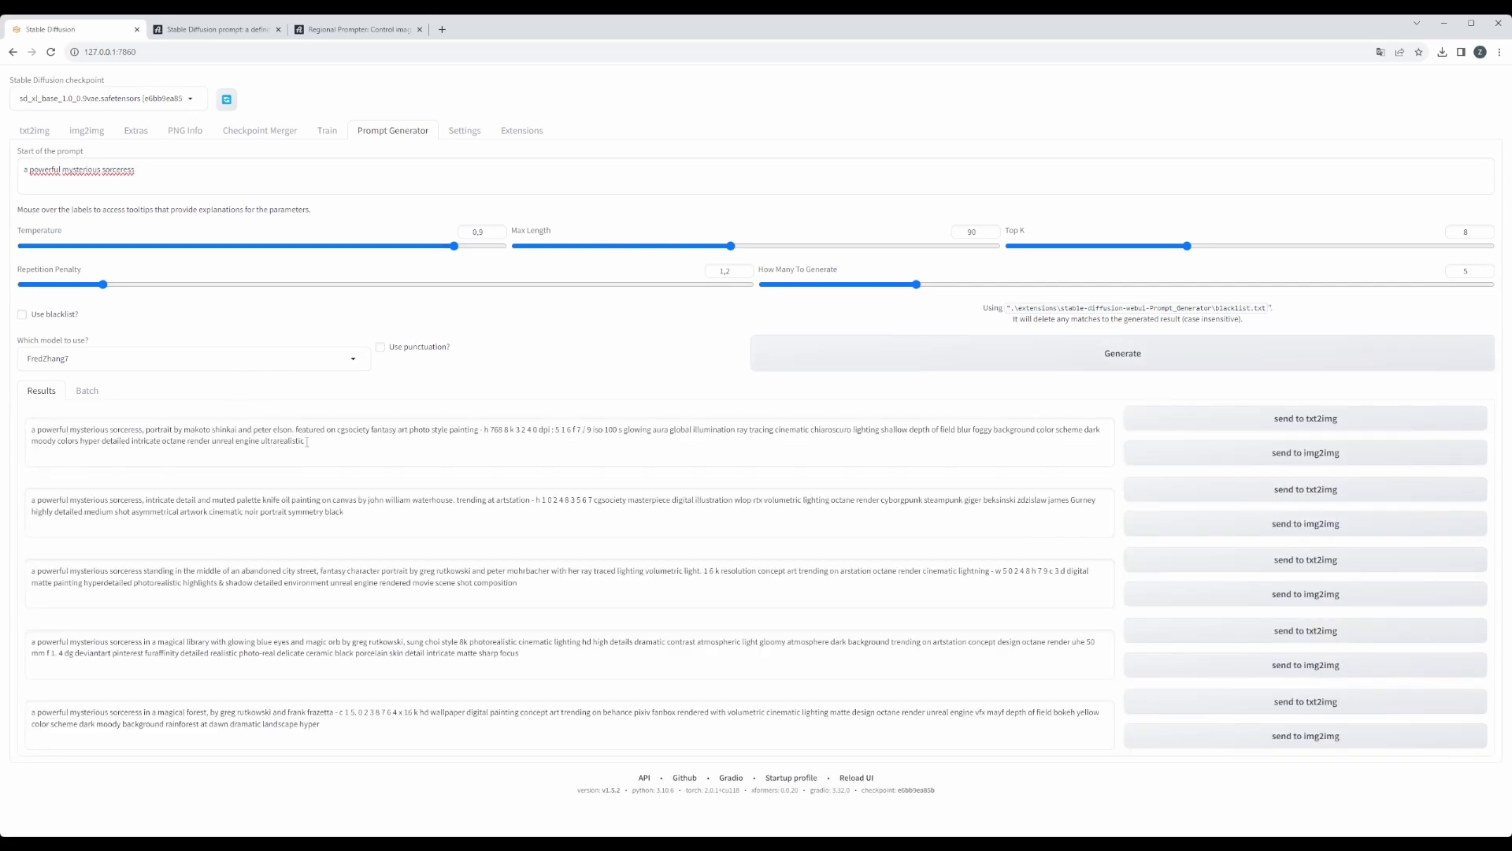
left_click_drag(307, 442, 28, 427)
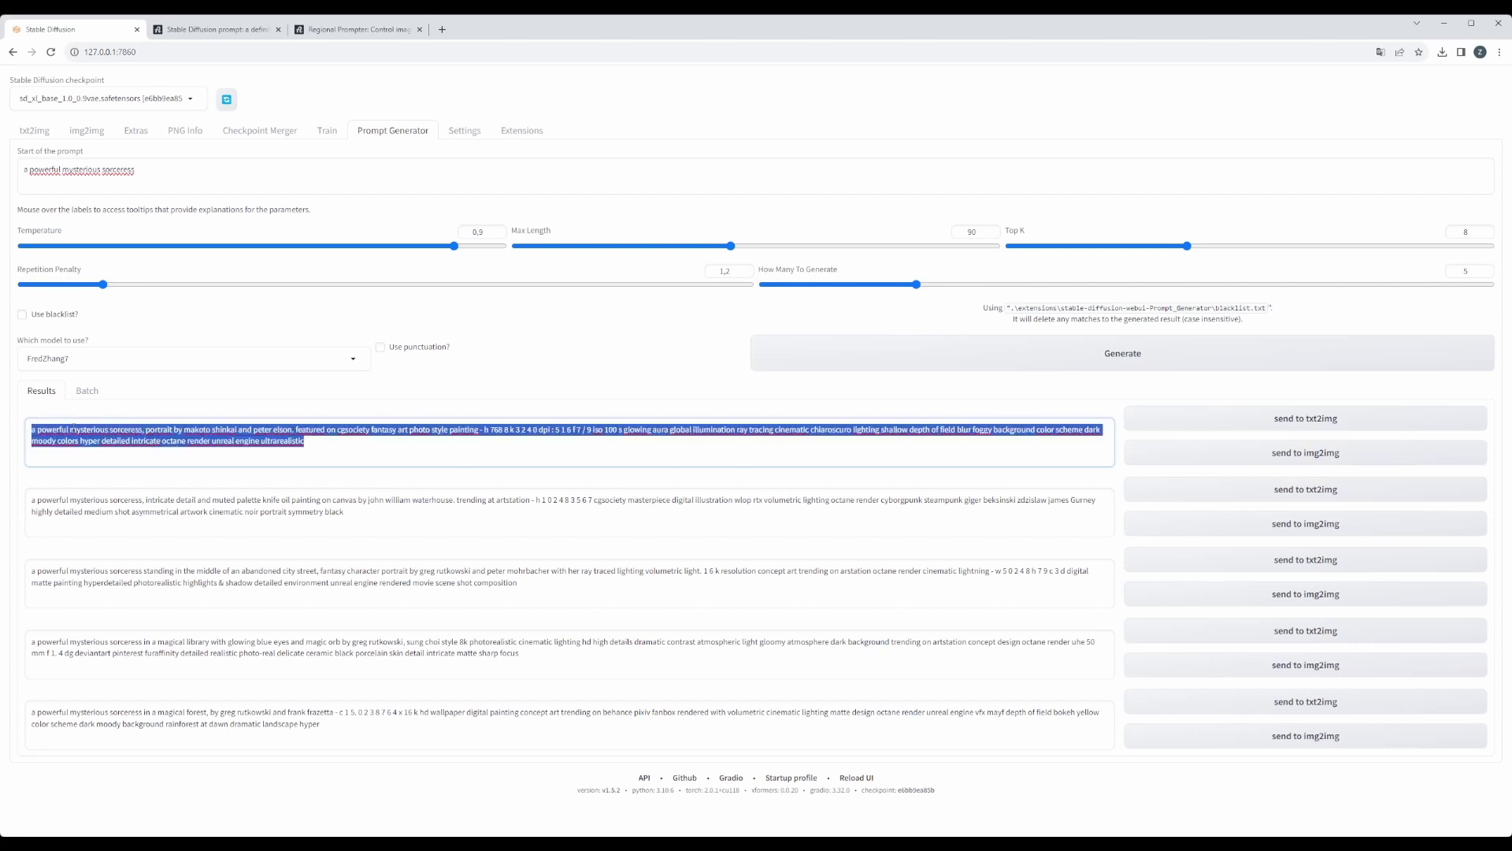
Step: Replace the txt2img prompt with the generated prompt, set Batch size to 1, and generate
left_click(26, 134)
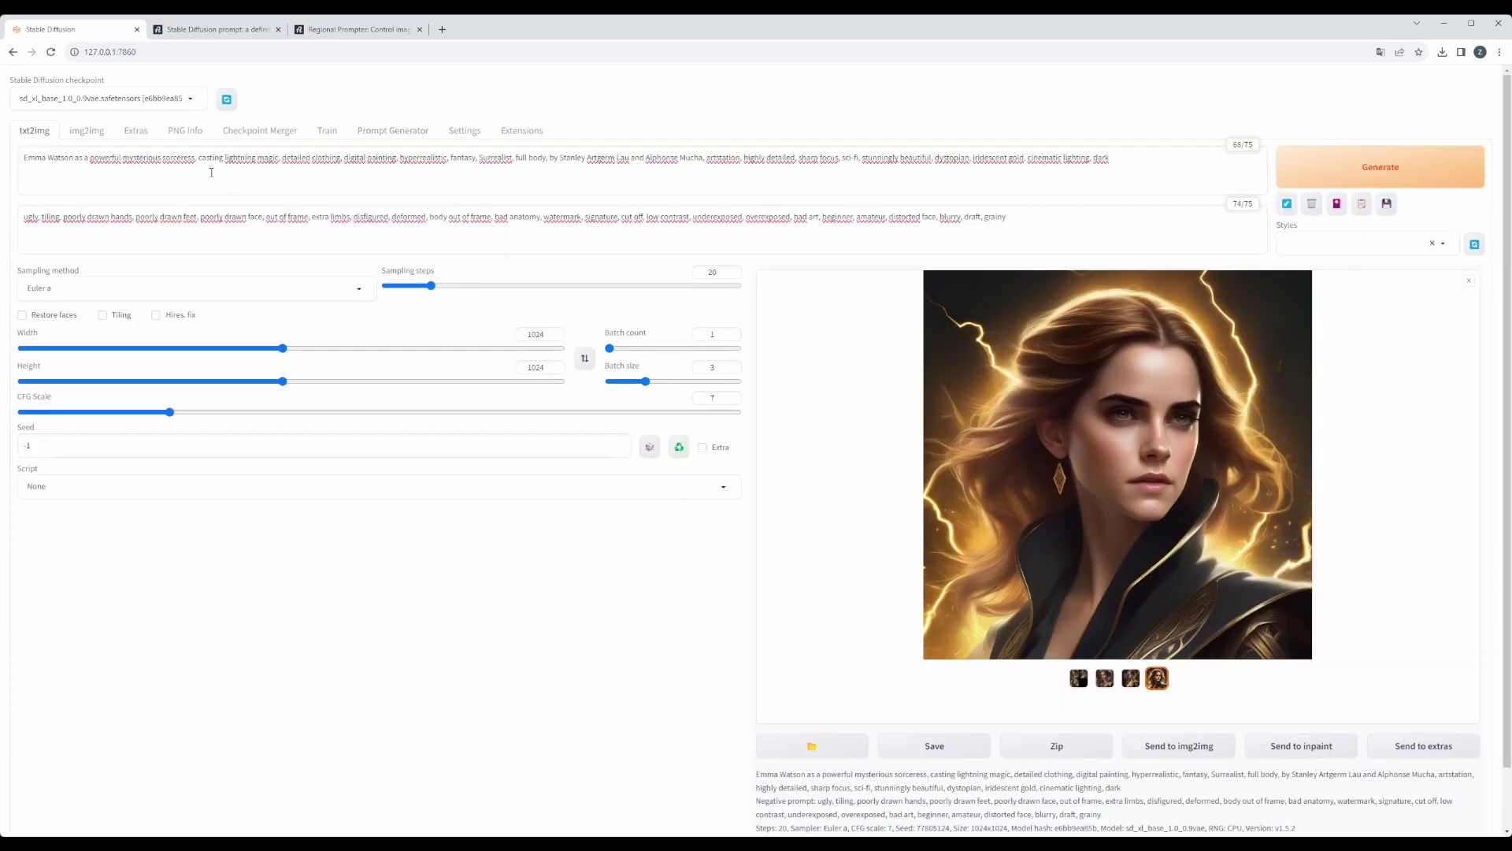
left_click(206, 168)
key("ctrl+a")
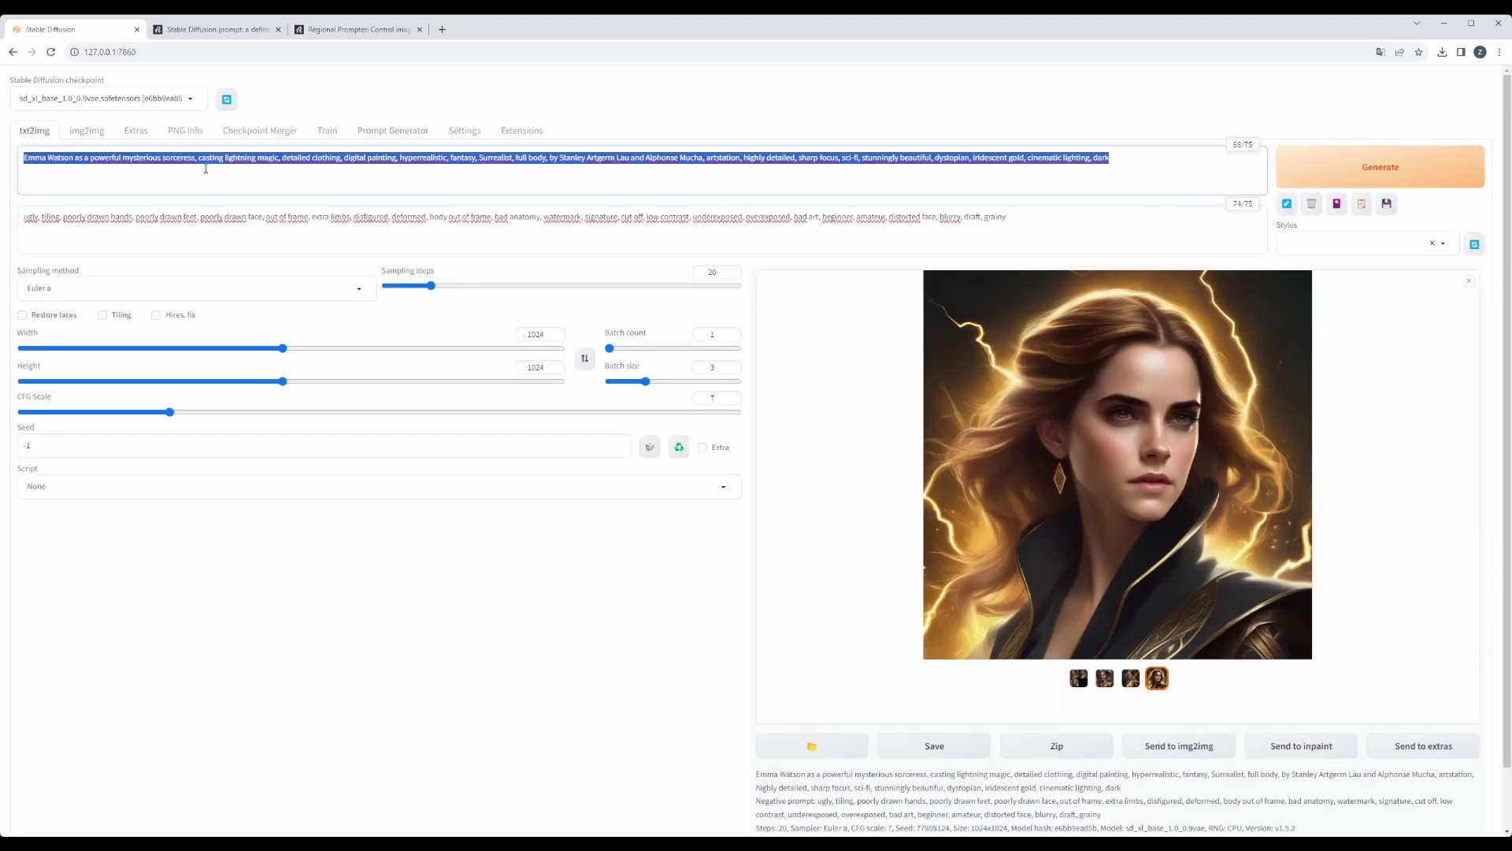
type("a powerful mysterious sorceress, portrait by makoto shinkai and peter elson, featured on cgsociety fantasy art photo style painting - h 768 8 k 3 2 4 0 dpi : 5 1 6 f 7 / 9 iso 100 s glowing aura global illumination ray tracing cinematic chiaroscuro lighting shallow depth of field blur foggy background color scheme dark moody colors hyper detailed intricate octane render unreal engine ultrarealistic")
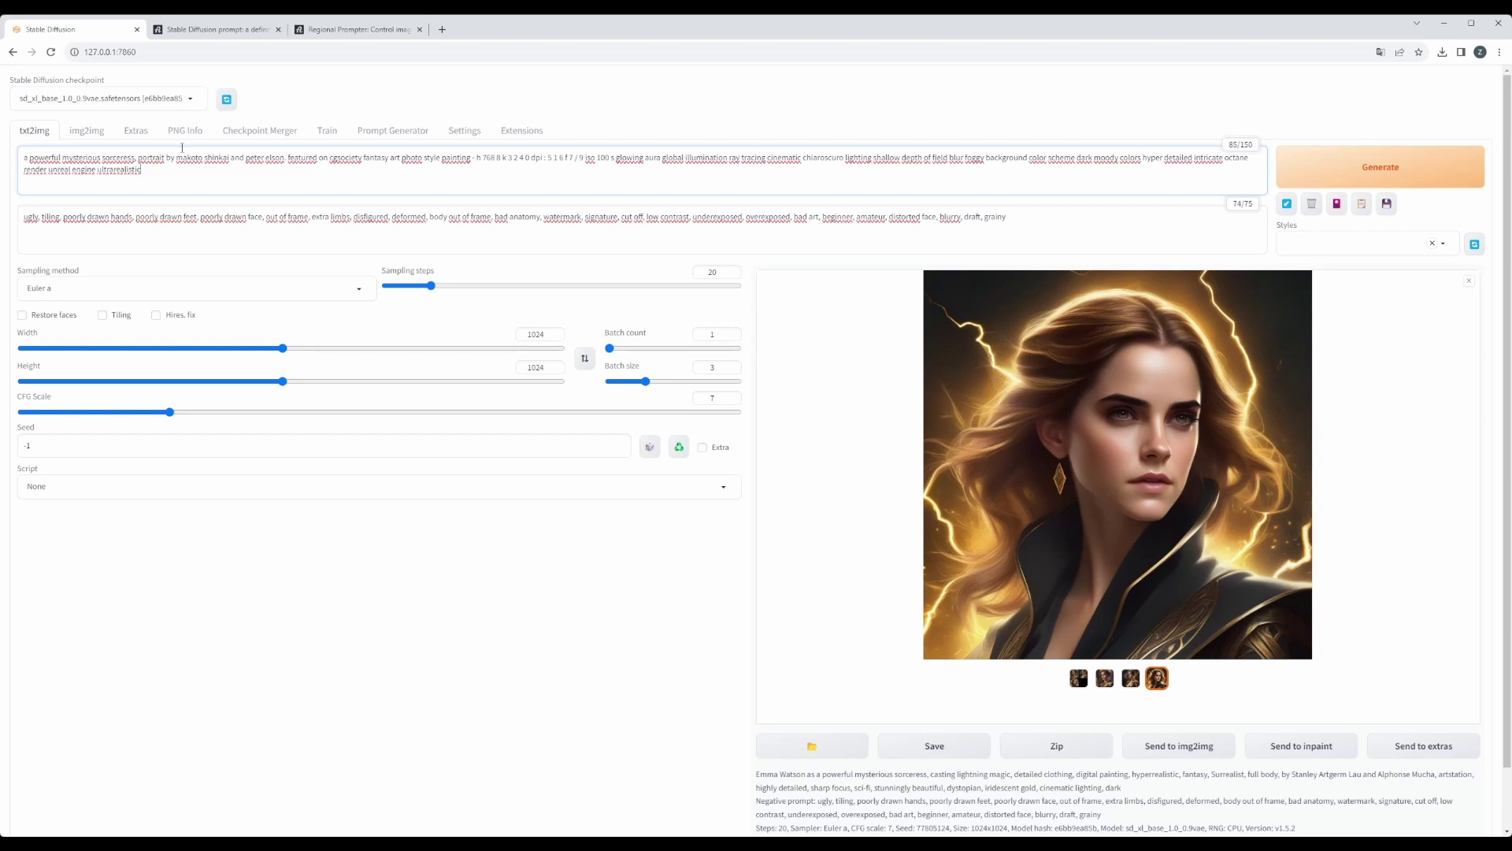
left_click(651, 383)
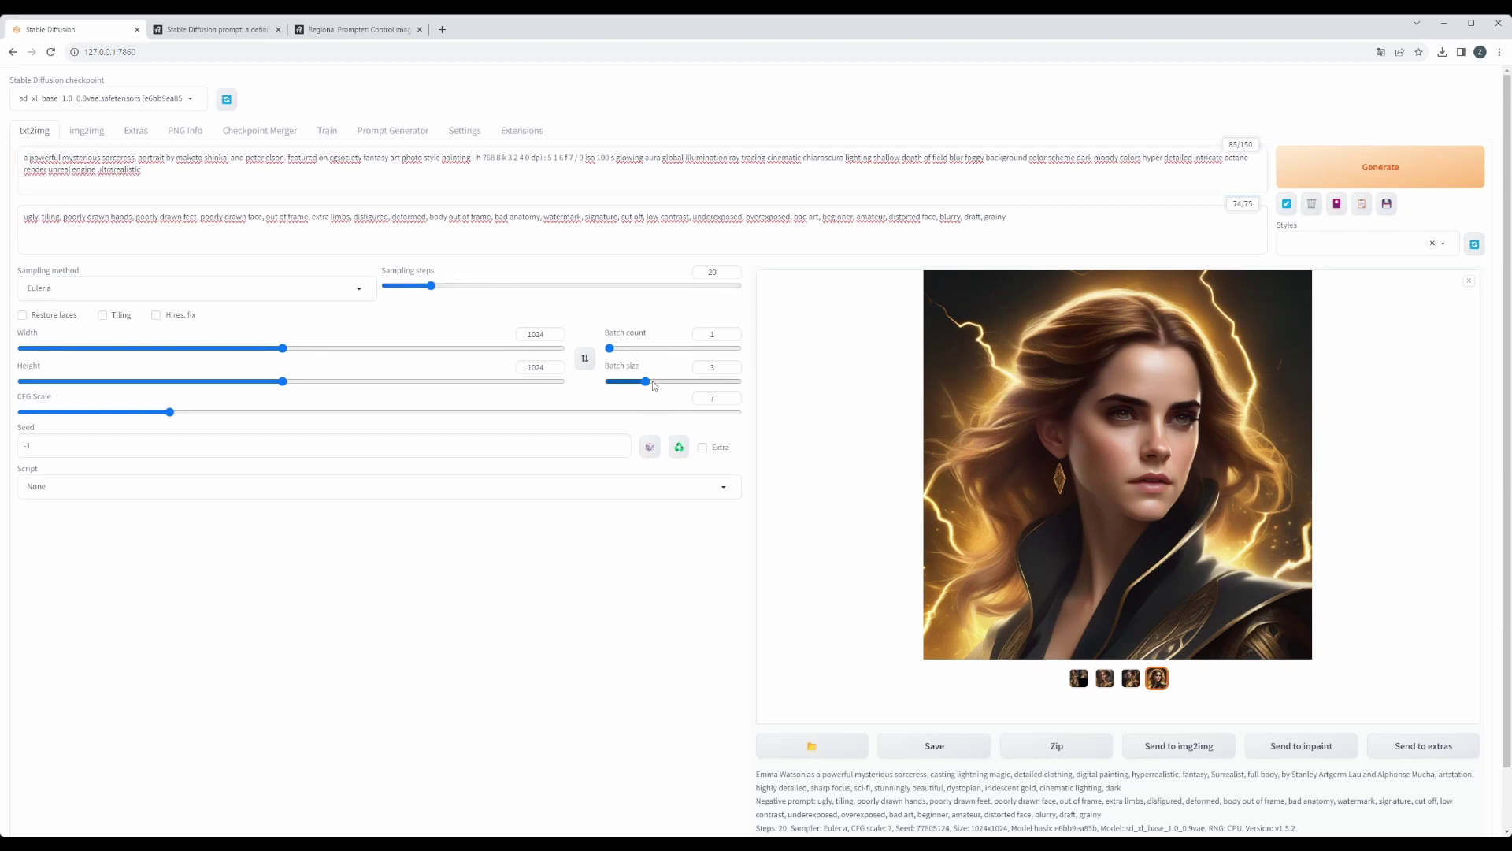
left_click_drag(652, 386, 581, 386)
left_click(1347, 181)
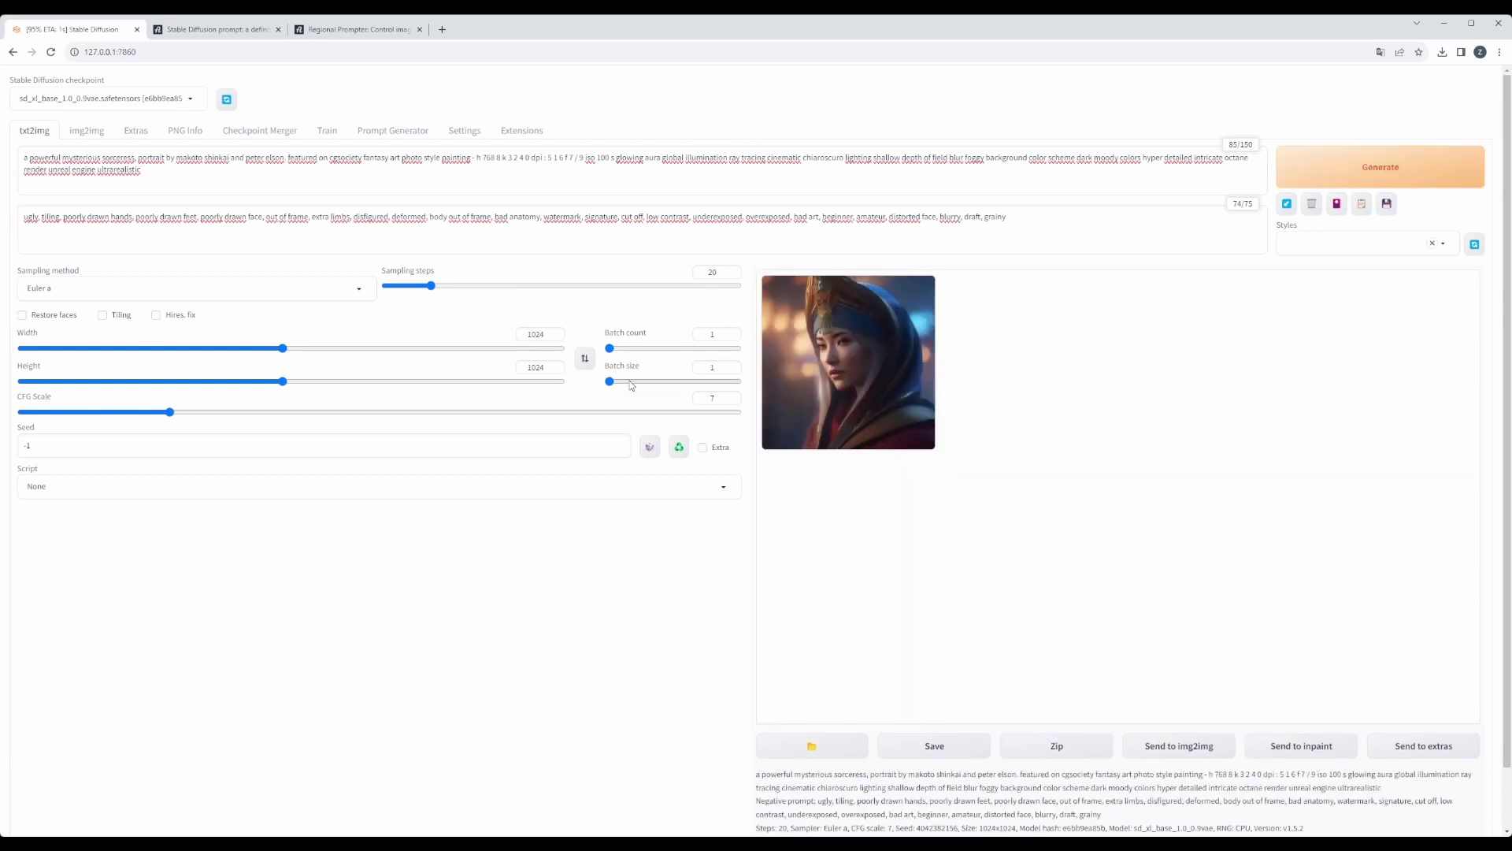
Step: View the hooded sorceress portrait full screen
left_click(856, 400)
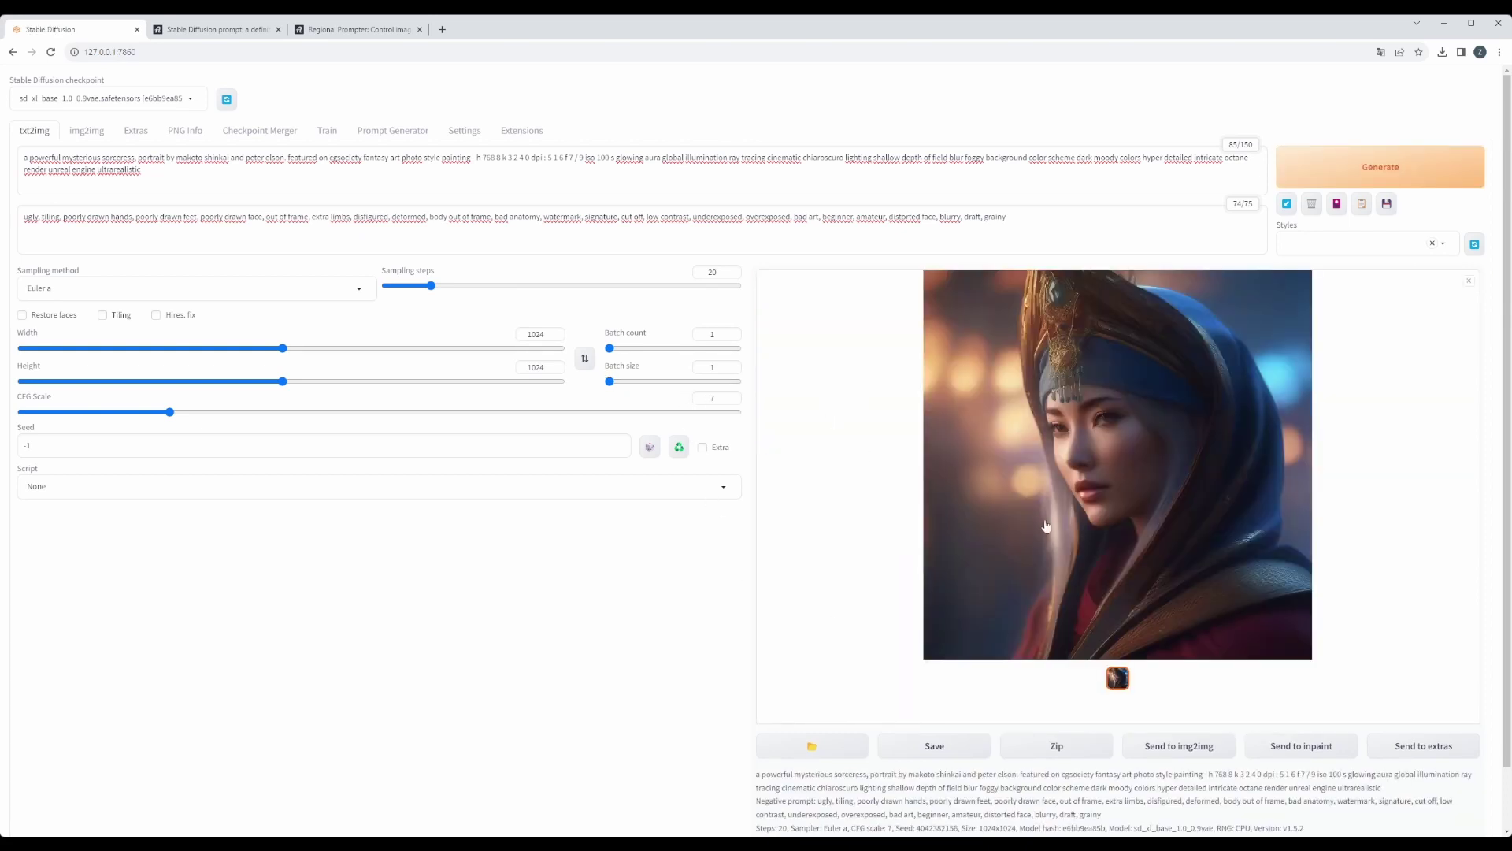
left_click(1083, 501)
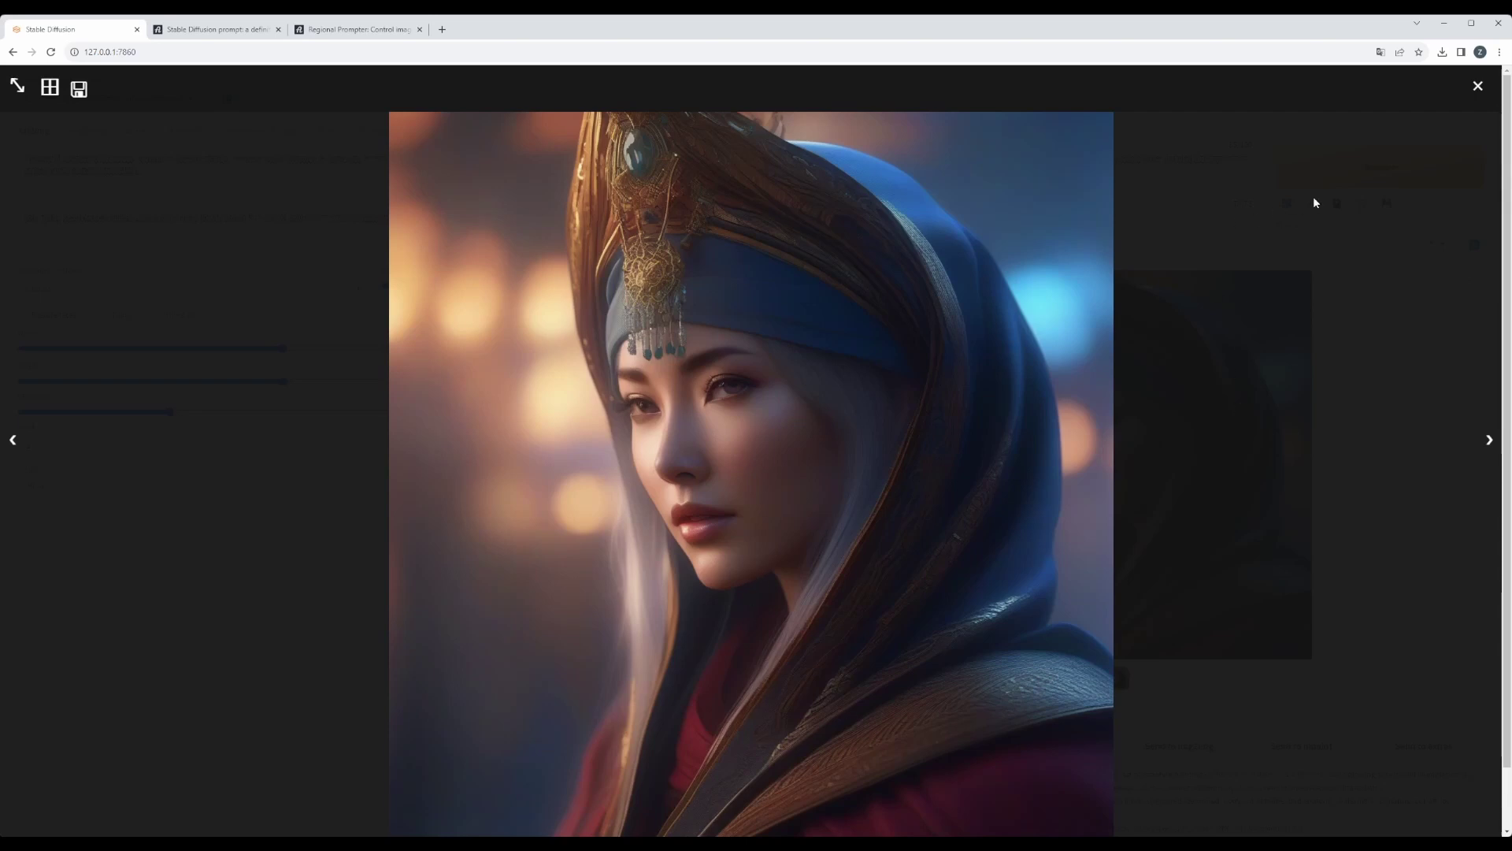
left_click(1478, 87)
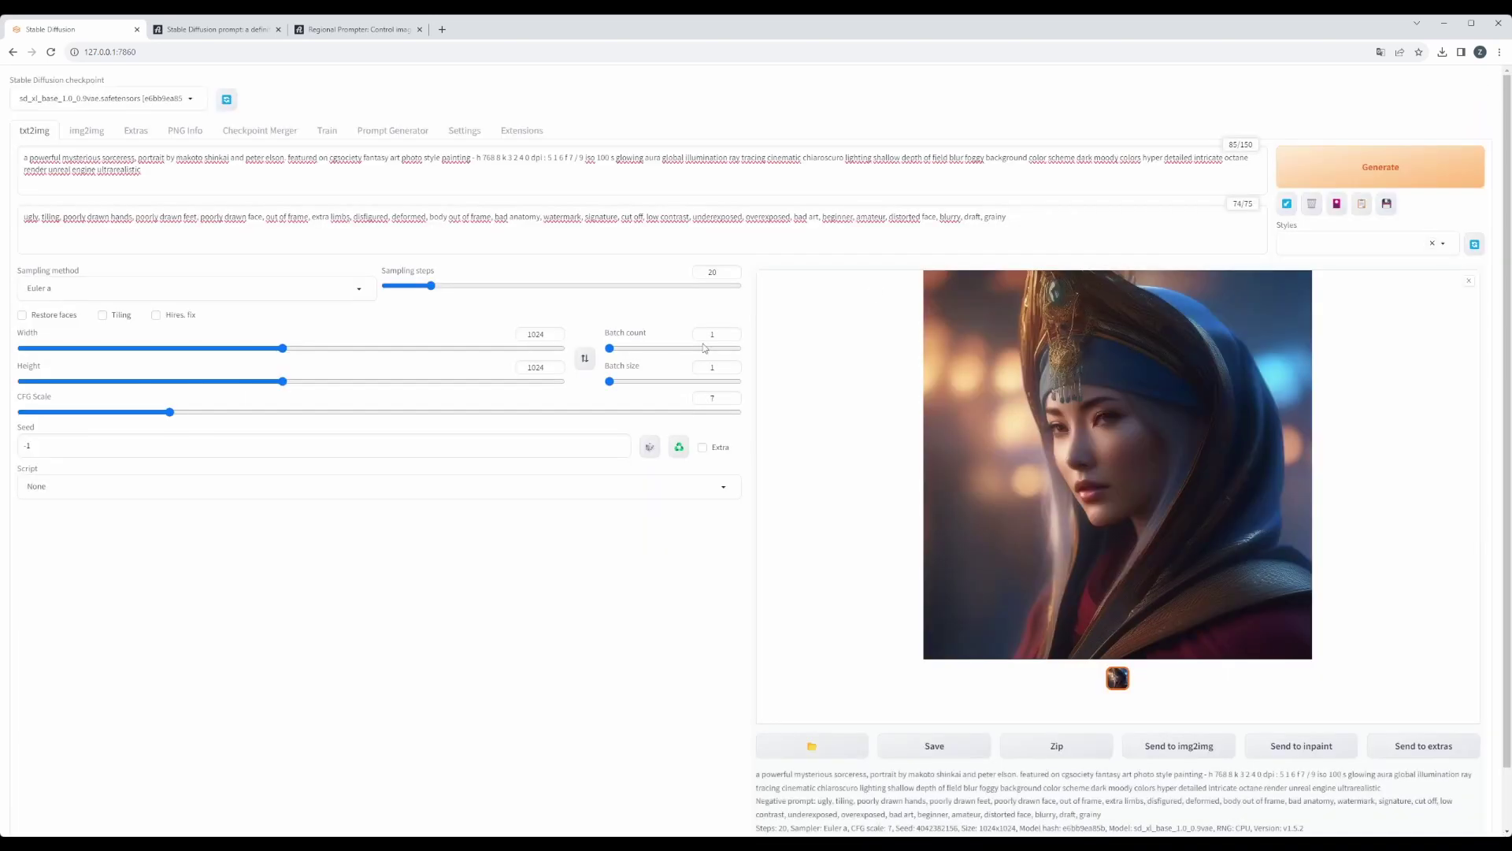